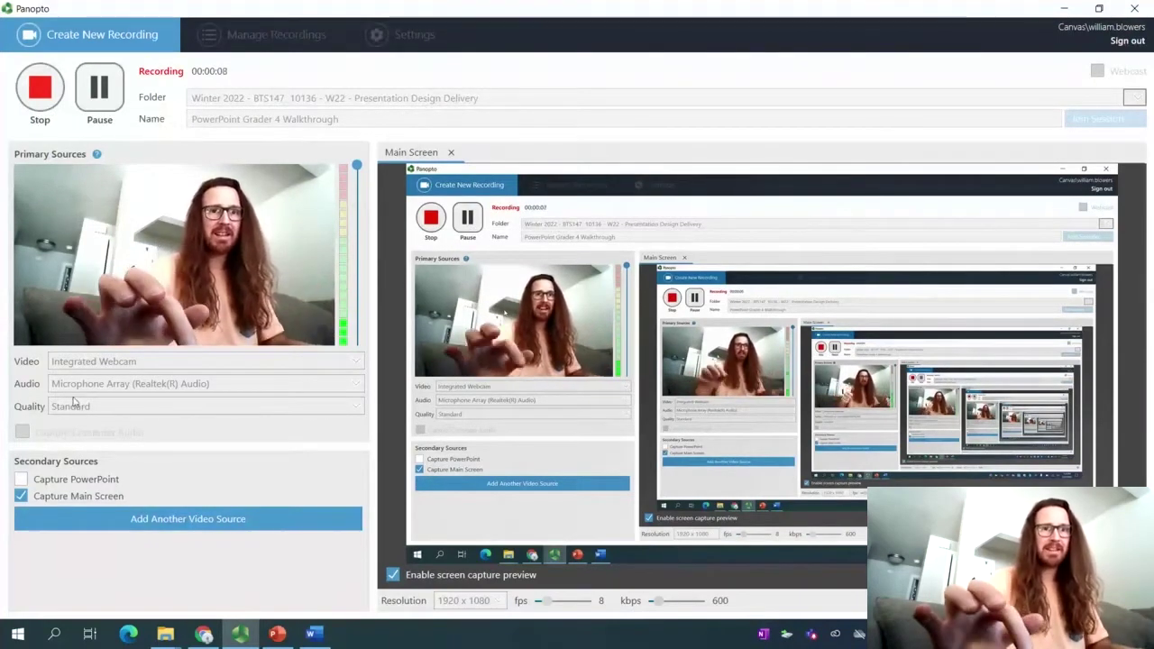
Switch to the Jazz Music presentation in PowerPoint, enable editing and look through its two slides
click(276, 635)
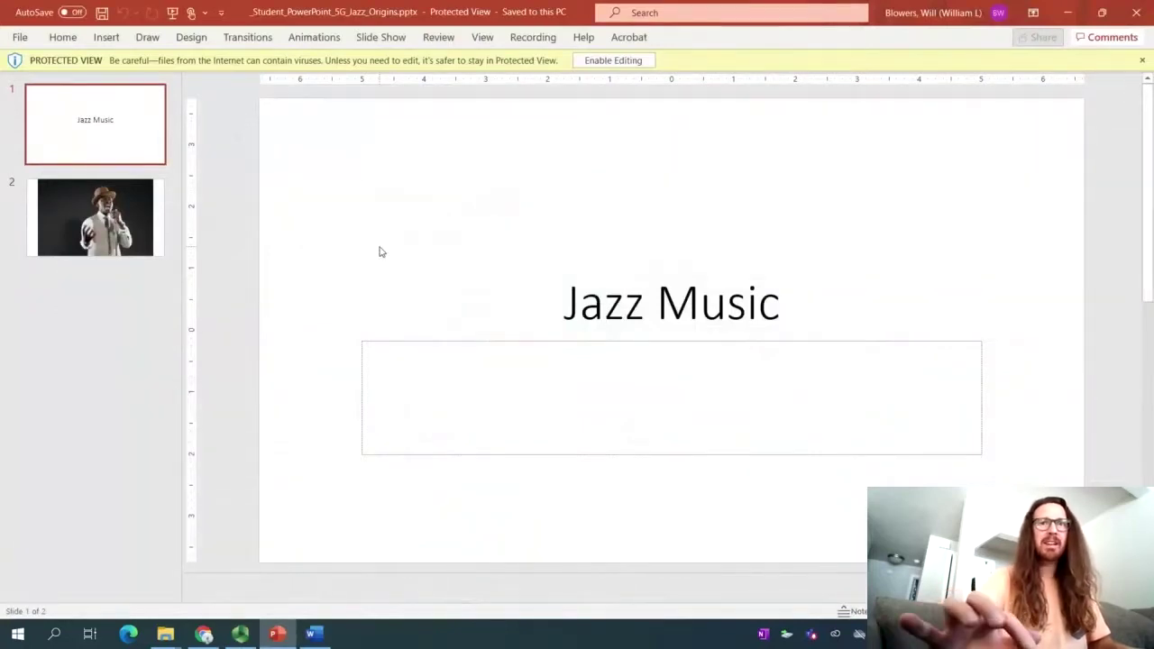
click(608, 60)
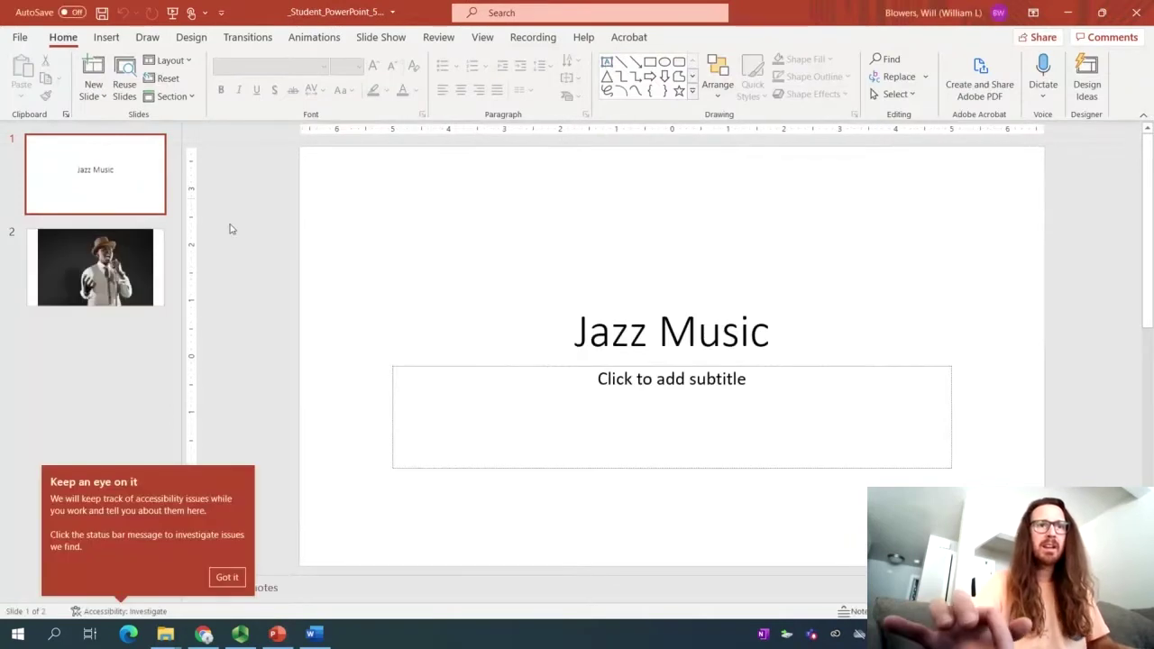
click(124, 293)
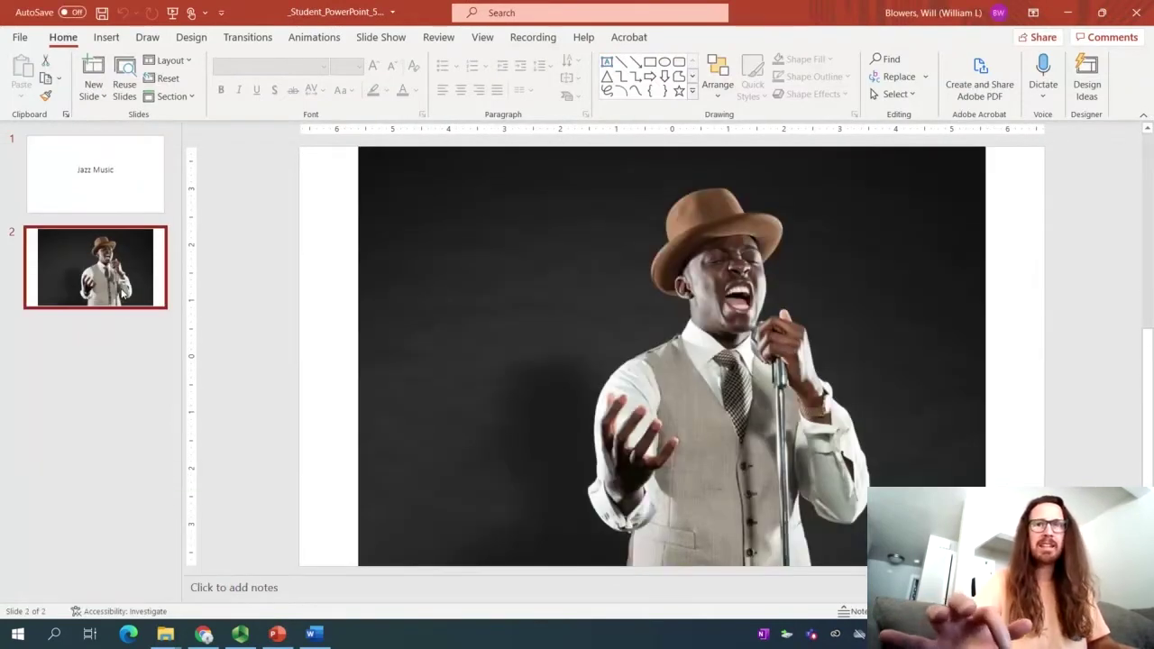
click(99, 193)
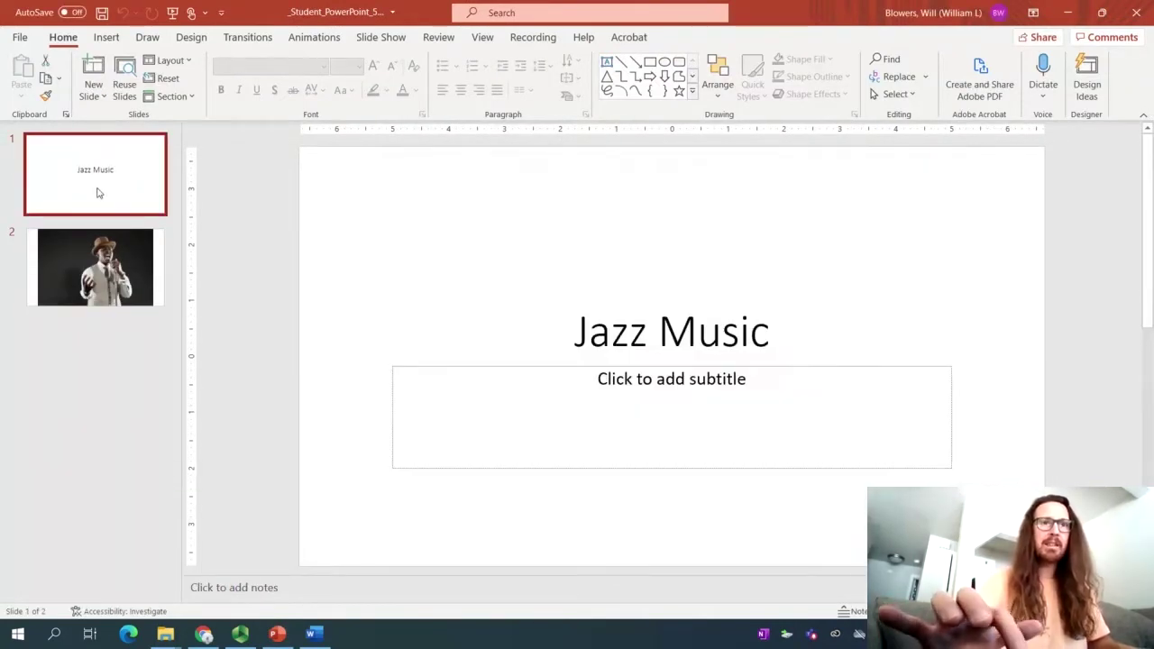
Review the project's data files in File Explorer, then read the table of steps in the Word instructions document
mouse_move(168, 637)
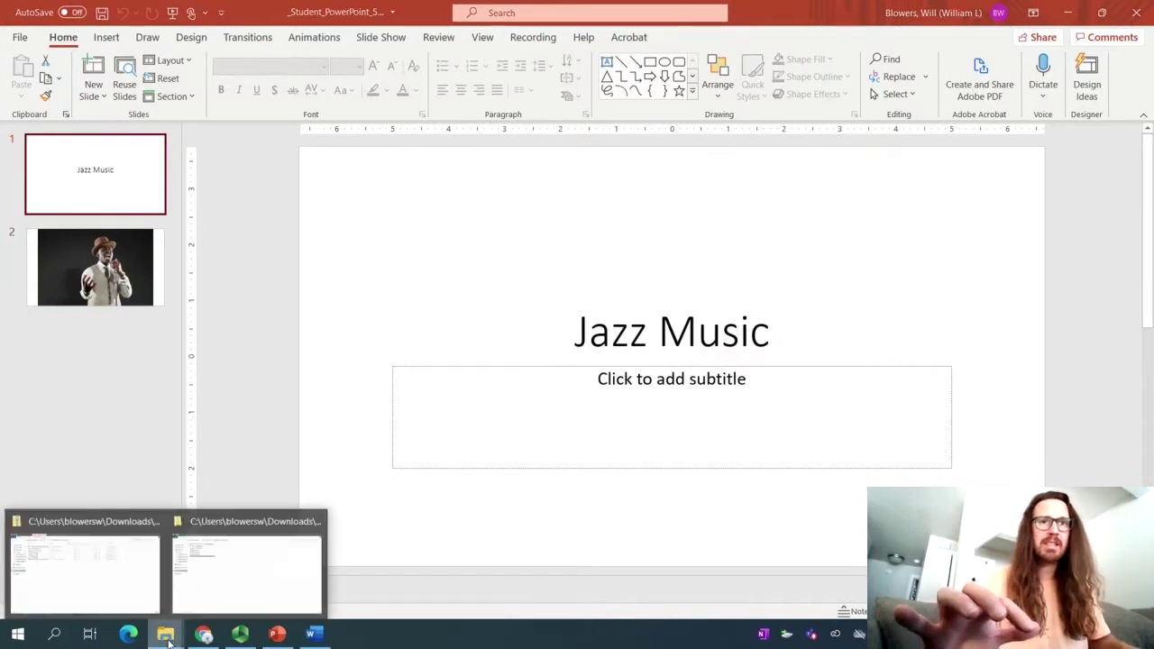
click(236, 581)
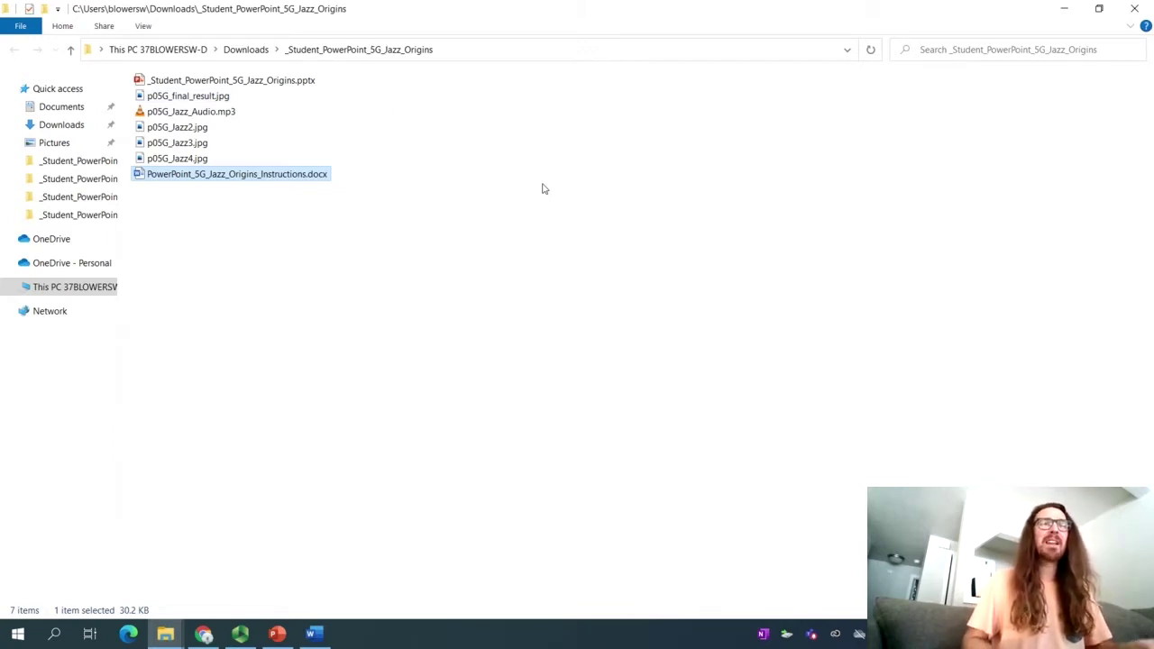
drag(542, 183, 366, 445)
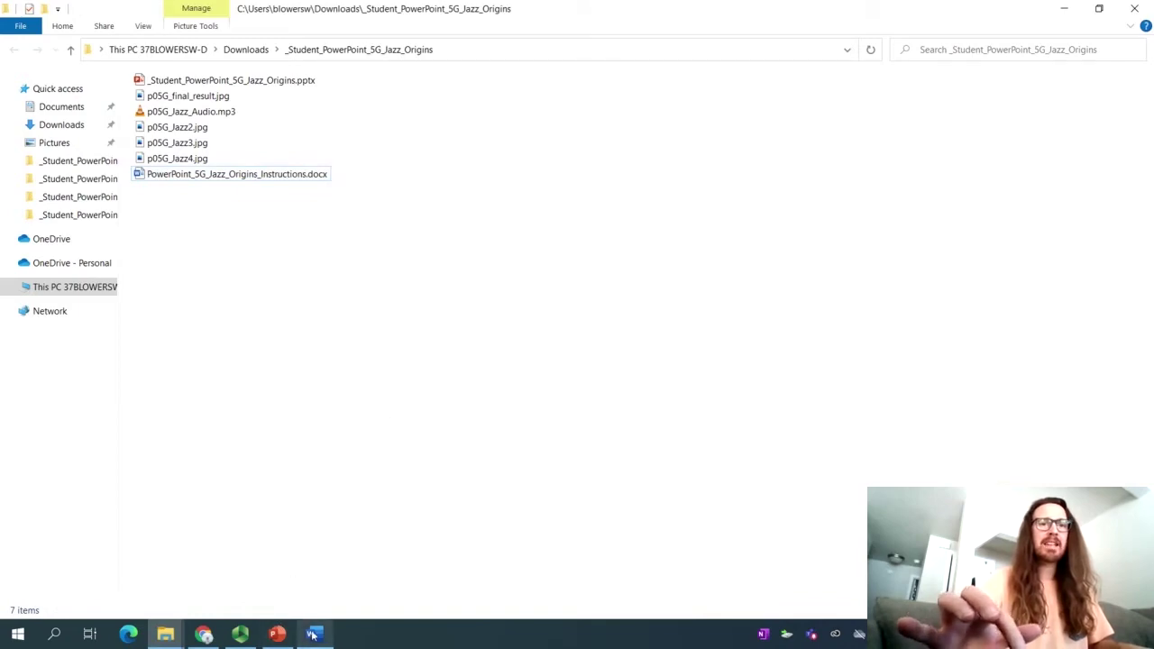
mouse_move(314, 634)
click(337, 595)
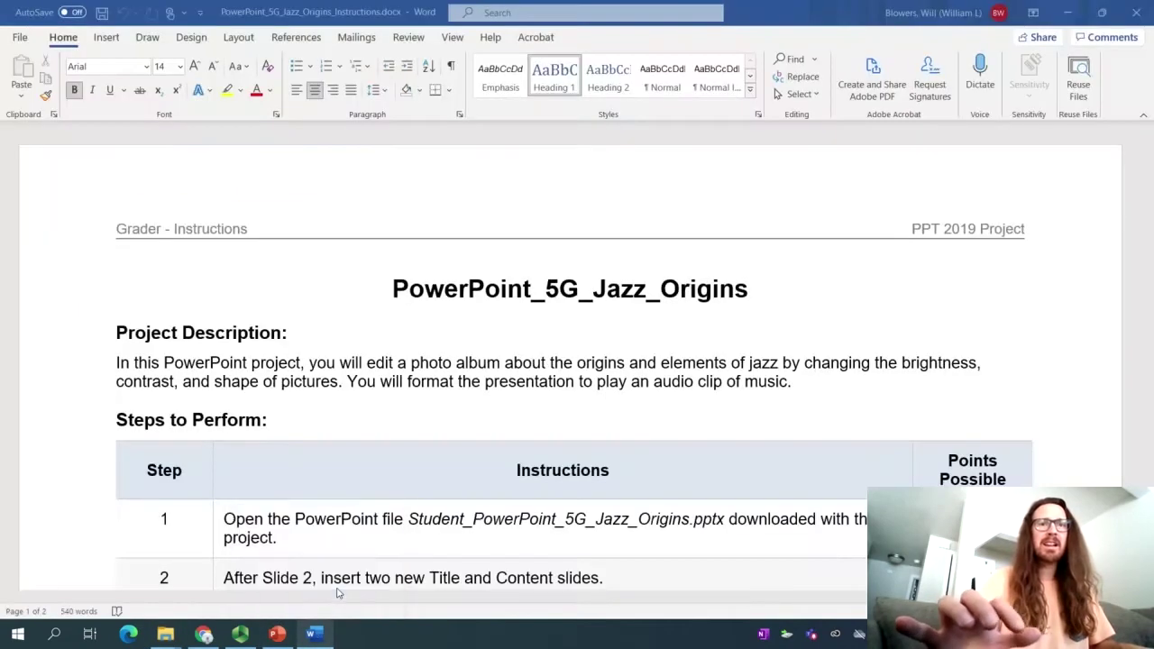
scroll(461, 520, down, 6)
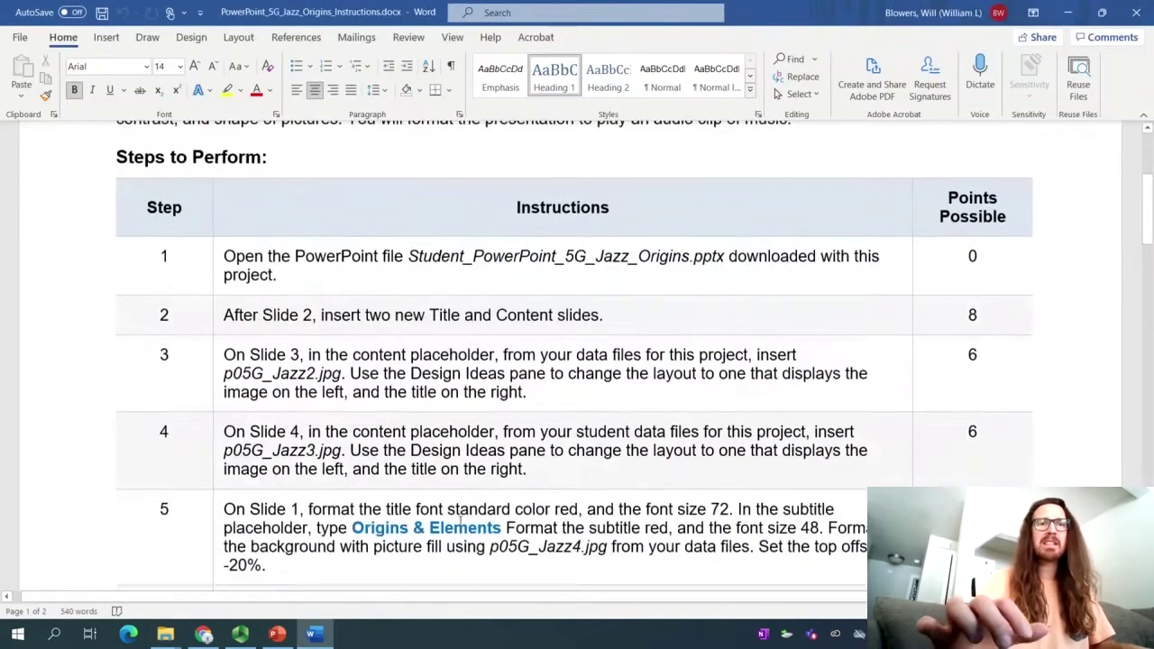
scroll(460, 520, down, 1)
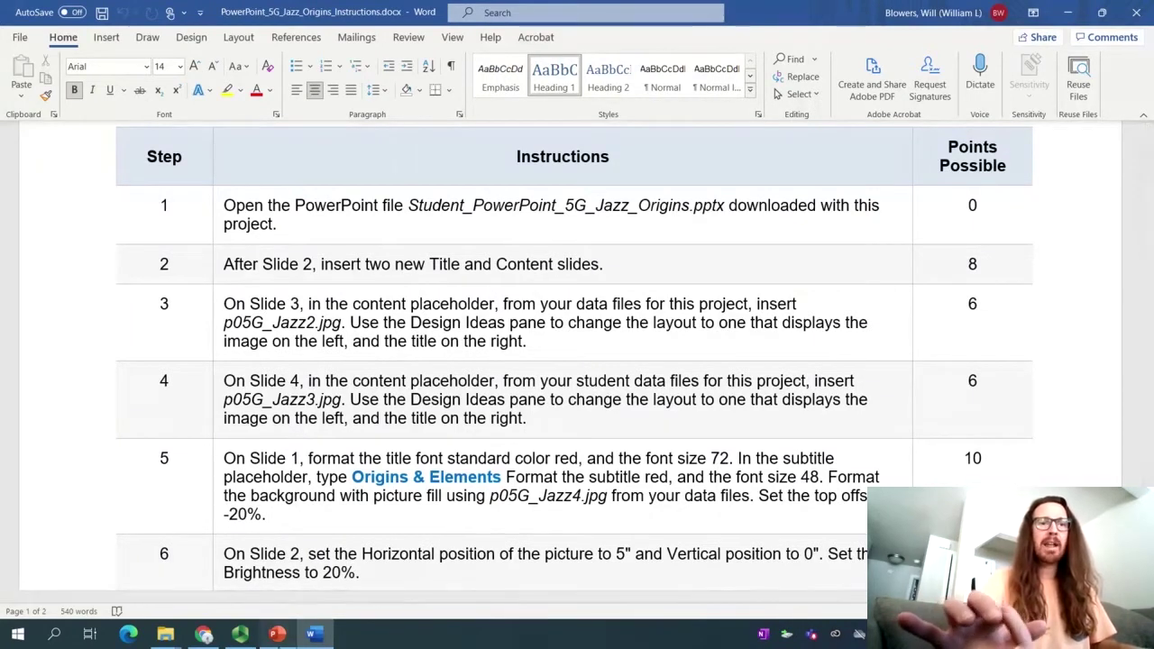
Return to the PowerPoint presentation, insert a Title and Content slide and move it after the singer picture slide
click(277, 633)
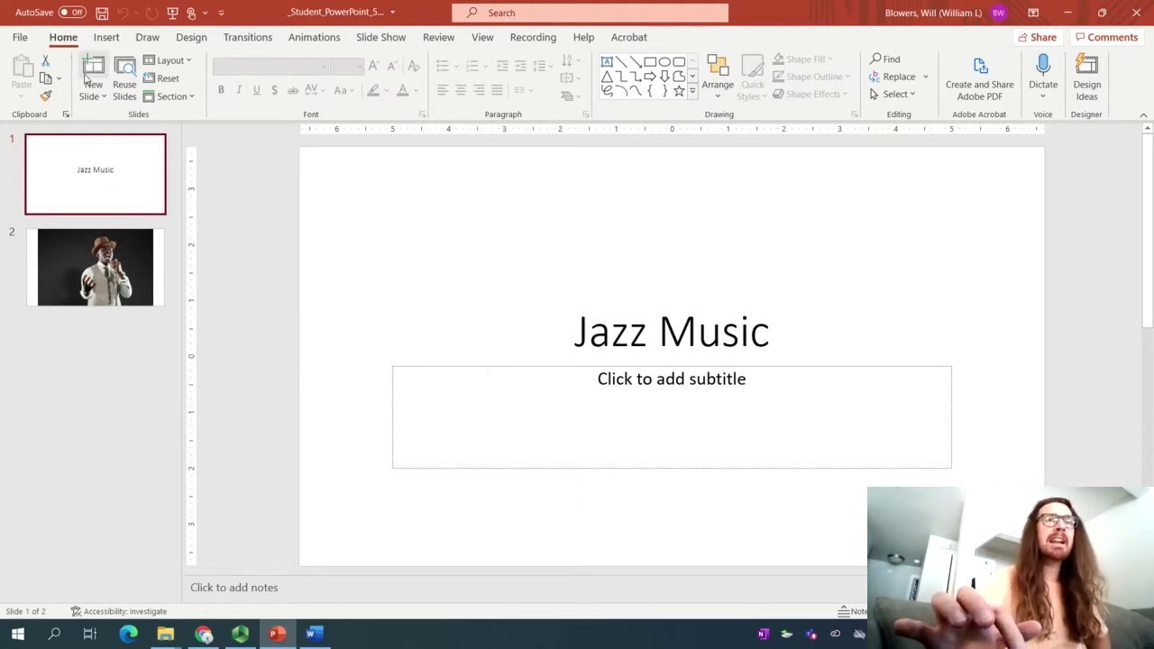
click(102, 99)
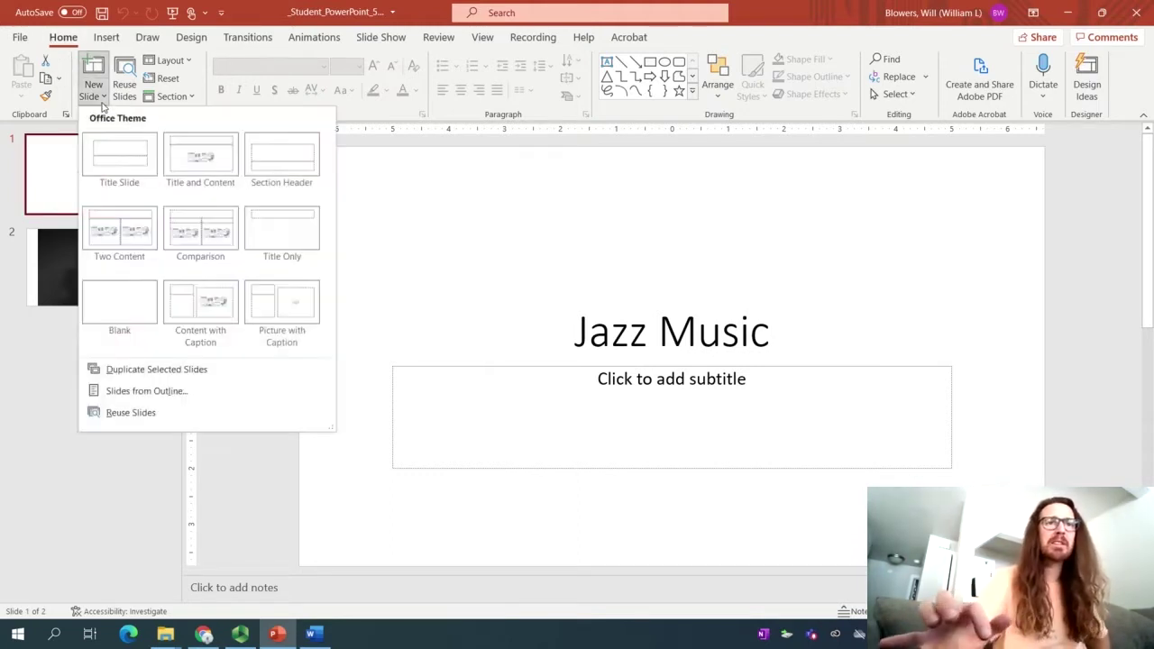
click(216, 170)
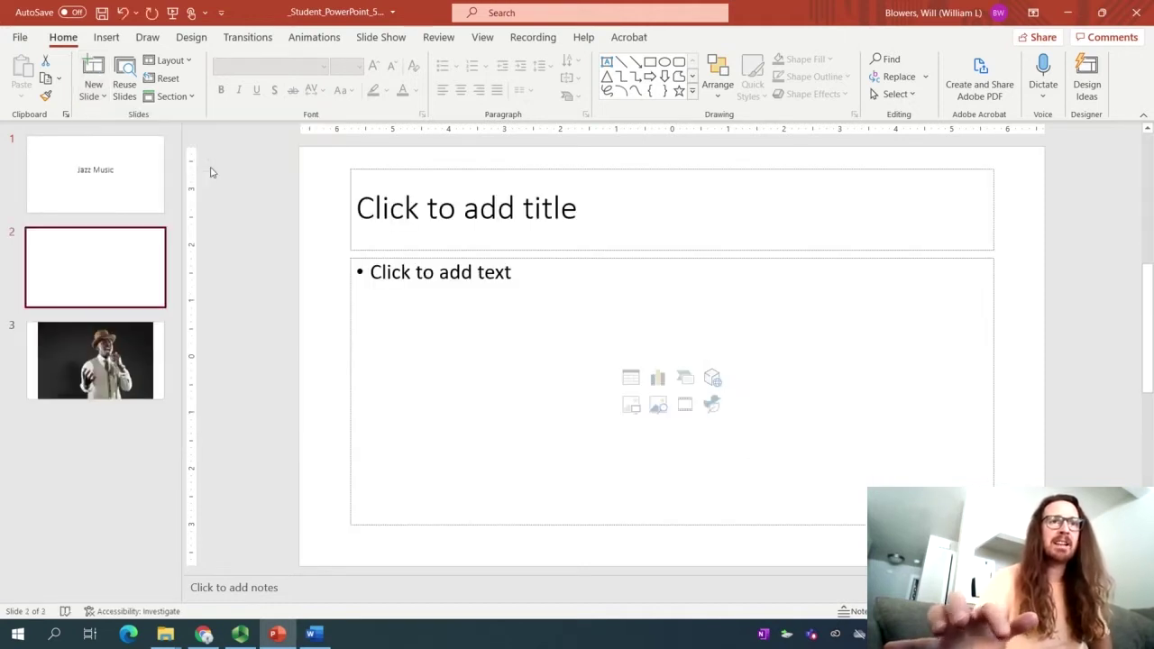
drag(110, 273, 113, 402)
click(100, 299)
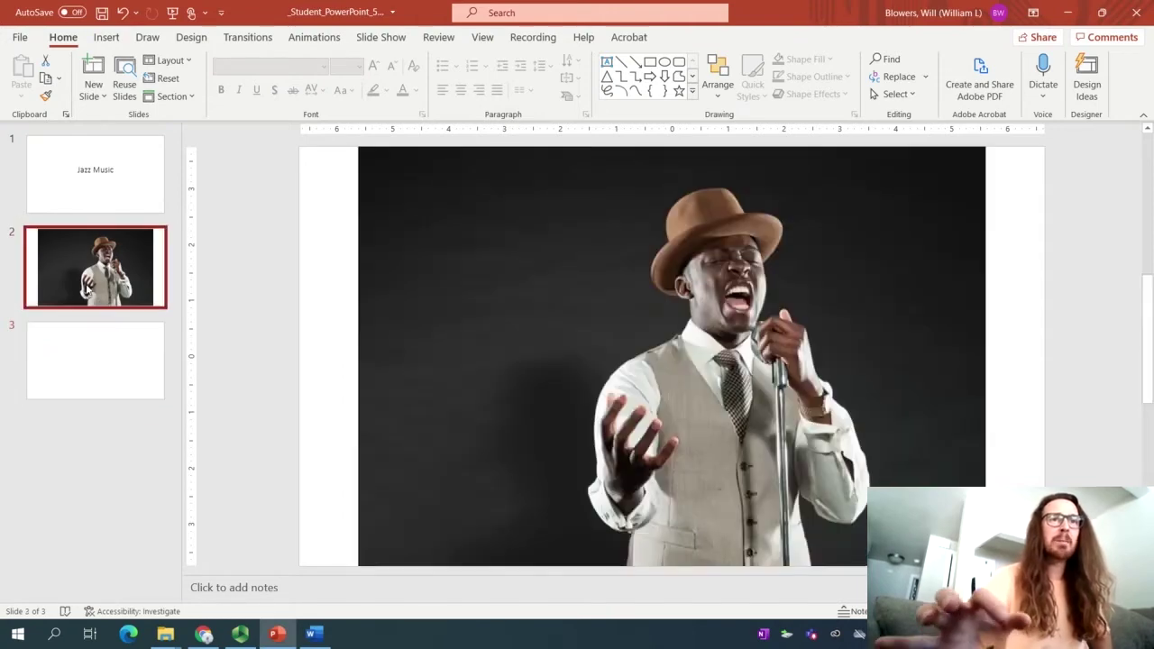
Insert a second Title and Content slide directly after slide 2
click(91, 195)
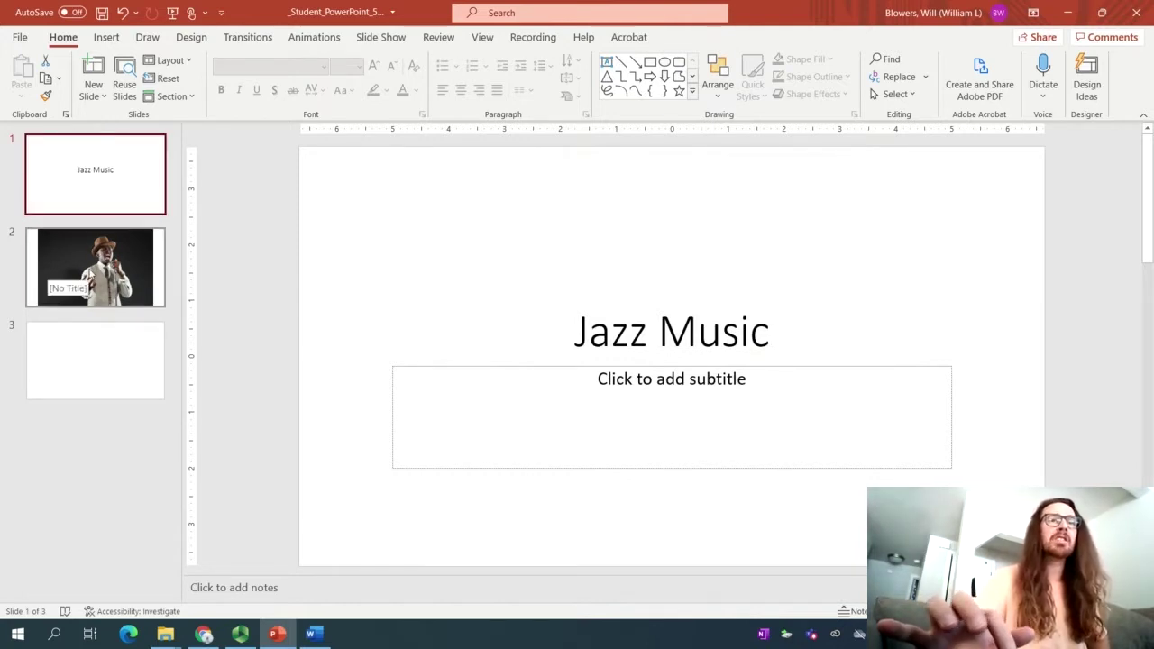
click(93, 273)
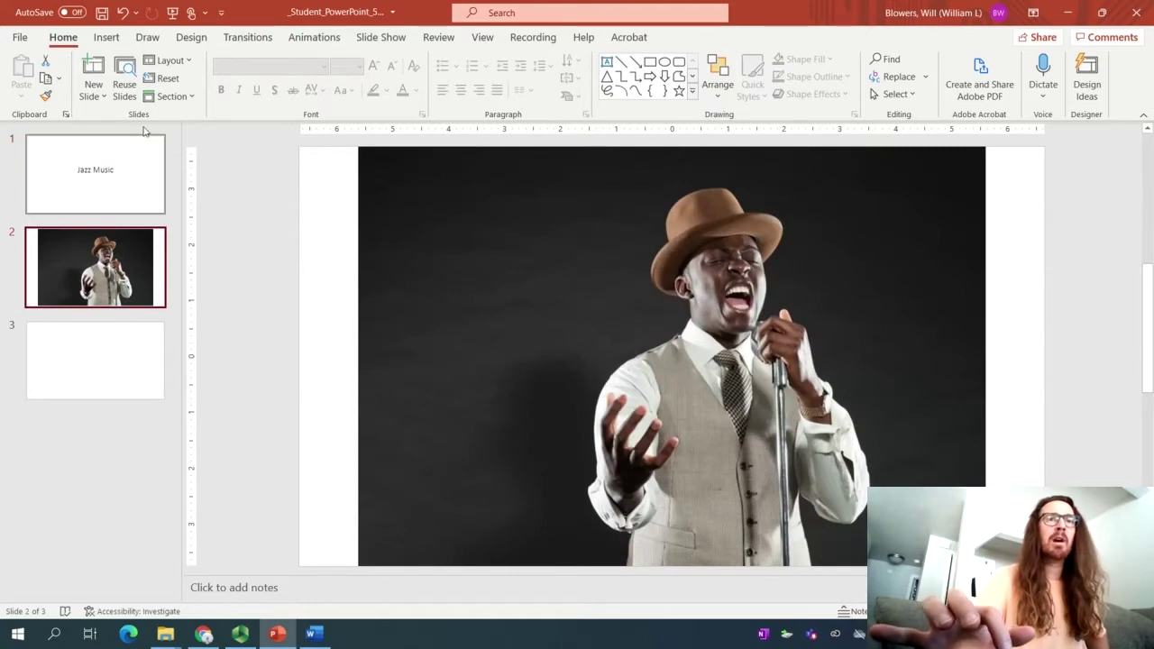
click(94, 97)
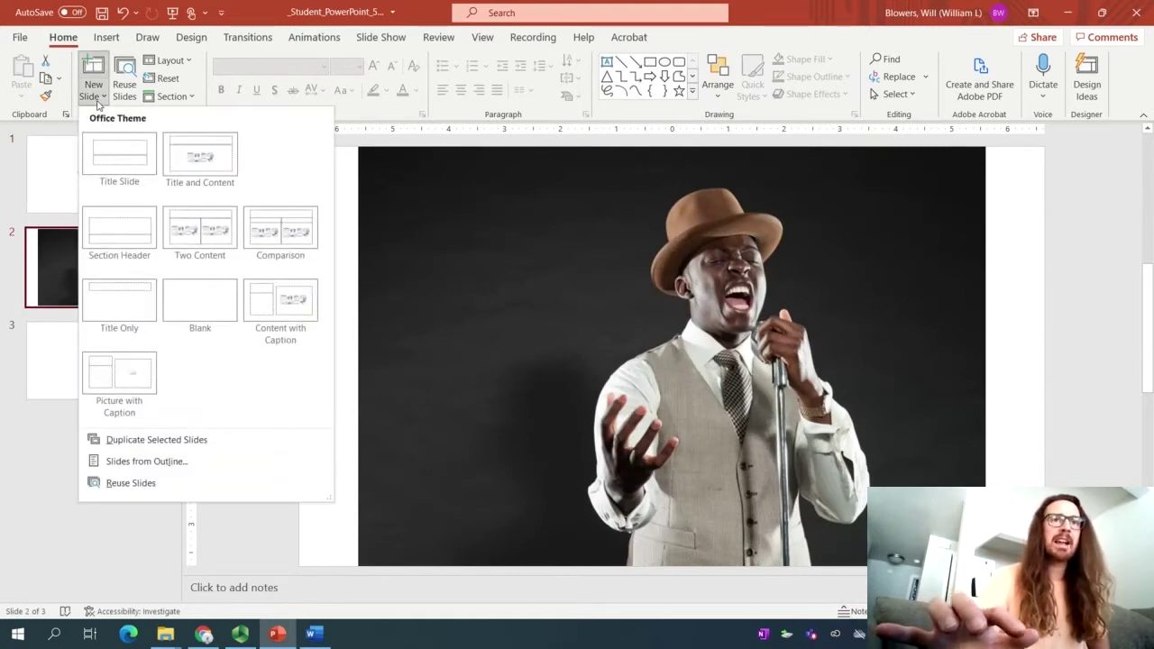
click(176, 144)
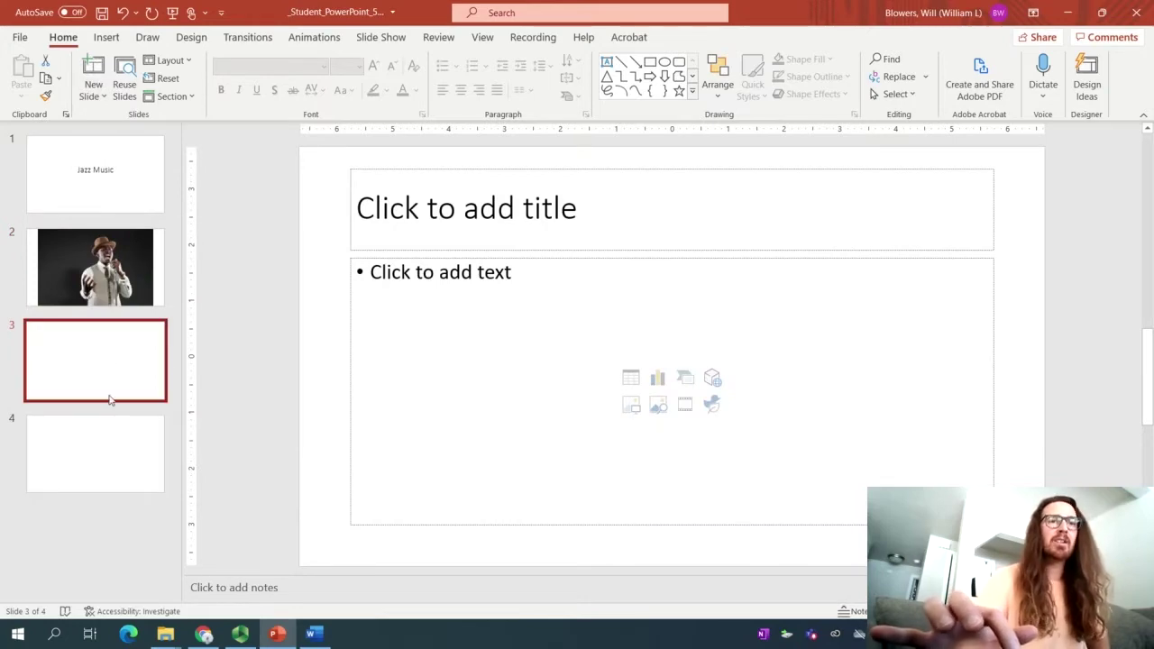
Recheck the instructions in Word, return to PowerPoint and move slide 4 above slide 3
click(311, 634)
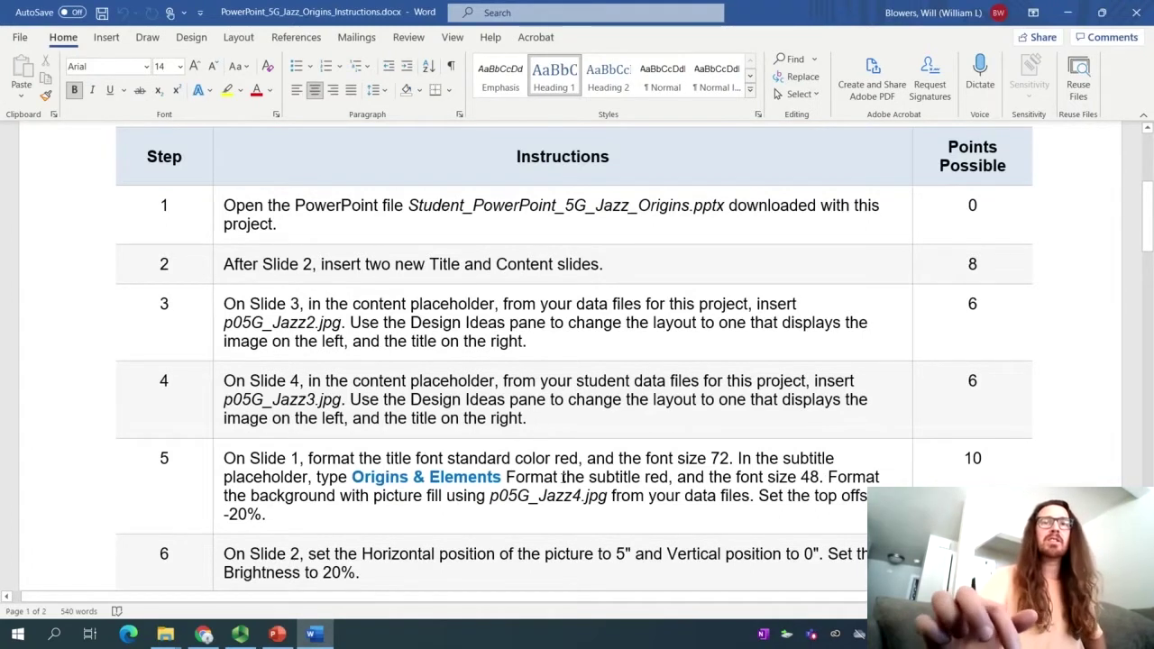
scroll(563, 477, down, 1)
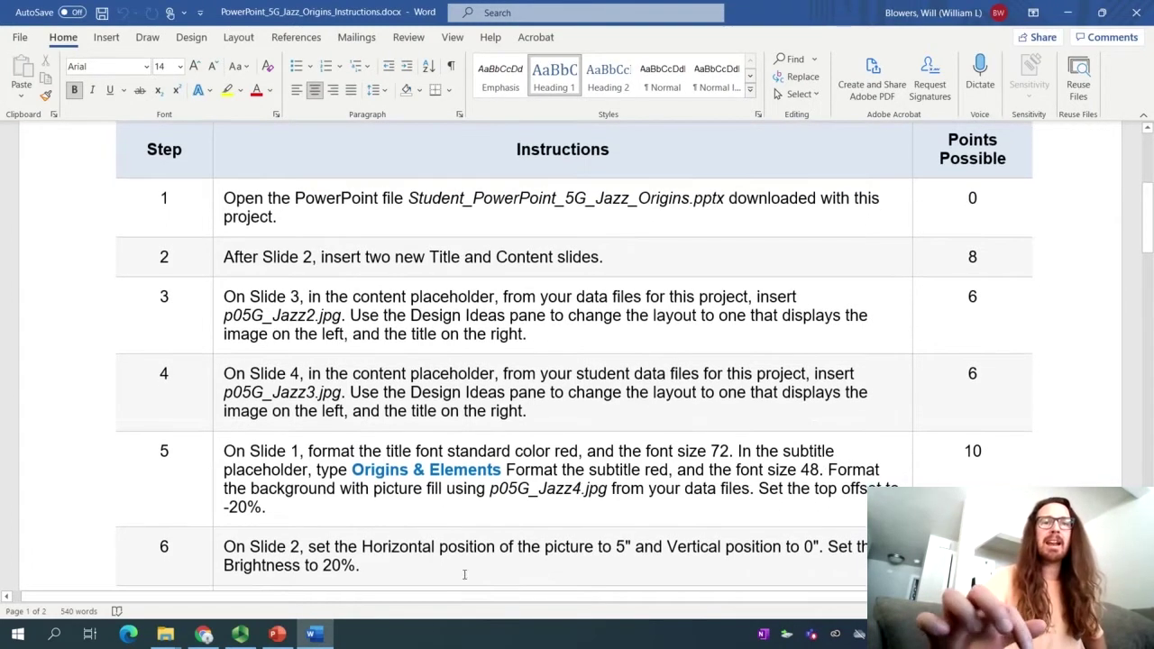
click(278, 635)
click(139, 481)
drag(139, 482, 146, 359)
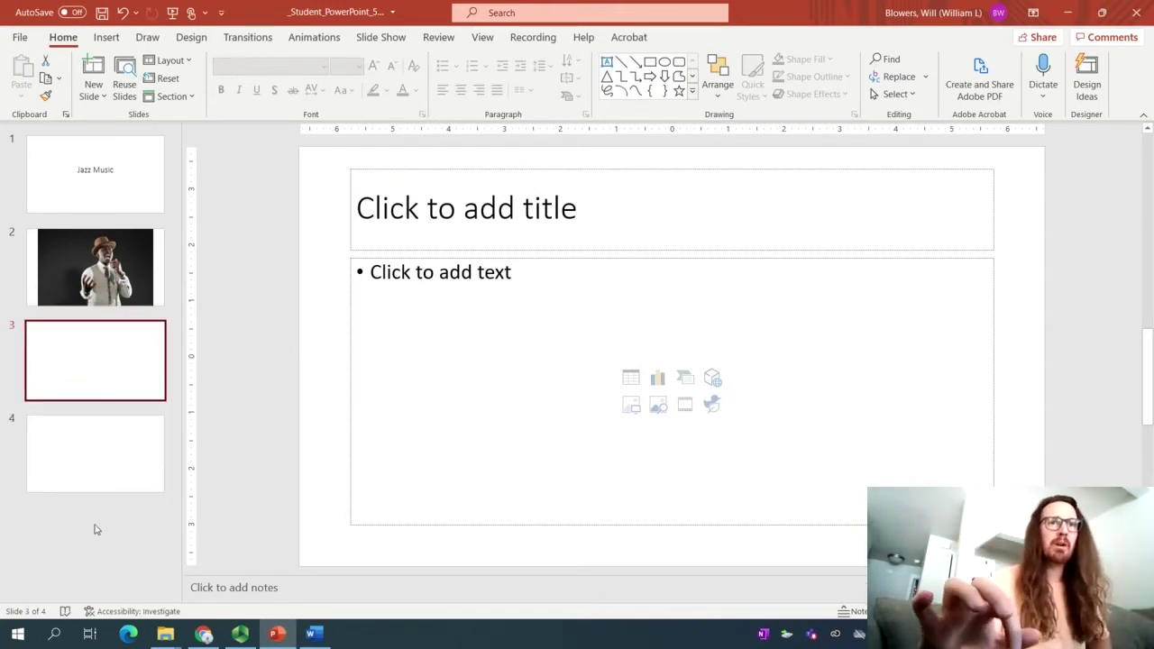
Read the slide 3 picture instruction in the Word document and return to the PowerPoint presentation
click(312, 635)
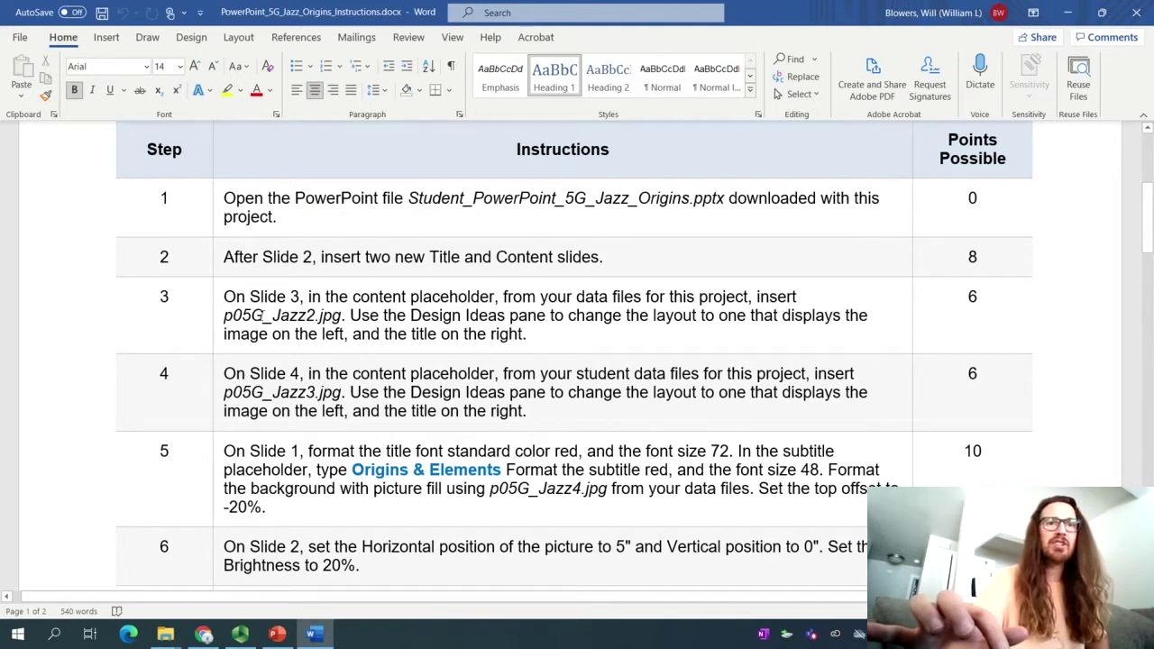
click(277, 634)
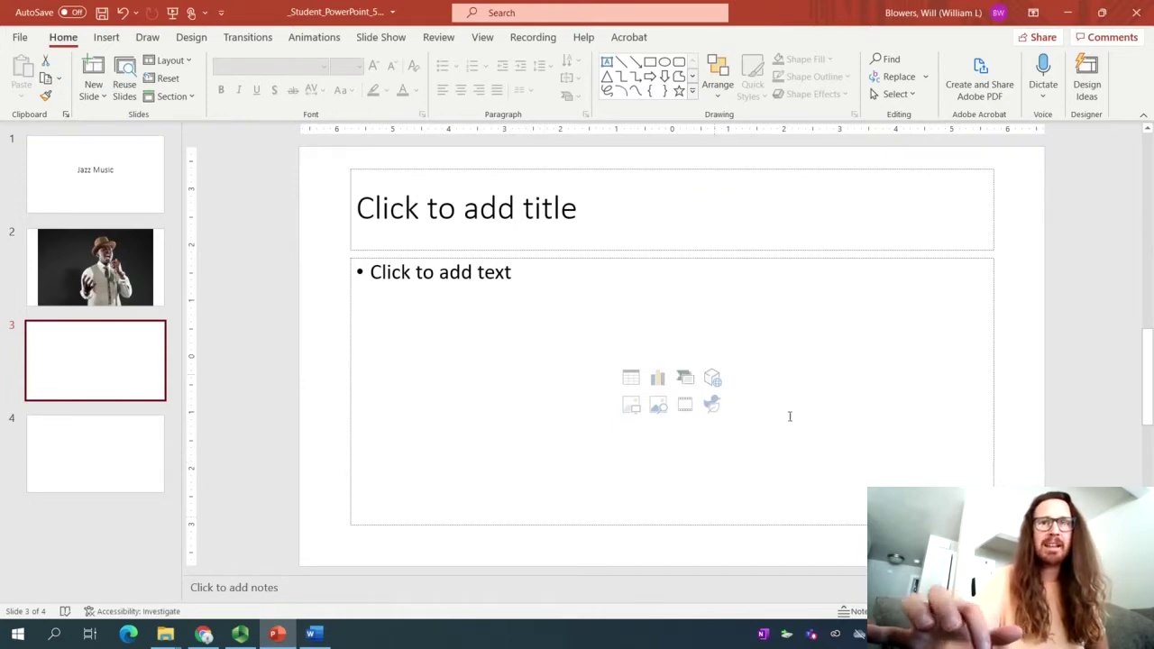
click(240, 634)
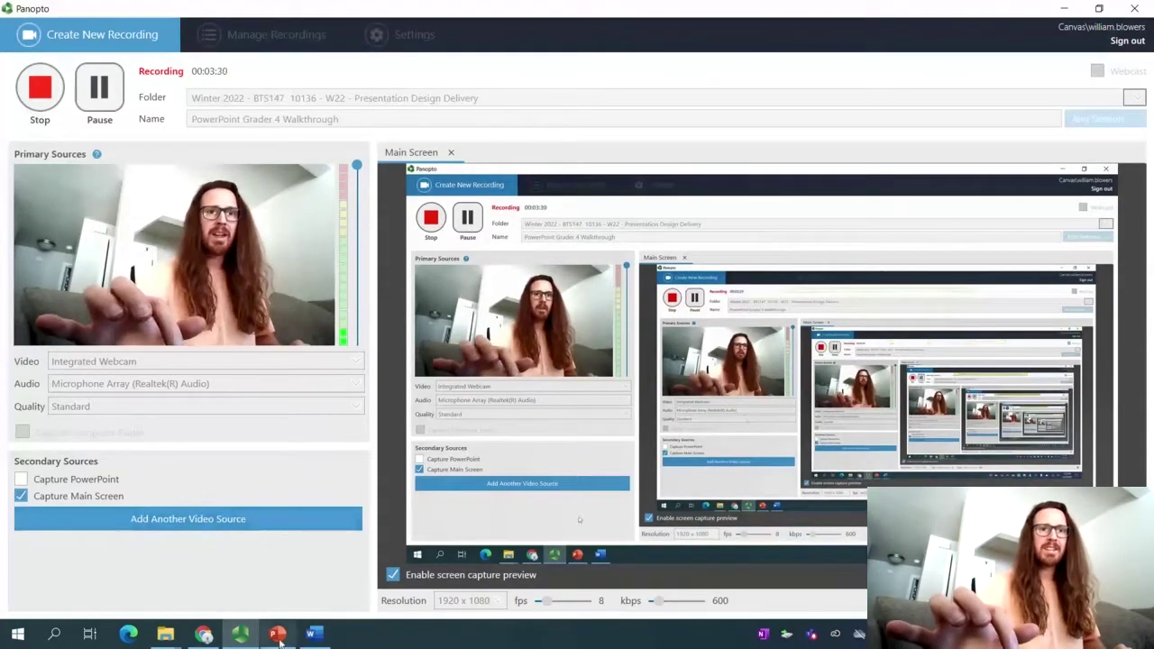
click(278, 634)
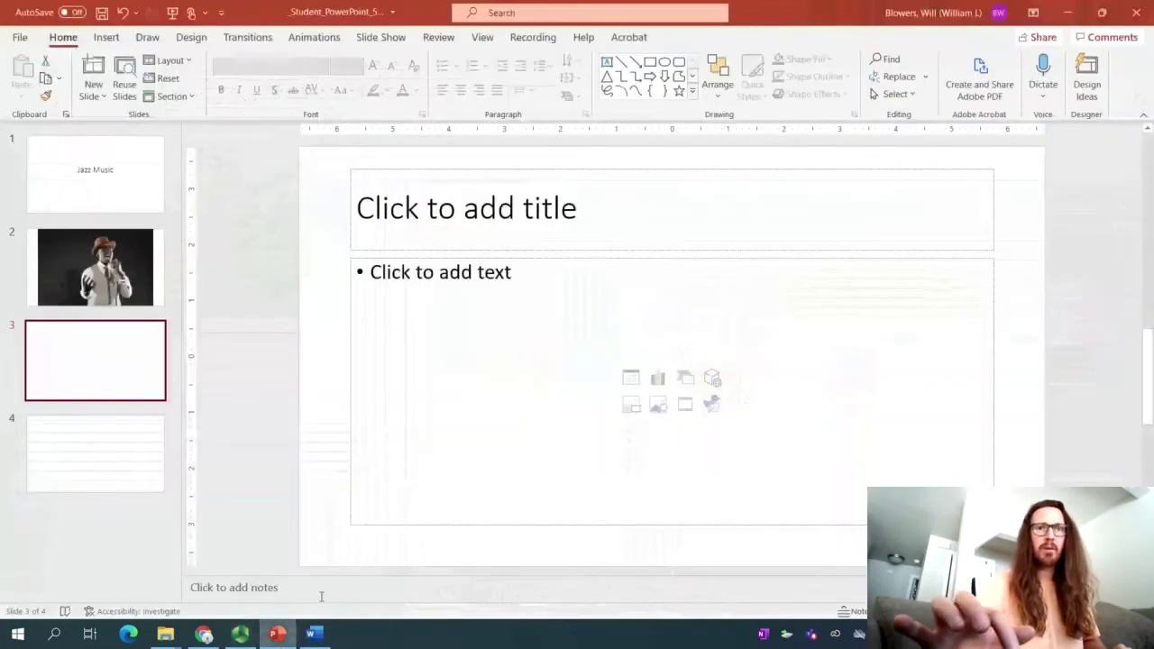
Insert p05G_Jazz2.jpg from the _Student_PowerPoint_5G_Jazz_Origins folder in Downloads into slide 3's content placeholder
click(634, 409)
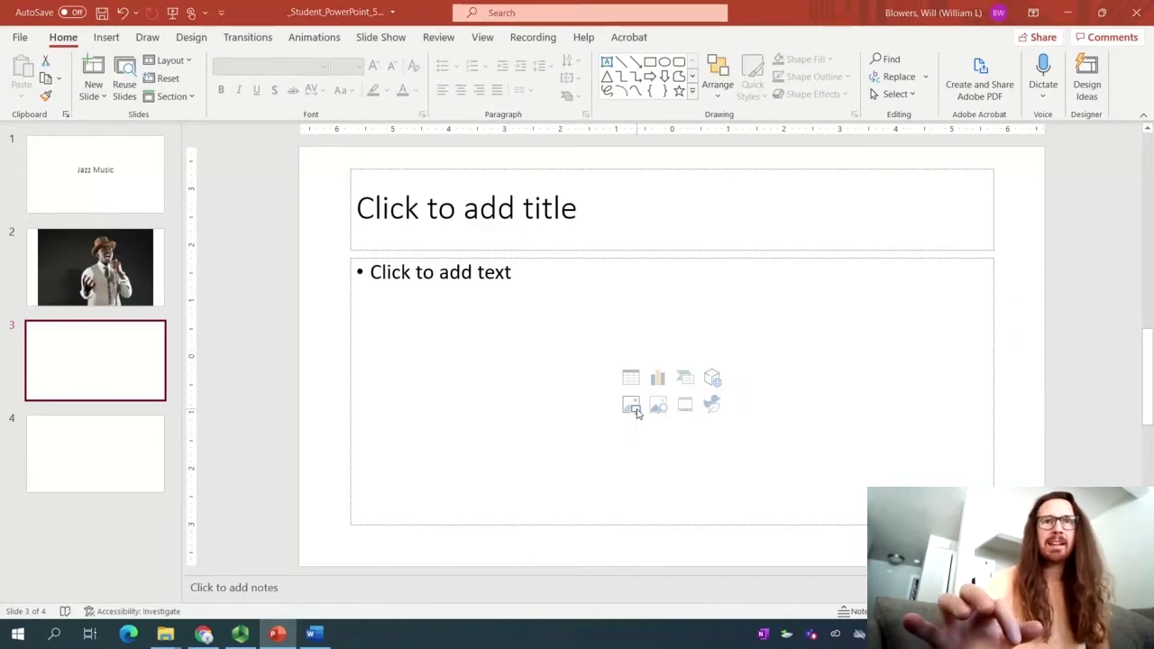
scroll(54, 137, up, 1)
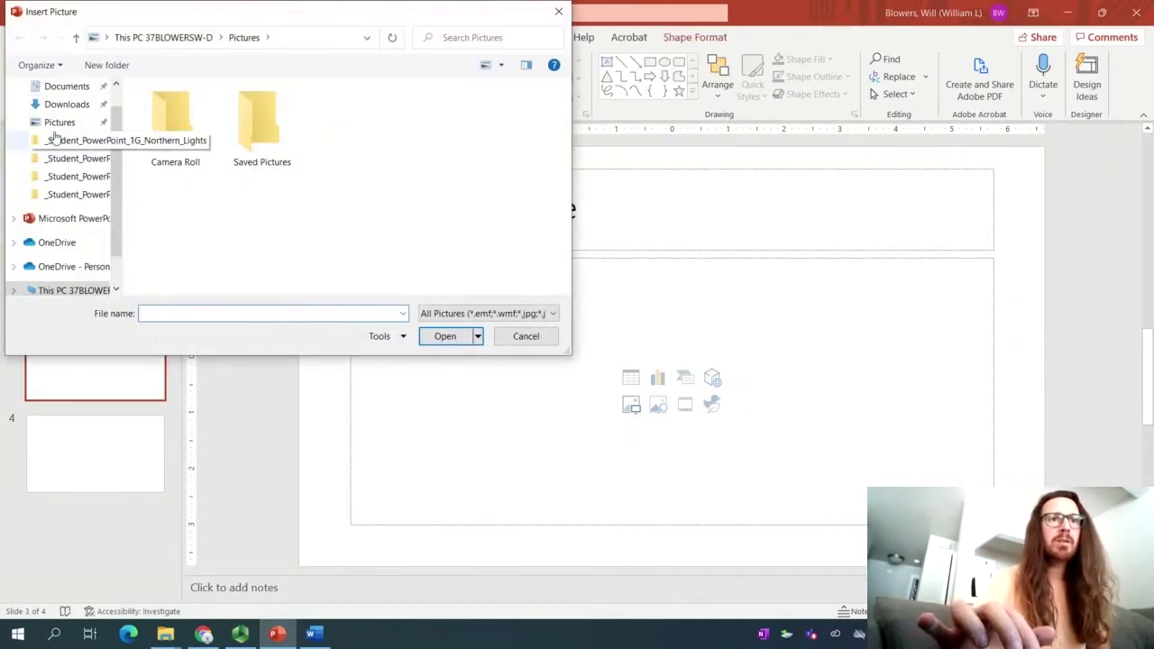
scroll(54, 137, down, 2)
scroll(54, 137, up, 2)
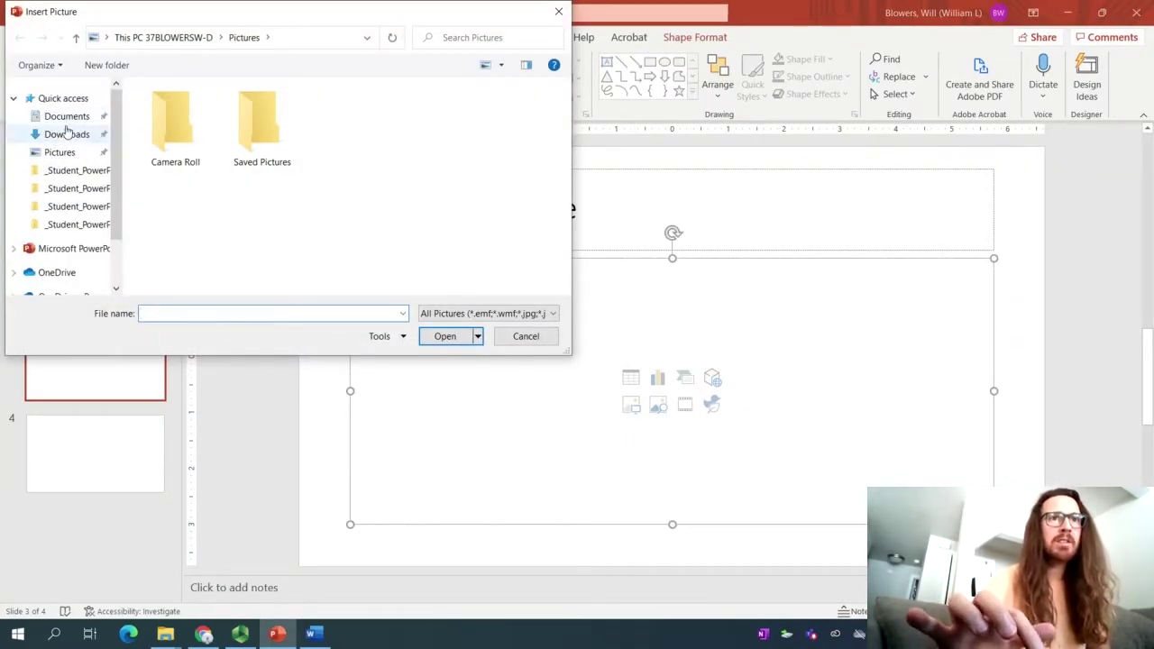
click(67, 133)
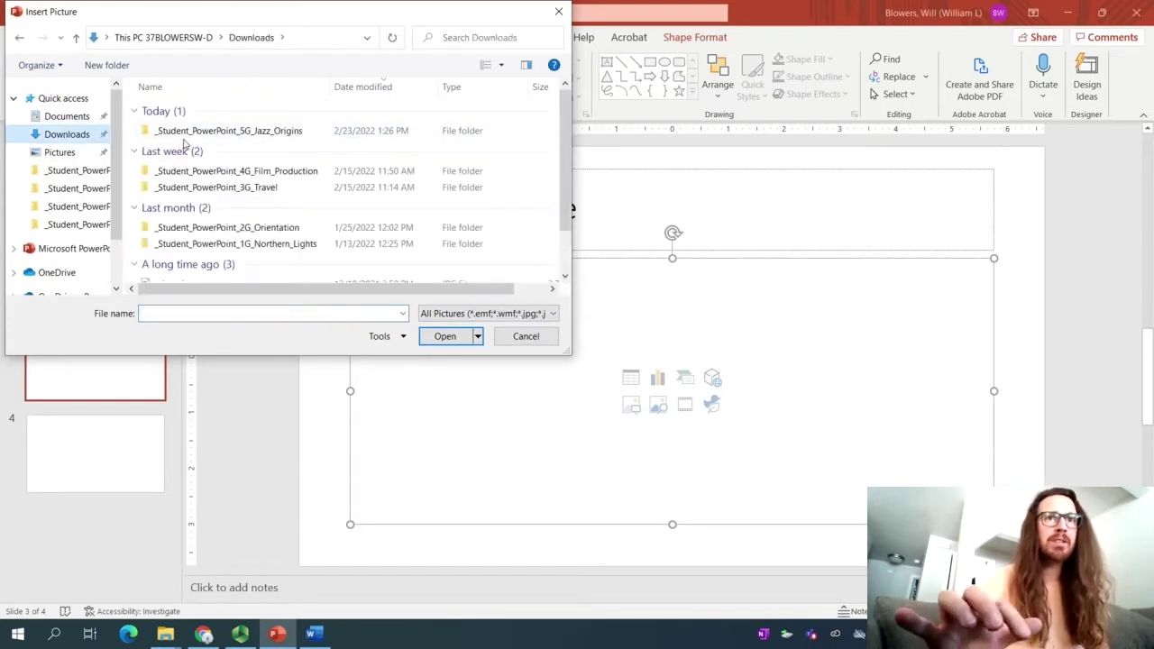
double_click(222, 137)
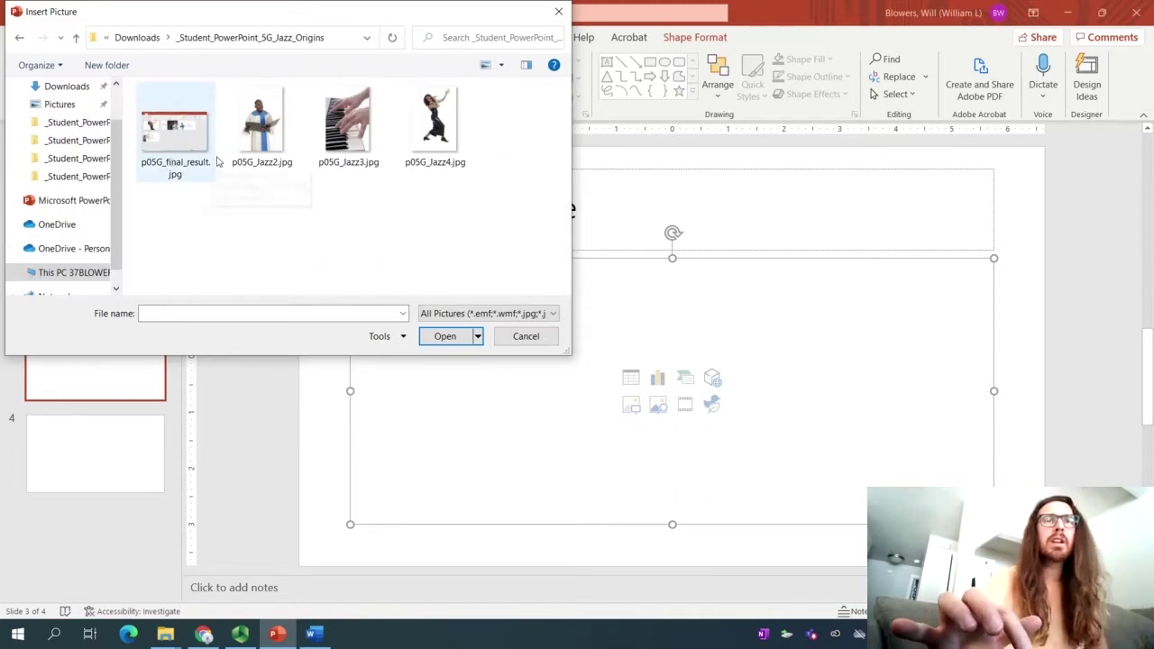
click(261, 154)
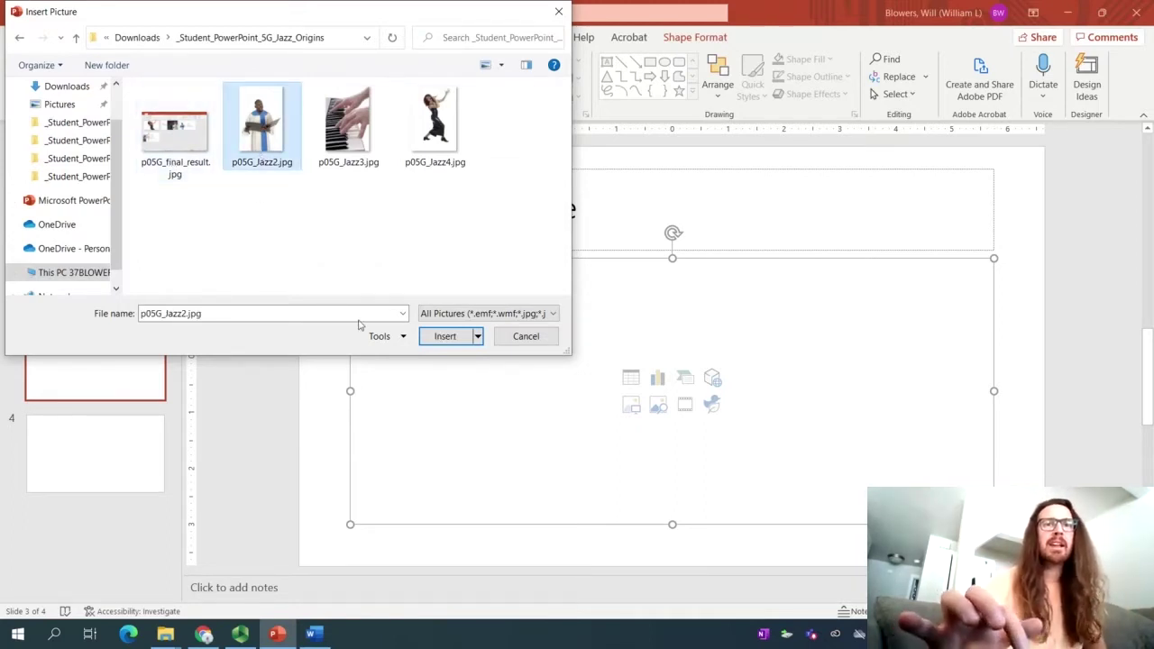
click(445, 336)
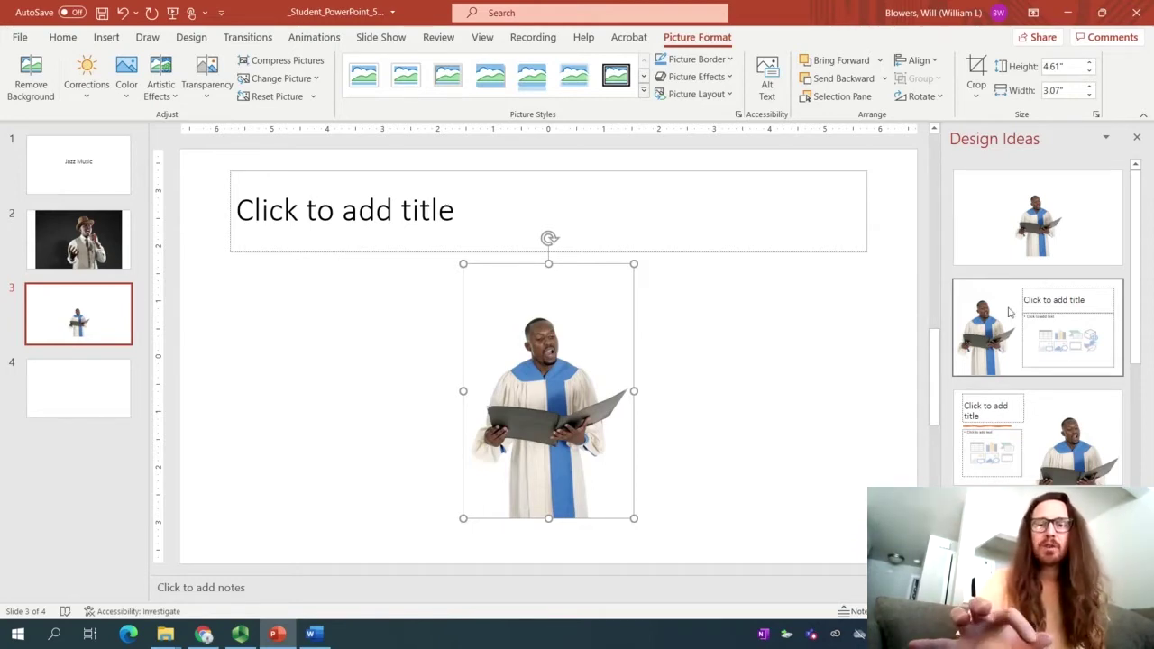
Apply the design idea with the picture on the left and title on the right to slide 3, then recheck the Word instructions
click(1009, 313)
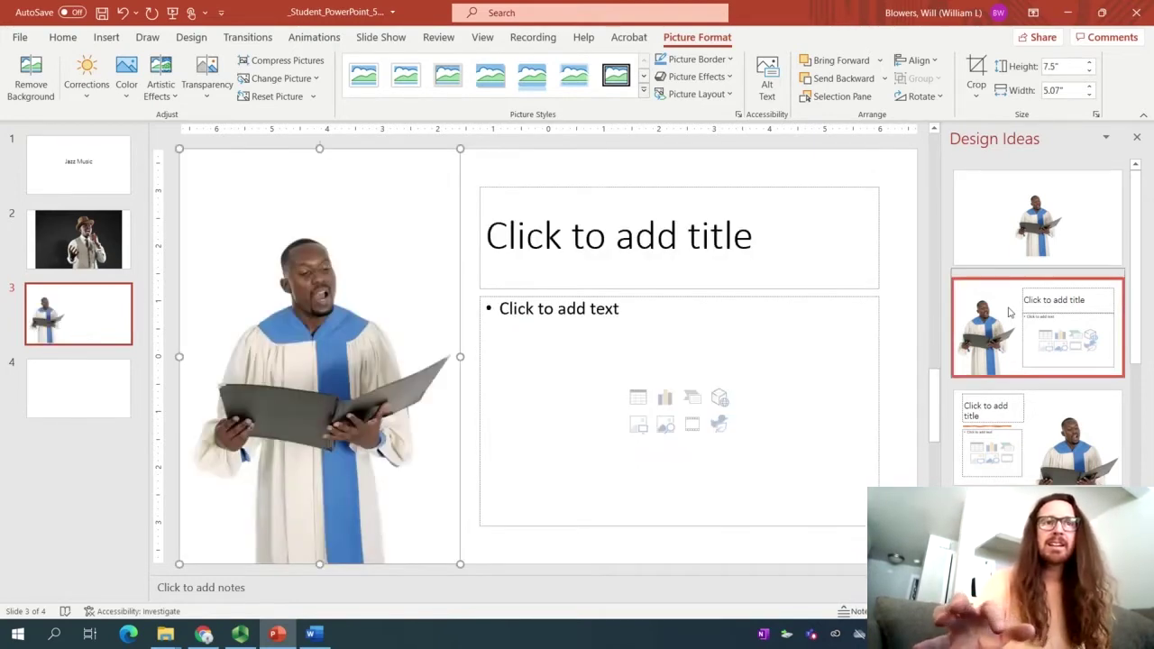
click(313, 635)
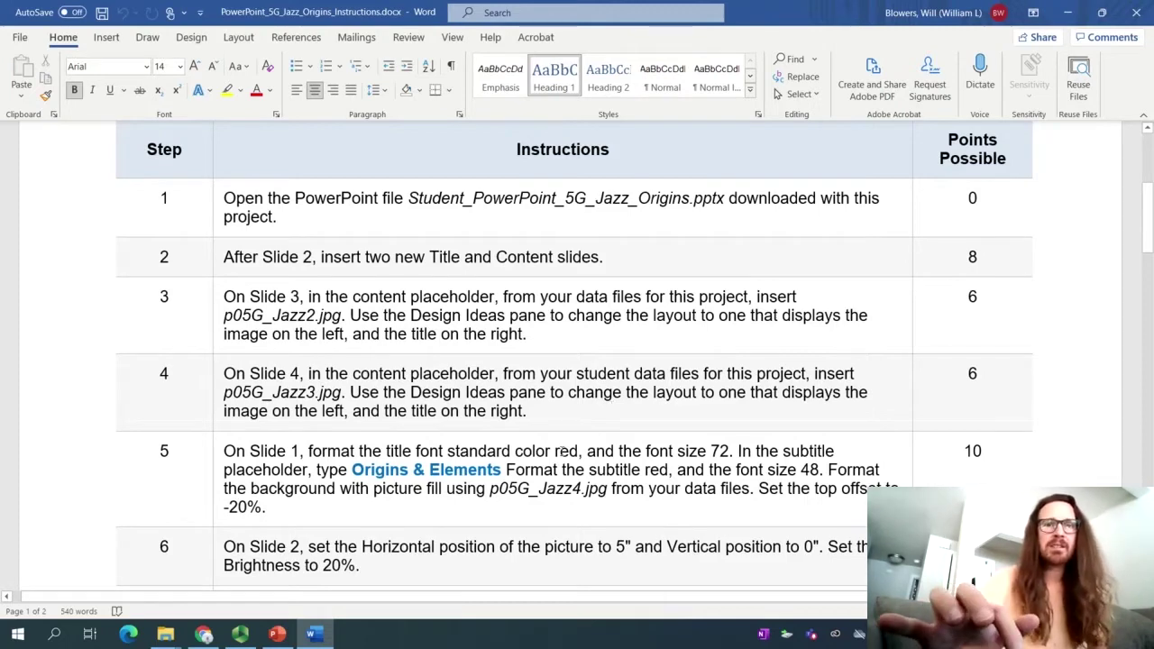
click(277, 633)
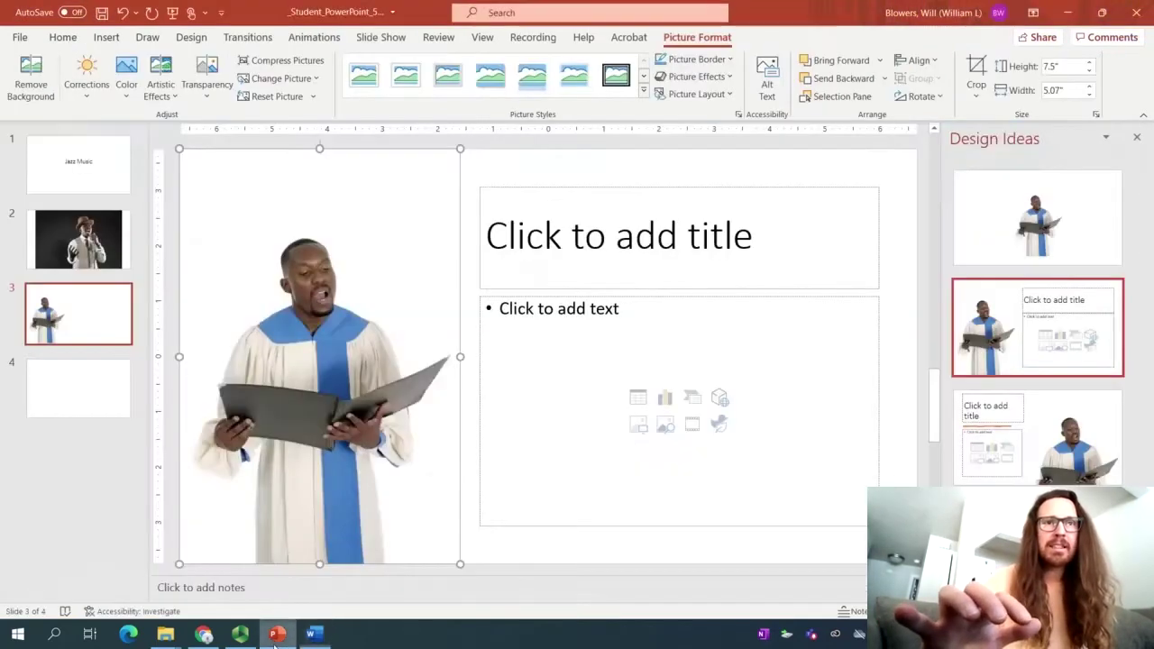
Insert p05G_Jazz3.jpg from the _Student_PowerPoint_5G_Jazz_Origins folder into slide 4's content placeholder
click(107, 393)
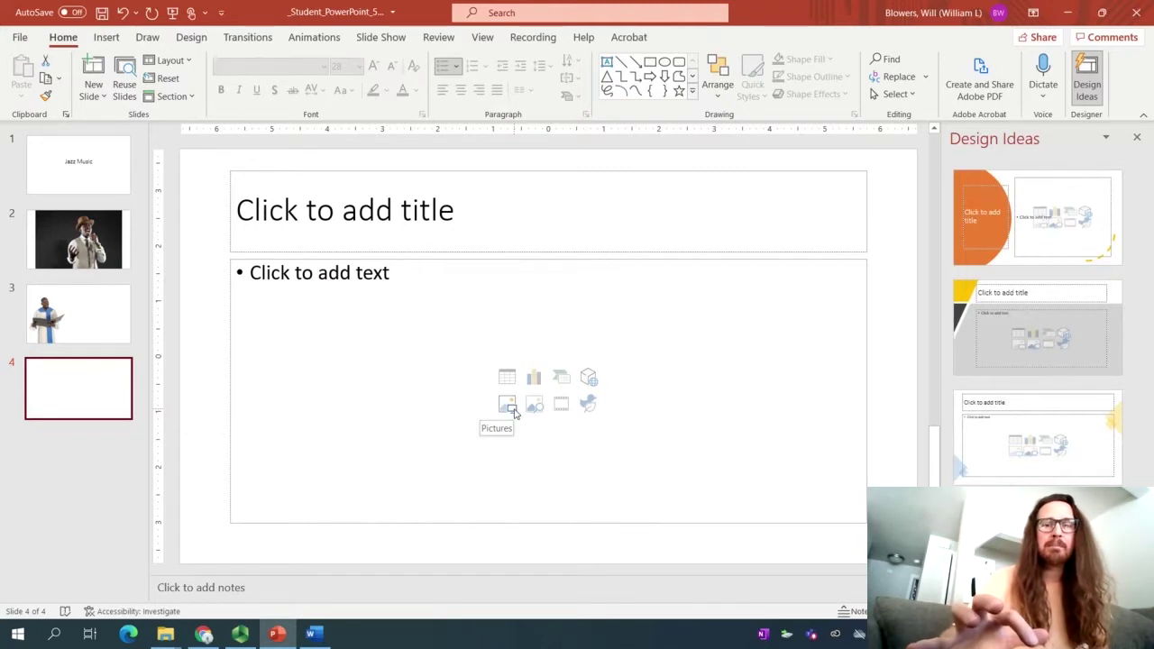
click(508, 407)
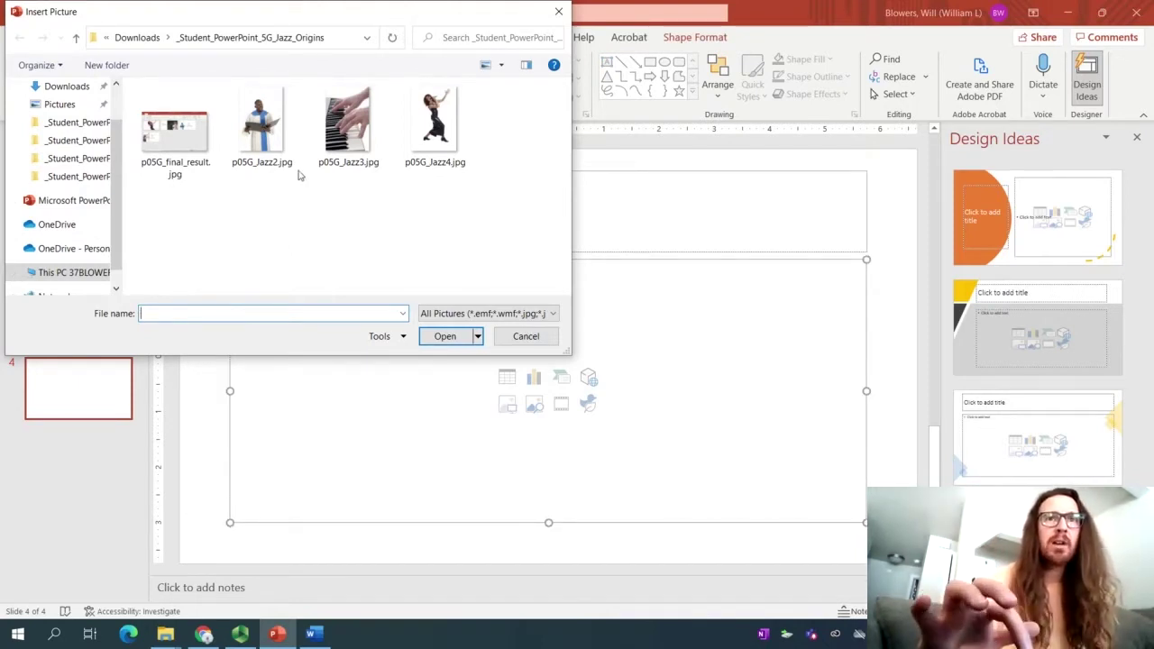
double_click(342, 144)
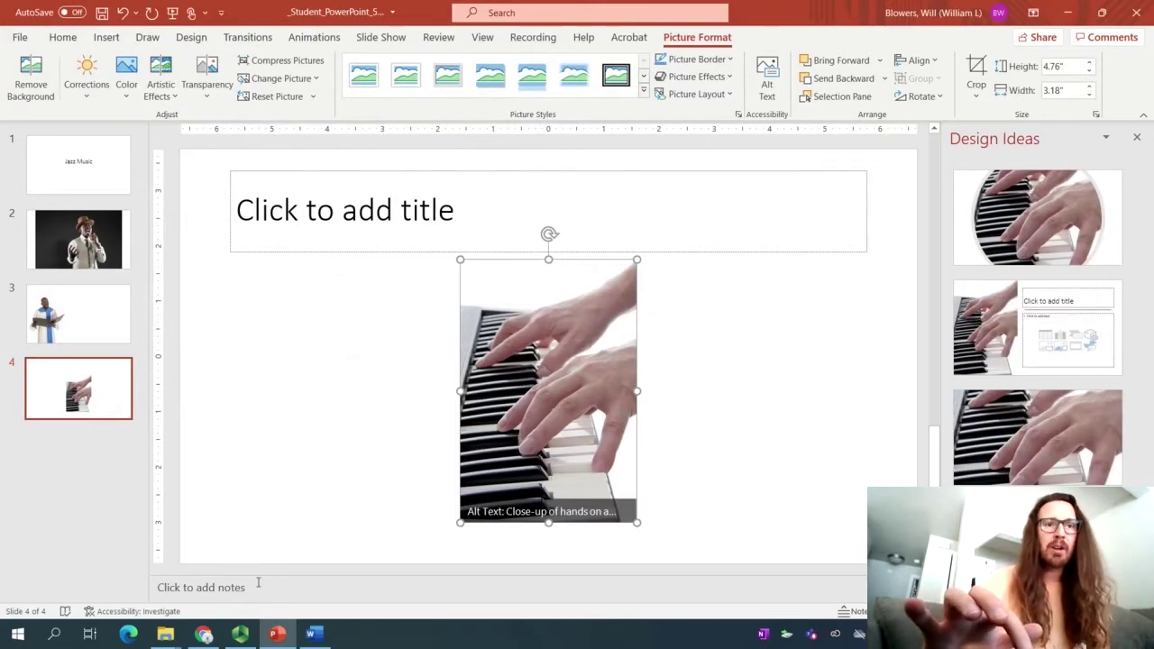
click(240, 634)
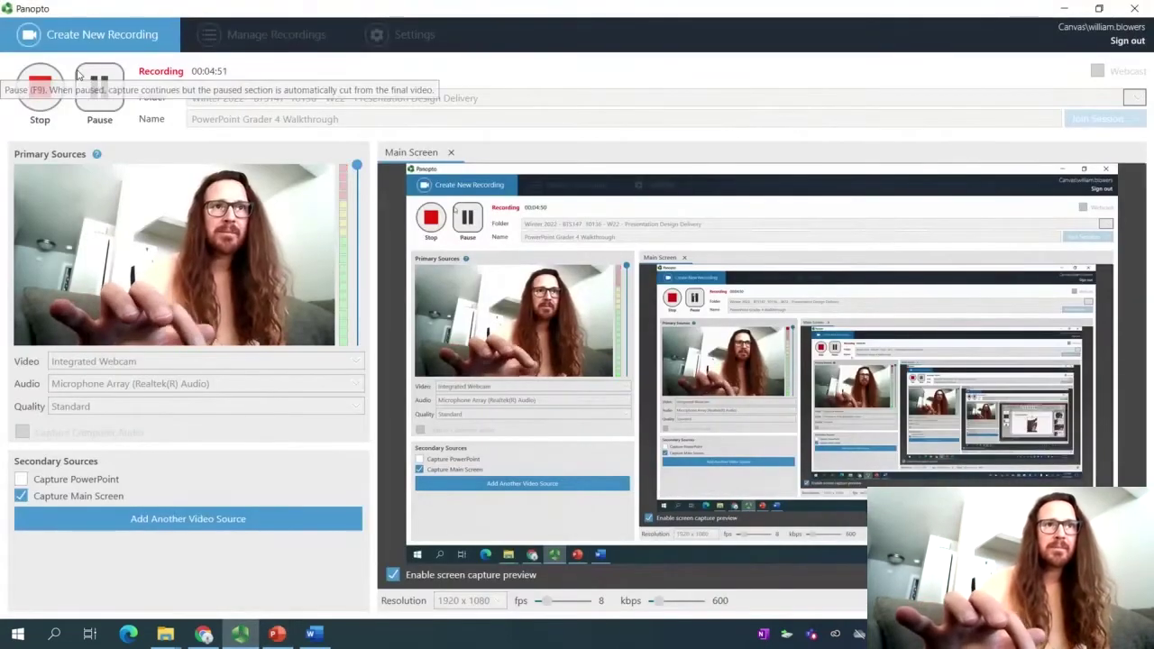
click(97, 82)
click(98, 82)
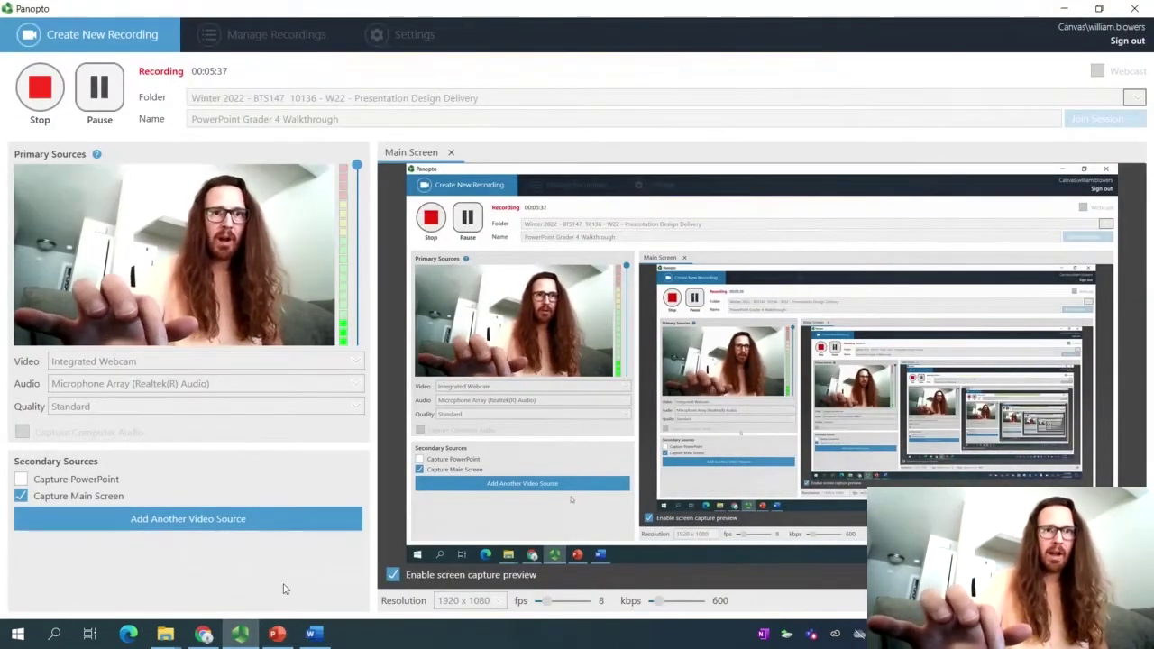
click(277, 635)
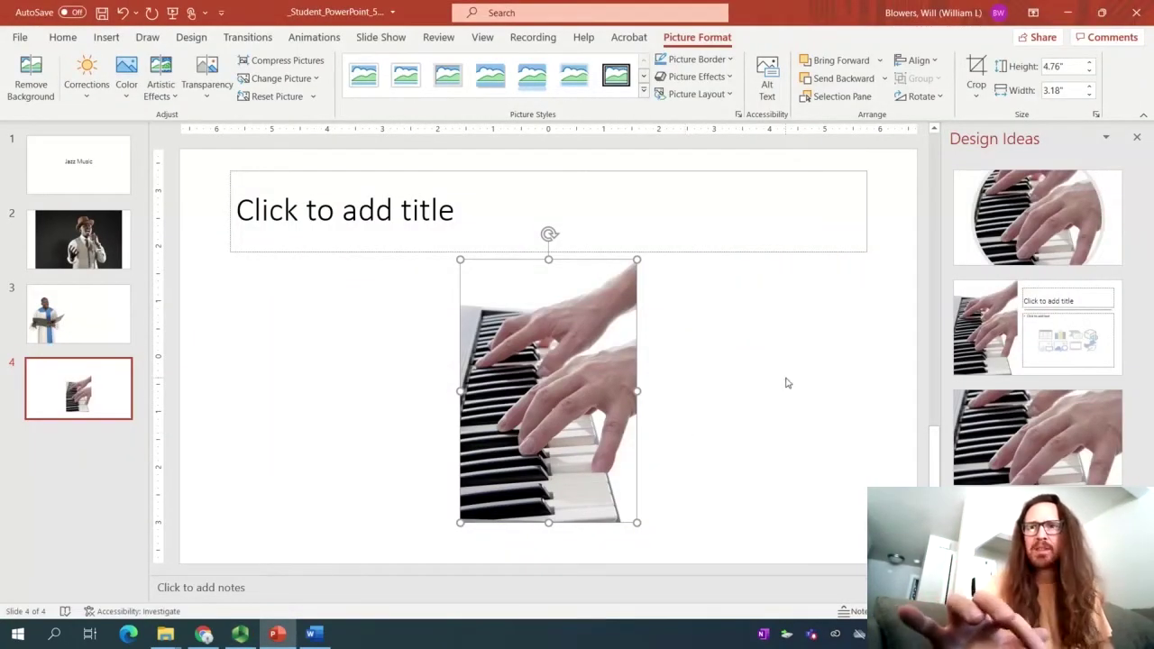
Apply the design idea with the picture on the left and title on the right to slide 4, and check the slide 1 instructions in Word
click(999, 338)
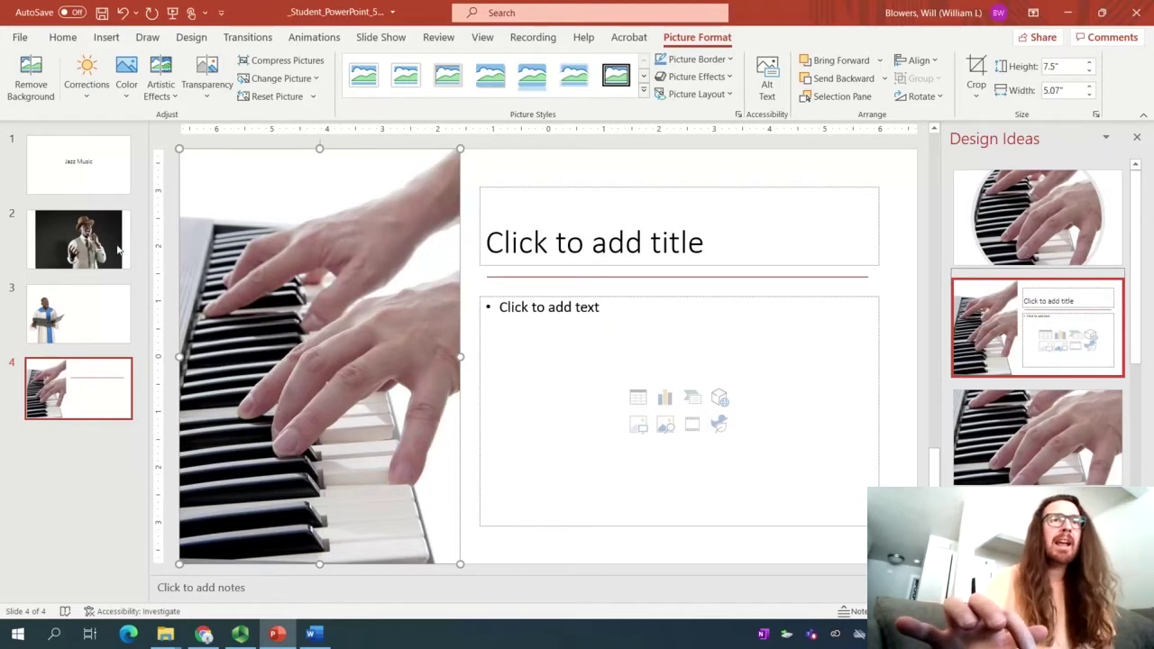
click(97, 187)
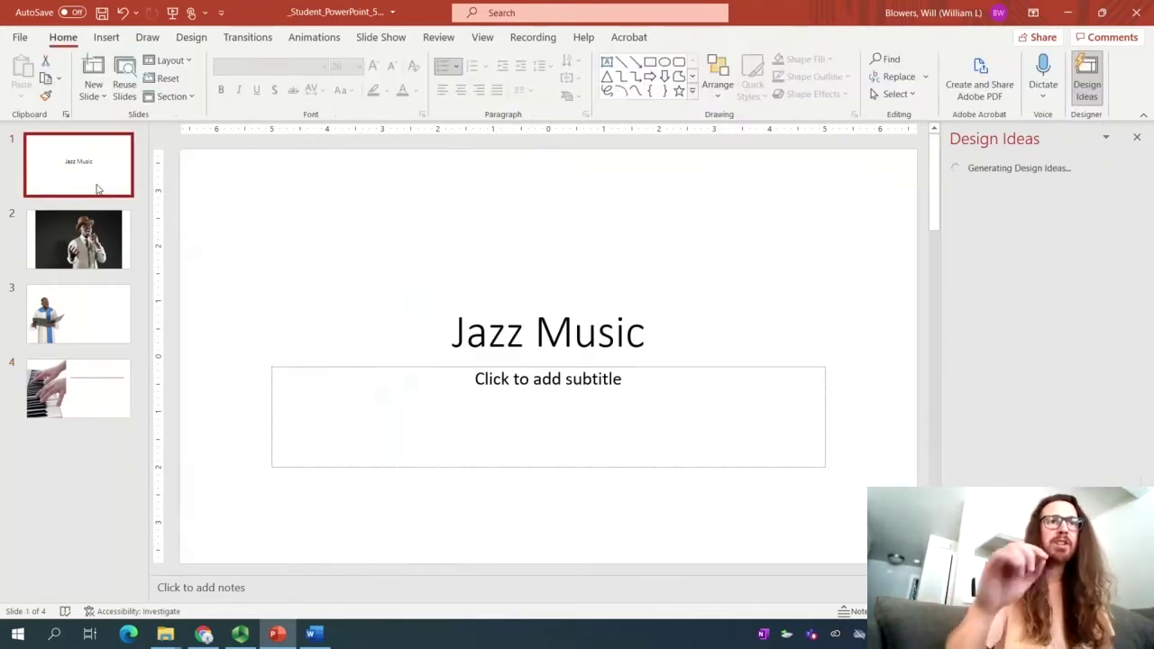
click(309, 634)
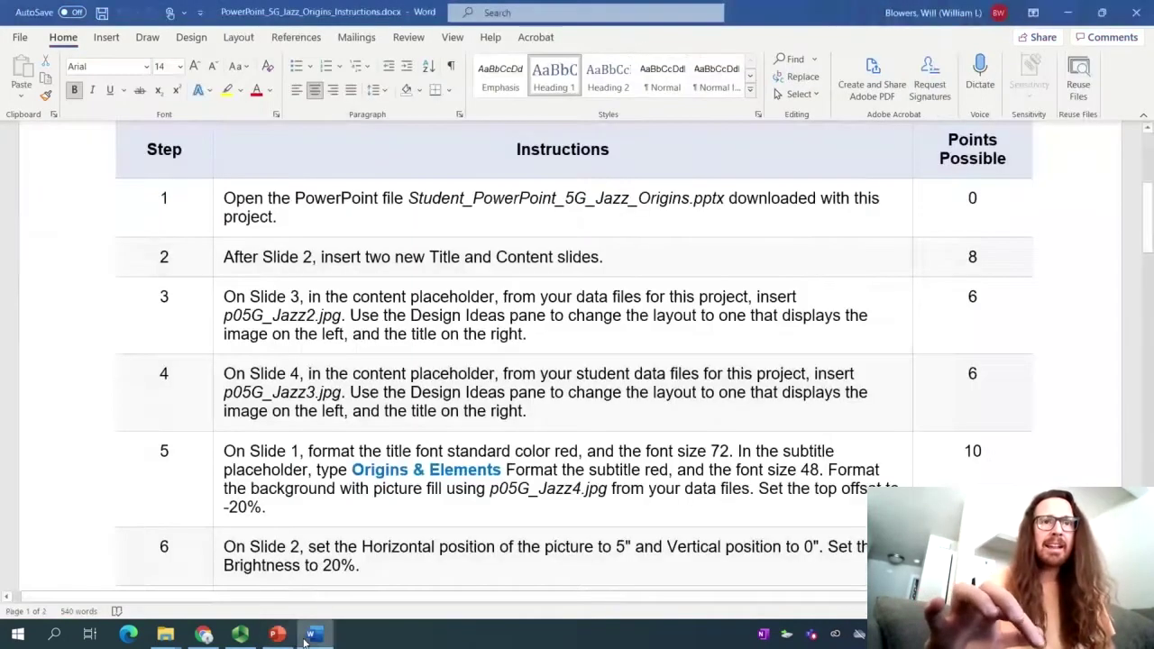
scroll(455, 468, down, 1)
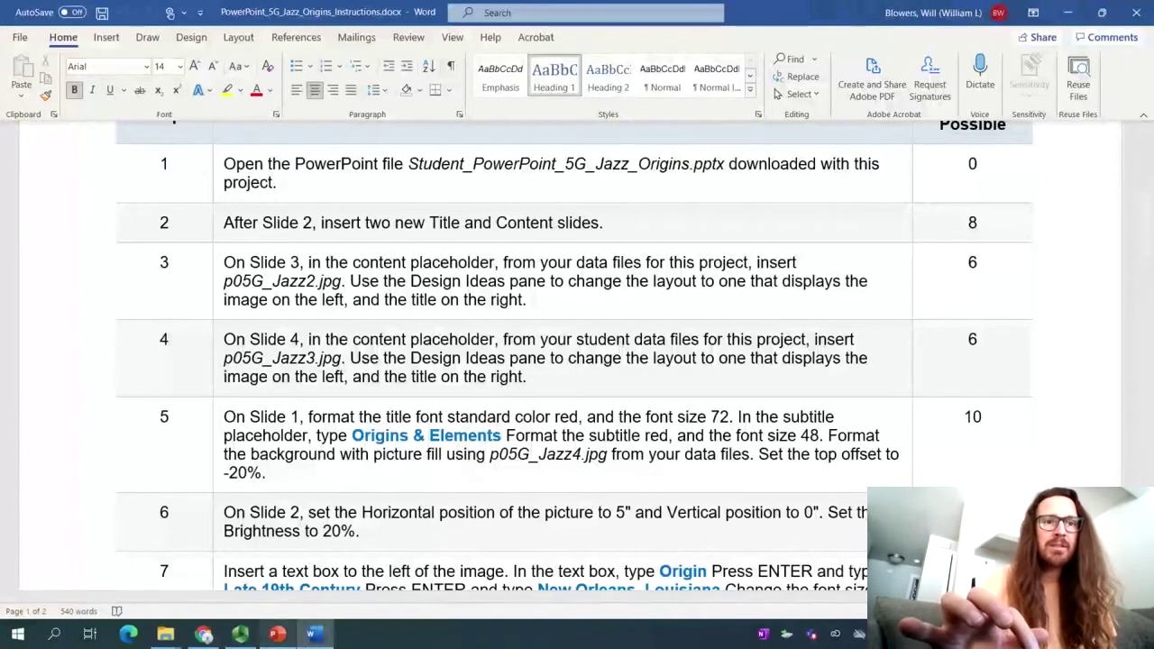
click(240, 634)
click(99, 88)
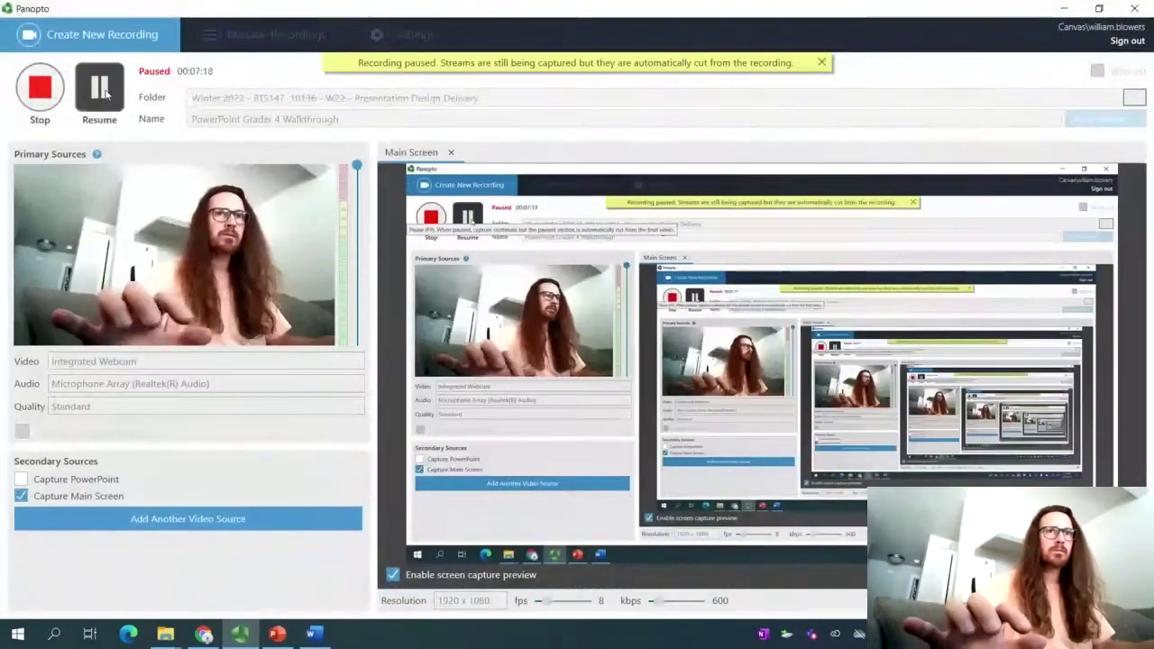
click(100, 88)
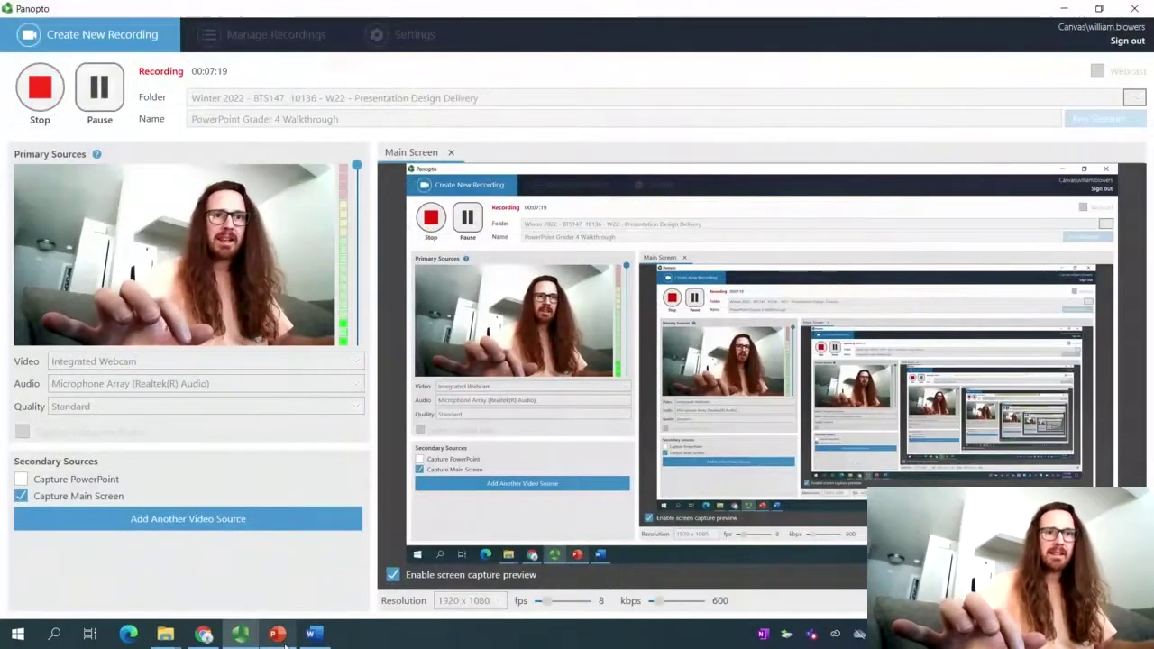
Switch to PowerPoint and format slide 1's title Jazz Music in standard red at font size 72
click(279, 635)
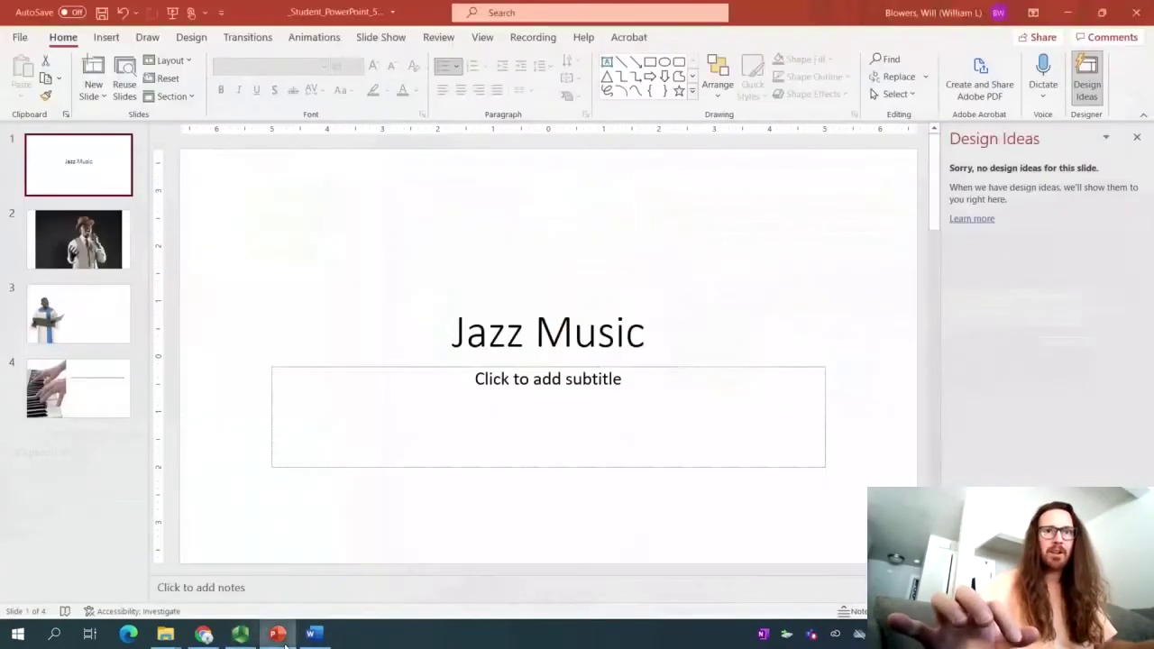
click(617, 341)
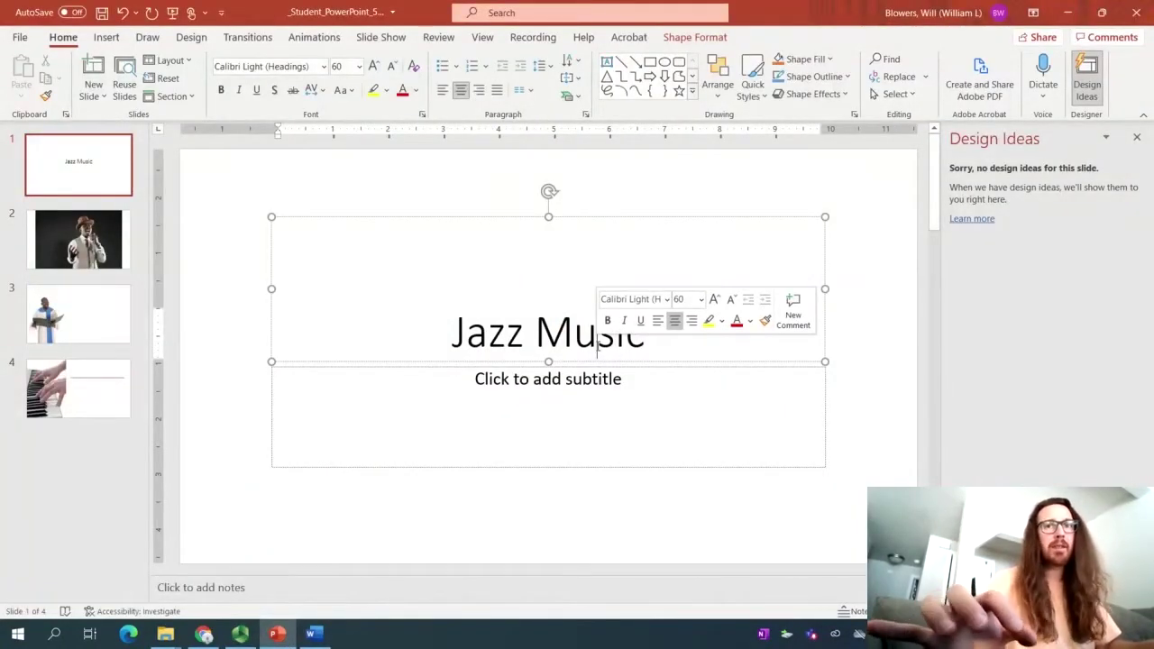
click(645, 350)
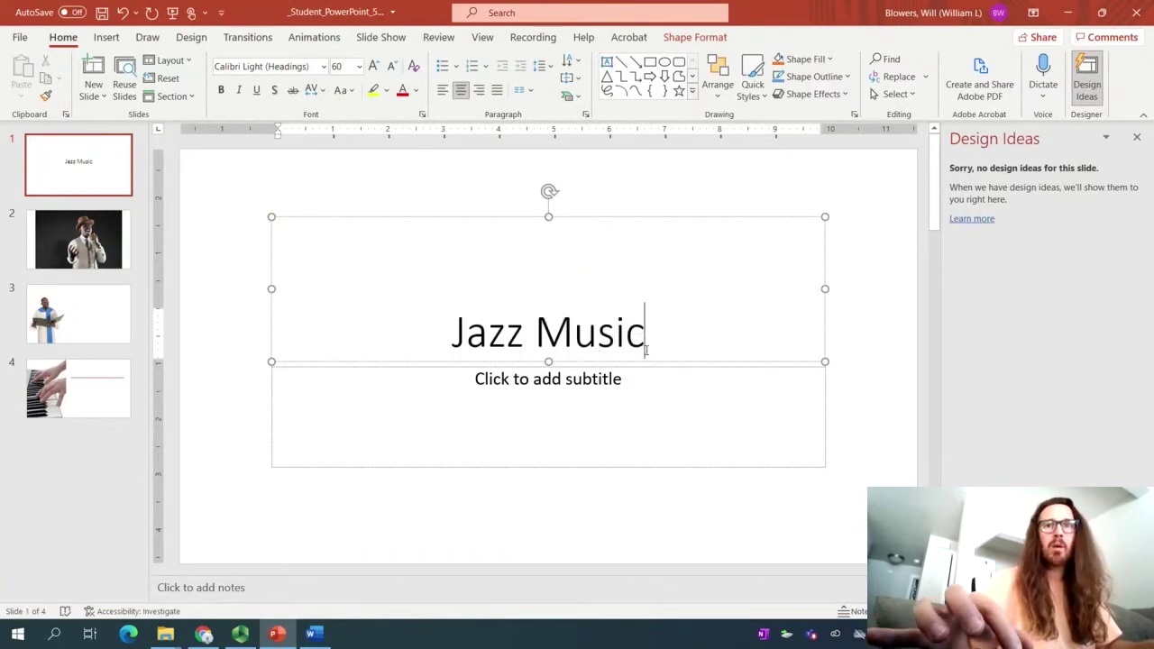
drag(645, 350, 472, 360)
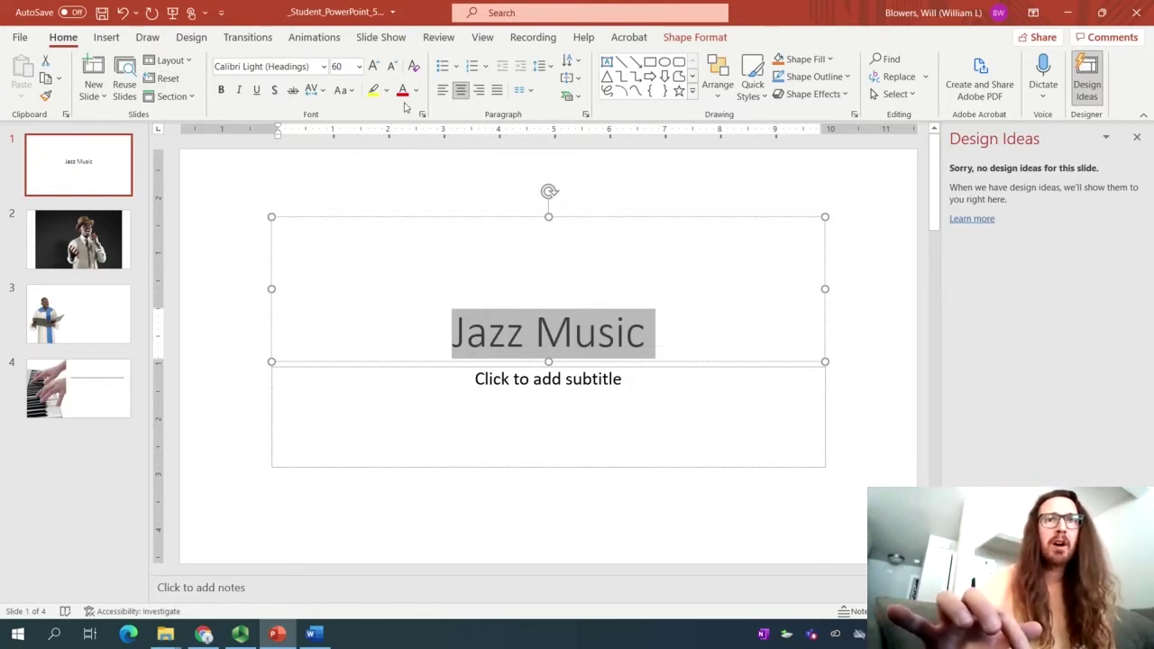
click(419, 93)
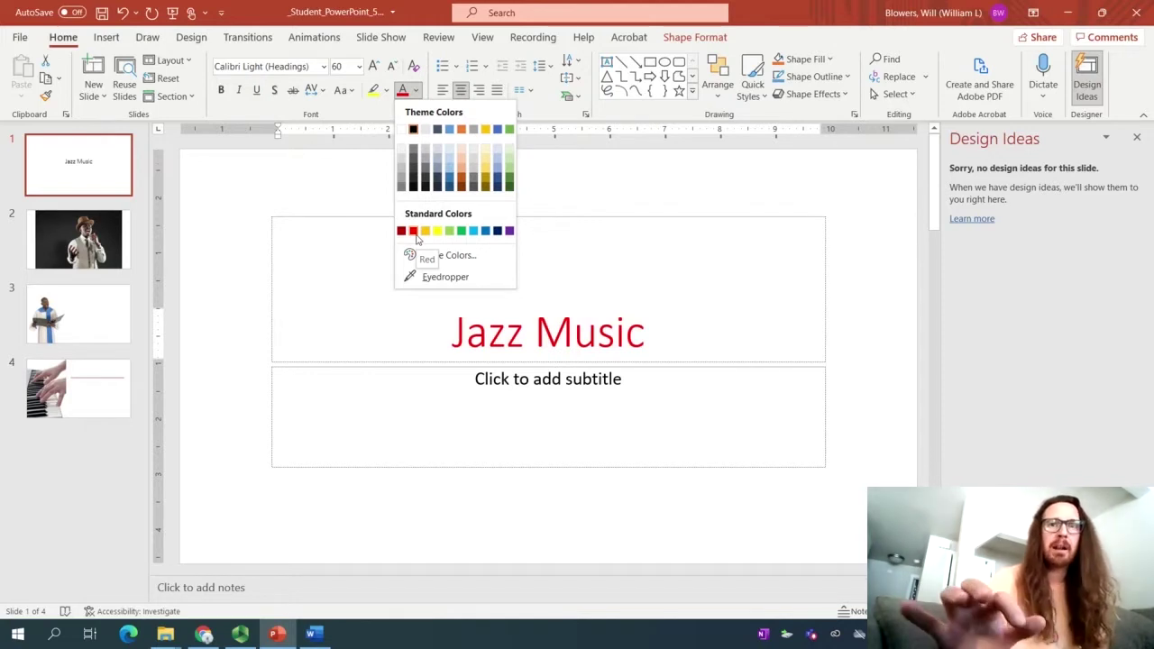
click(414, 232)
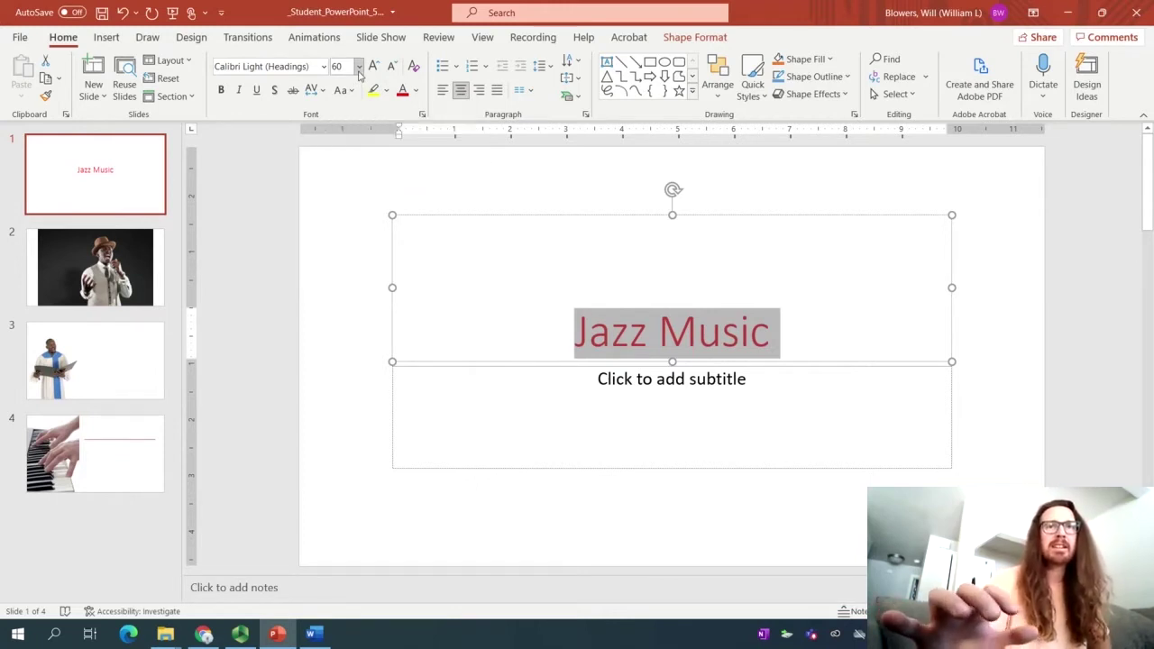
click(359, 66)
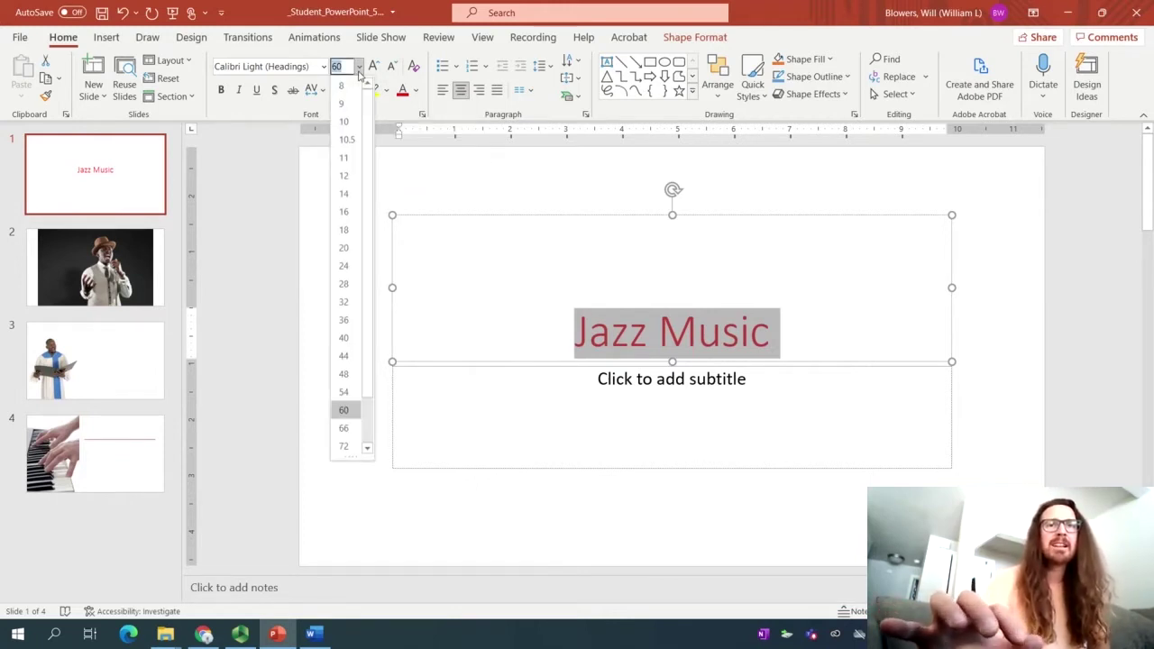
click(343, 451)
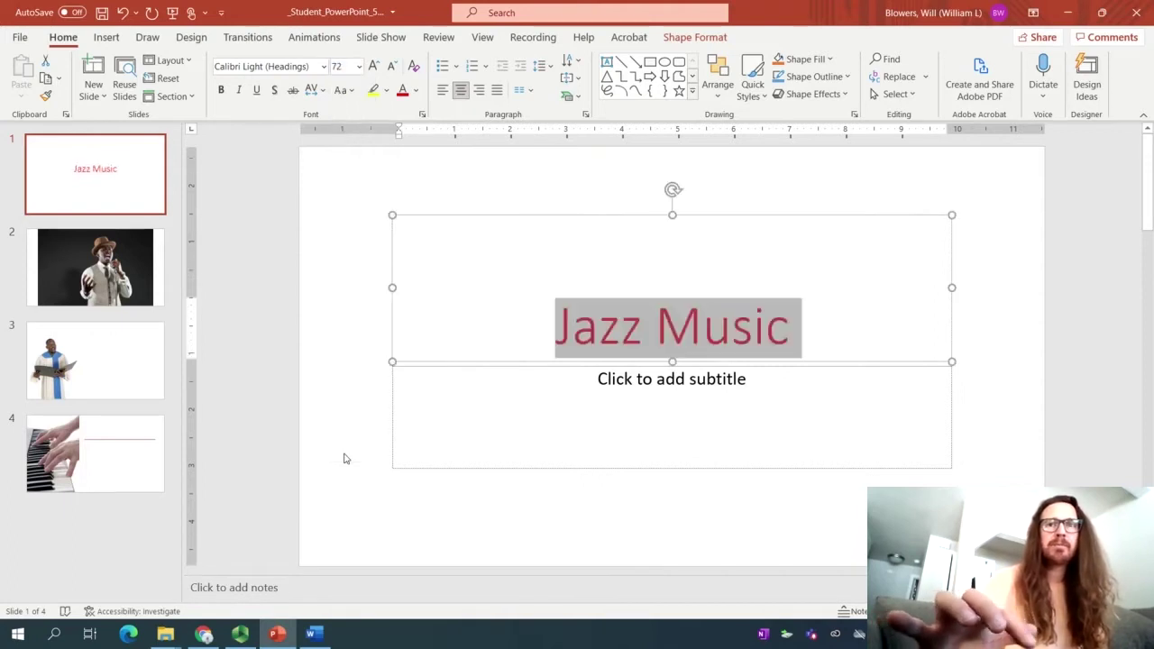
Enter Origins & Elements in slide 1's subtitle placeholder
click(652, 380)
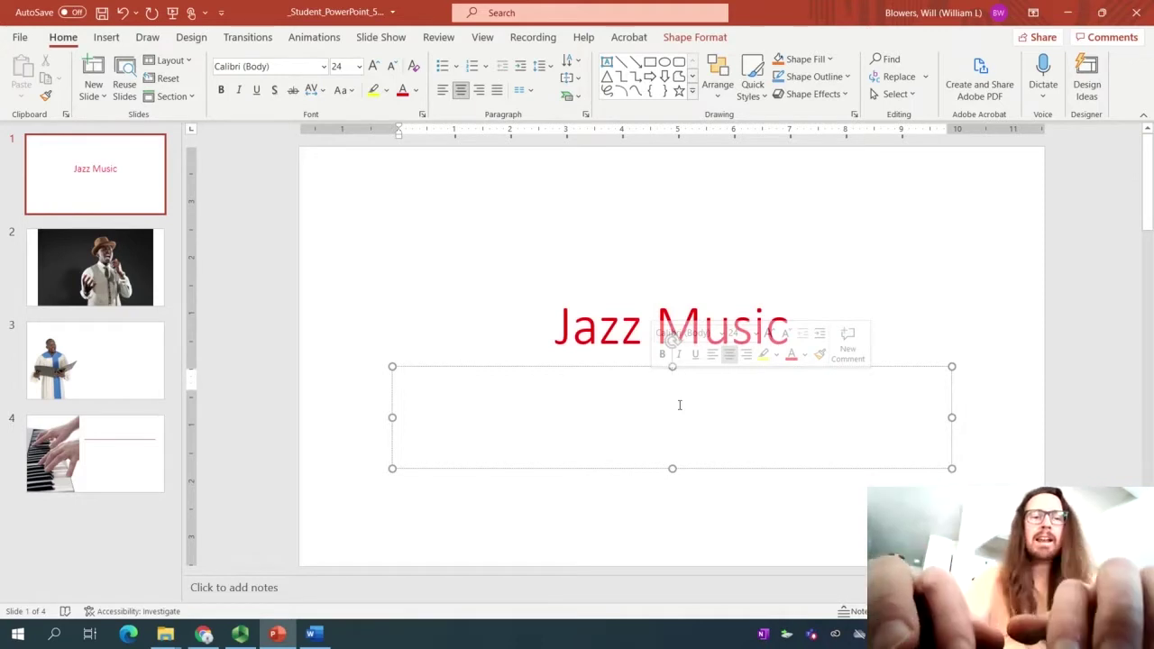
text(Origins)
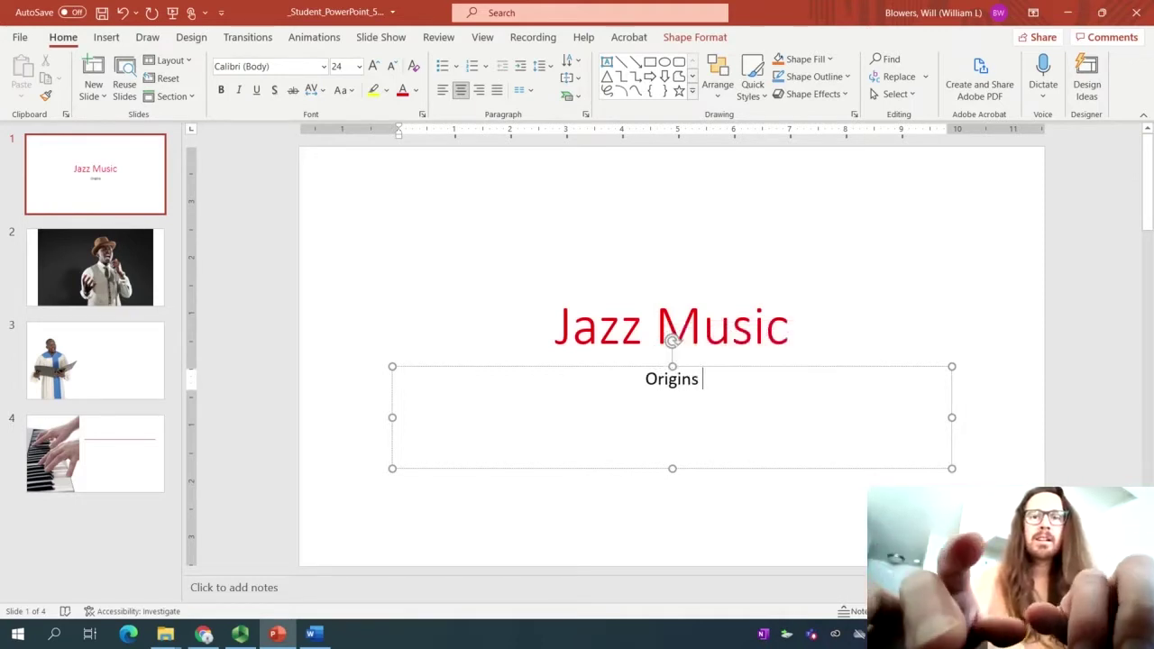
text( &)
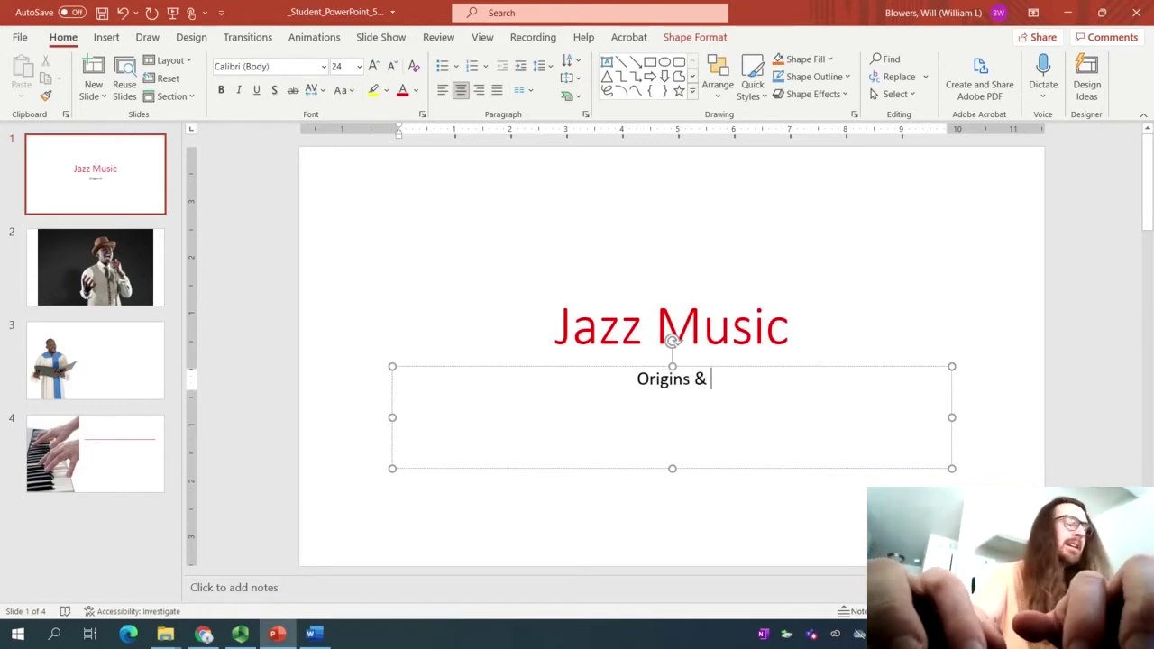
text( Elements)
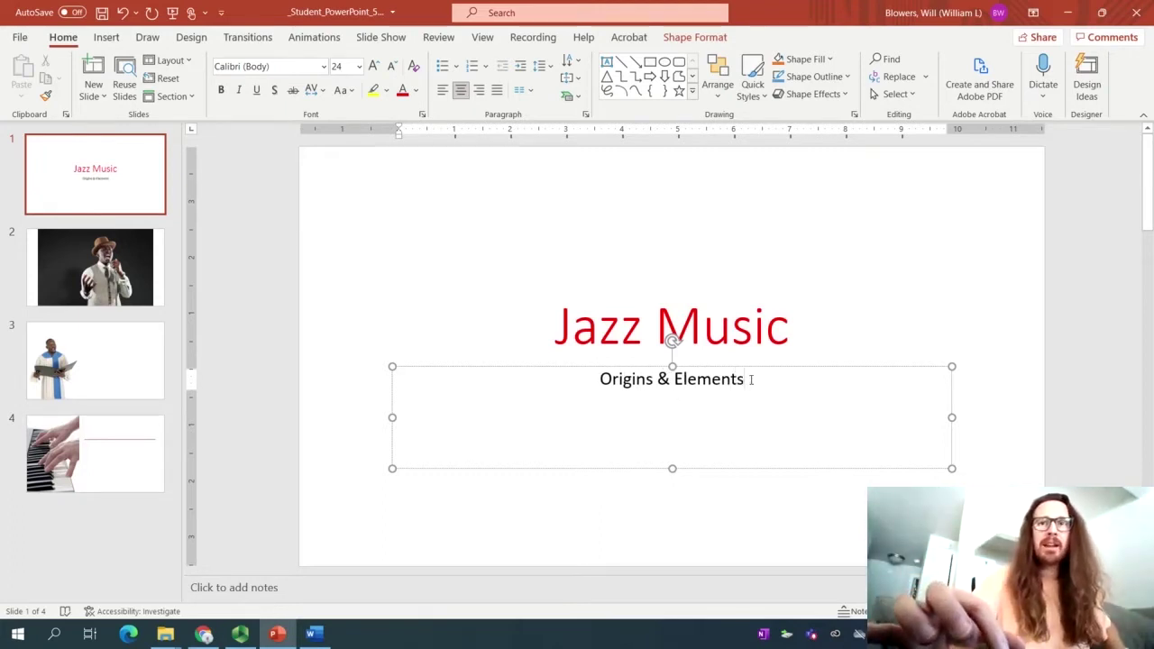
Format the slide 1 subtitle text in standard red at font size 48
drag(751, 380, 609, 395)
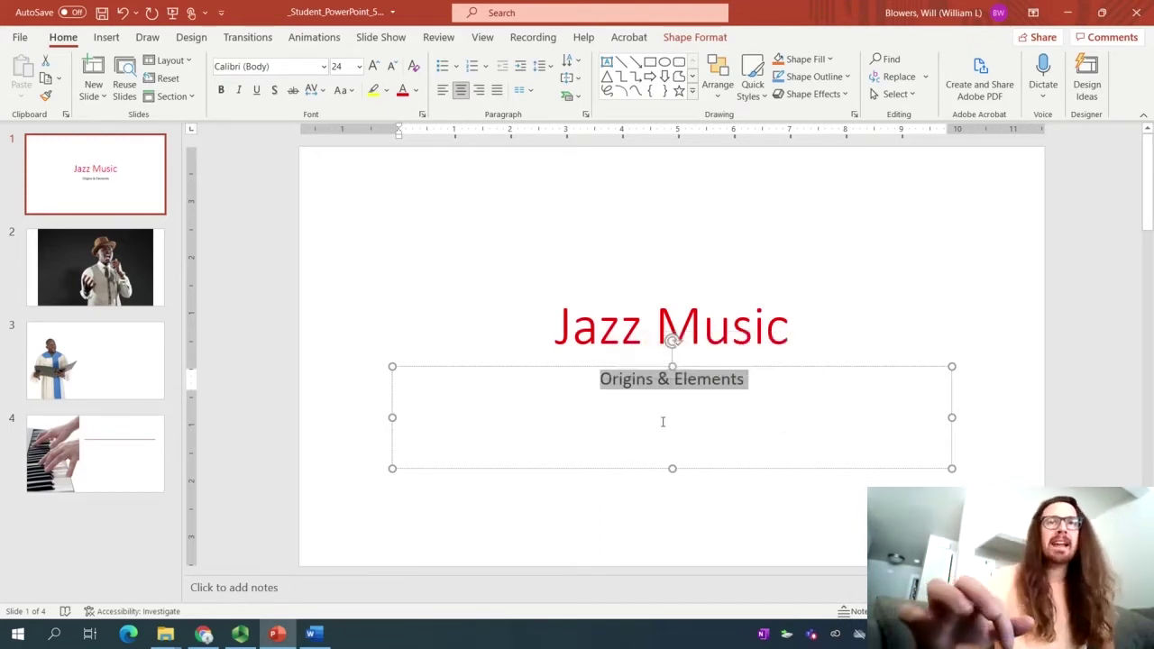
click(414, 92)
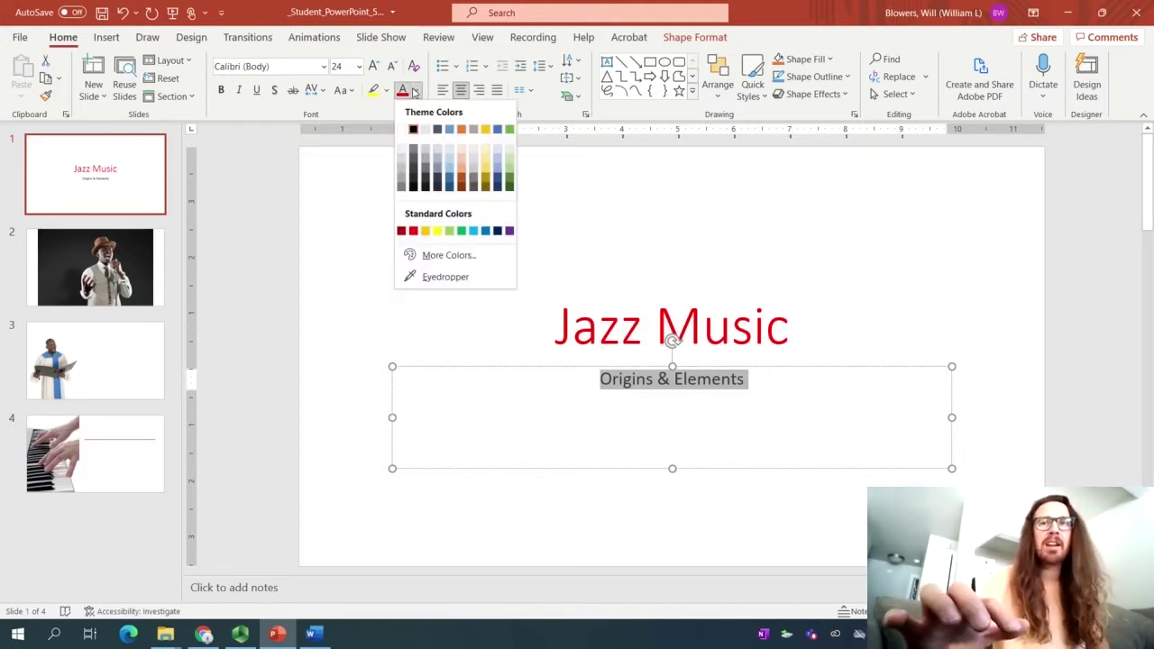
click(413, 231)
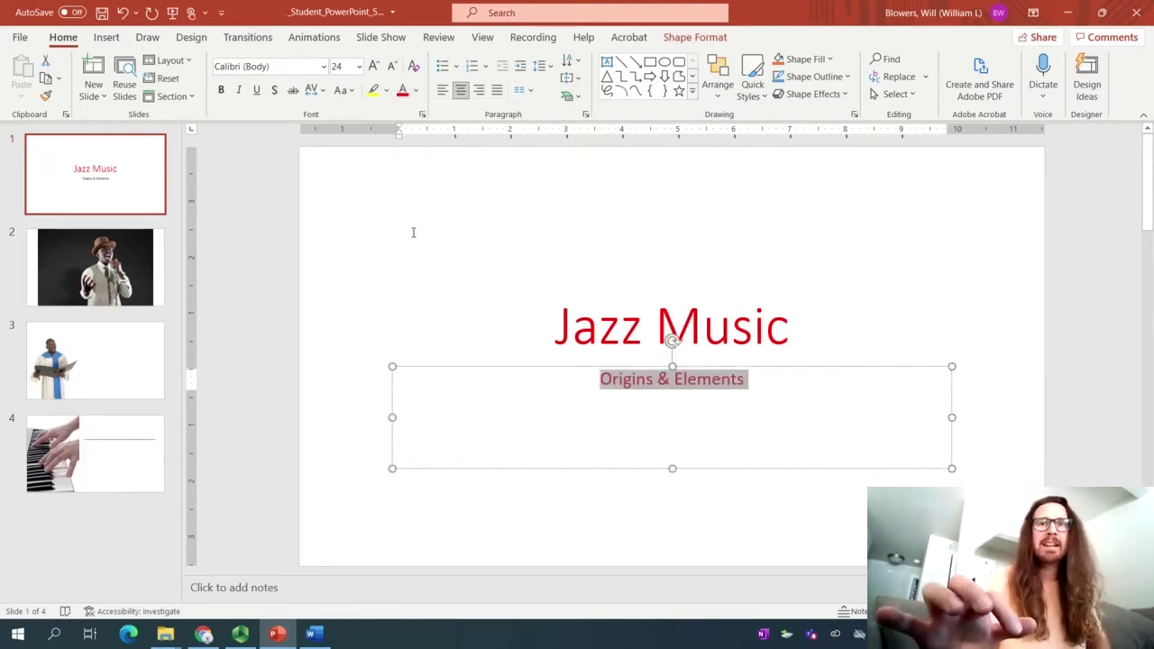
click(360, 67)
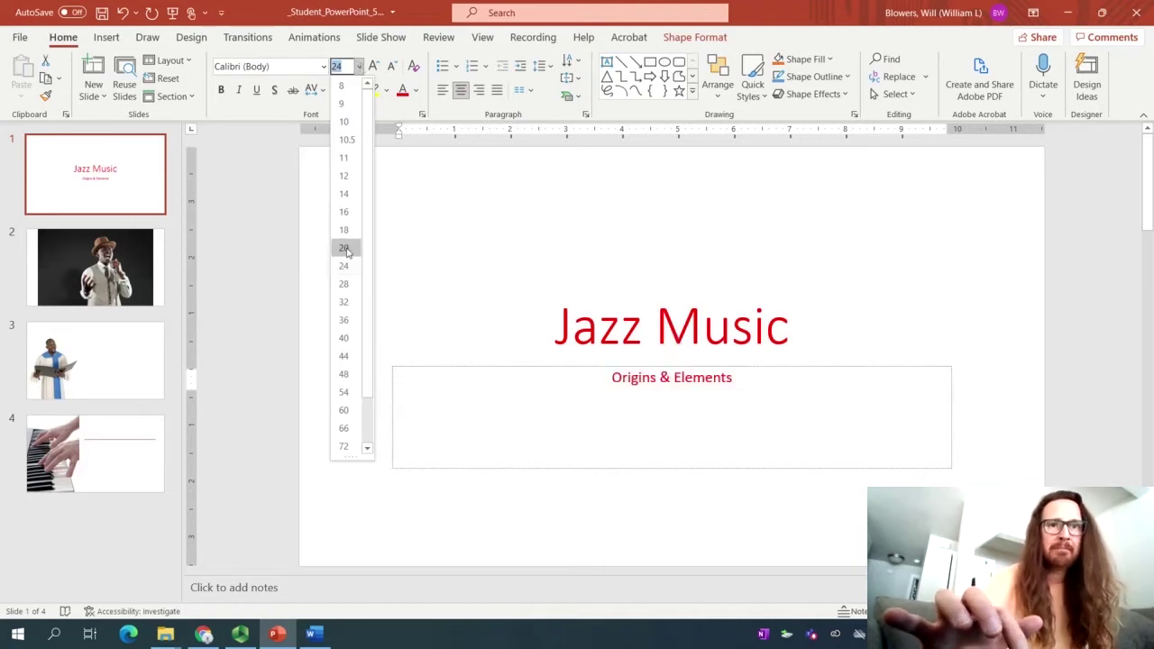
click(345, 380)
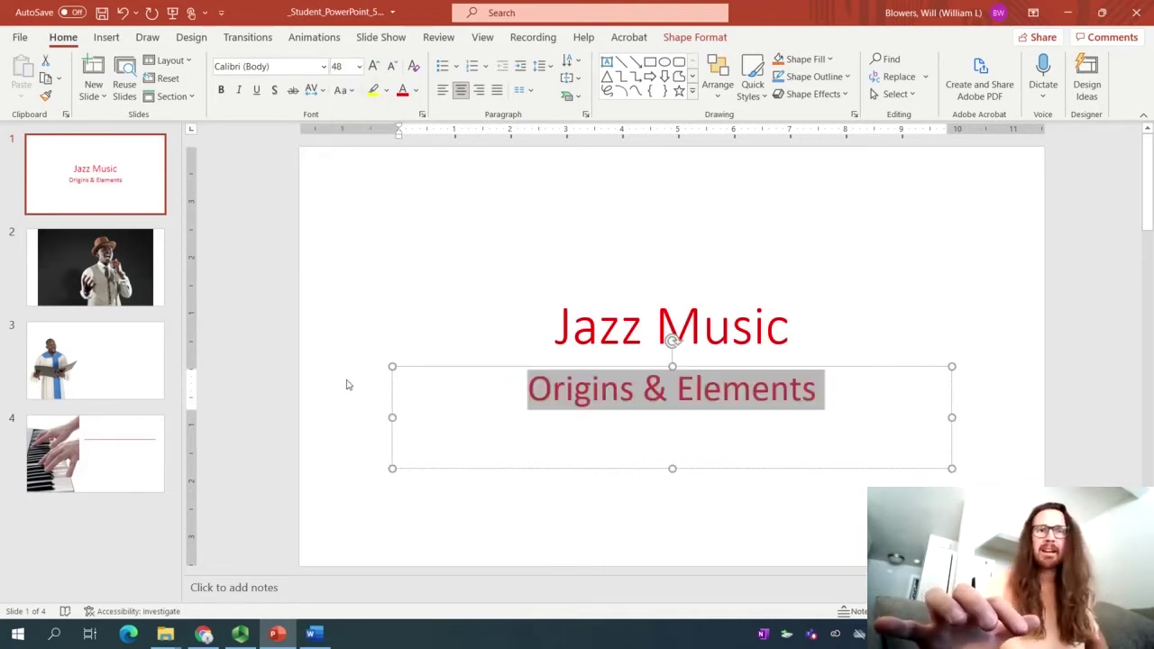
Read the slide 1 background instruction in Word and locate p05G_Jazz4.jpg in the _Student_PowerPoint_5G_Jazz_Origins folder in File Explorer
click(312, 634)
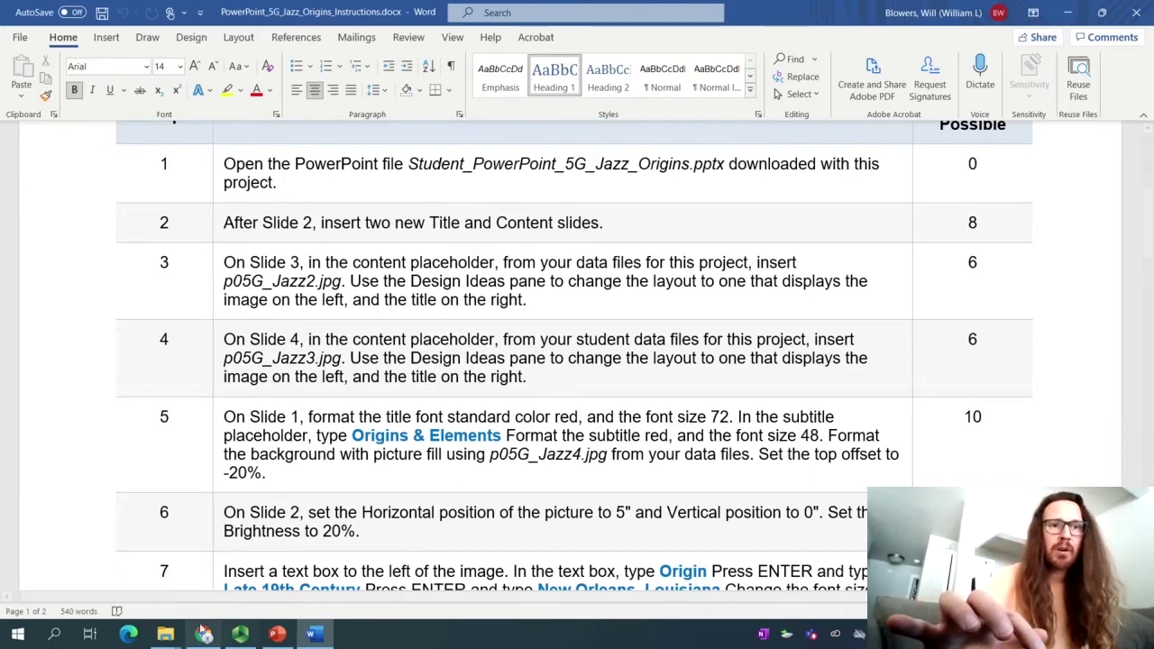
mouse_move(165, 634)
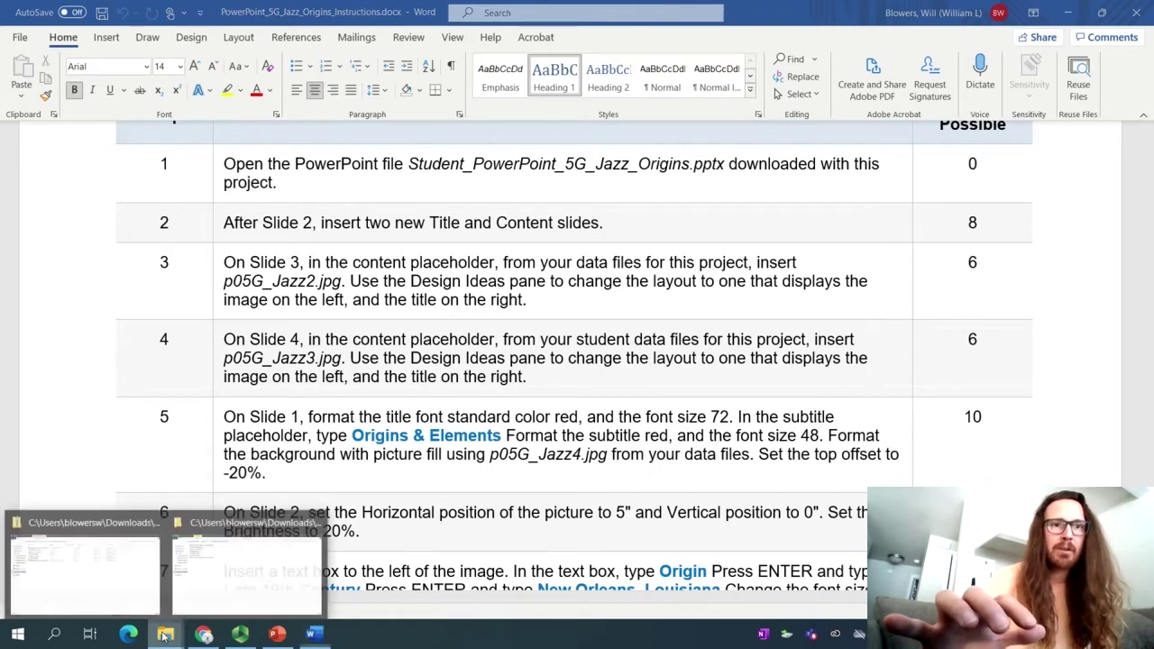
click(204, 609)
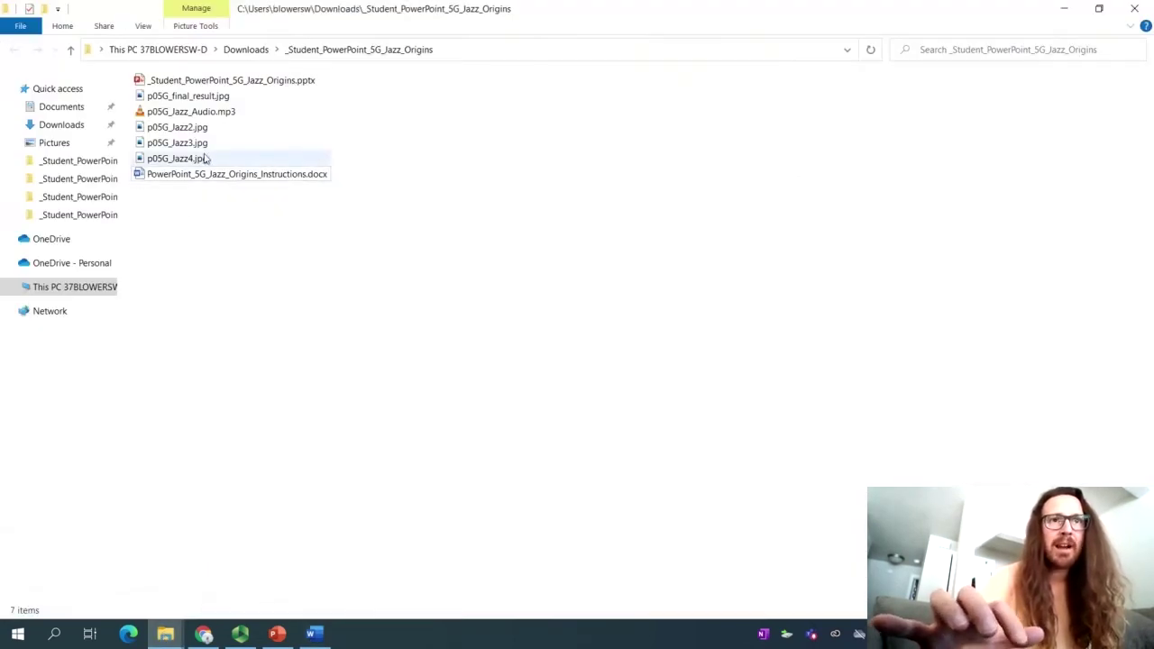
click(206, 158)
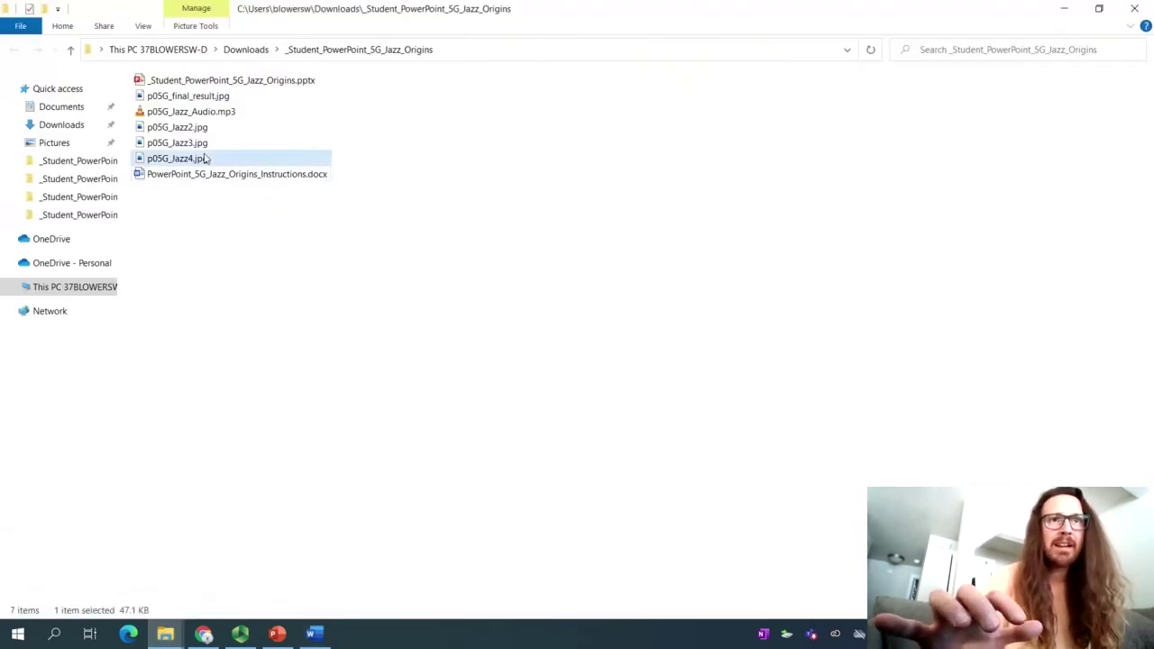
Display the project folder's files as large icons and look through the picture thumbnails
click(144, 26)
click(227, 48)
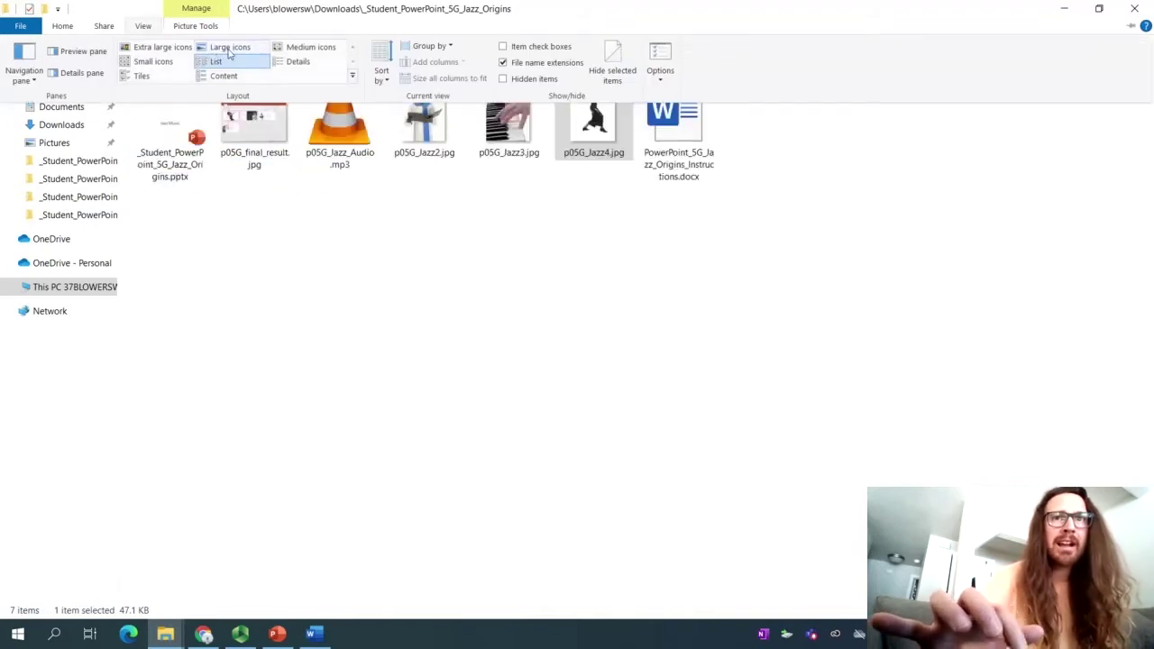
key(Left)
key(Left)
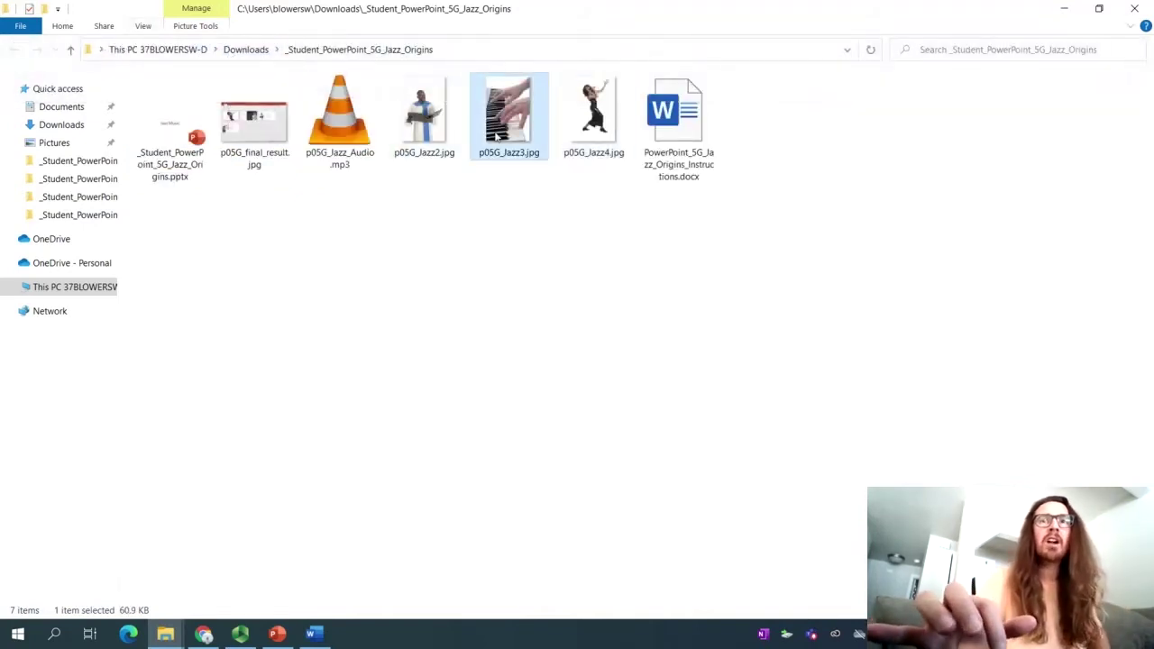
click(408, 221)
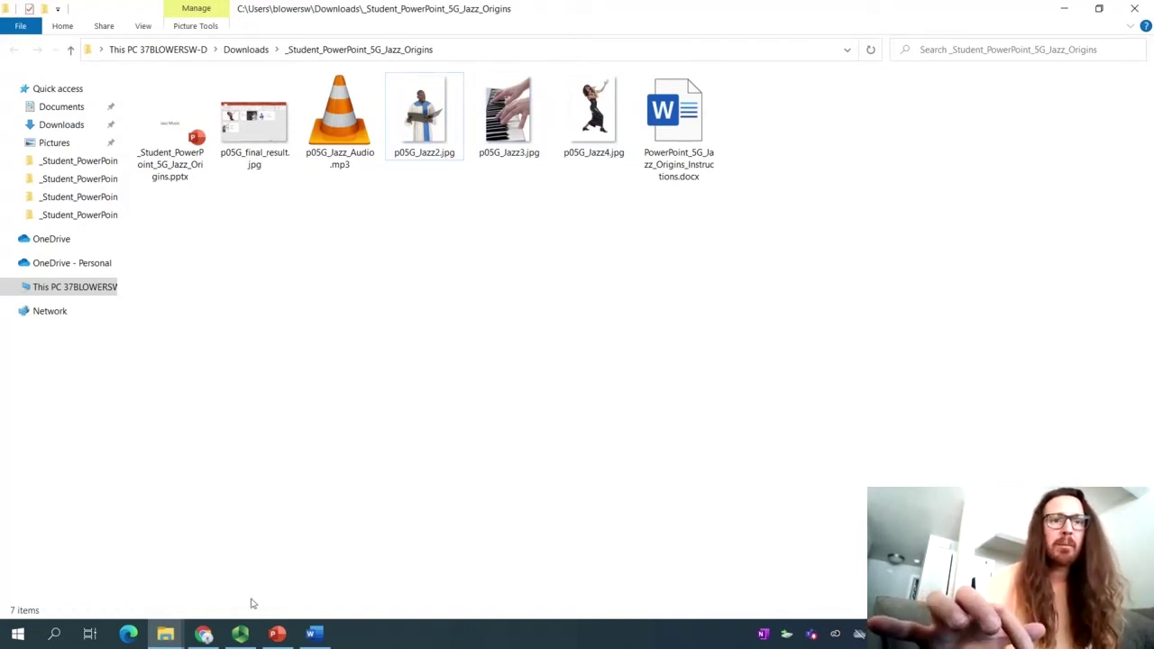
click(240, 634)
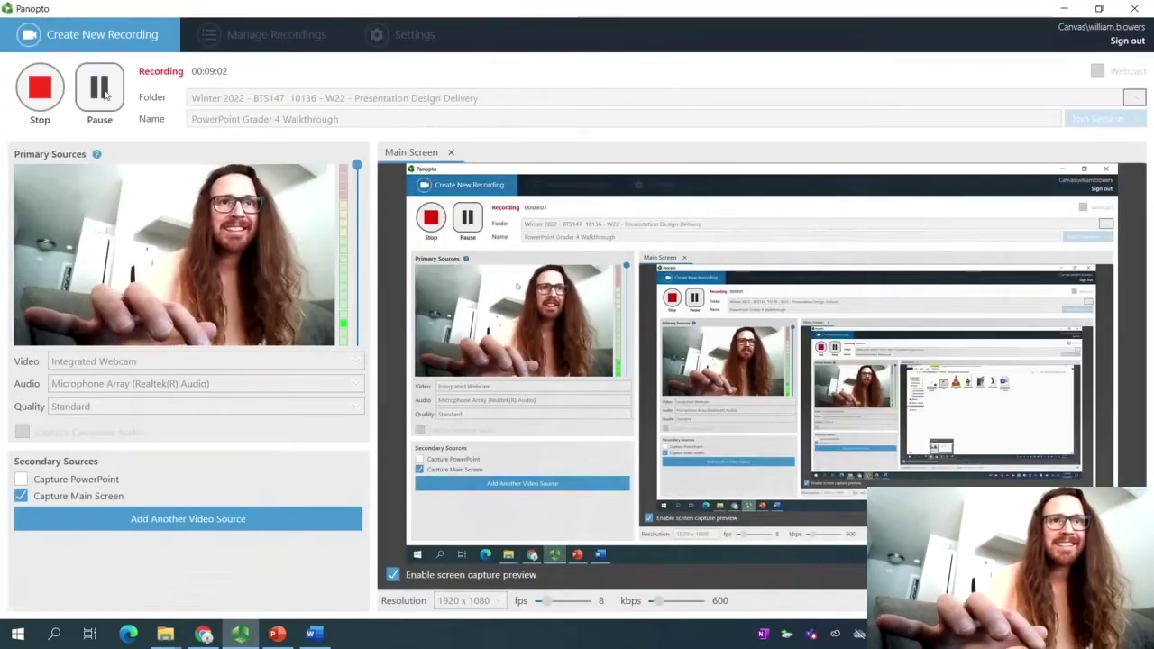
click(99, 86)
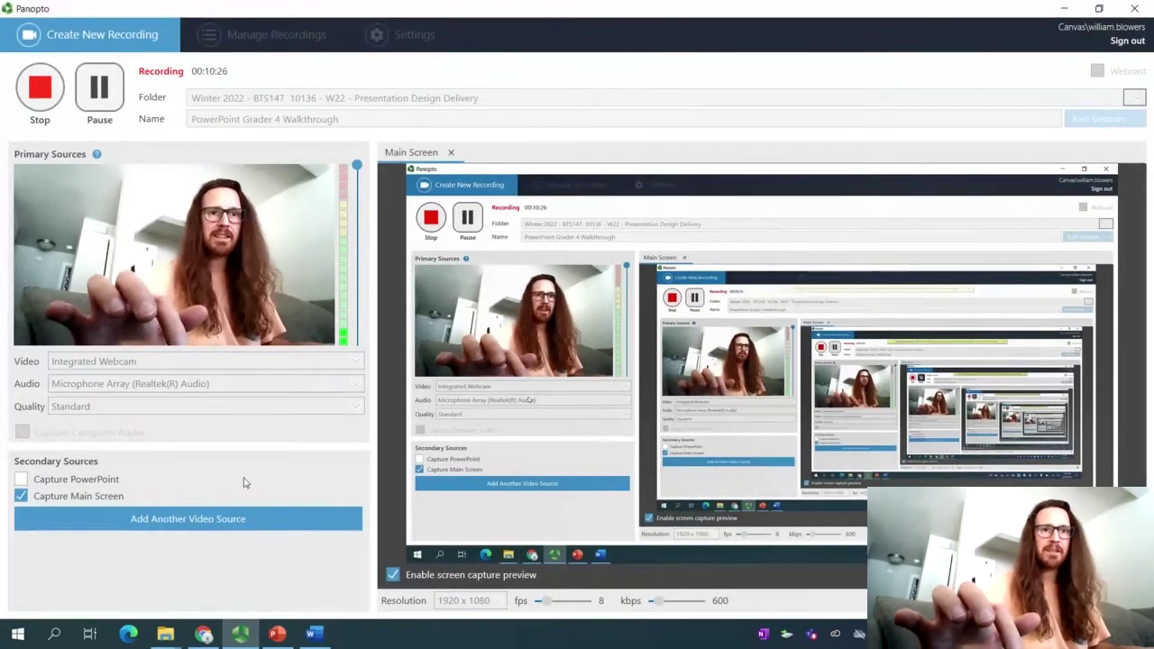
Switch to PowerPoint and fill slide 1's background with the picture file p05G_Jazz4.jpg
click(276, 634)
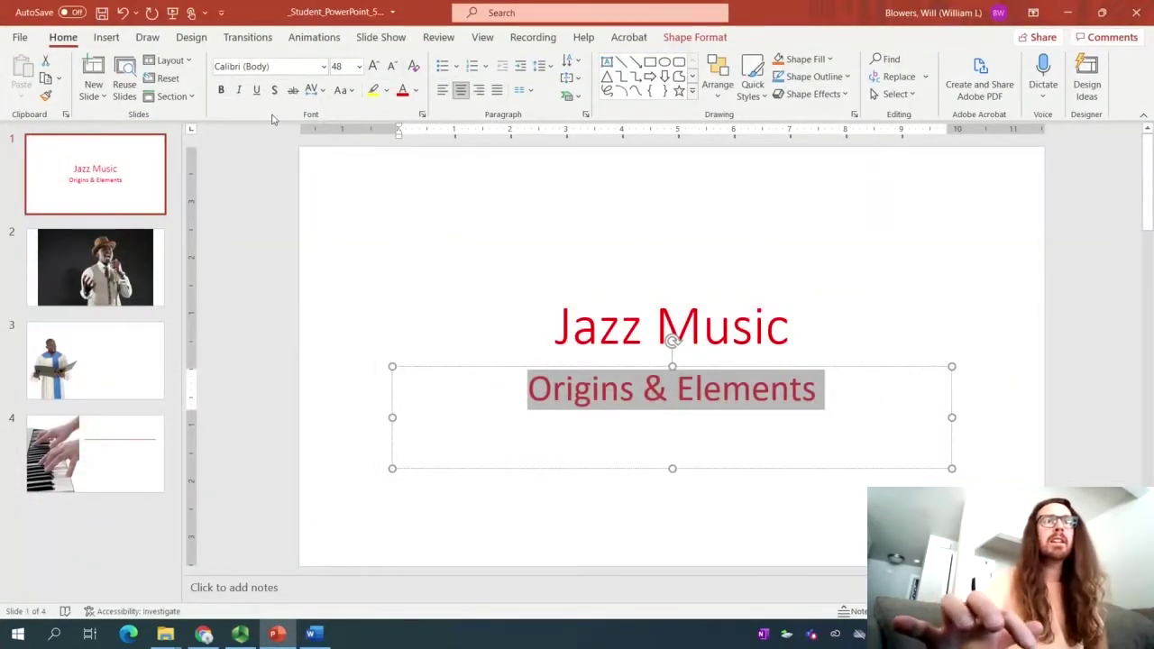
click(197, 37)
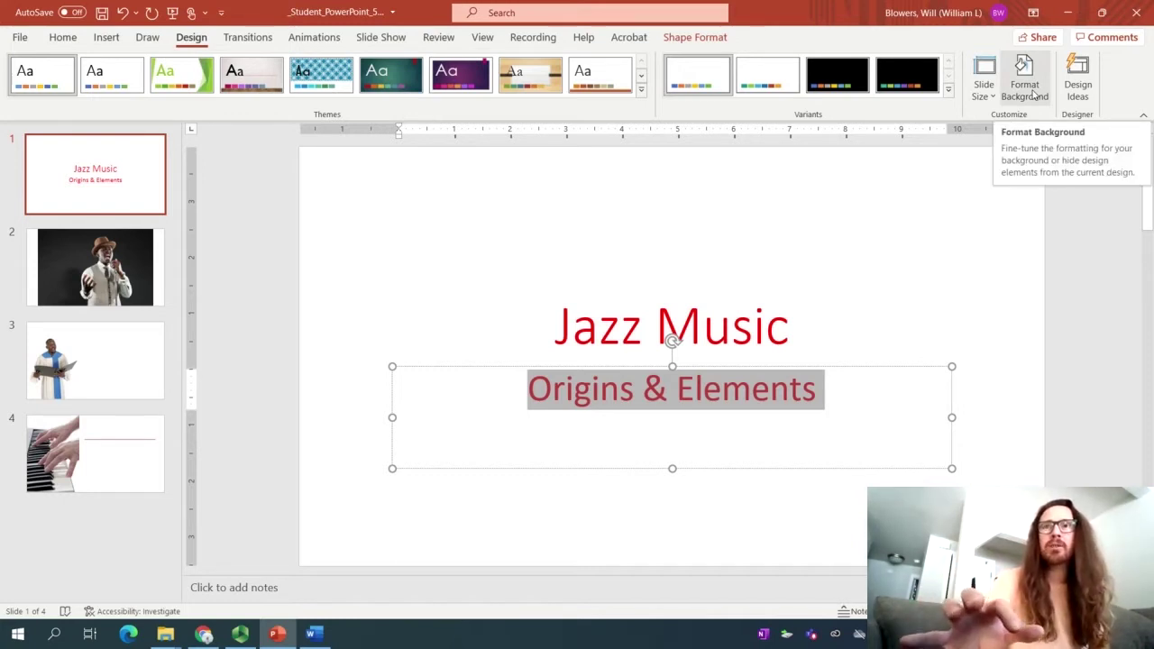
click(1027, 90)
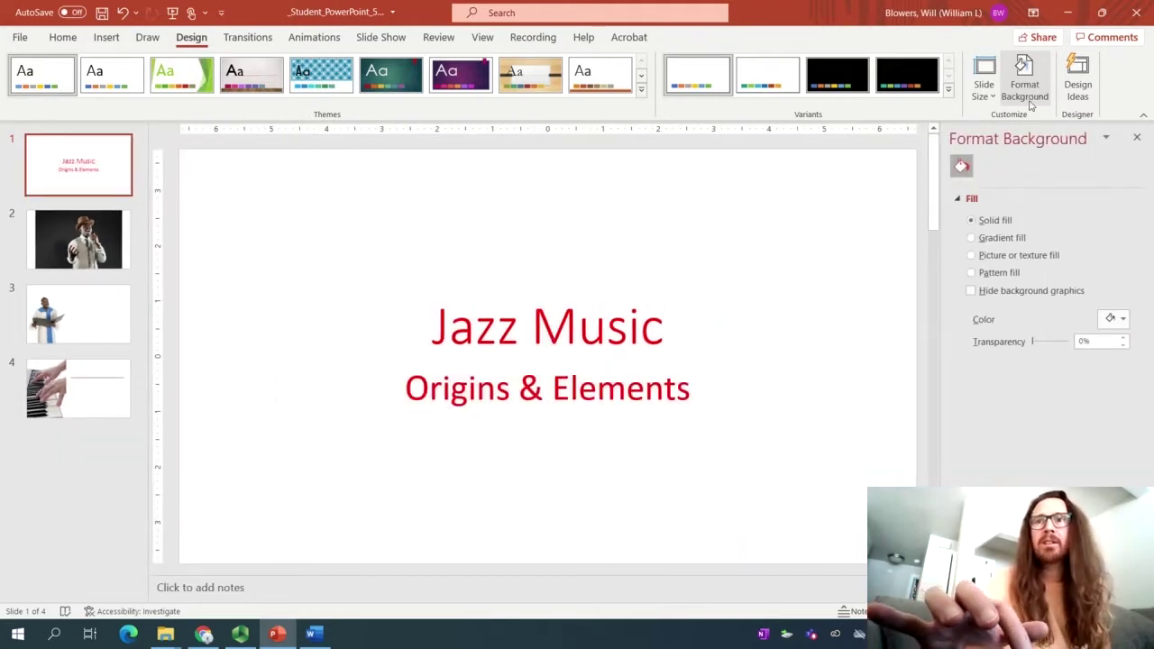
click(991, 256)
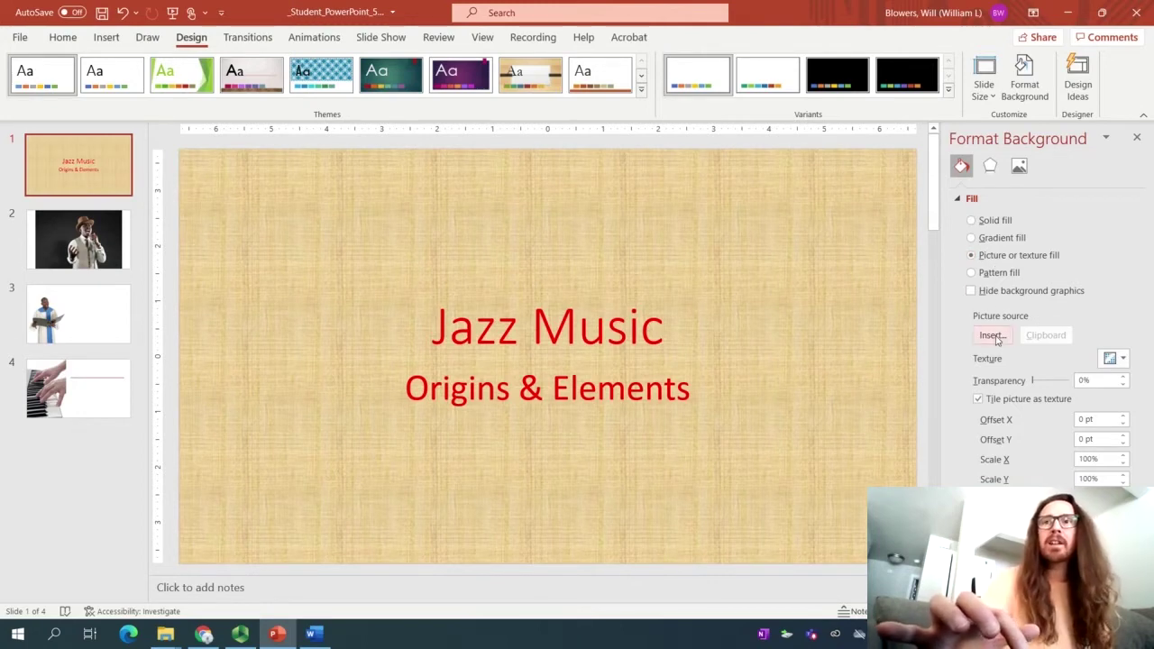
click(993, 335)
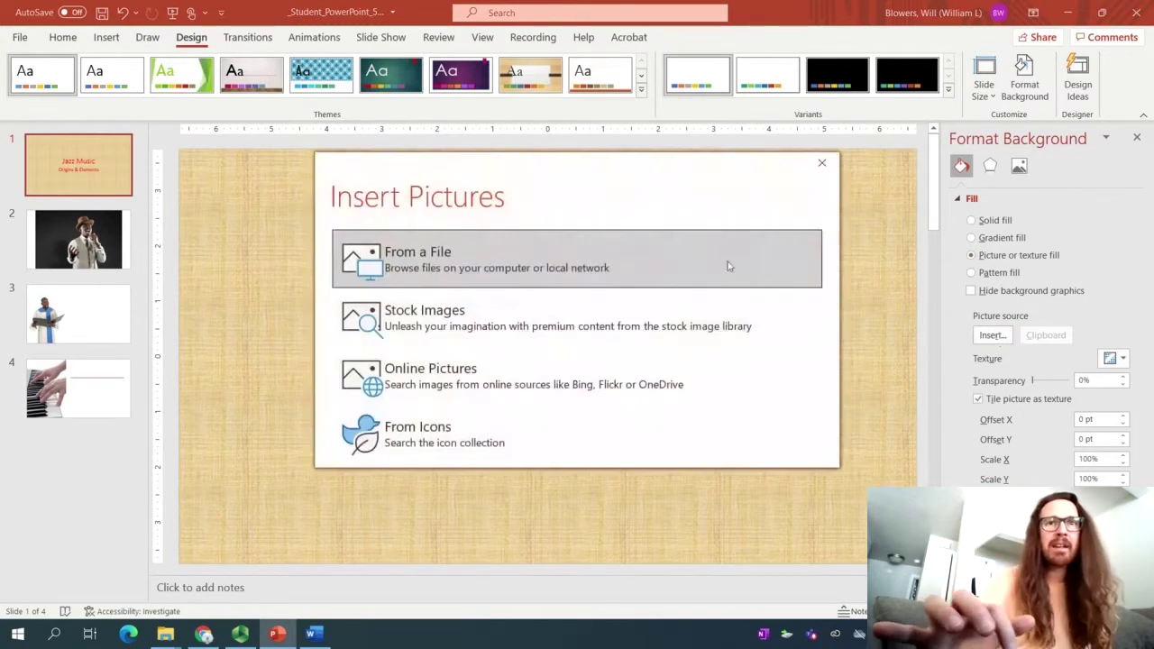
click(521, 262)
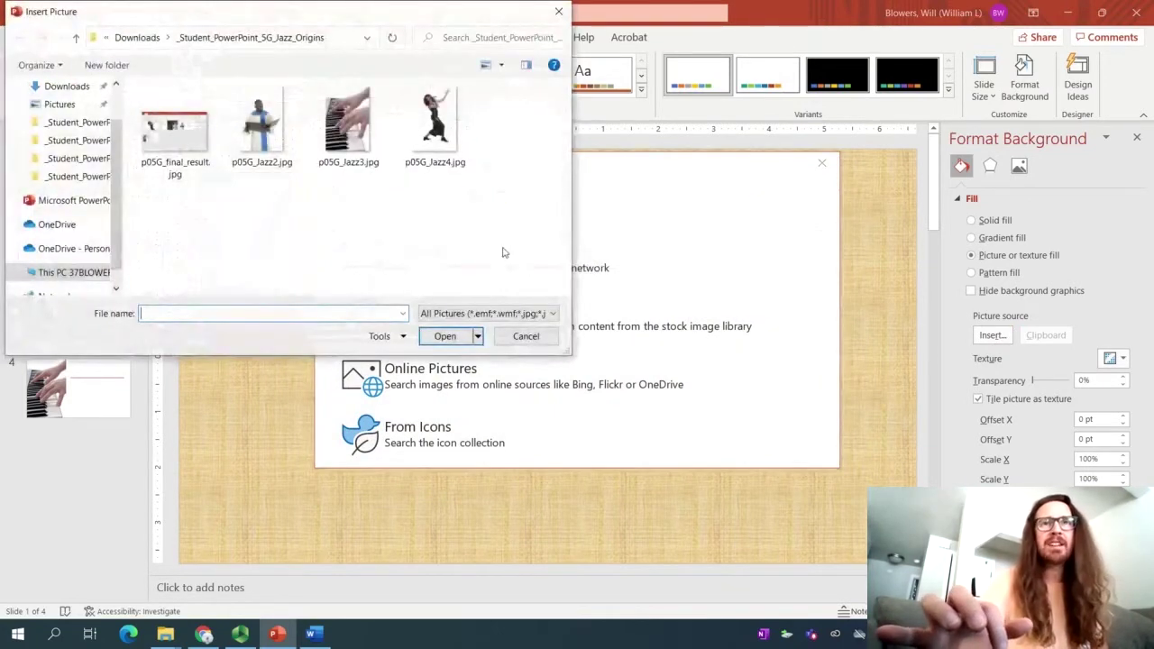
double_click(433, 122)
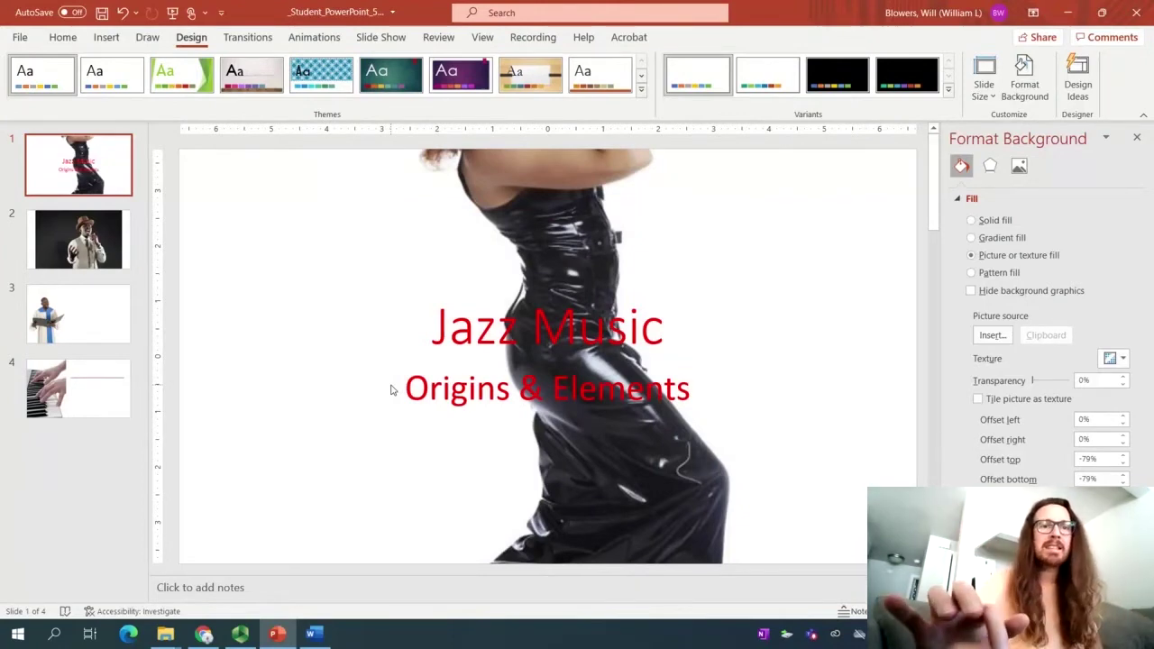
click(239, 633)
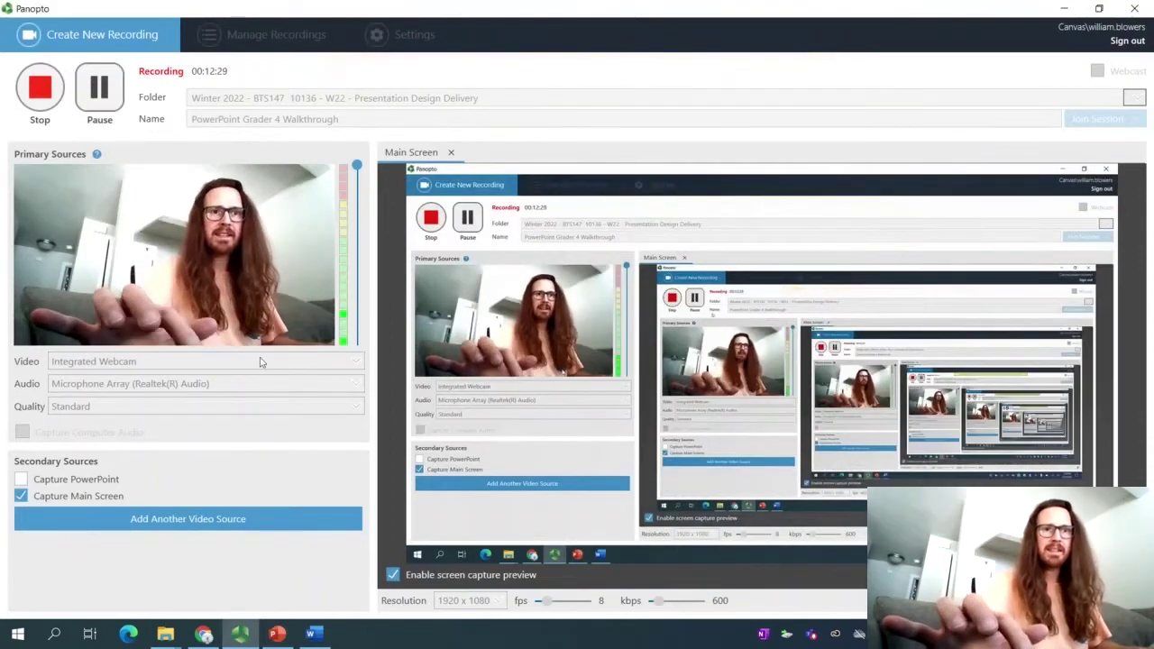
click(276, 633)
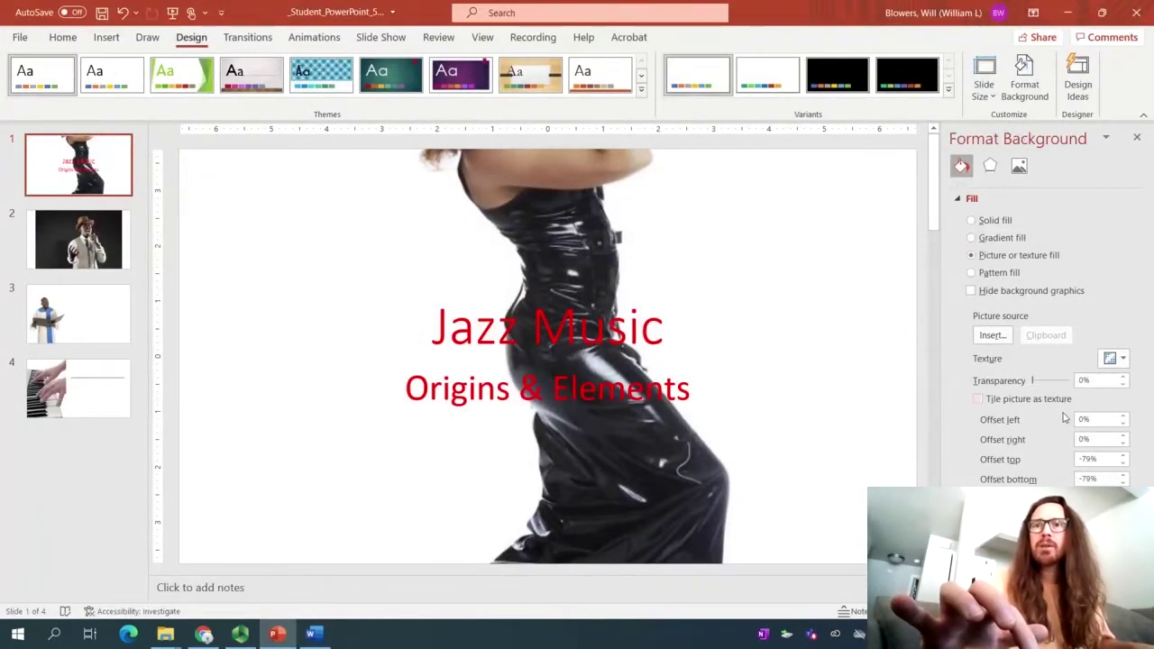
Set the slide 1 background picture's top offset to -20%
click(1099, 459)
key(BackSpace)
key(BackSpace)
key(BackSpace)
key(BackSpace)
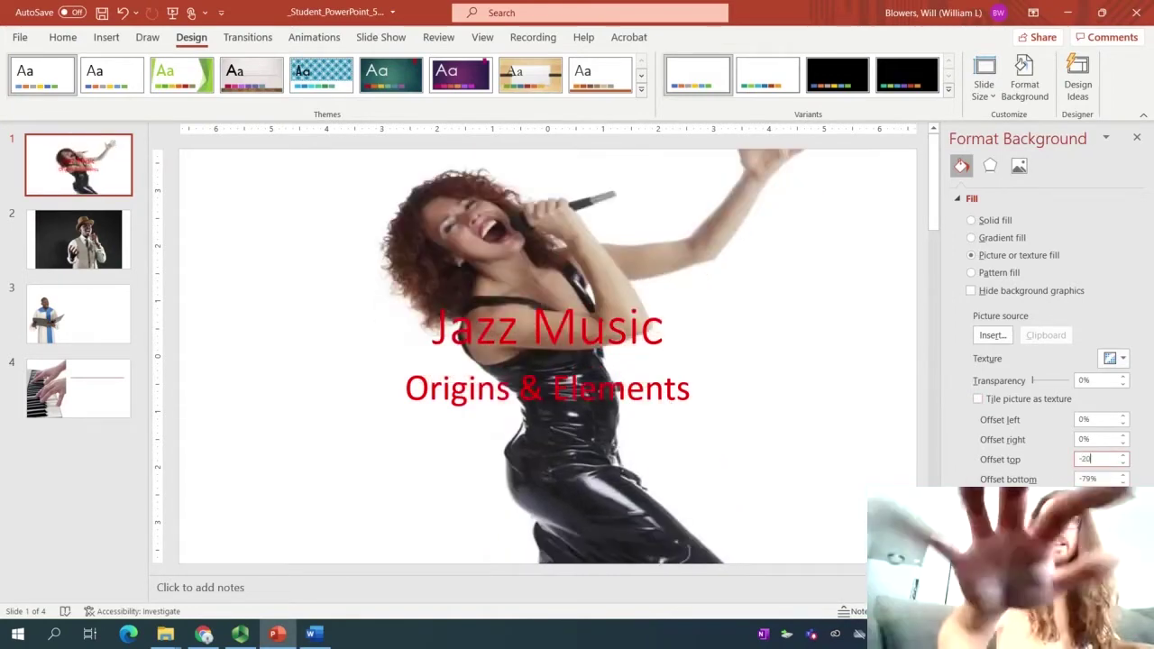
text(-20)
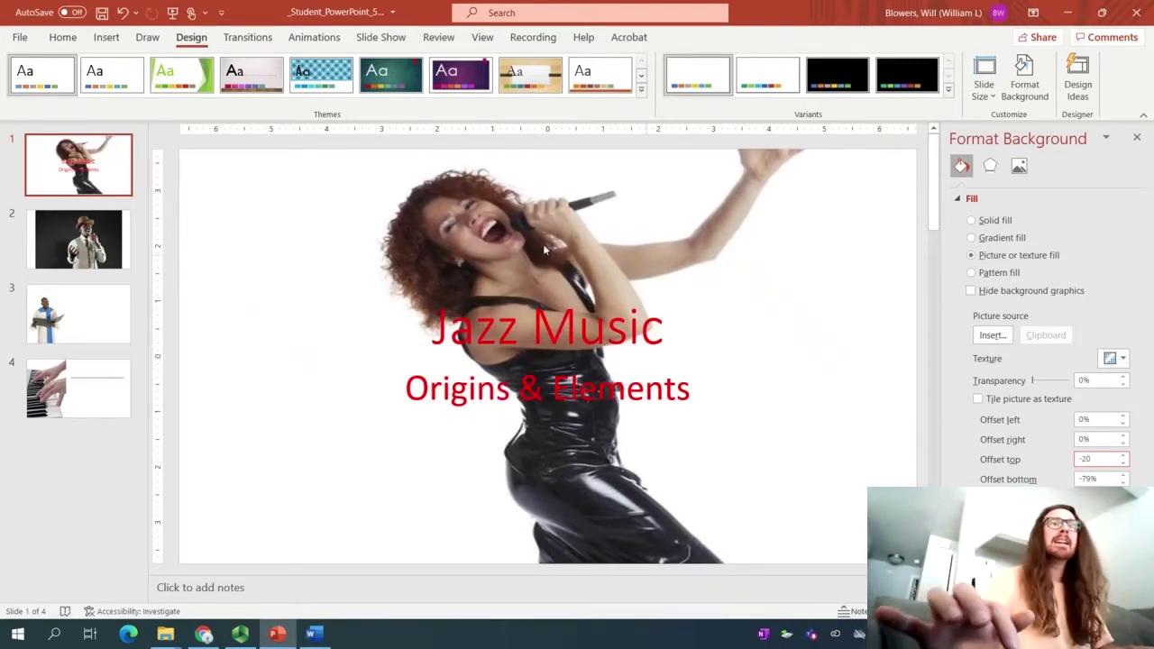
Select the singer picture on slide 2 and show its position settings
click(86, 237)
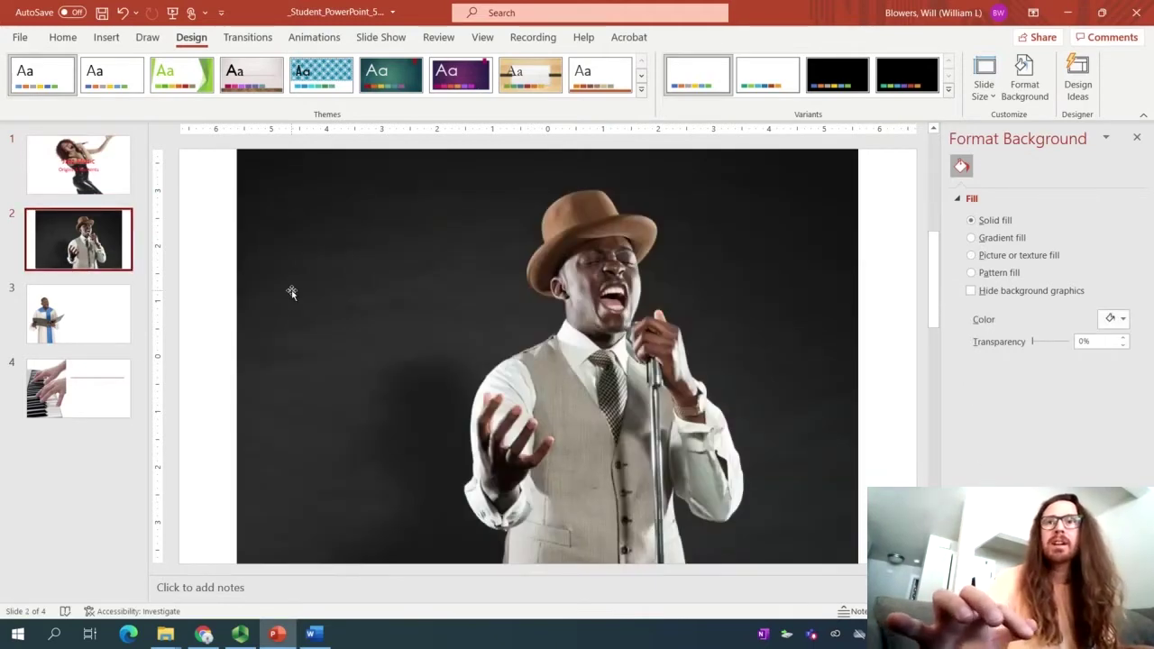
click(292, 292)
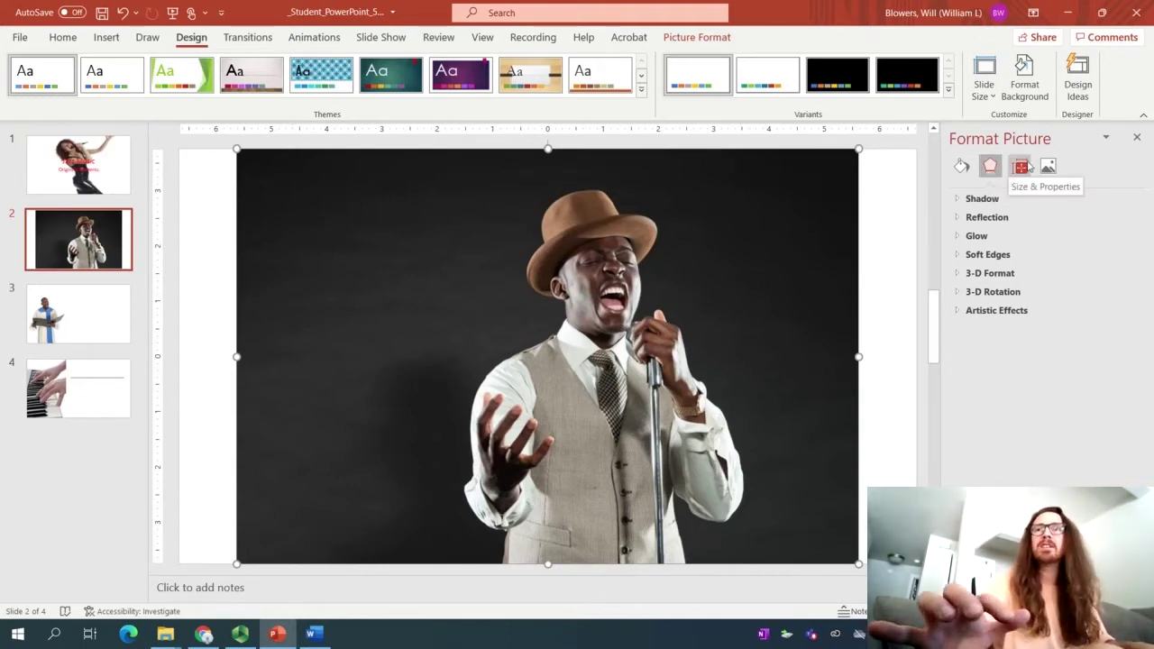
click(1021, 166)
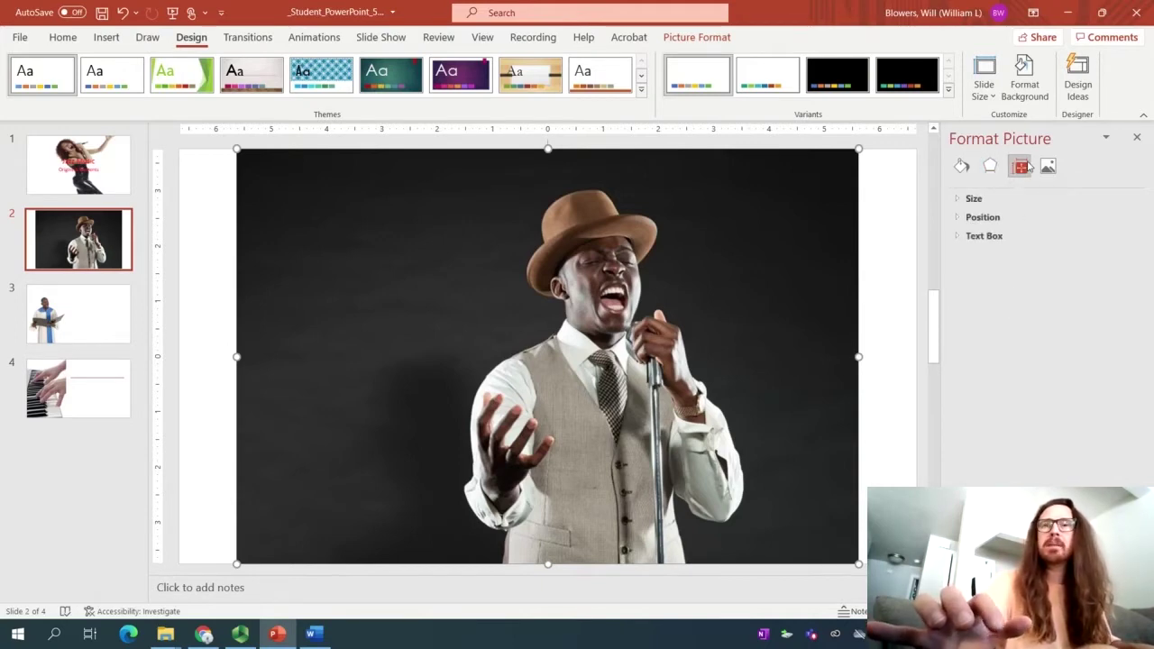
click(958, 221)
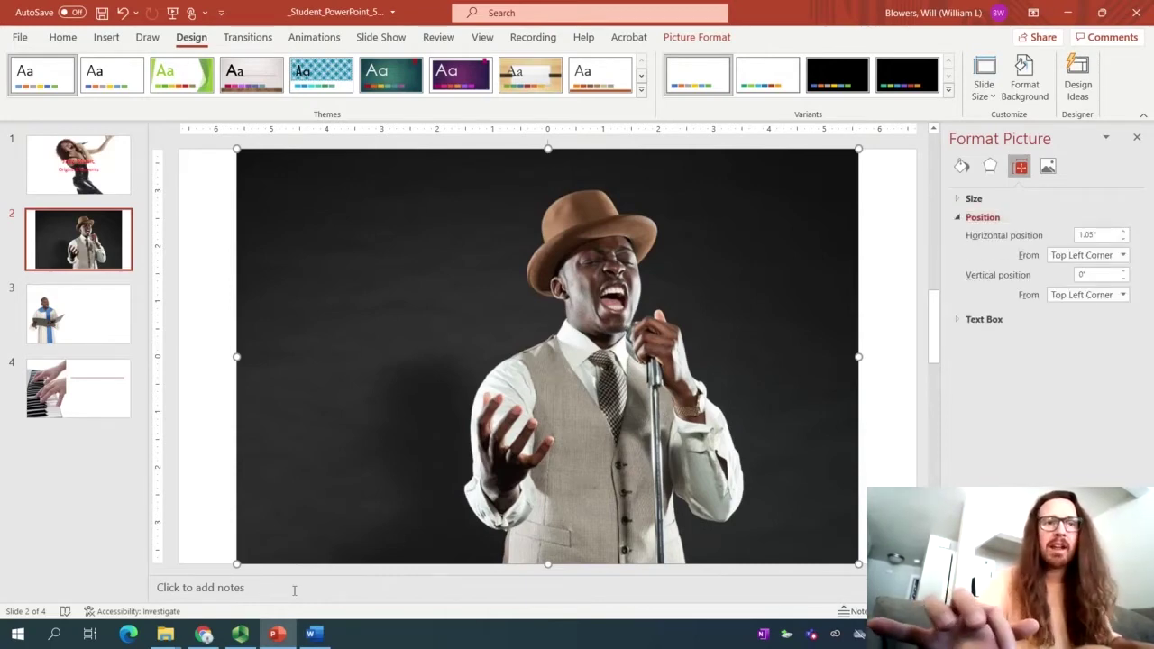
click(240, 634)
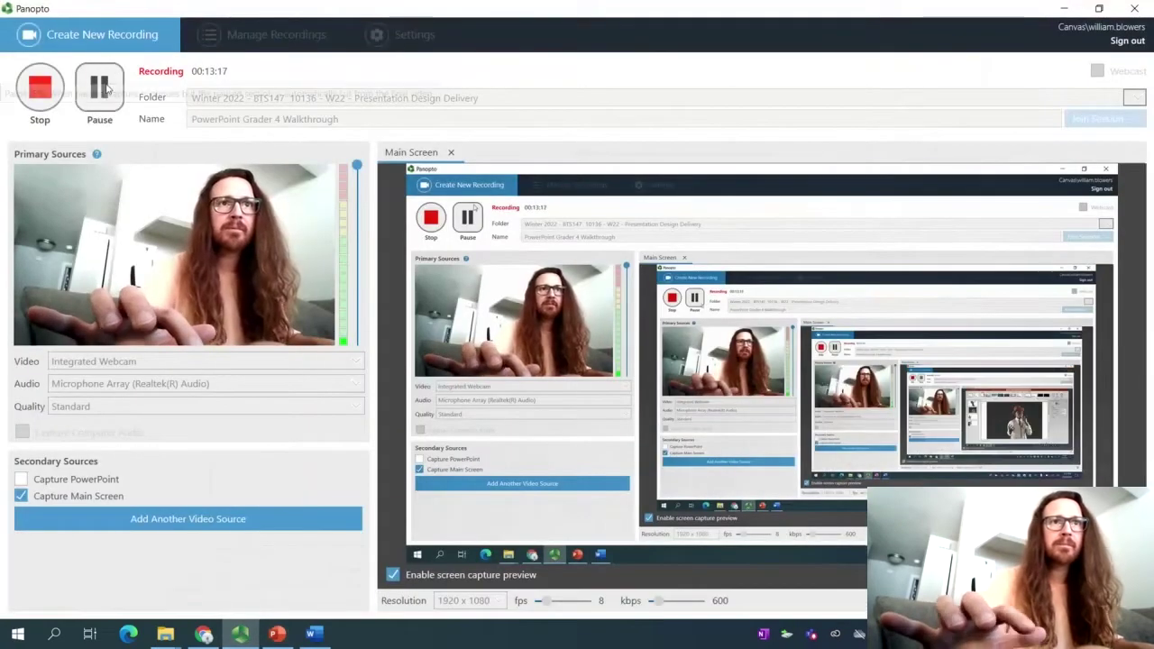
click(99, 87)
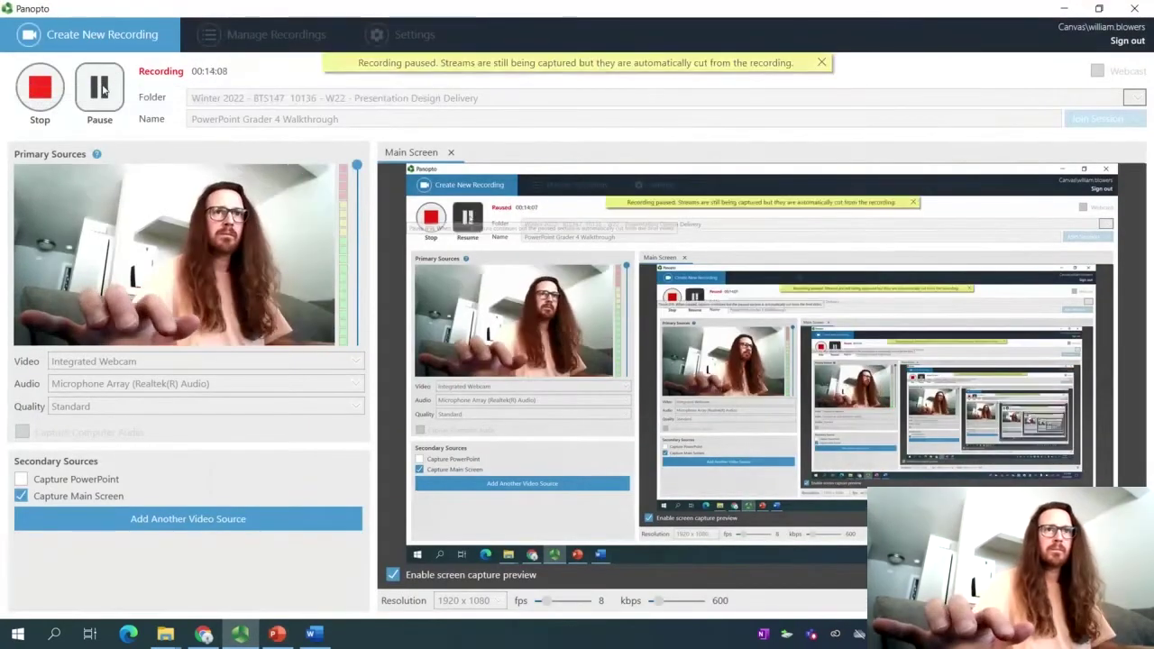
click(278, 634)
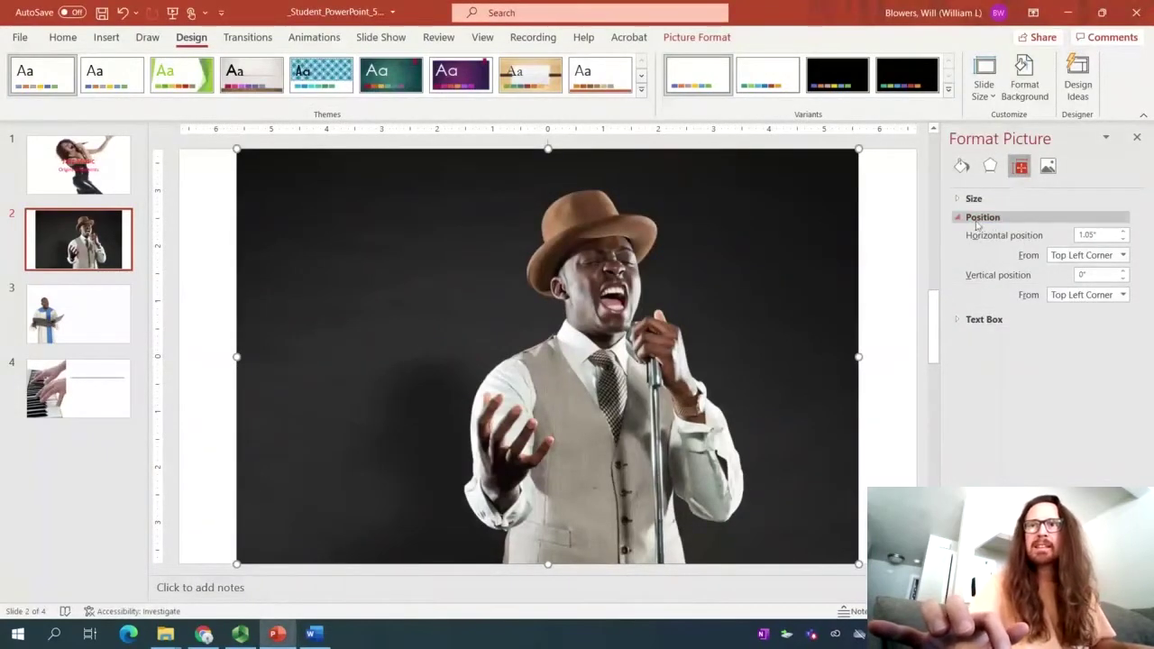
Set the horizontal position of slide 2's picture to 5 inches from the top left corner
click(1107, 234)
text(1)
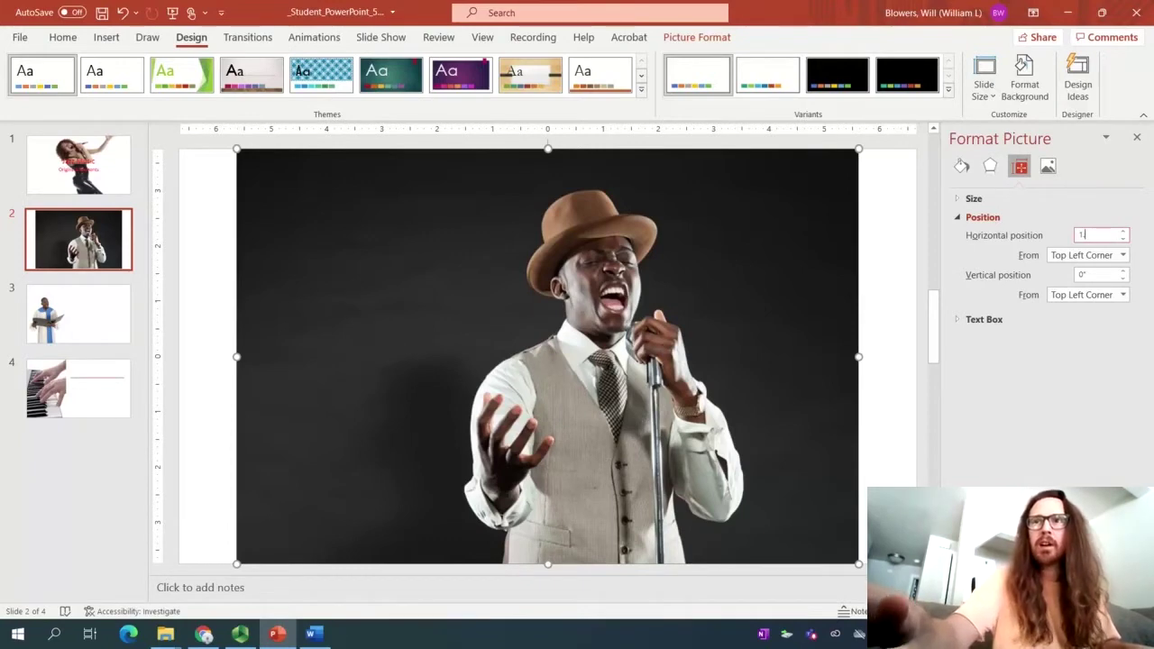
key(BackSpace)
text(5)
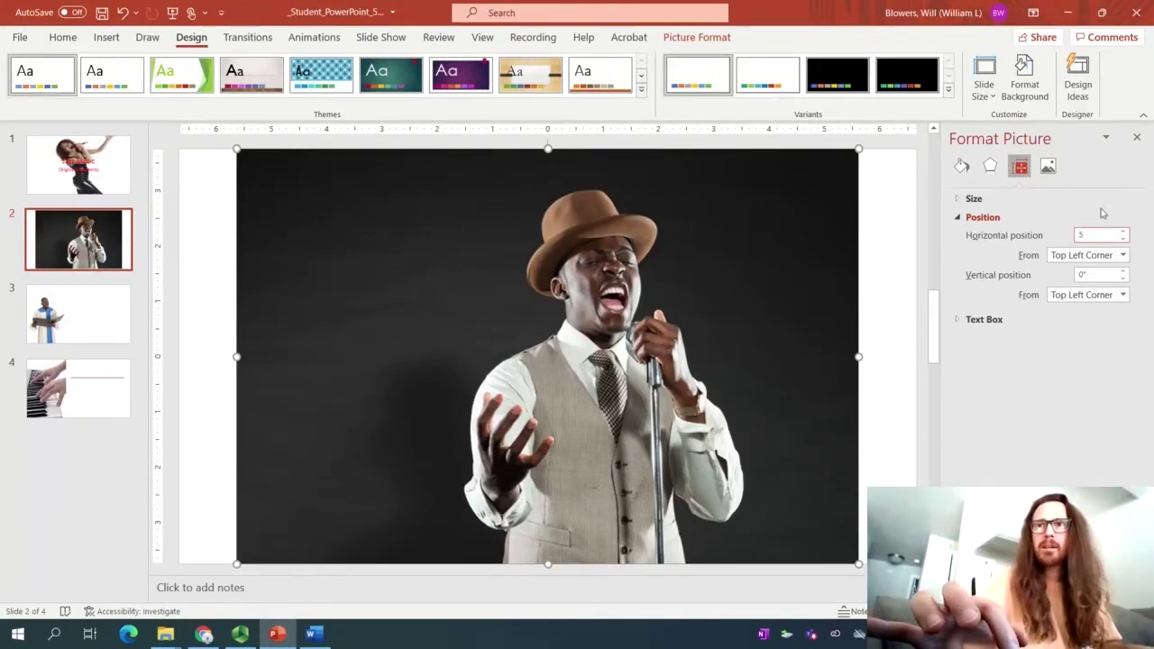
click(990, 166)
click(1018, 166)
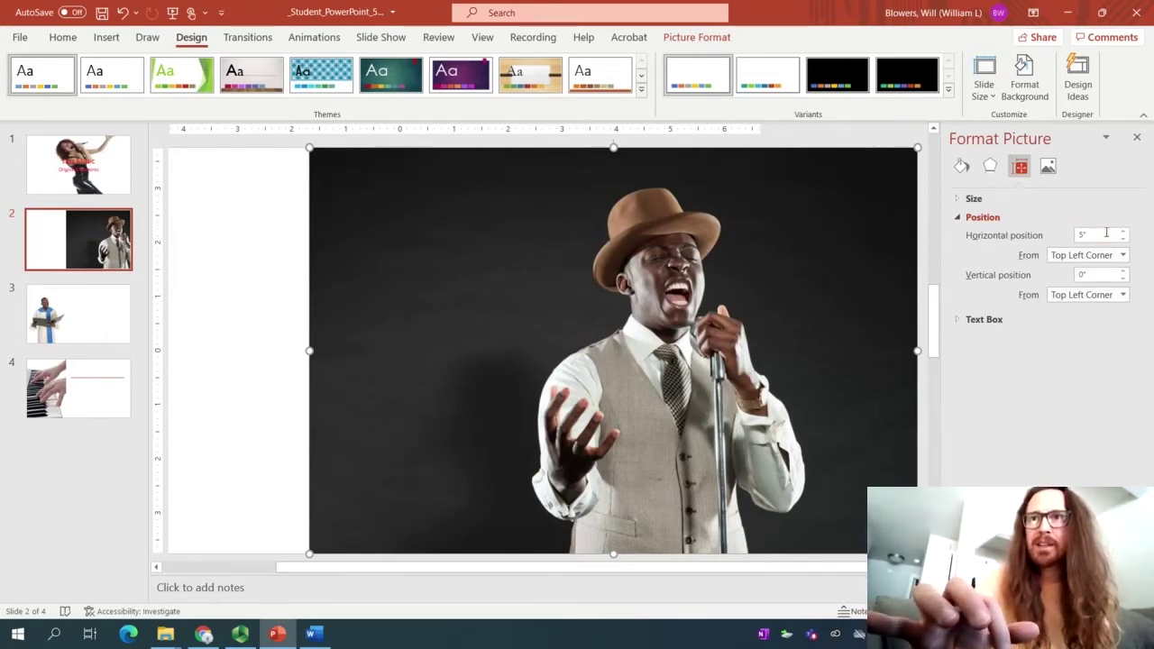
Set the brightness of slide 2's singer picture to 20% in its picture corrections
click(1048, 171)
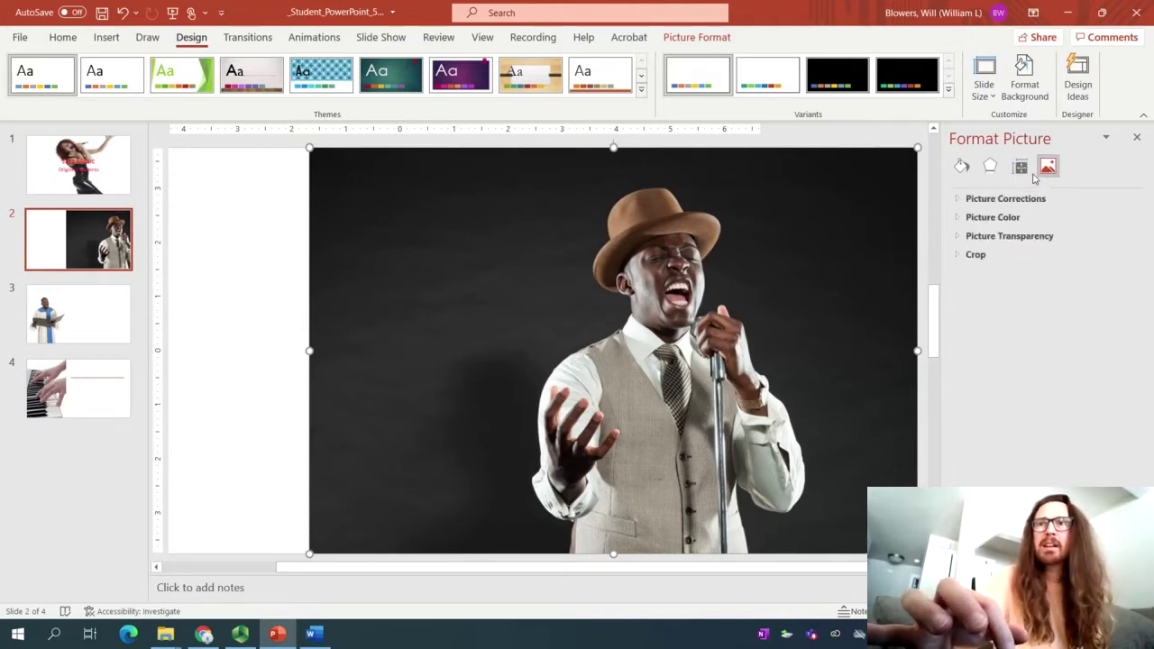
click(957, 199)
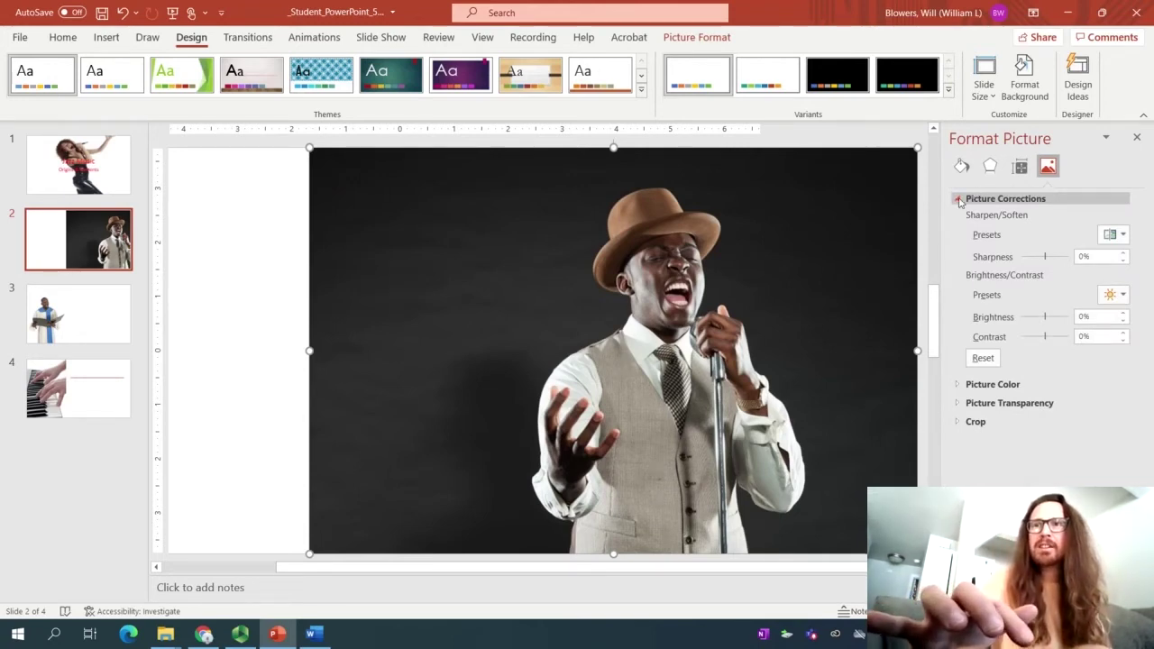
click(1086, 316)
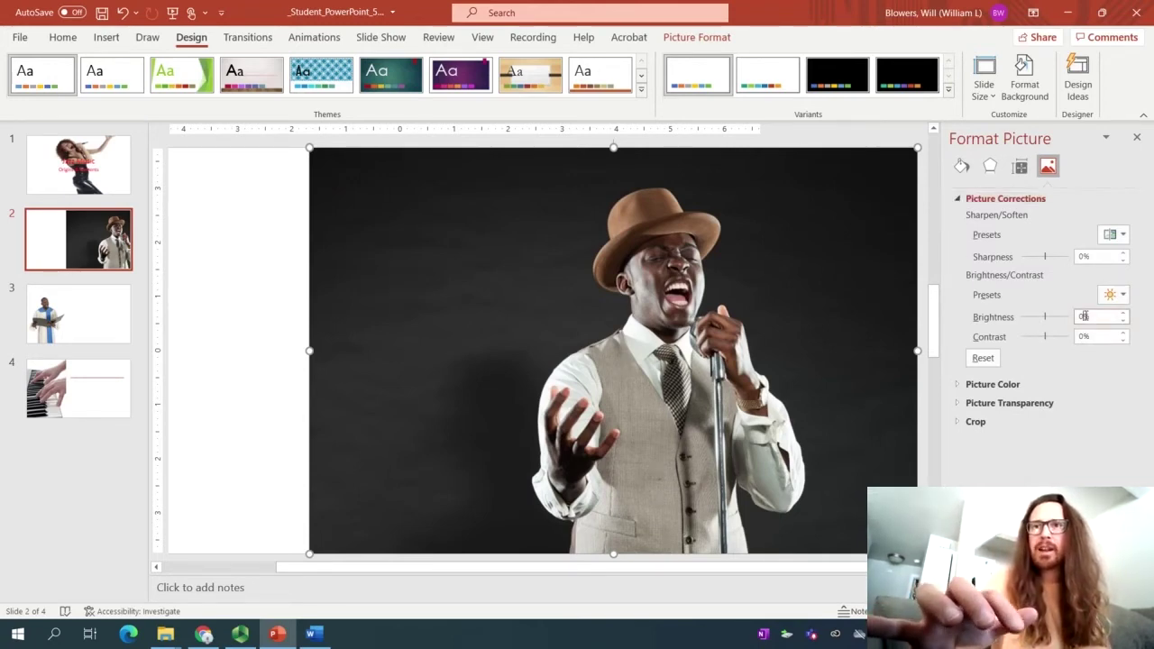
key(BackSpace)
text(20)
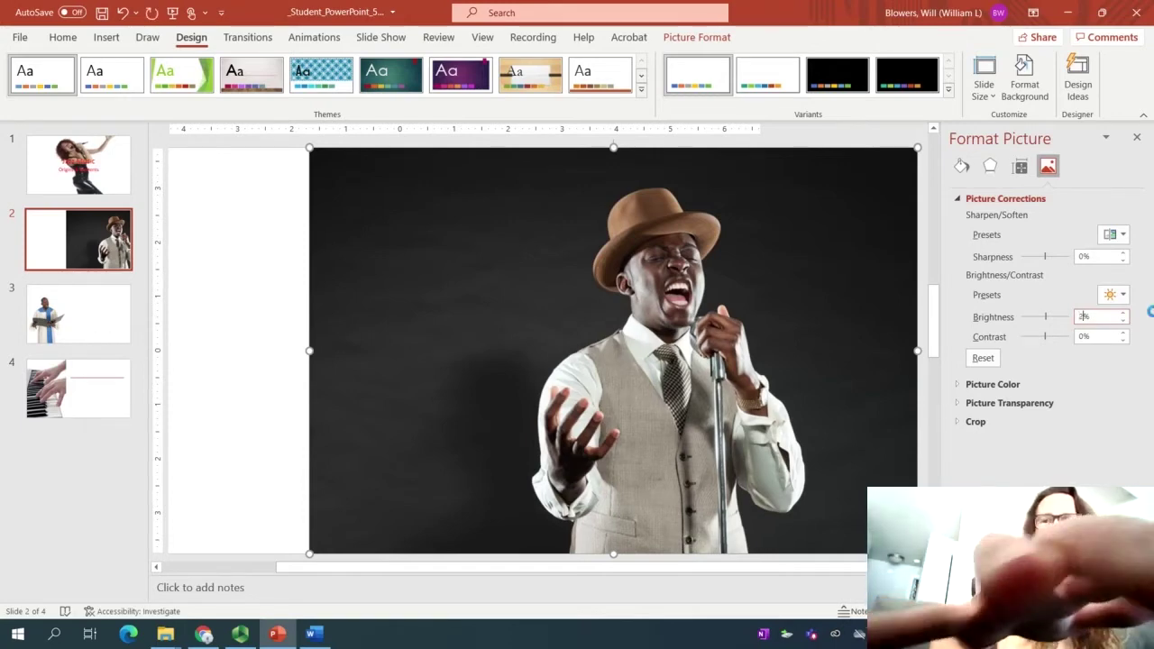
key(Return)
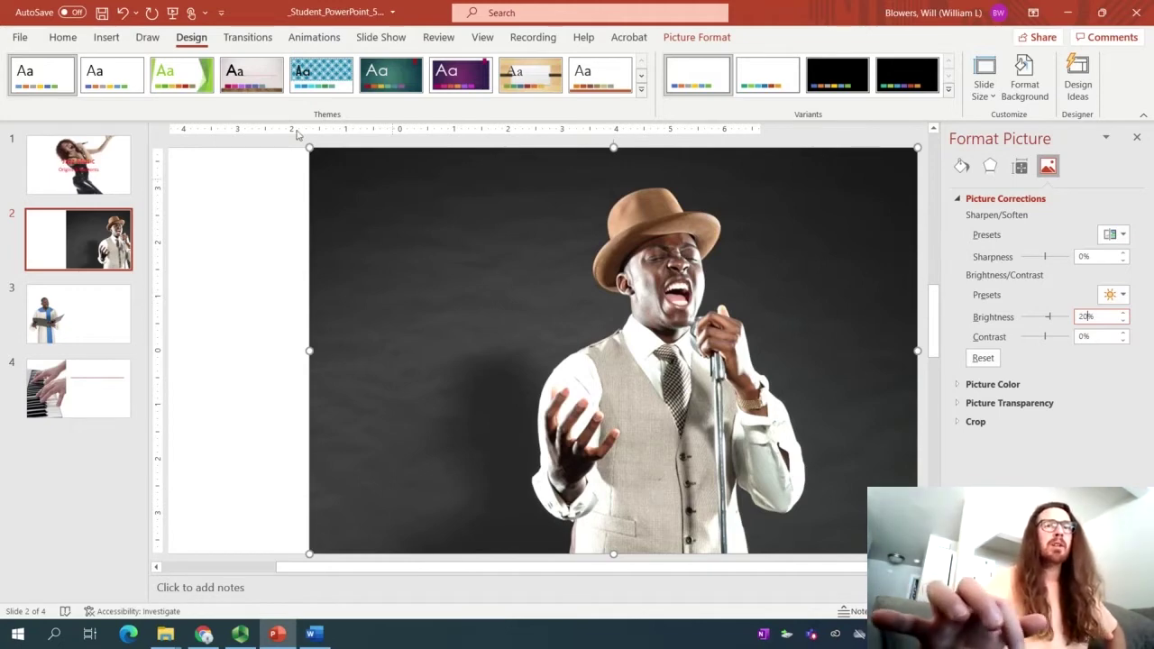
click(1020, 166)
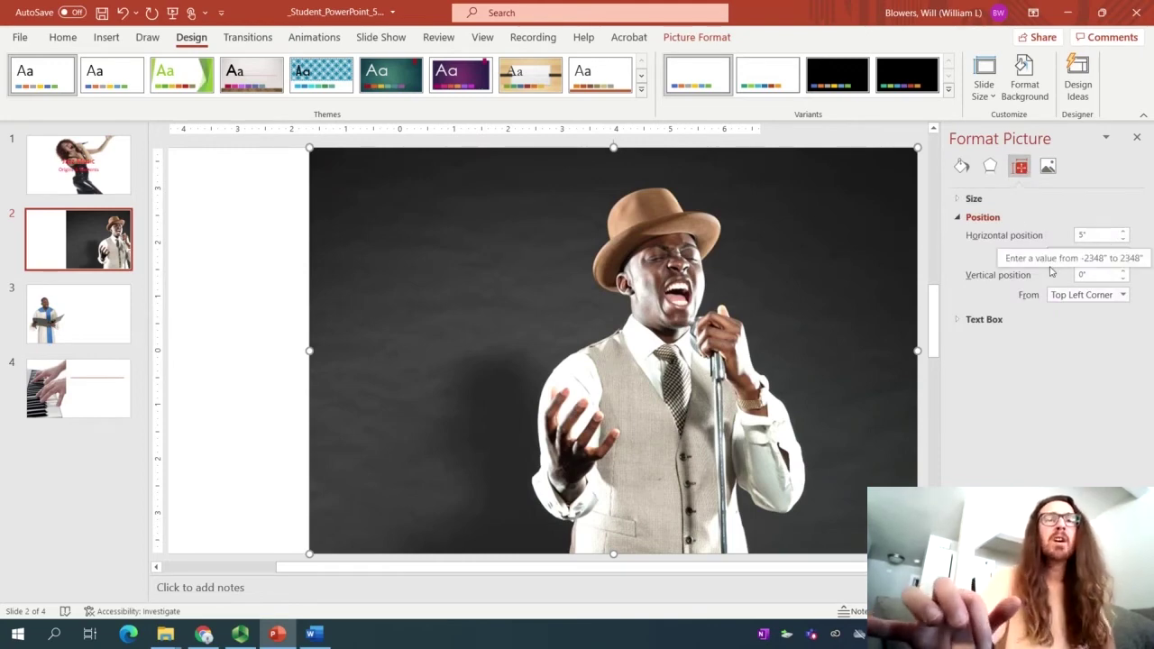
Draw a text box on slide 2 in the blank area left of the singer picture, starting about 2.4 inches across and 3 inches down
click(105, 38)
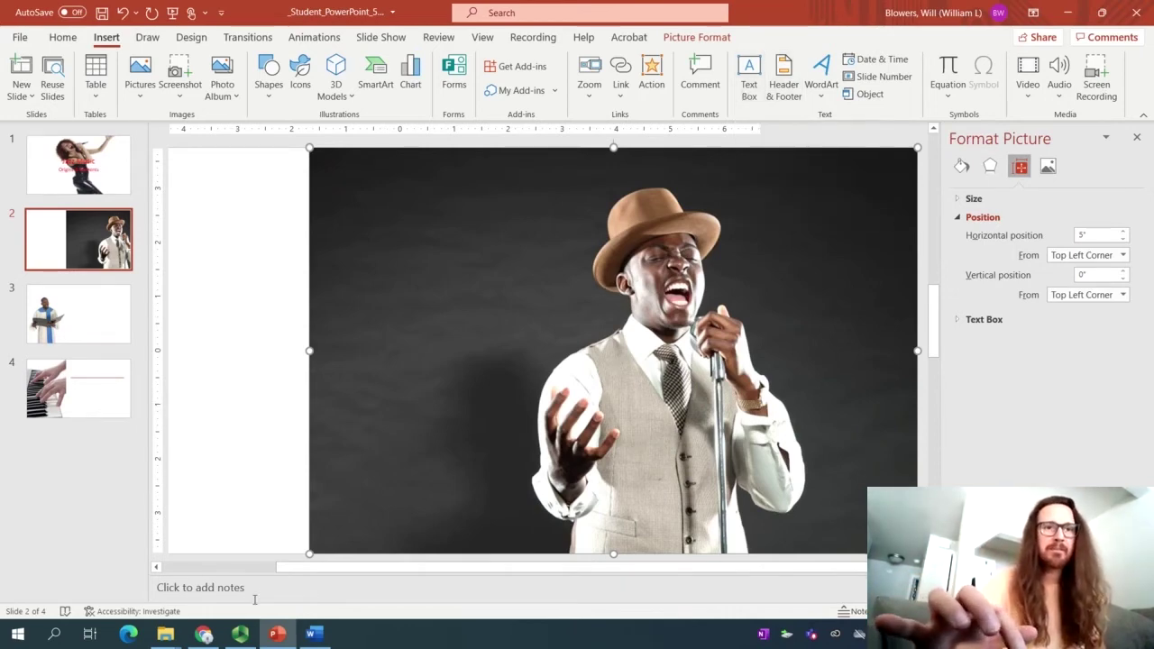
click(240, 633)
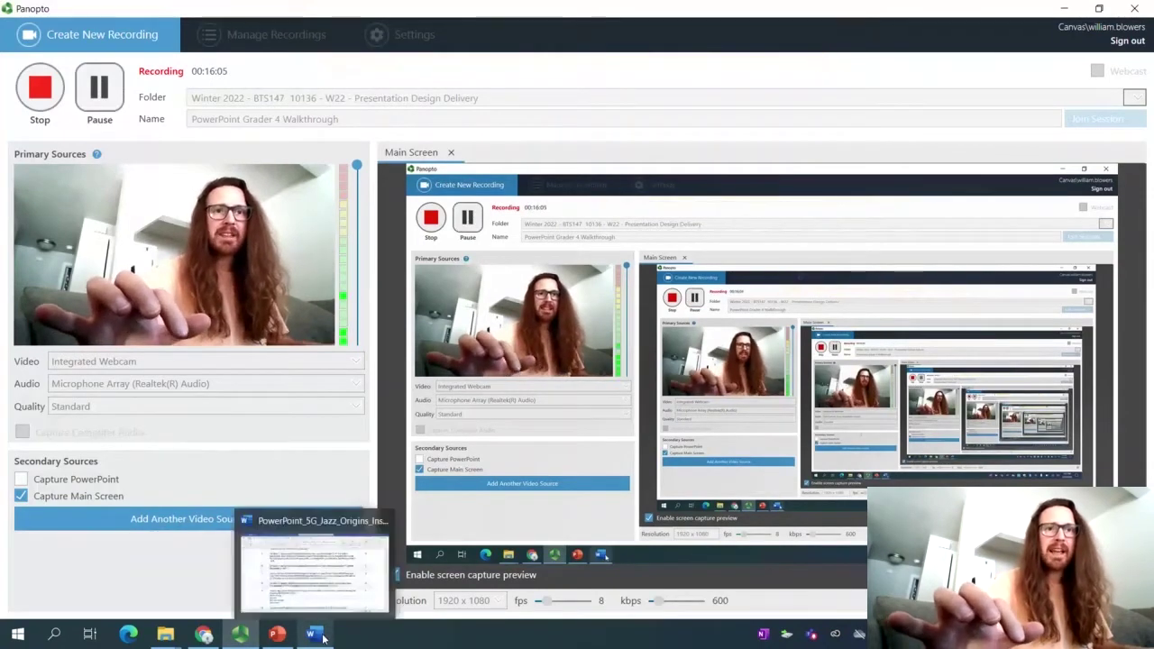
mouse_move(247, 636)
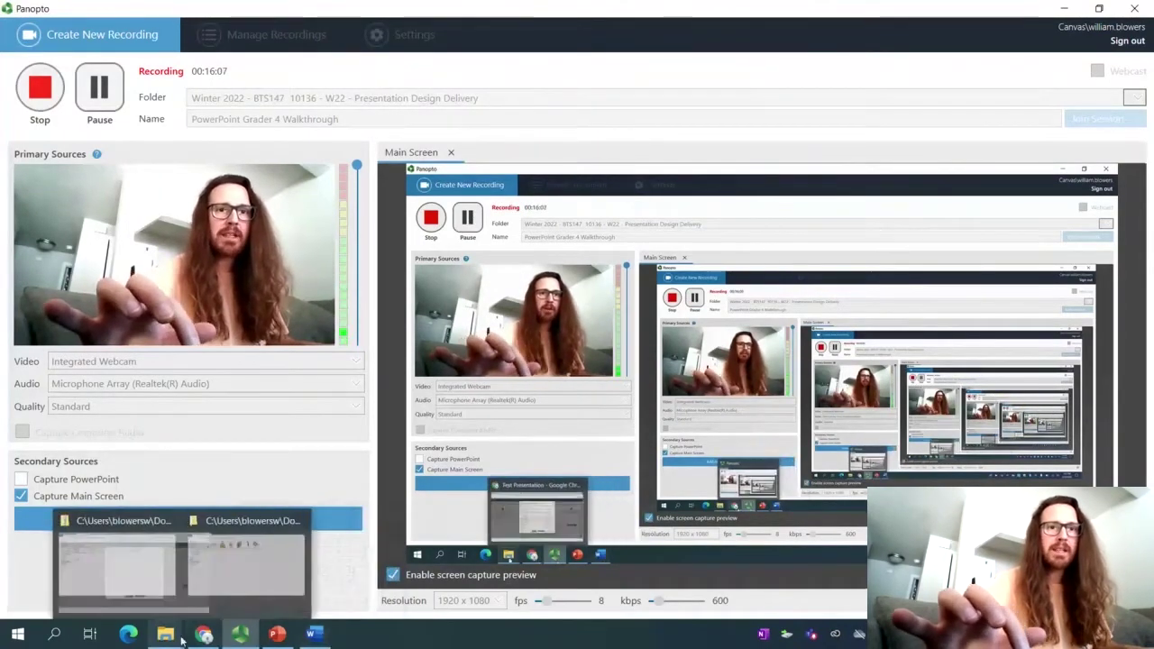
click(277, 634)
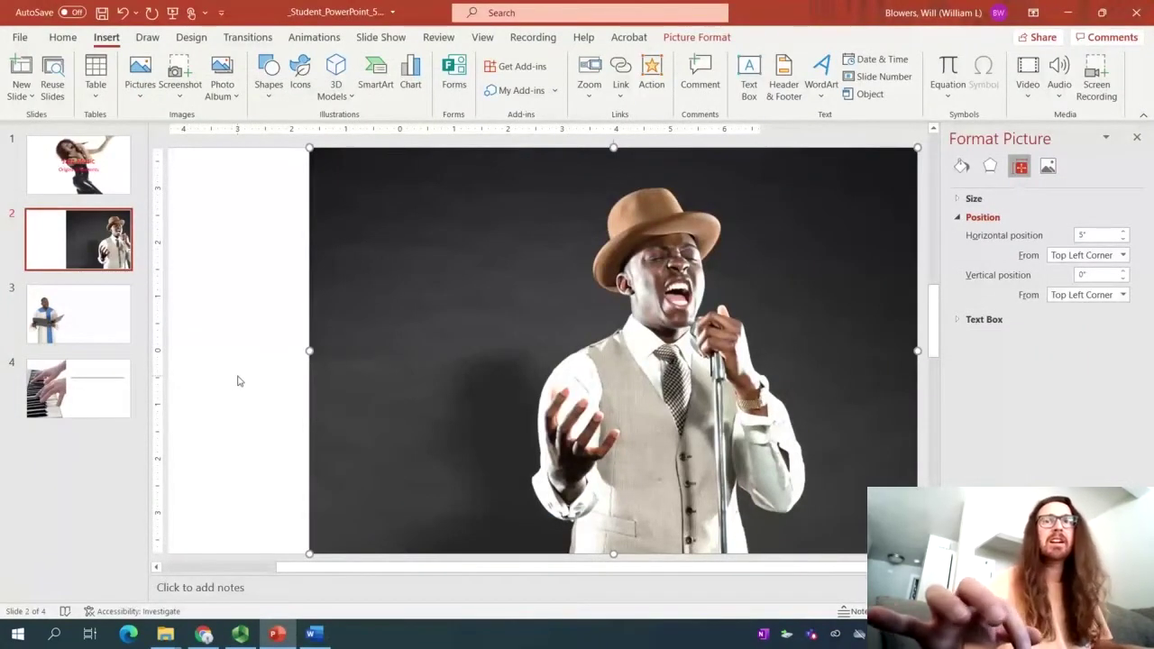
click(759, 91)
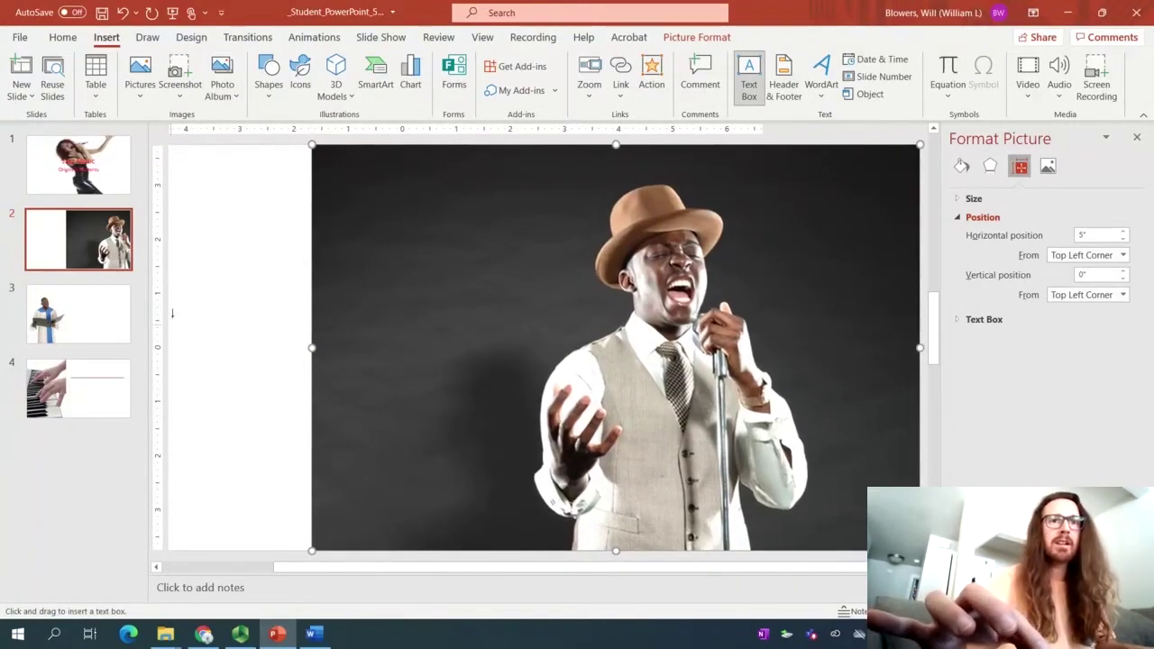
drag(176, 308, 306, 380)
Enter Origin, Late 19th Century and New Orleans, Louisiana as three paragraphs in the text box, and widen the box to the picture's edge
text(Origin)
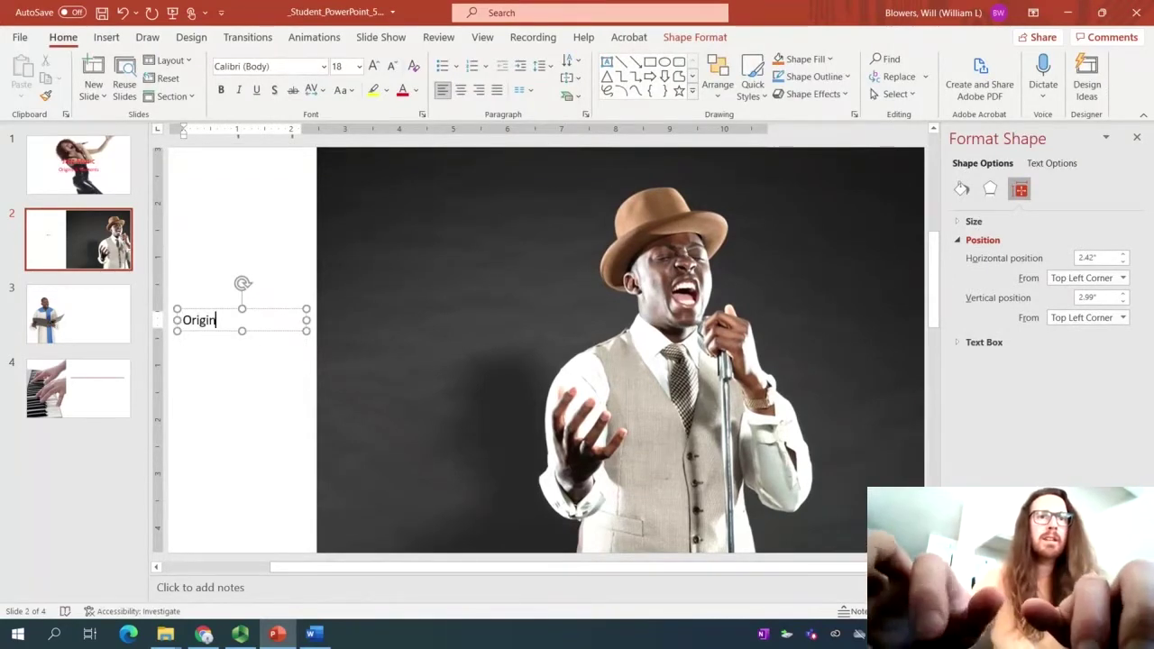
key(Return)
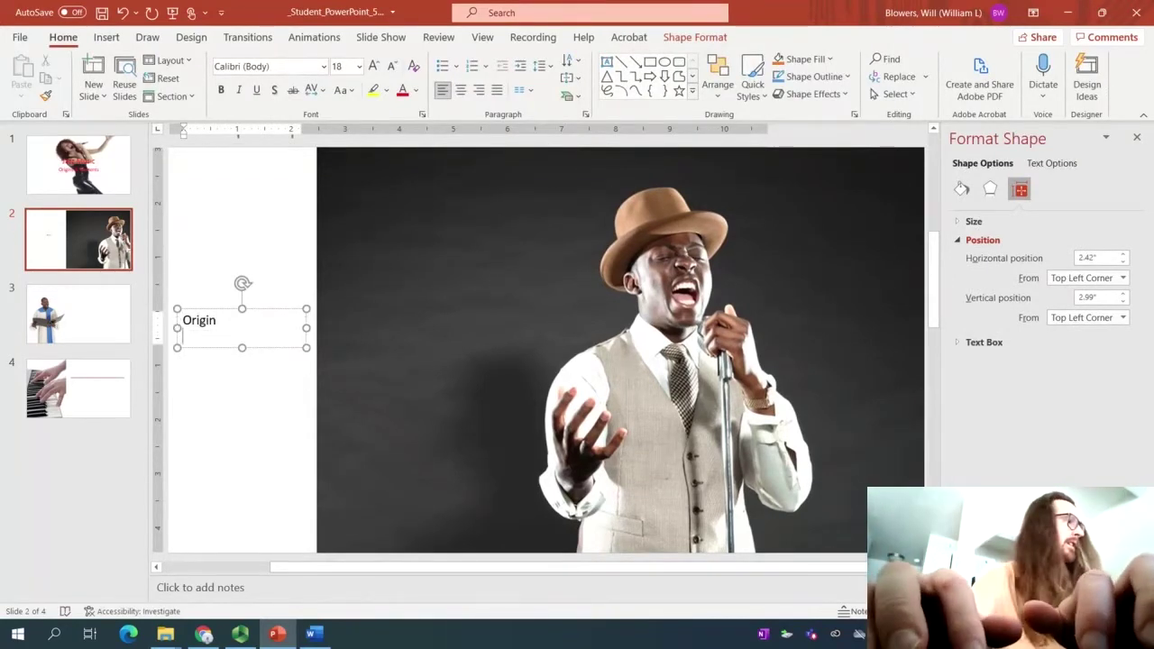
text(Late 19th Century)
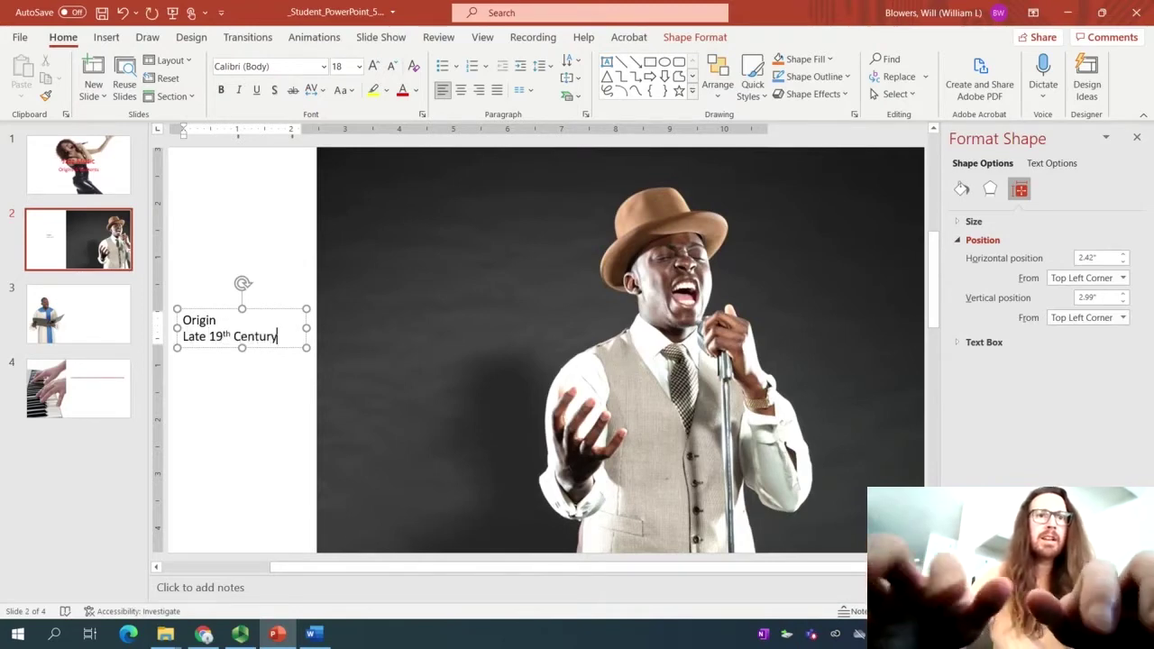
key(Return)
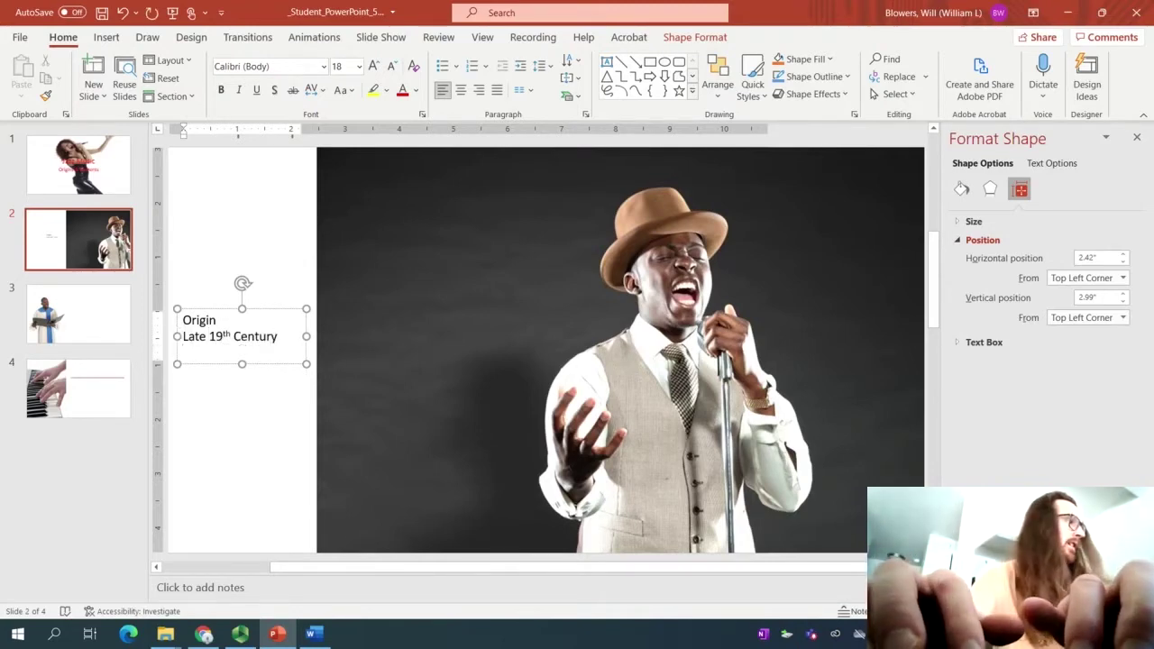
text(New Orleans,)
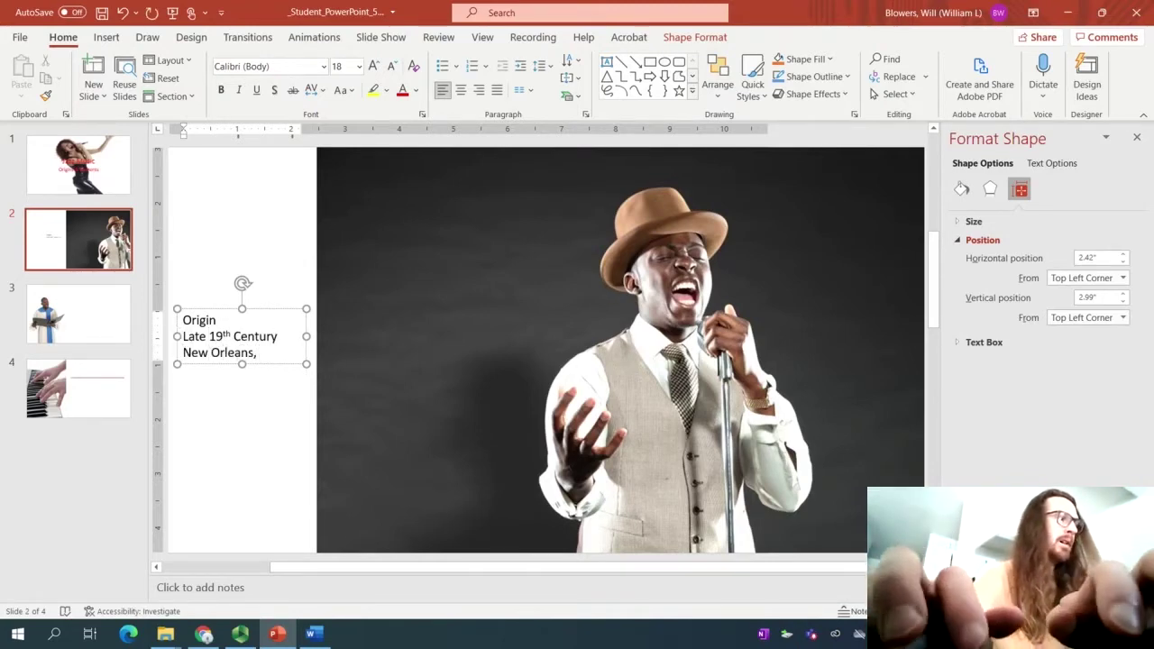
text( Louisiana)
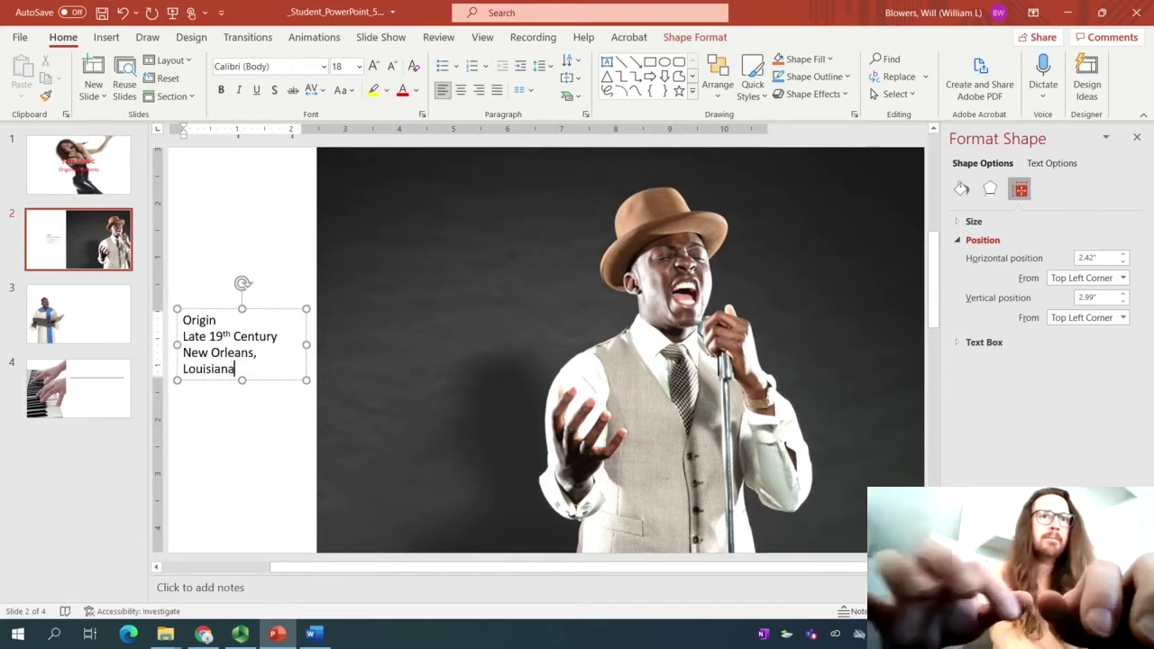
click(312, 347)
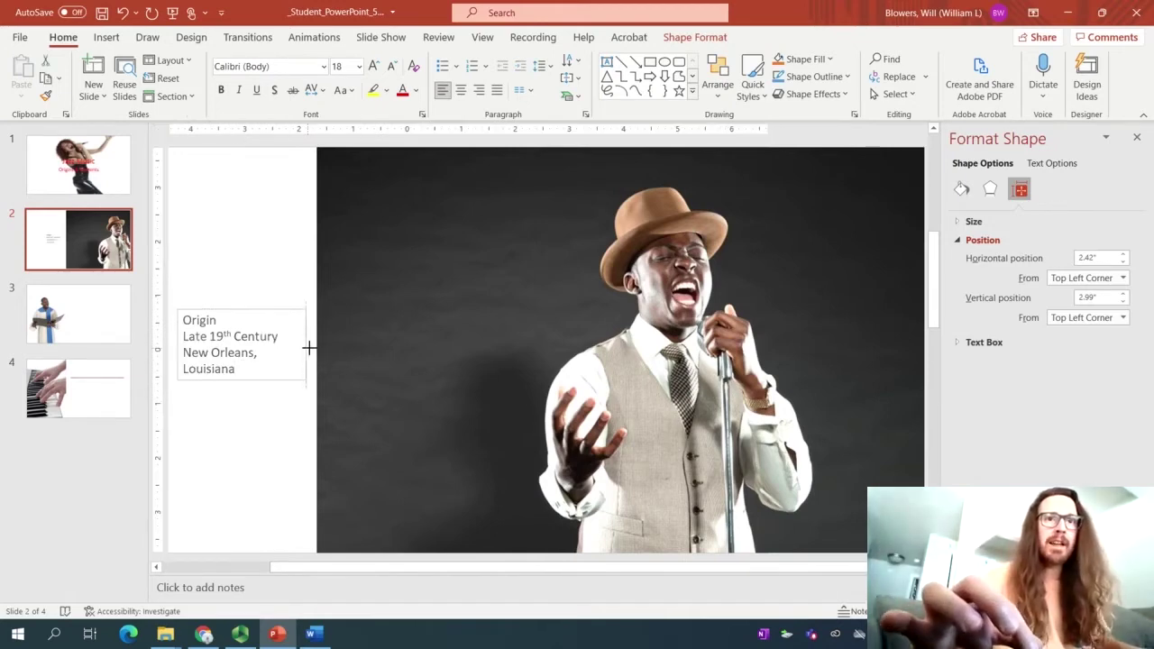
click(315, 347)
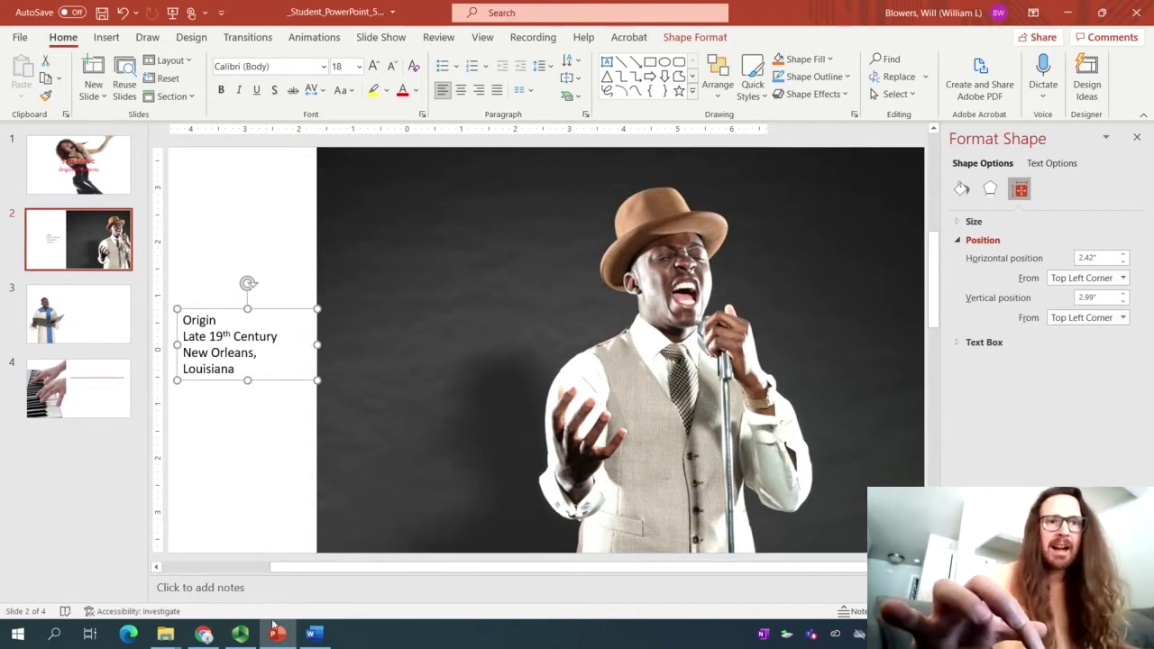
Check instruction 7 in the Word document, and set all text in slide 2's text box to font size 32 in PowerPoint
click(312, 634)
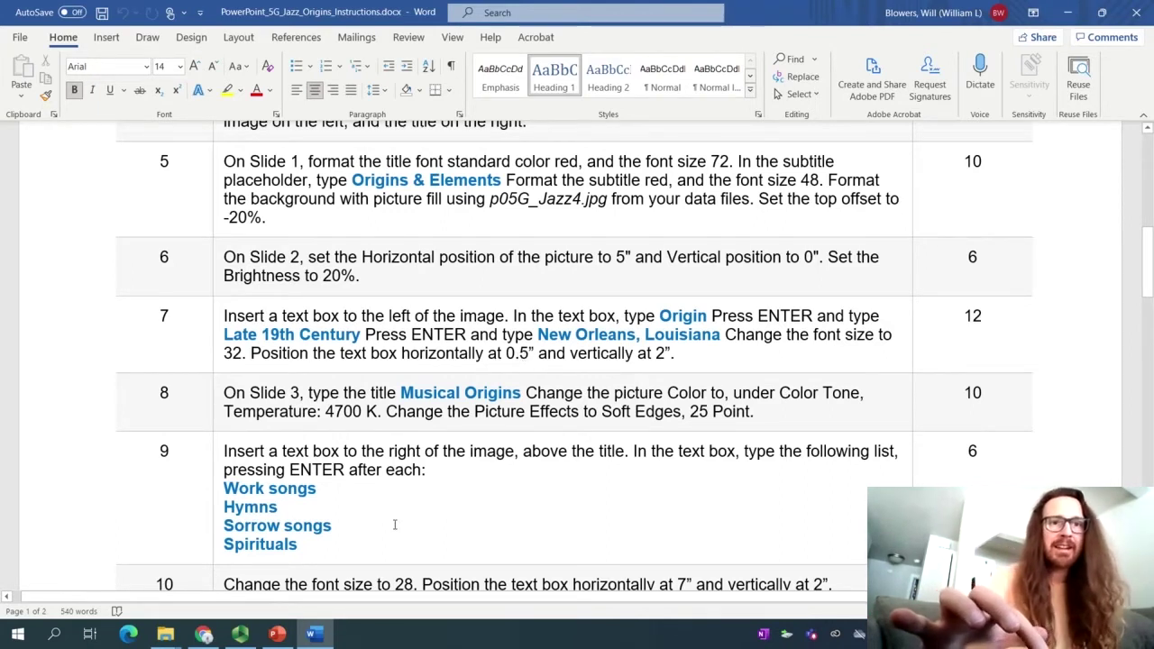
mouse_move(277, 636)
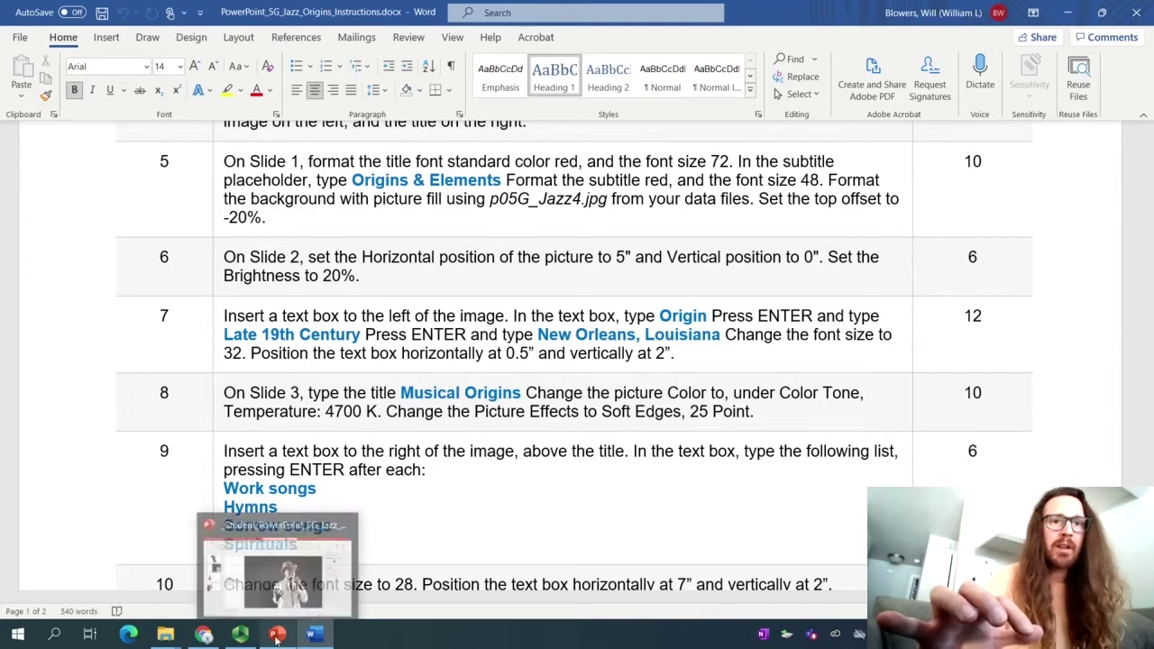
click(275, 563)
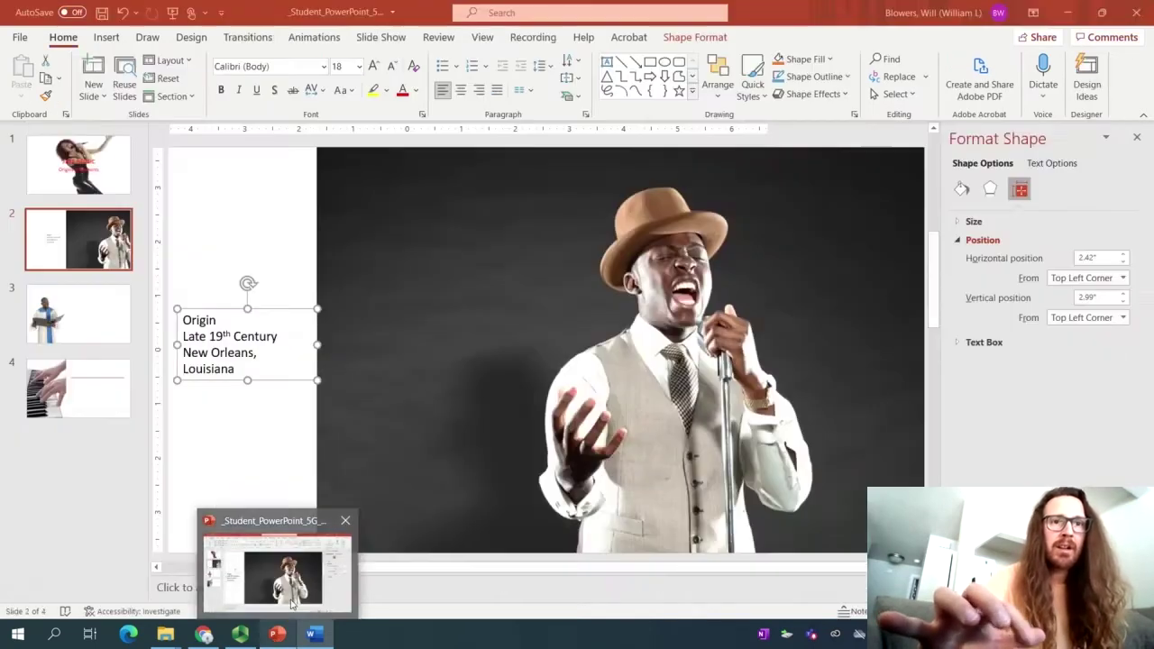
click(250, 356)
key(ctrl+a)
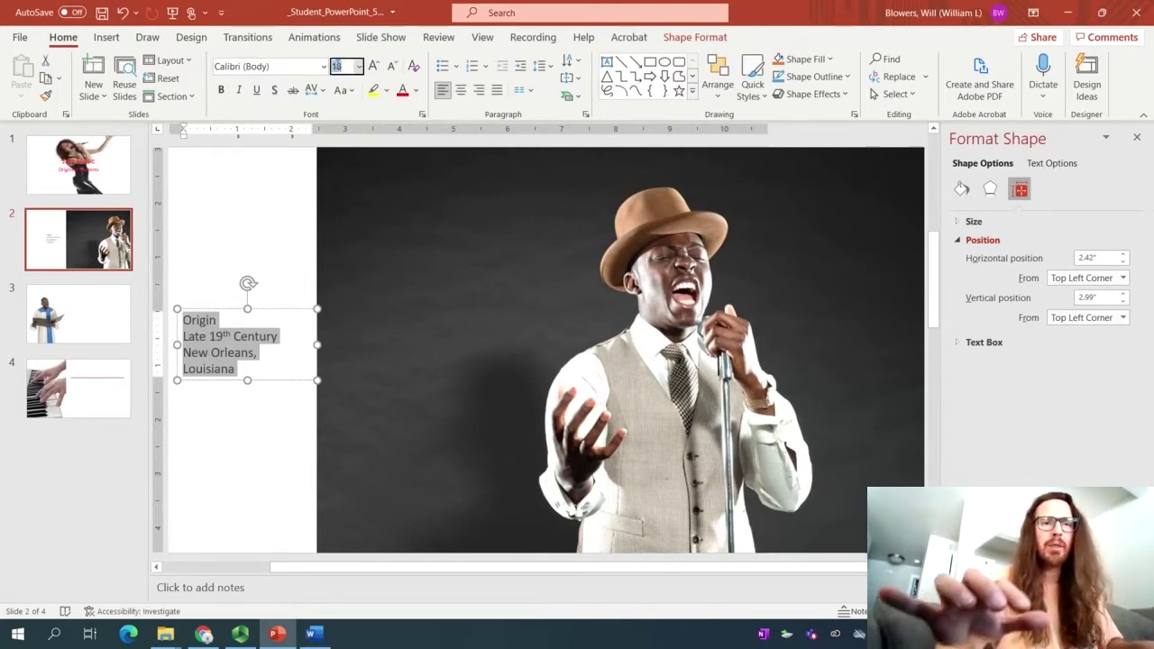
text(32)
key(Return)
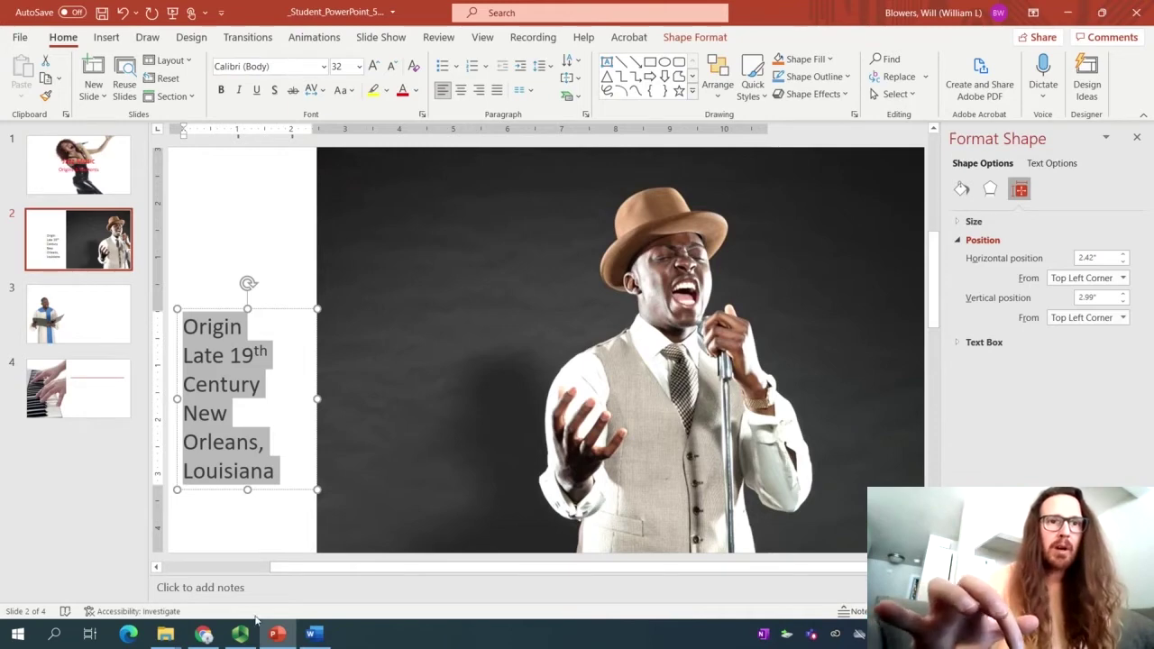
mouse_move(244, 635)
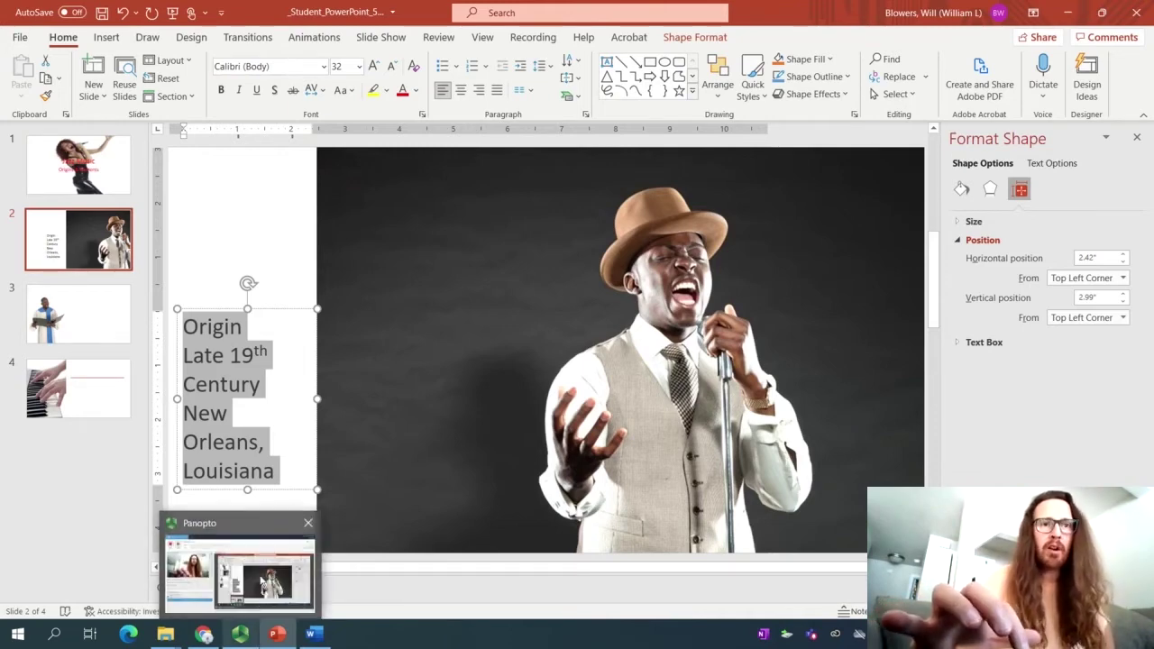
click(261, 580)
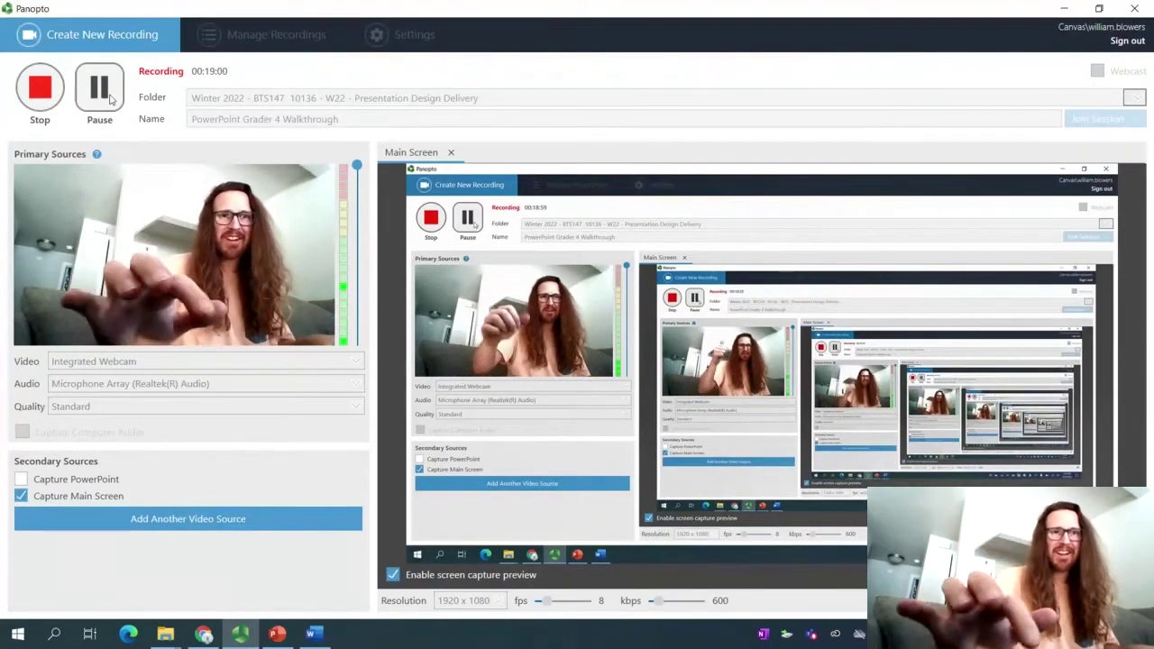
click(278, 637)
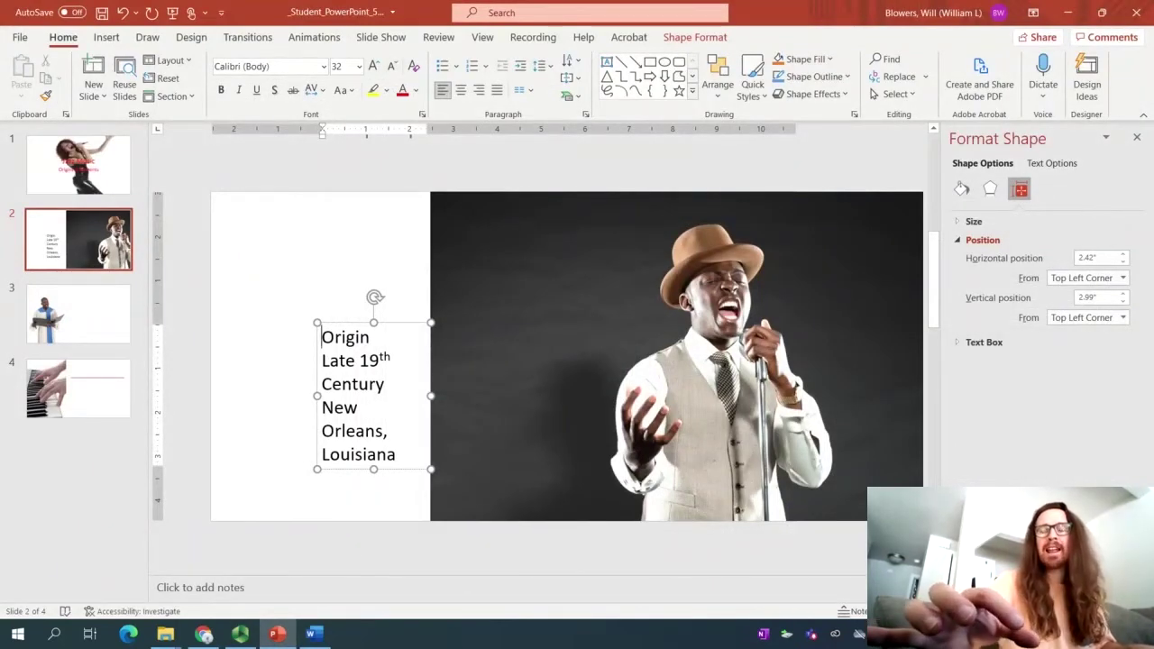
Widen slide 2's text box leftward until its left edge is about 0.25 inches from the slide's edge
ctrl+scroll(277, 310, up, 3)
ctrl+scroll(541, 352, up, 1)
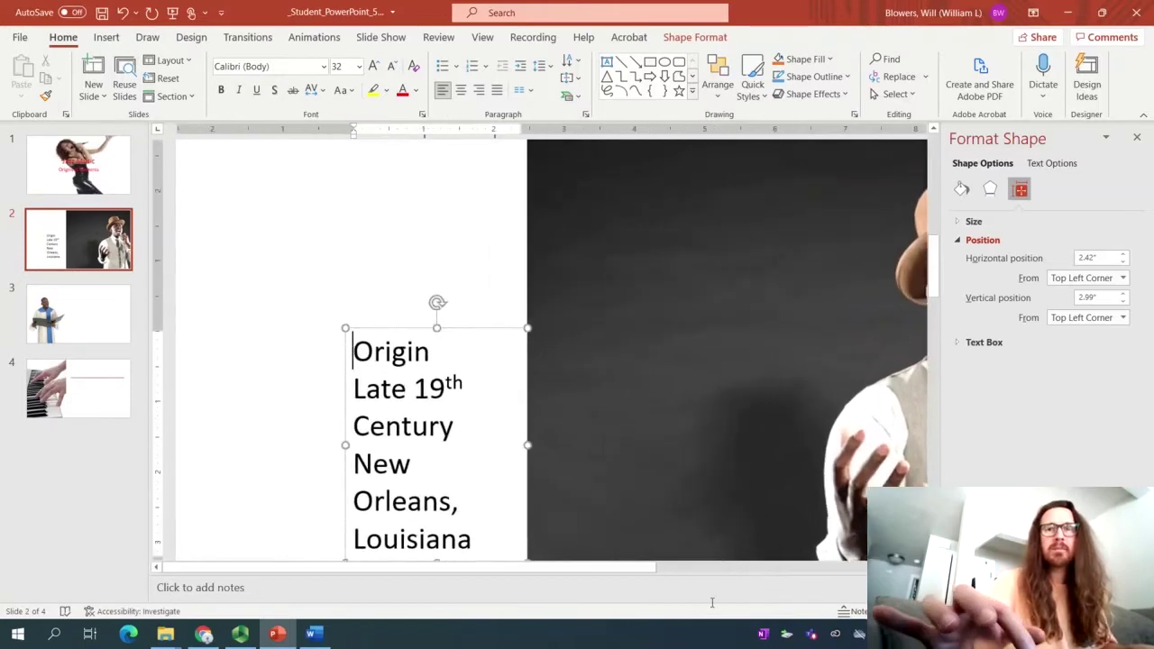
drag(676, 566, 706, 566)
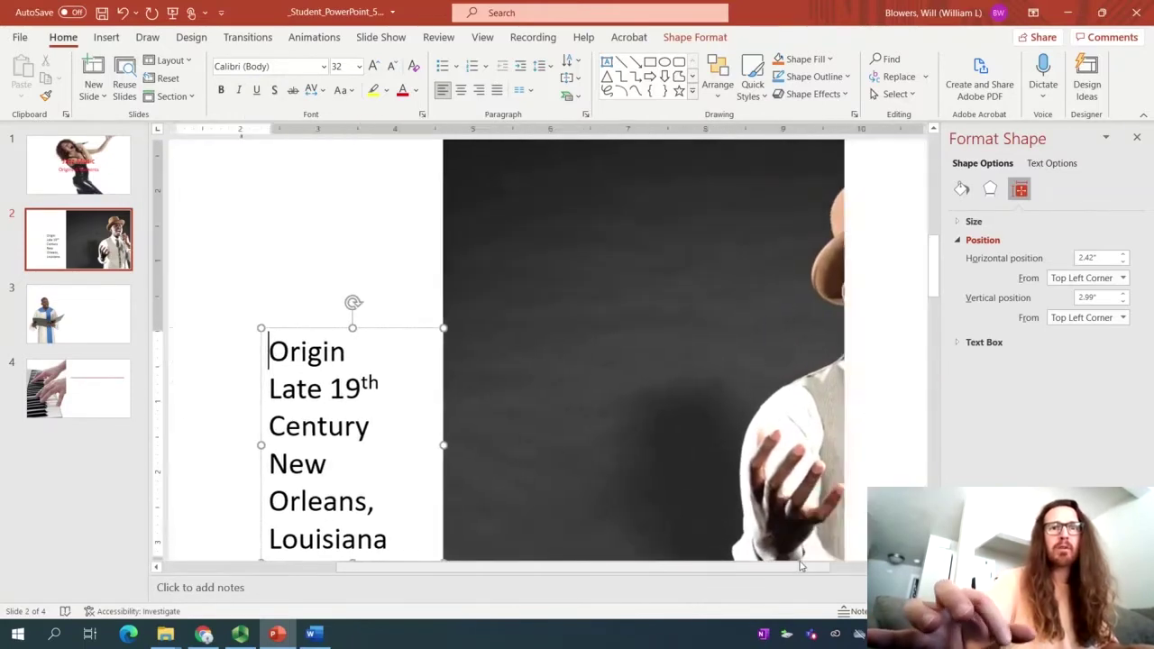
drag(799, 565, 497, 572)
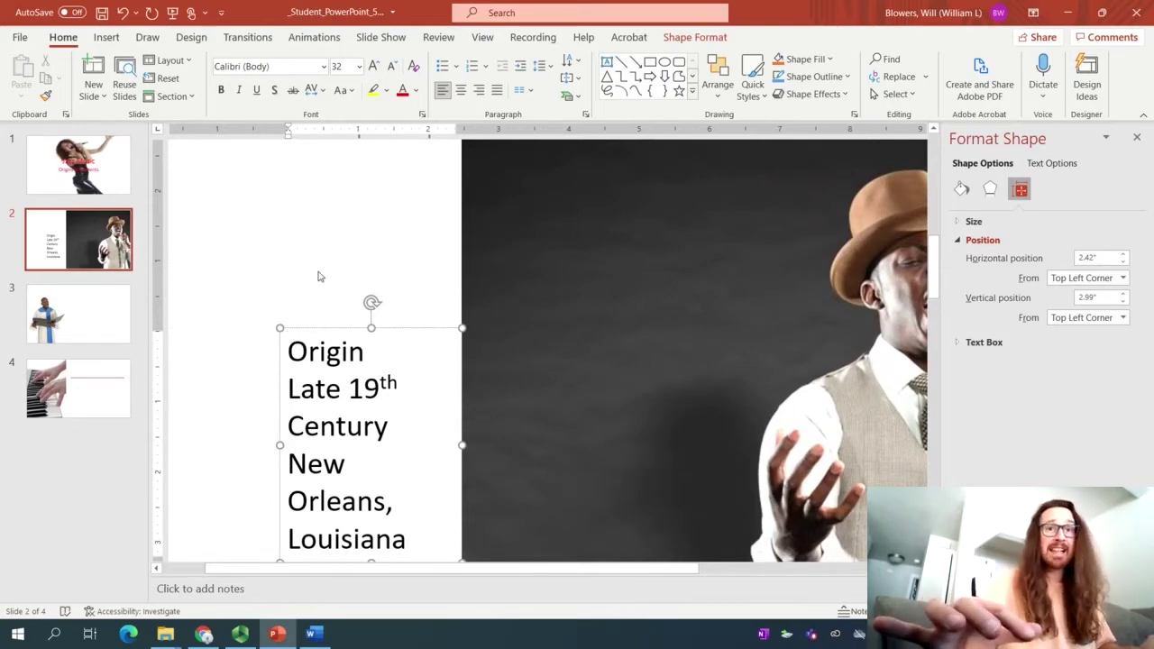
scroll(453, 315, down, 2)
scroll(379, 315, down, 2)
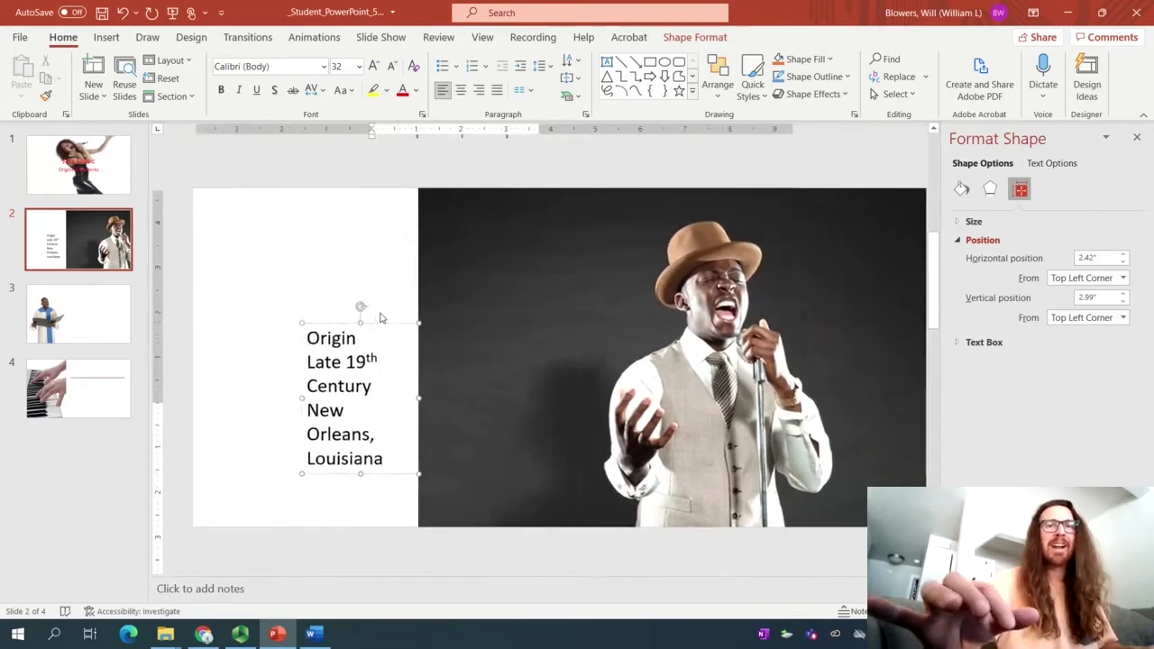
click(378, 321)
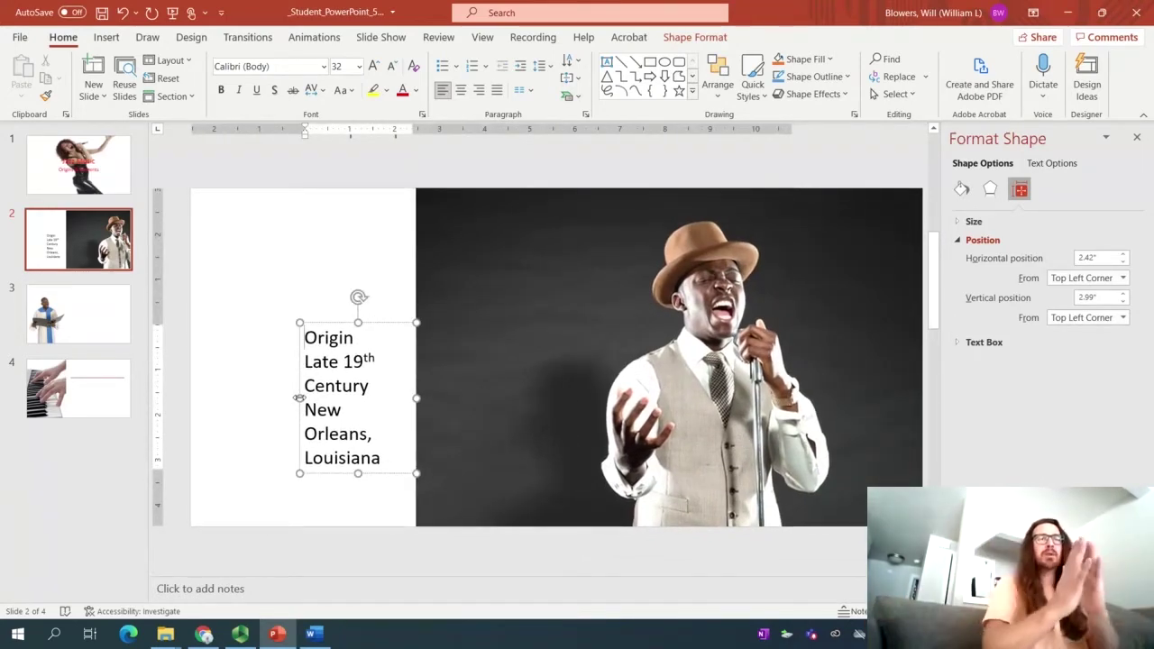
drag(299, 398, 202, 401)
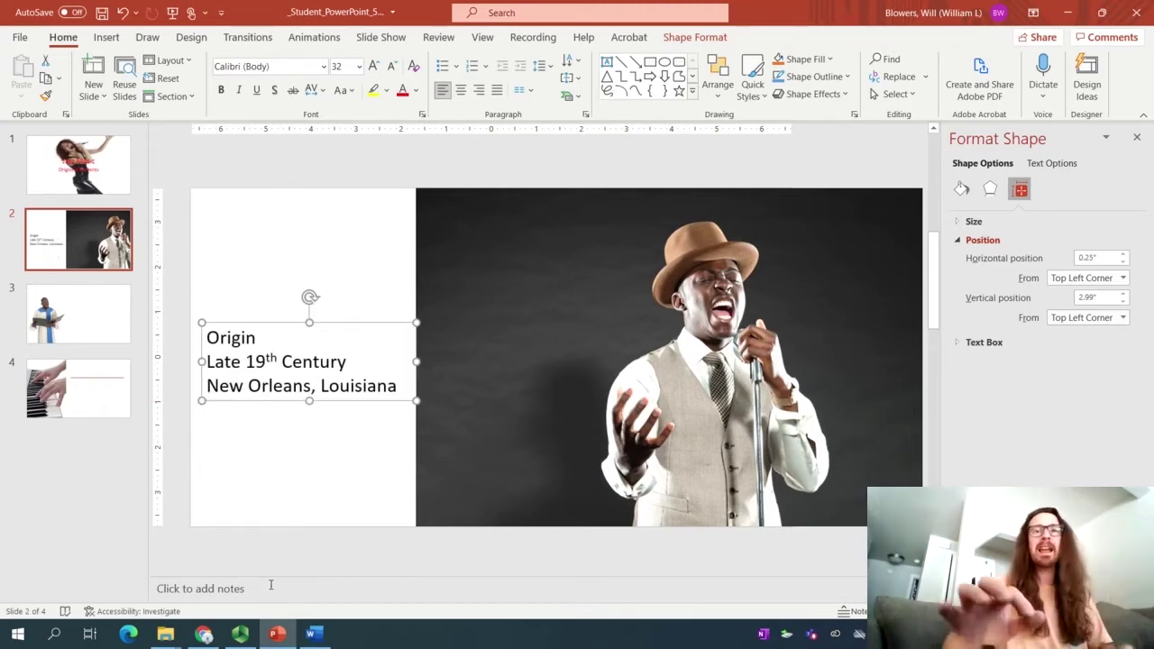
ctrl+scroll(639, 422, up, 5)
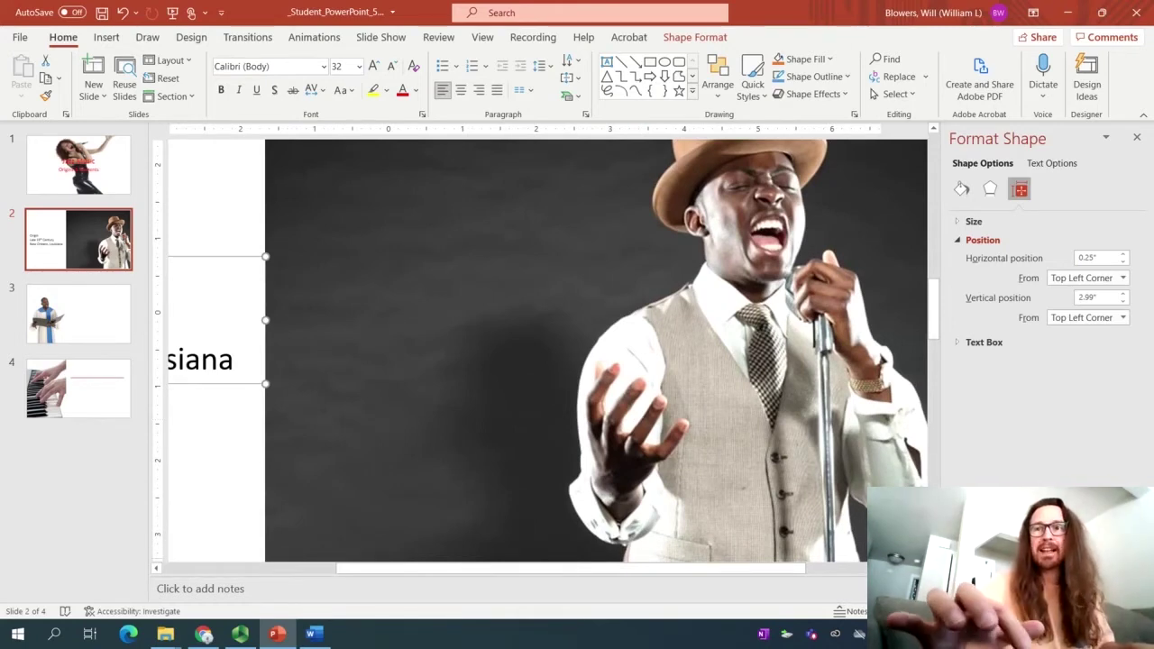
key(ctrl+minus)
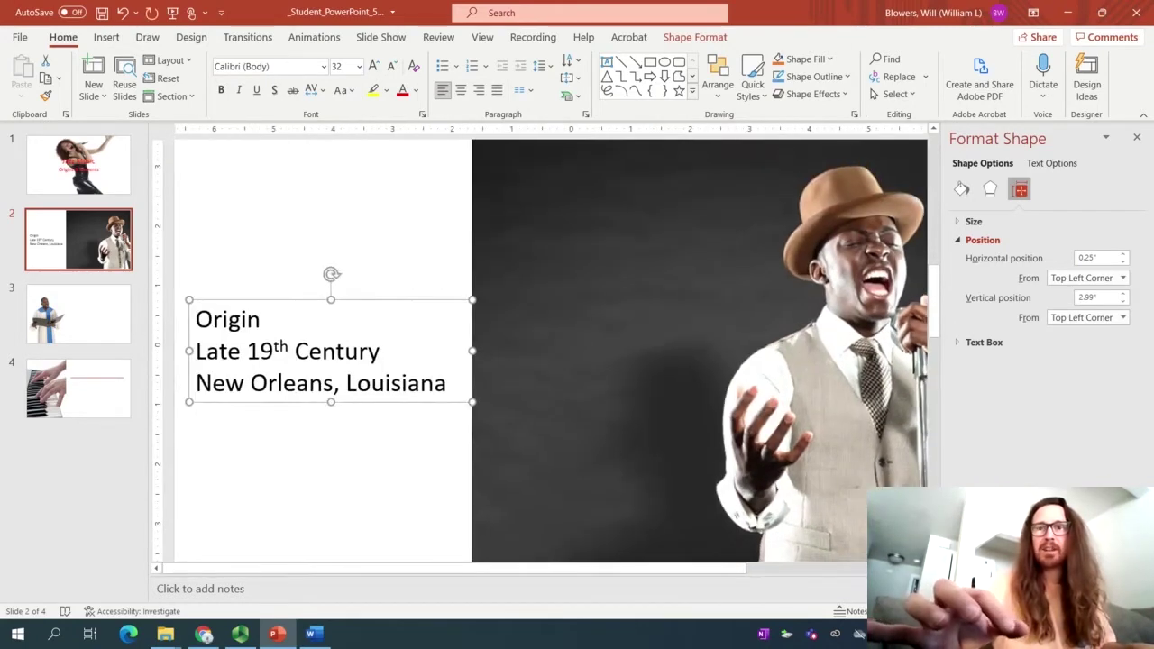
key(ctrl+minus)
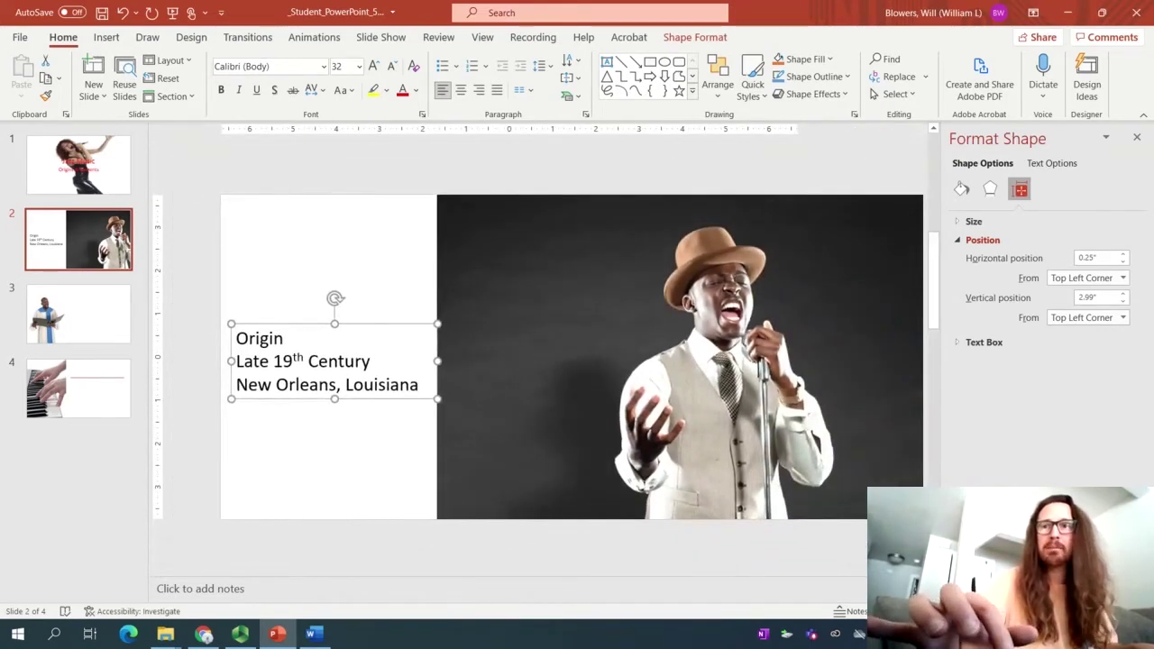
key(ctrl+plus)
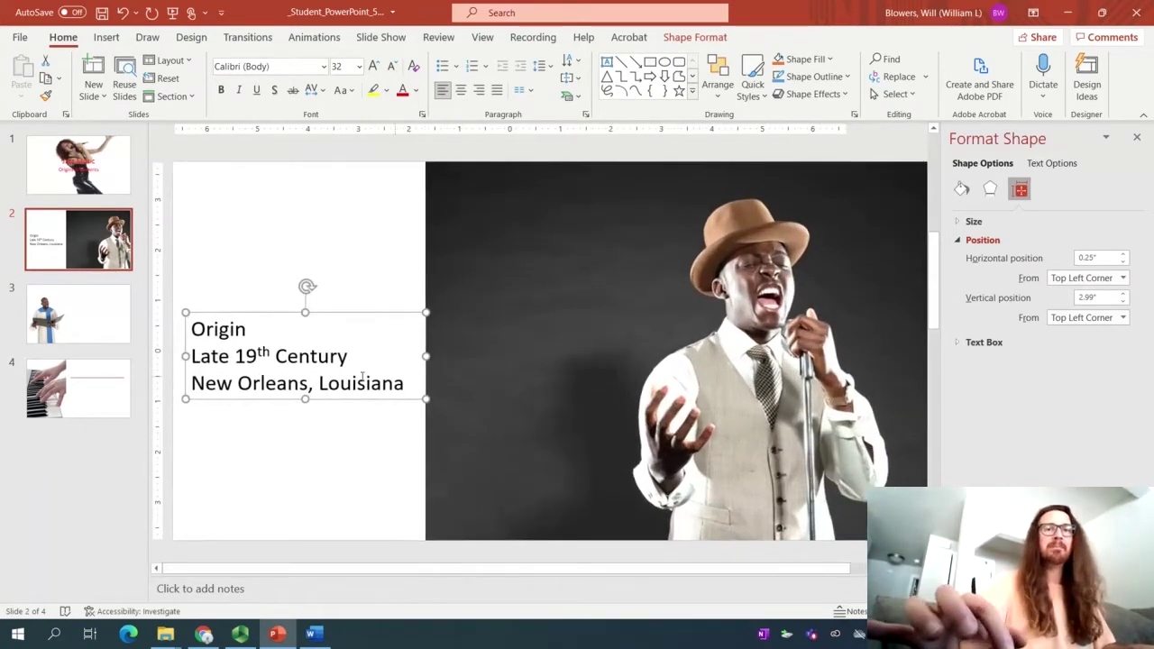
Check instruction 7 in the Word document, and set the horizontal position of slide 2's text box to 0.5" in PowerPoint
drag(404, 384, 190, 330)
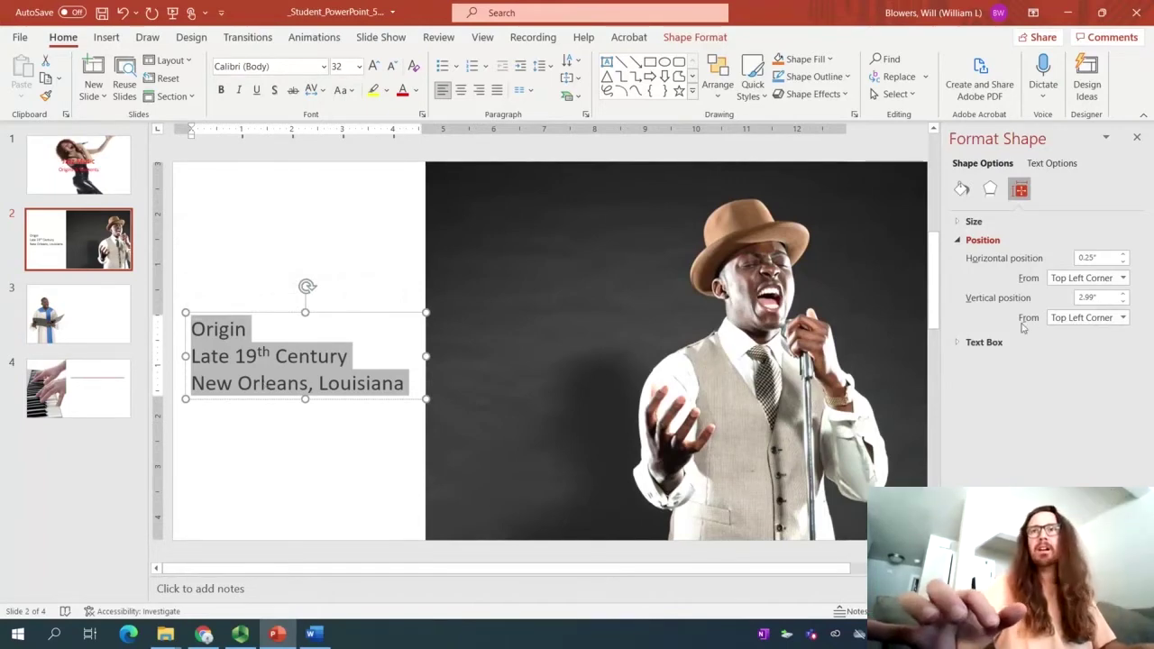
click(313, 635)
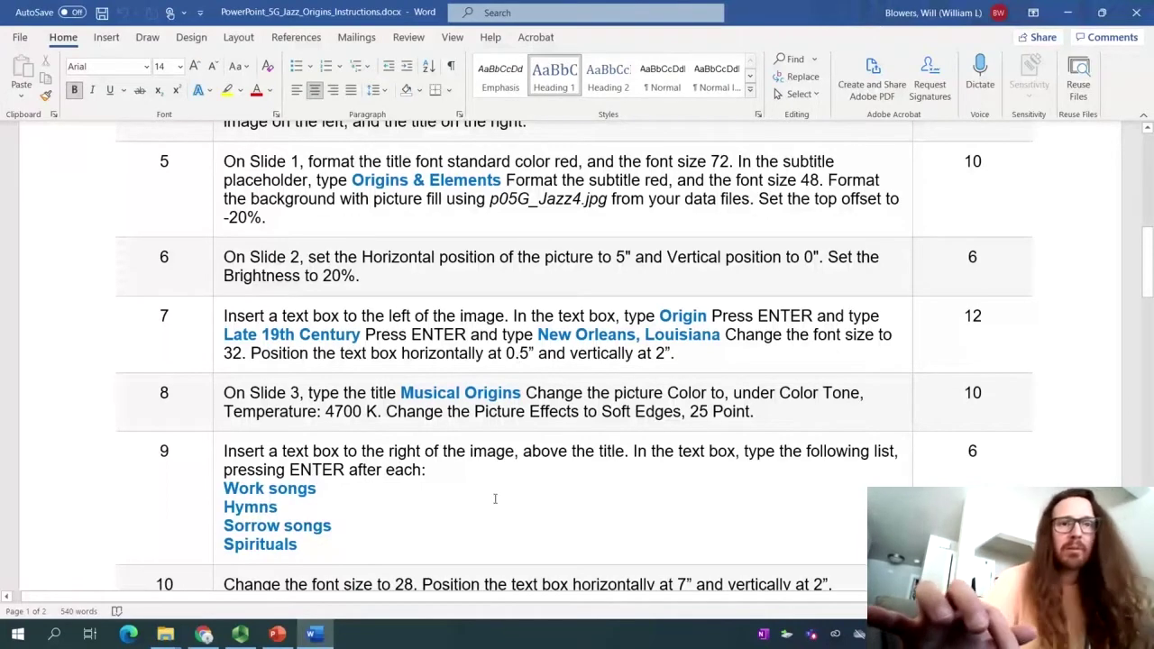
click(277, 634)
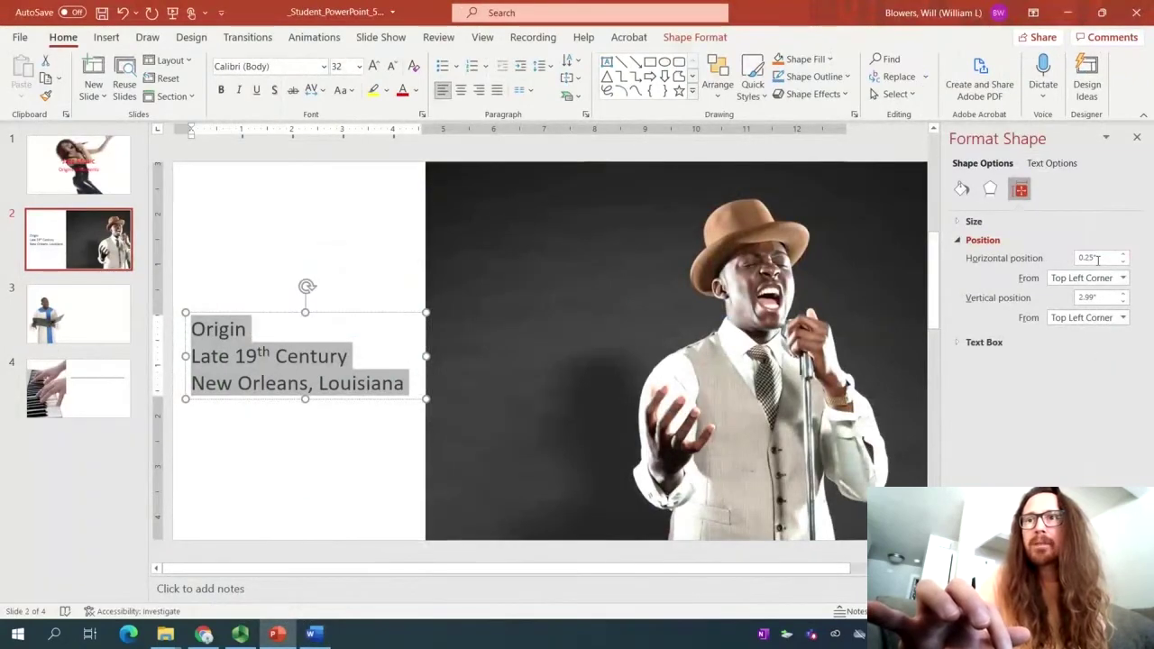
click(1097, 259)
key(BackSpace)
key(BackSpace)
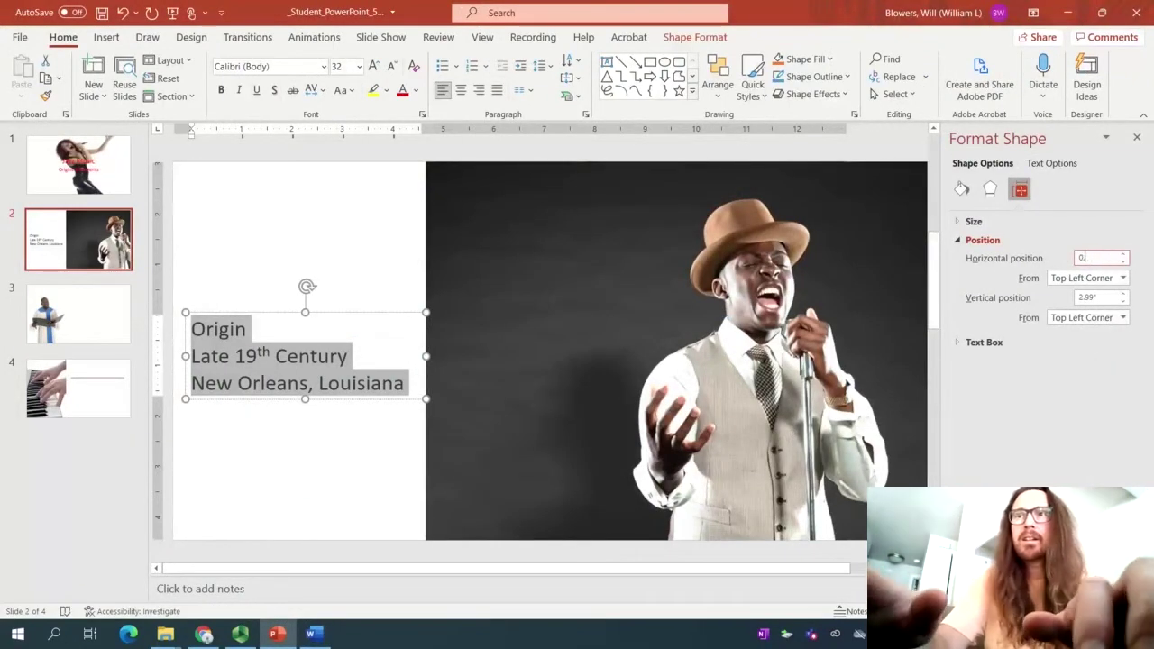
text(5)
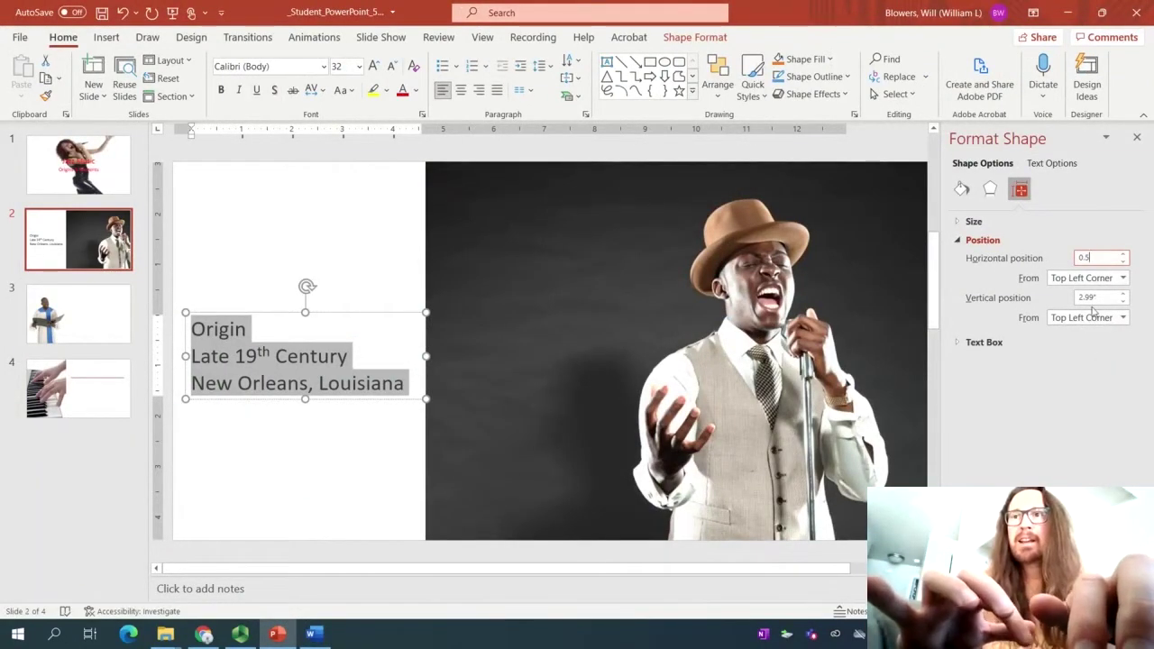
Set the vertical position of slide 2's text box to 2" from the top left corner
click(1100, 298)
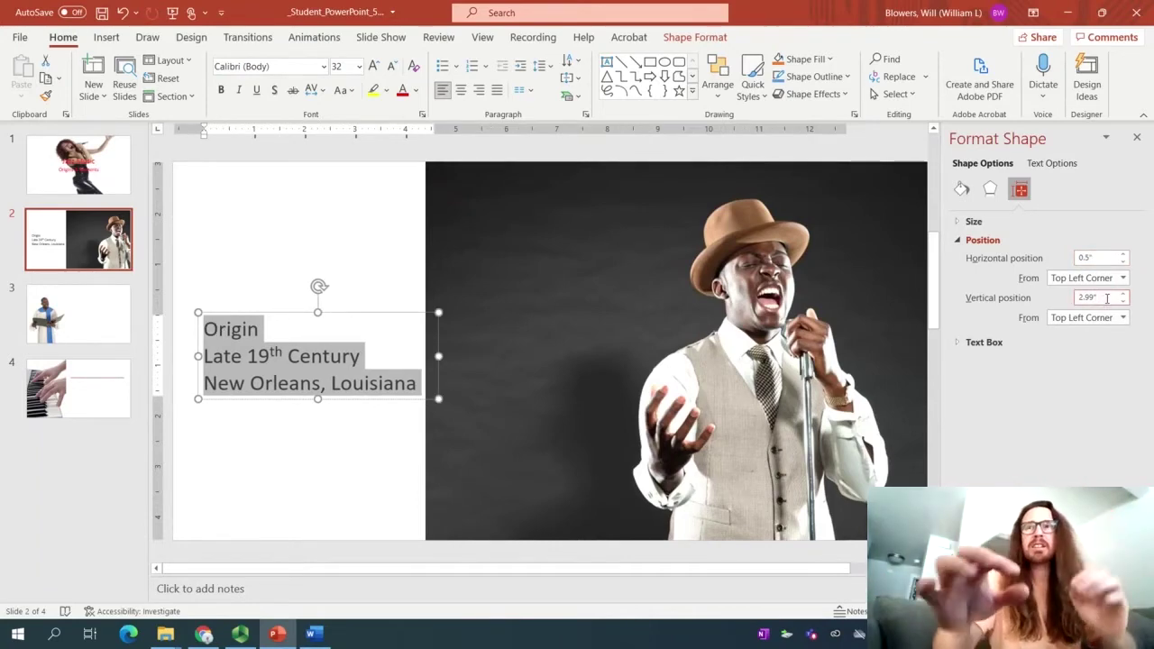
drag(1107, 299, 1075, 298)
text(2)
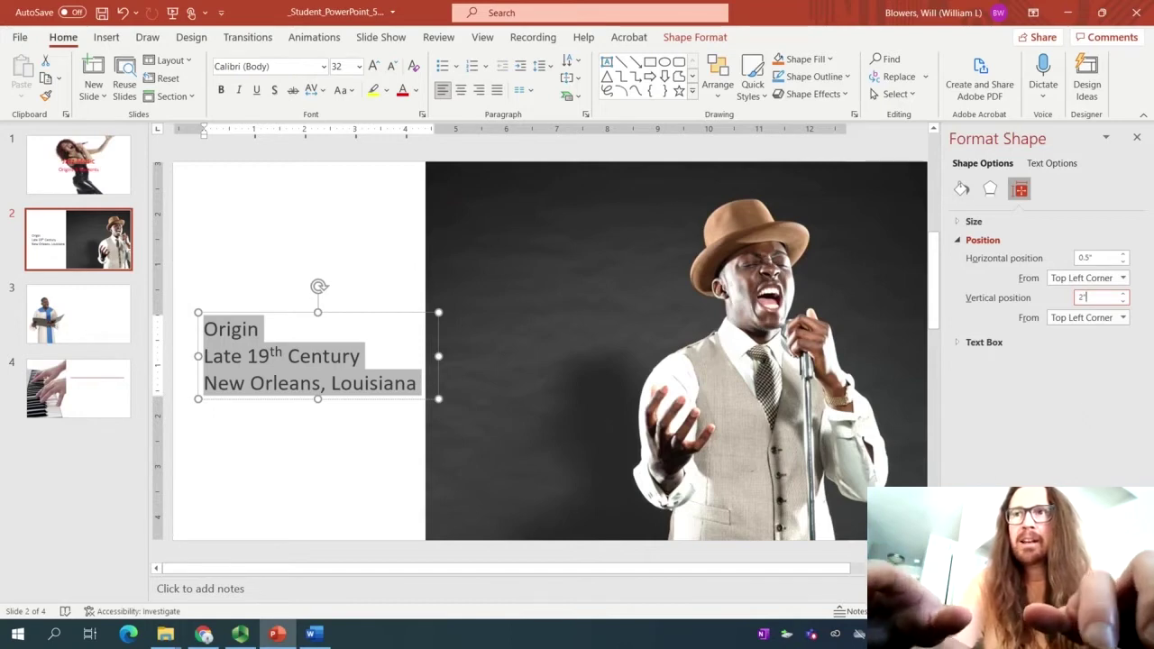
key(Return)
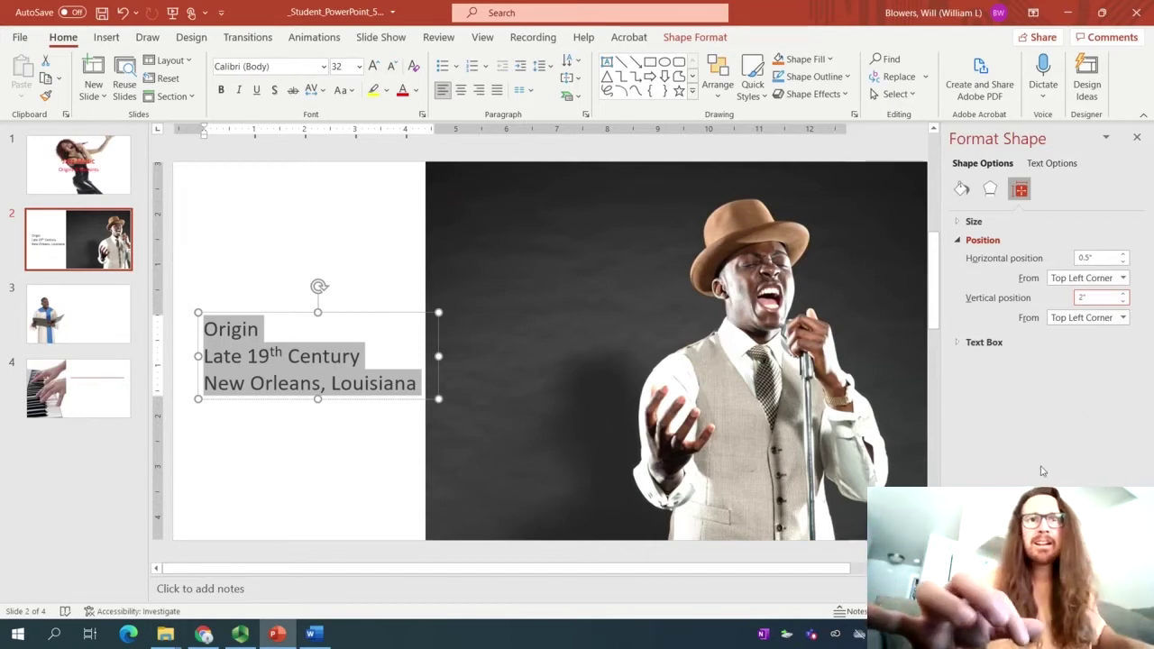
click(990, 190)
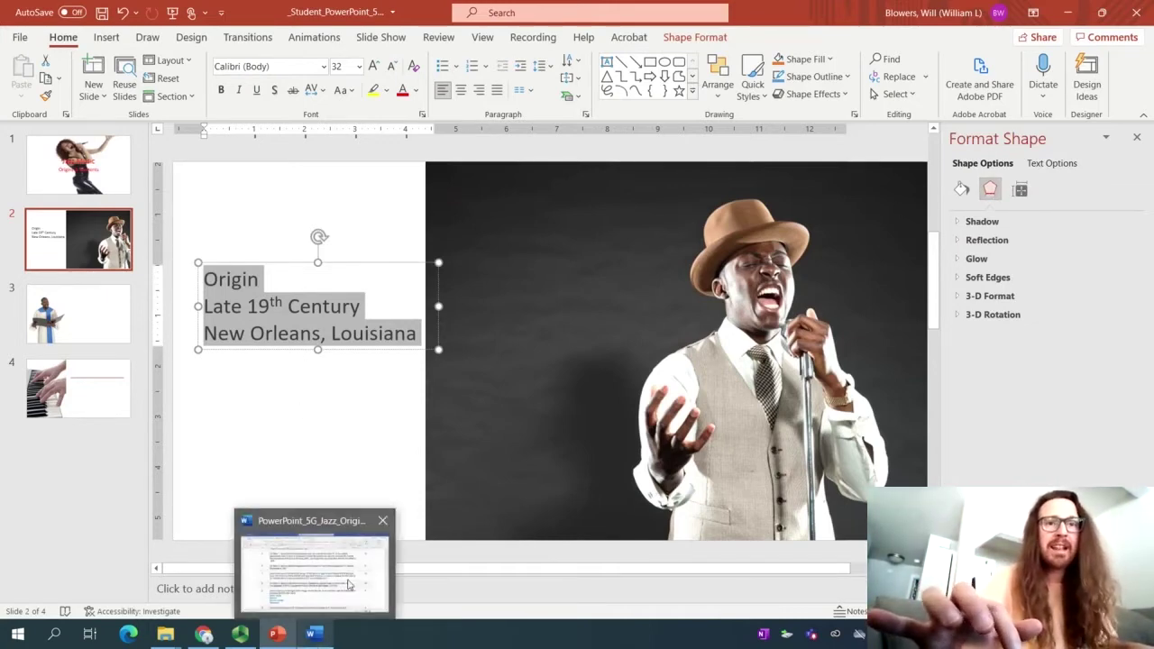
Check instruction 8 in the Word document, and enter Musical Origins as the title of slide 3 in PowerPoint
click(311, 633)
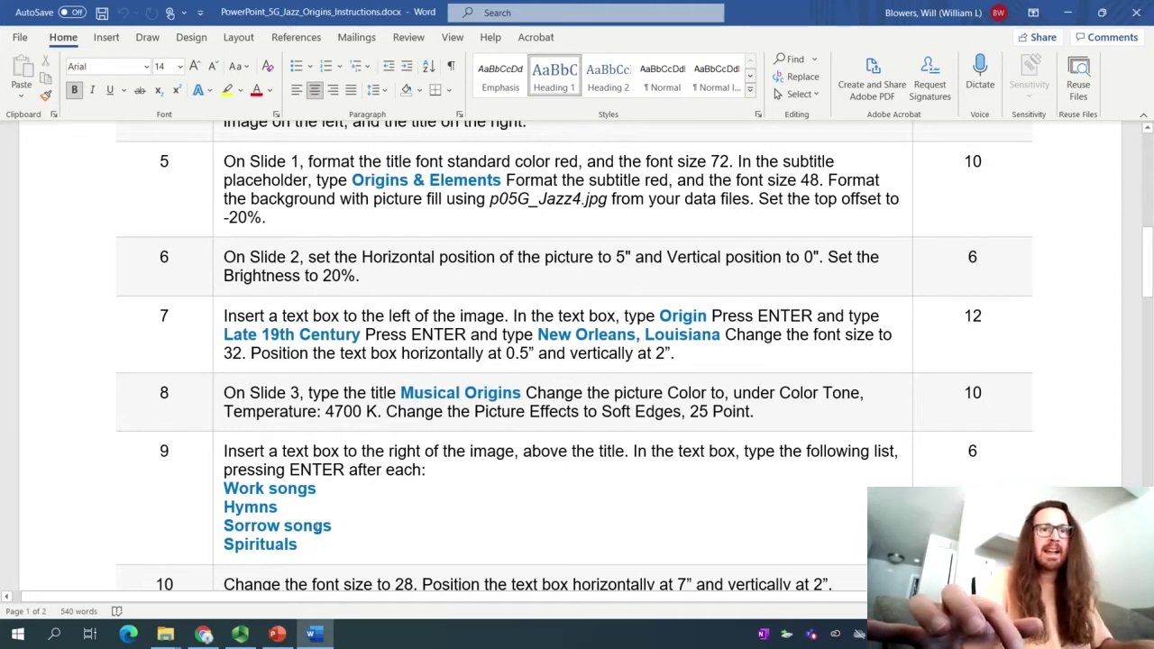
click(277, 634)
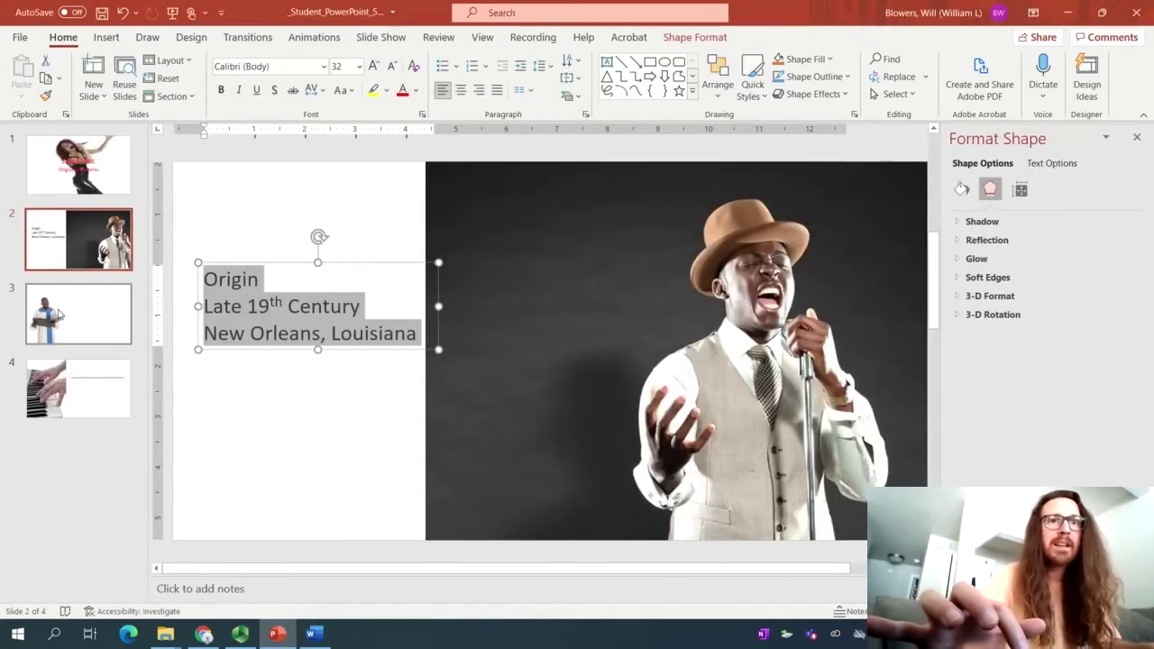
click(86, 315)
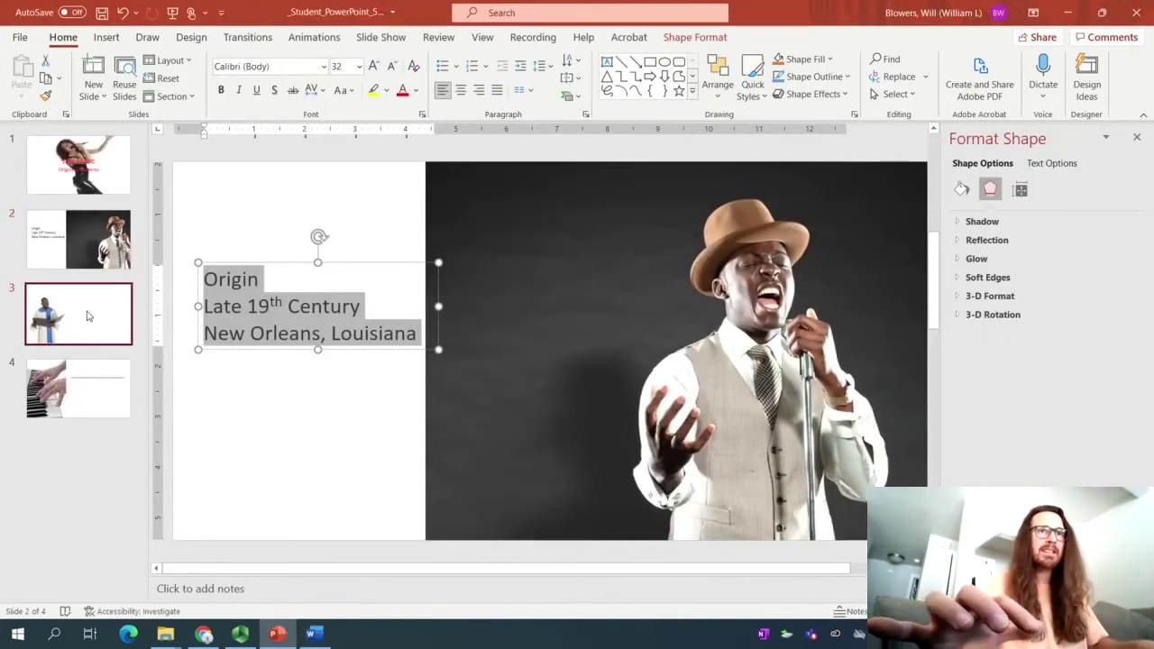
click(548, 265)
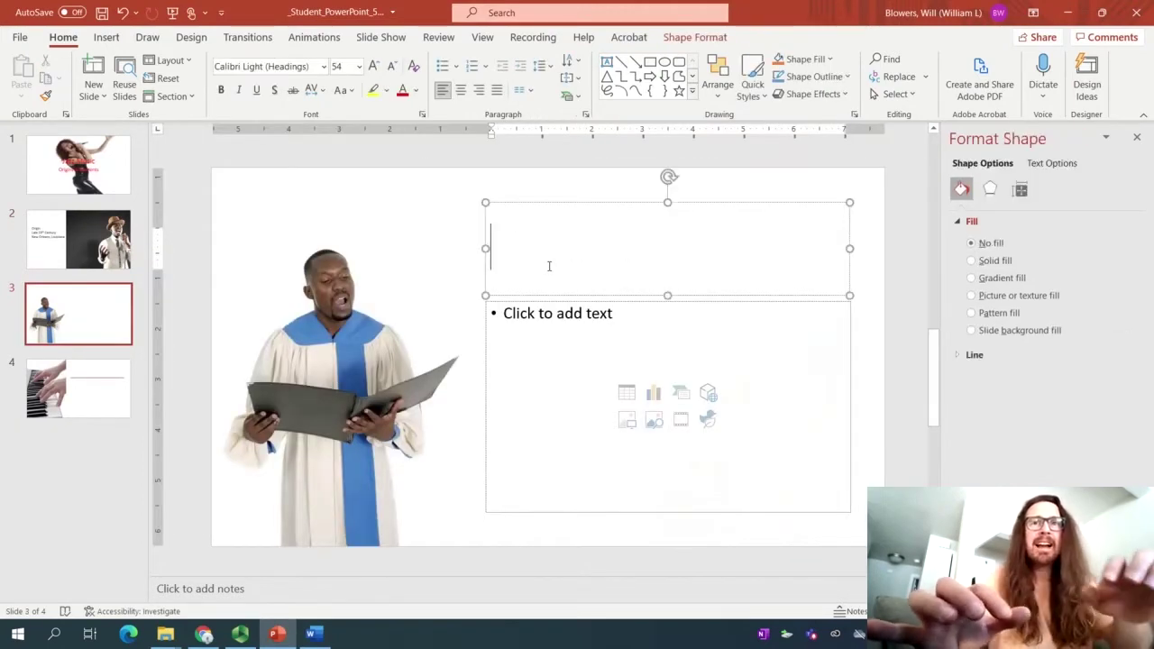
text(Musi)
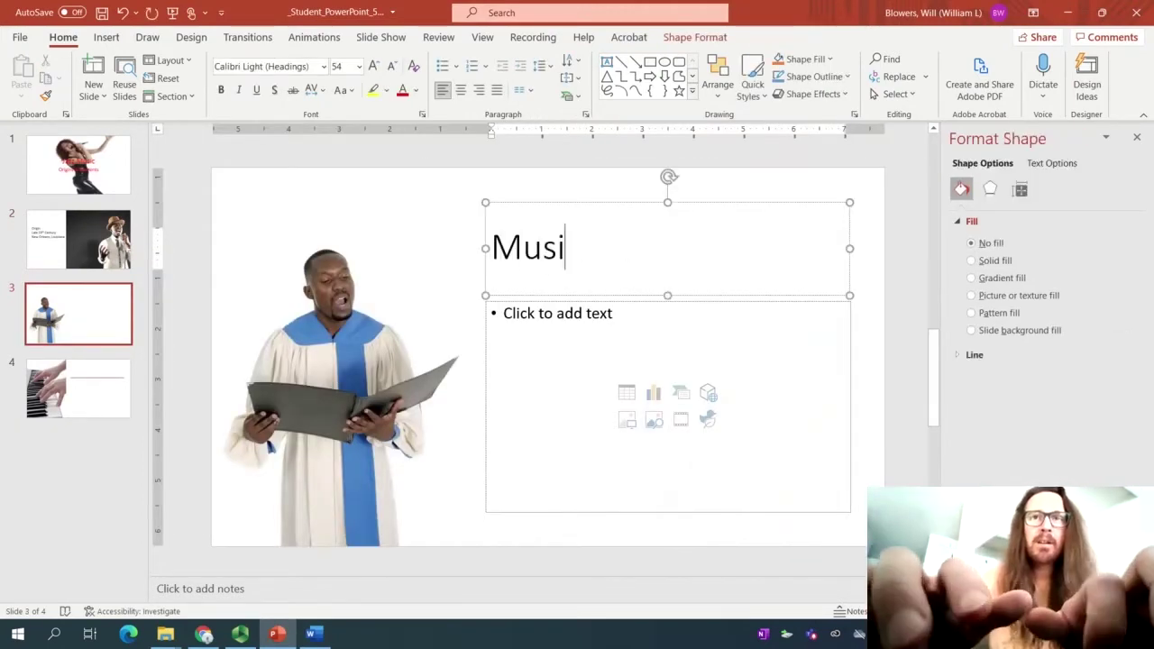
text(cal Origins)
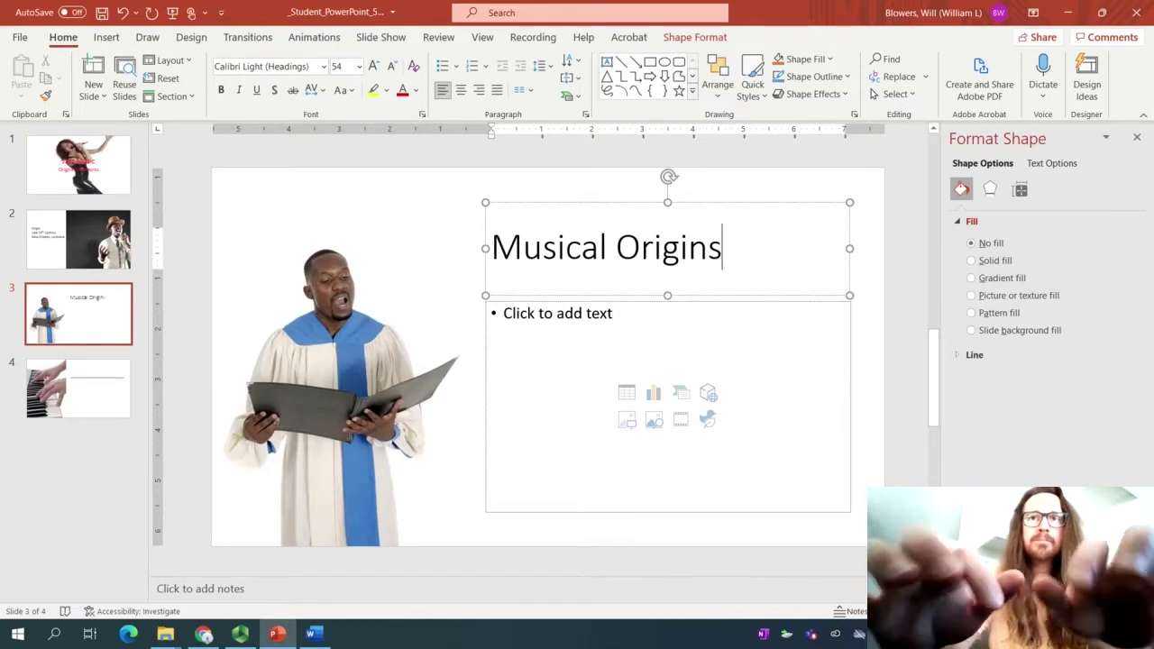
Check the picture settings of instruction 8 in Word, and set the color tone of slide 3's picture to Temperature: 4700 K in PowerPoint
click(313, 632)
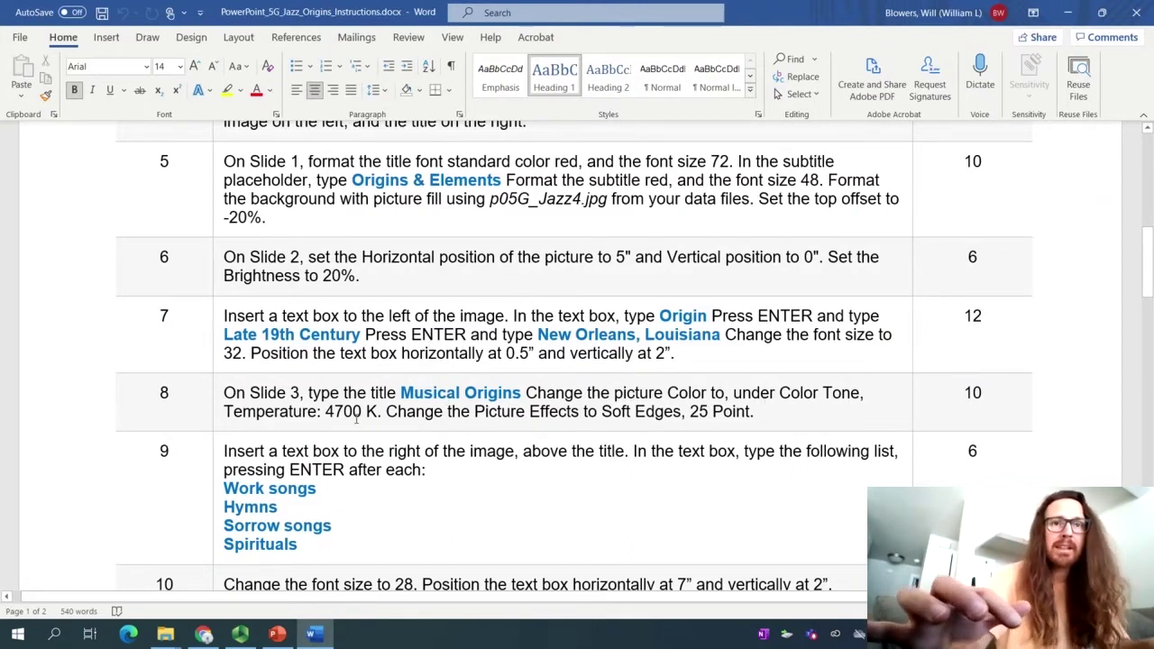
click(240, 634)
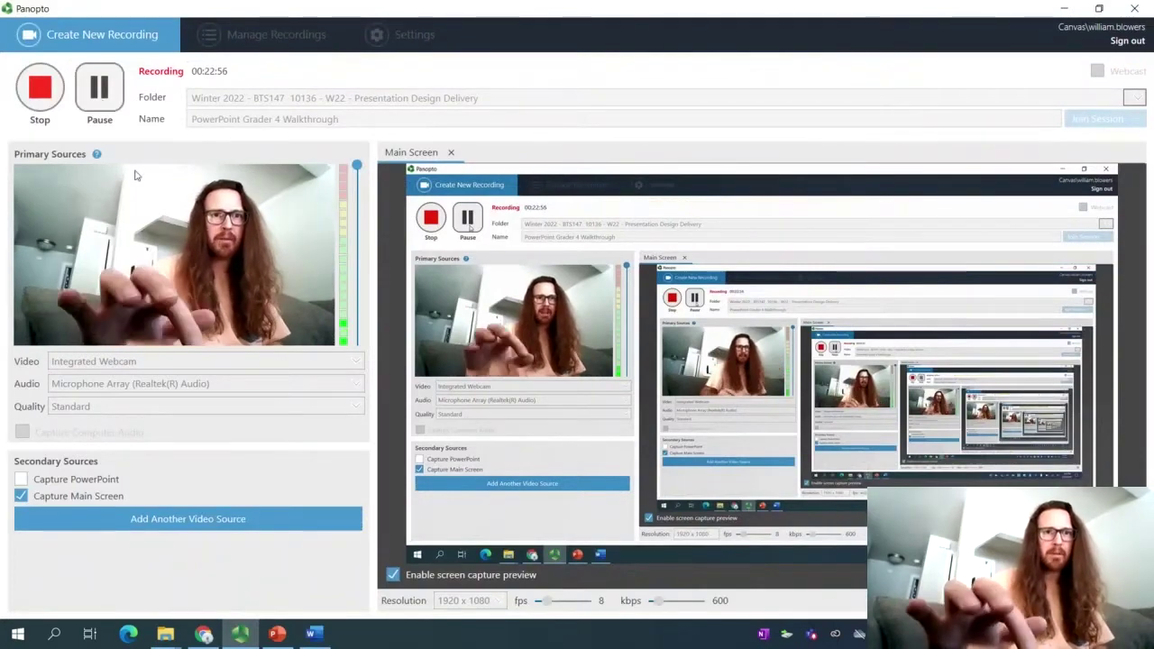
click(275, 636)
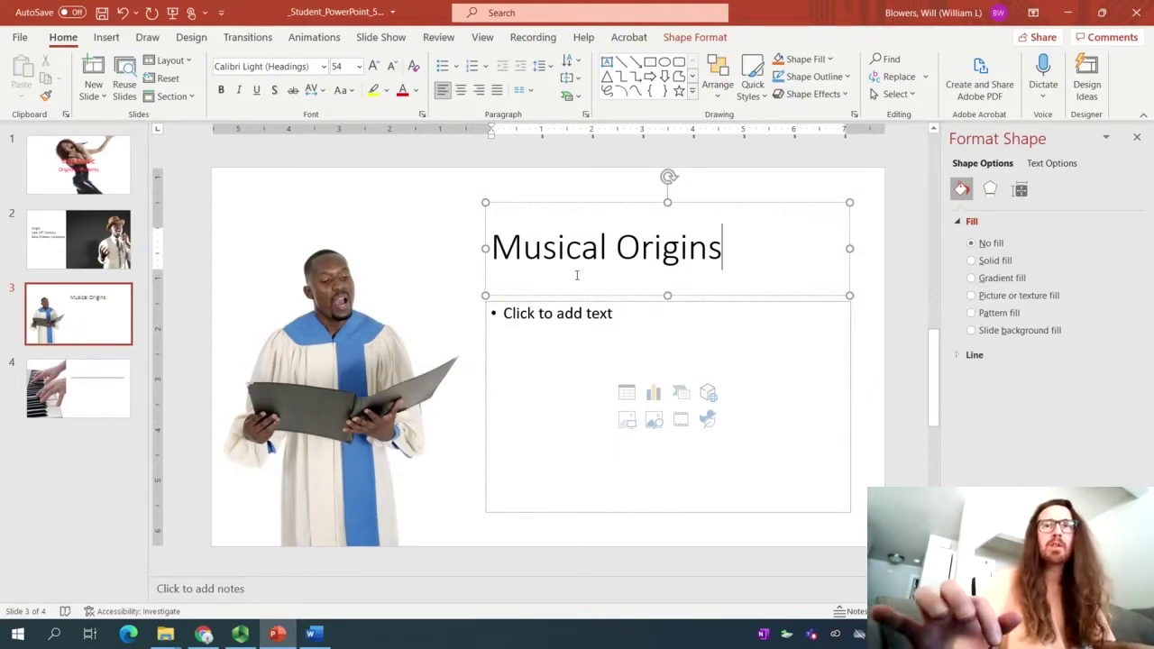
click(334, 363)
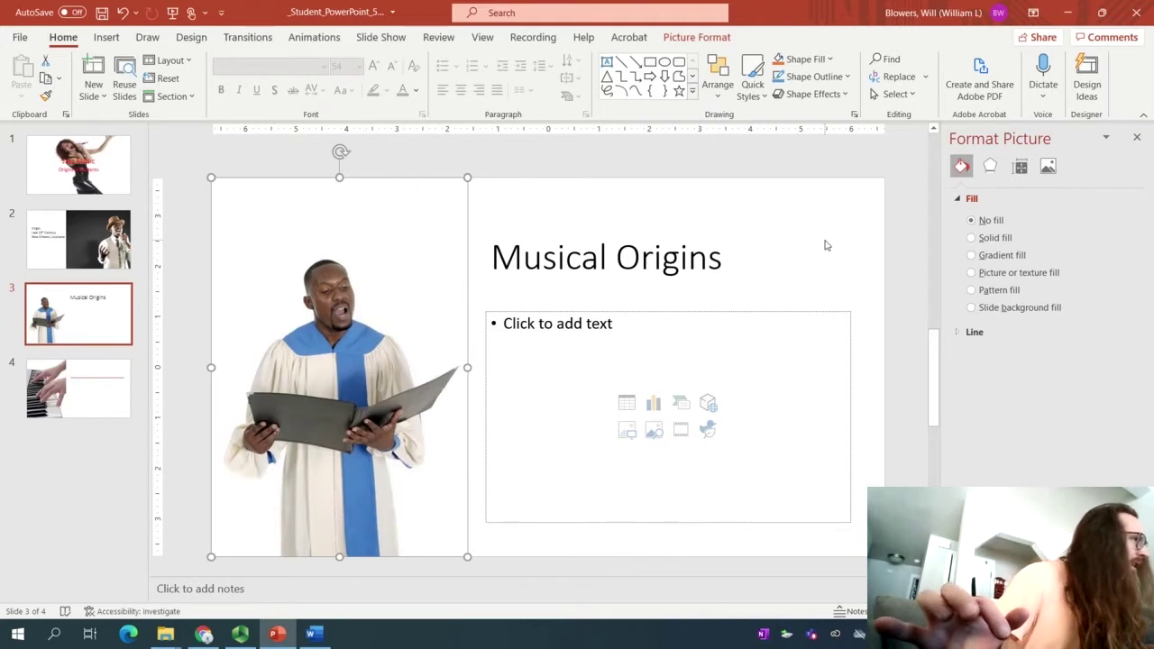
click(696, 39)
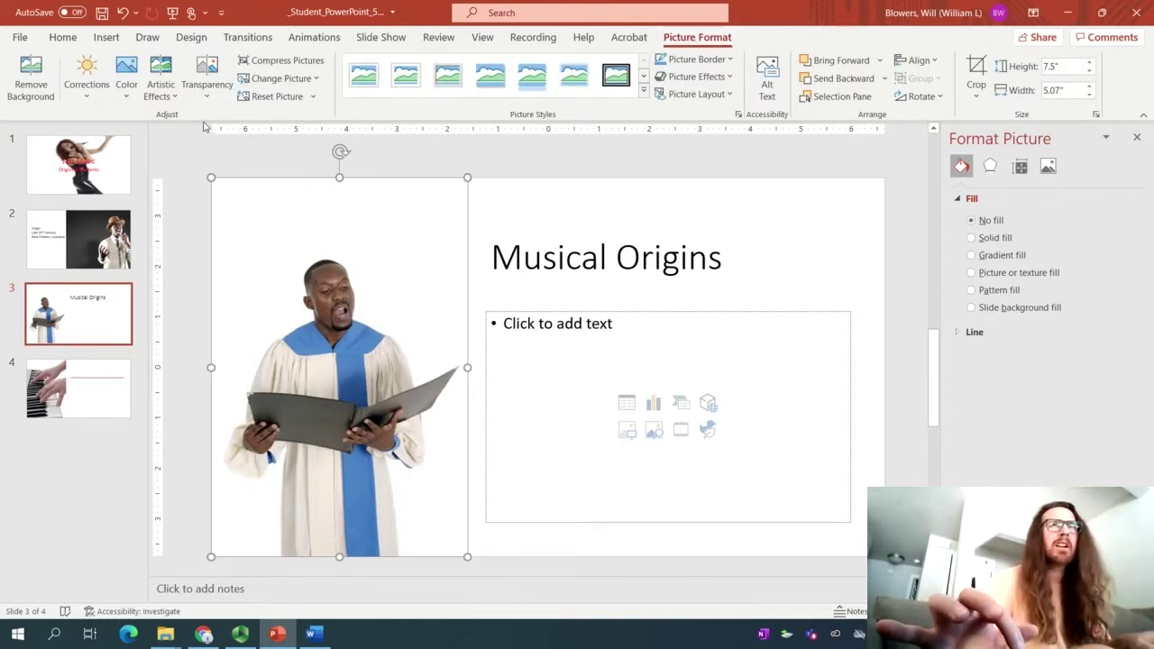
click(137, 104)
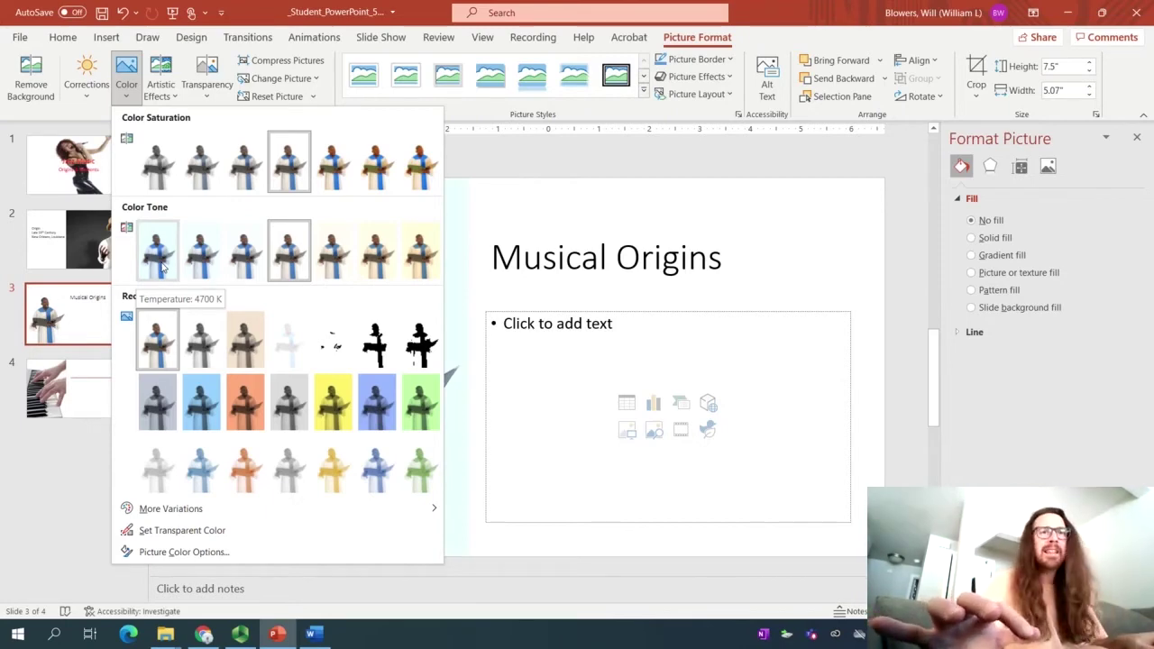
click(160, 266)
key(alt+Tab)
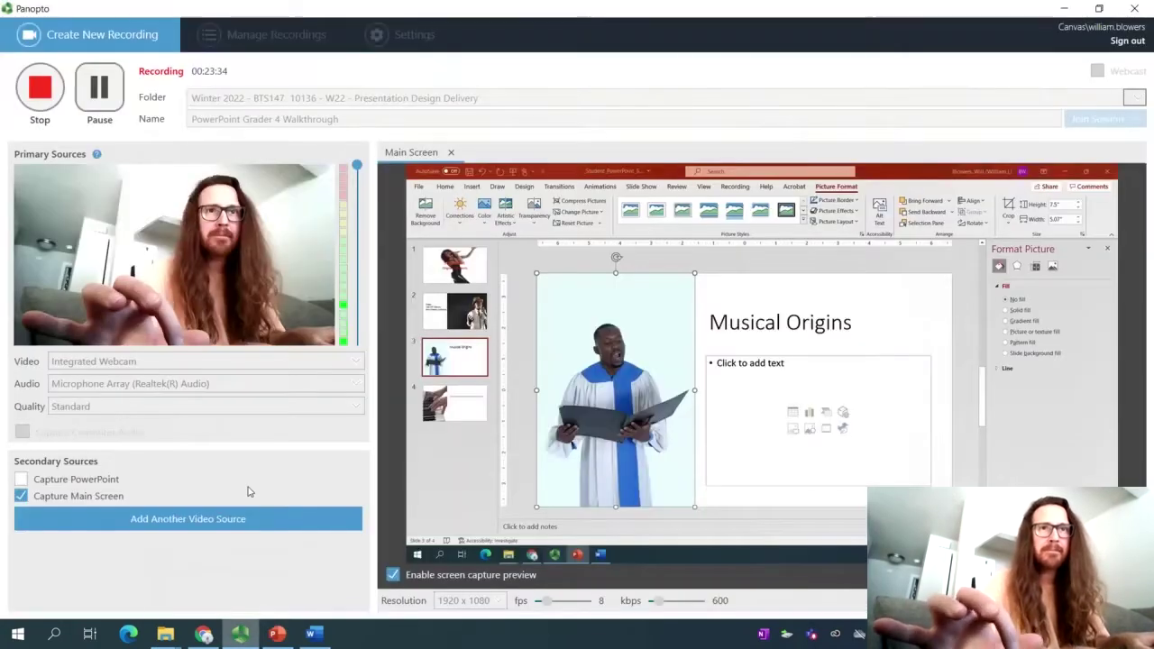
click(99, 87)
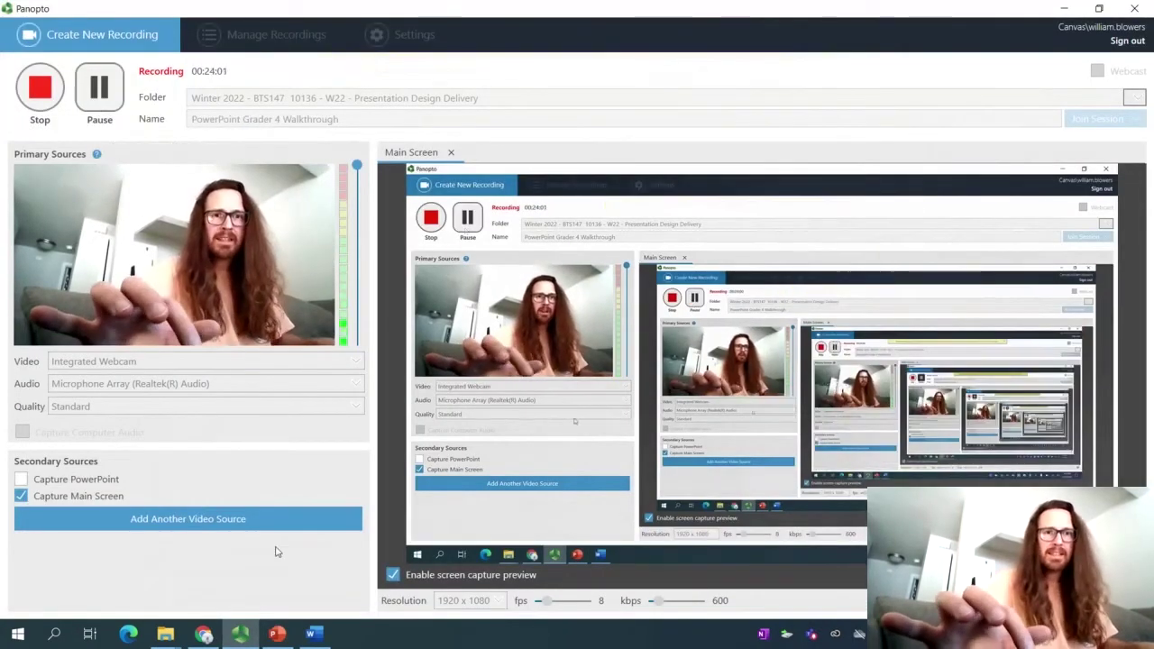
click(277, 633)
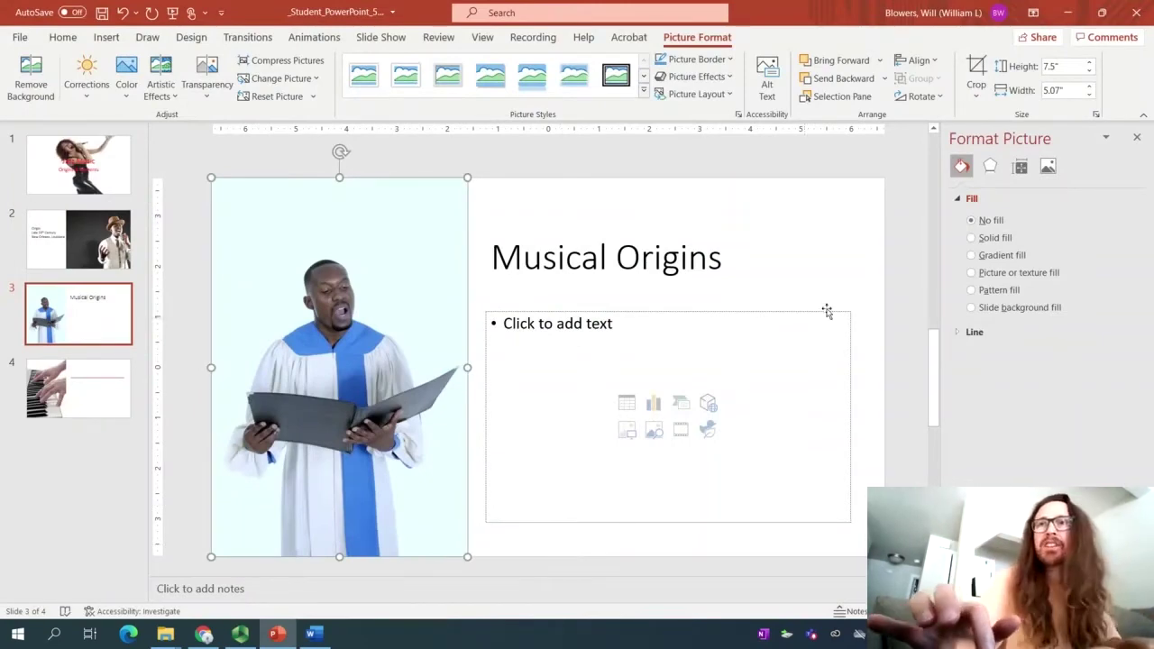
Apply the 25 Point Soft Edges picture effect to the choir singer picture on slide 3
click(990, 166)
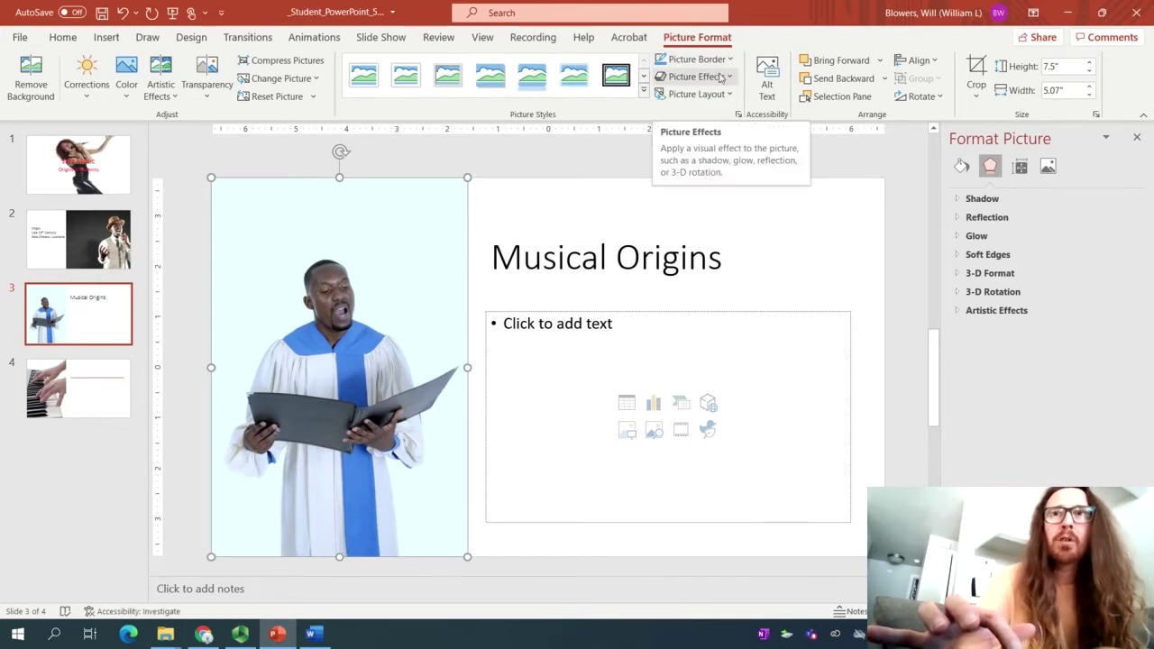
click(726, 78)
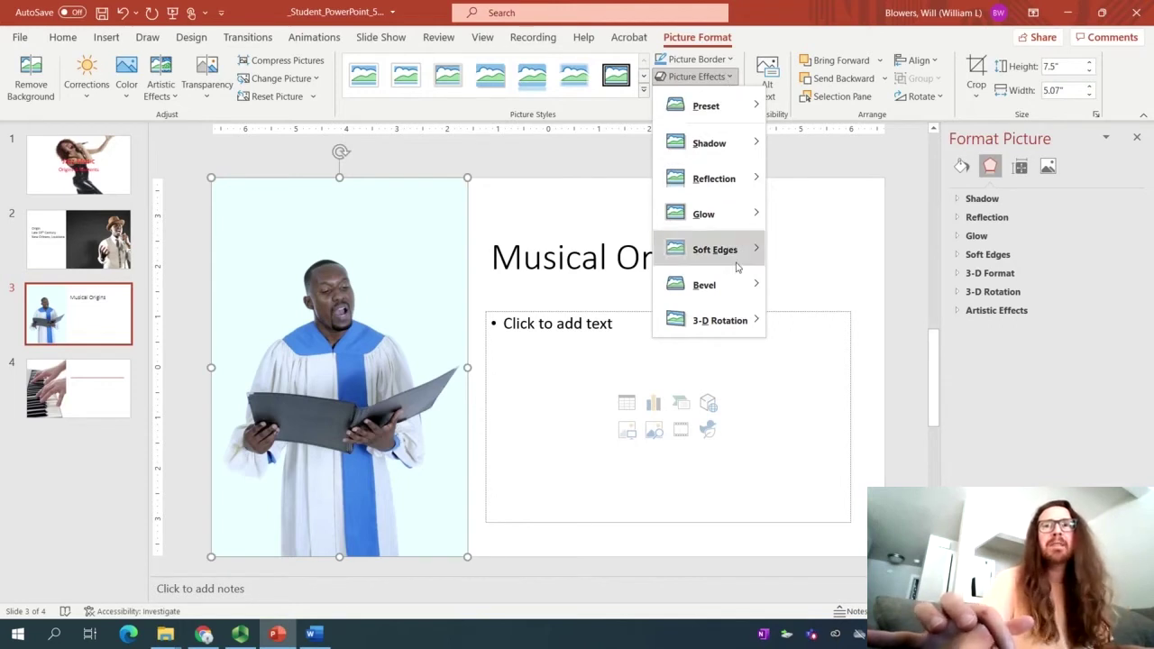
mouse_move(722, 261)
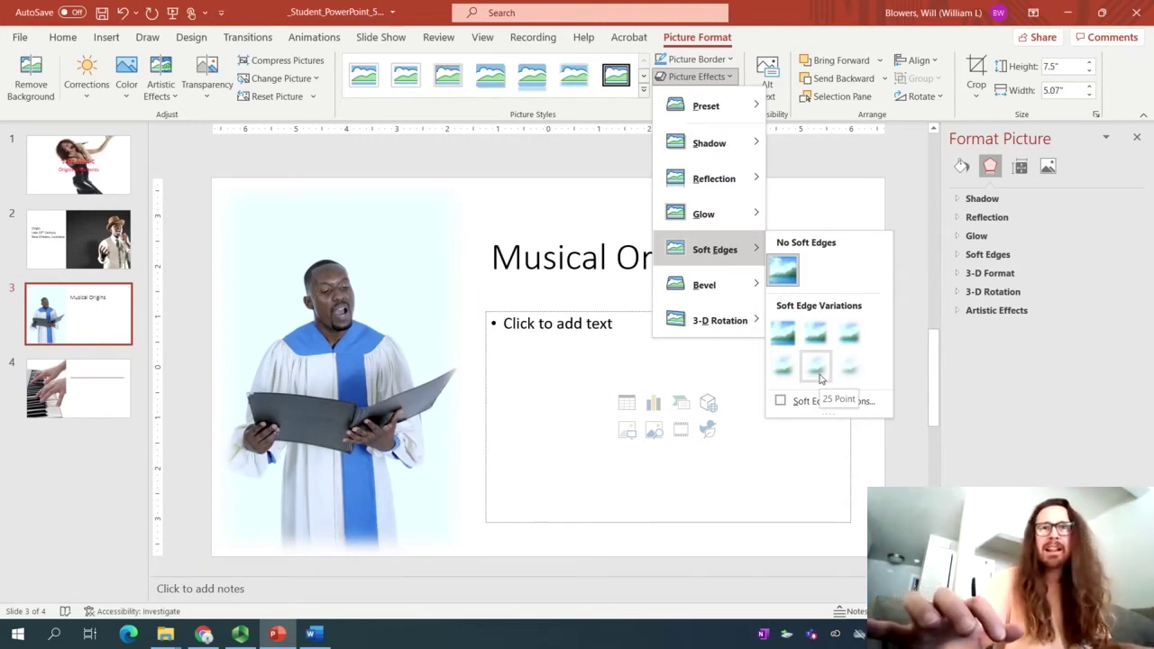
click(816, 370)
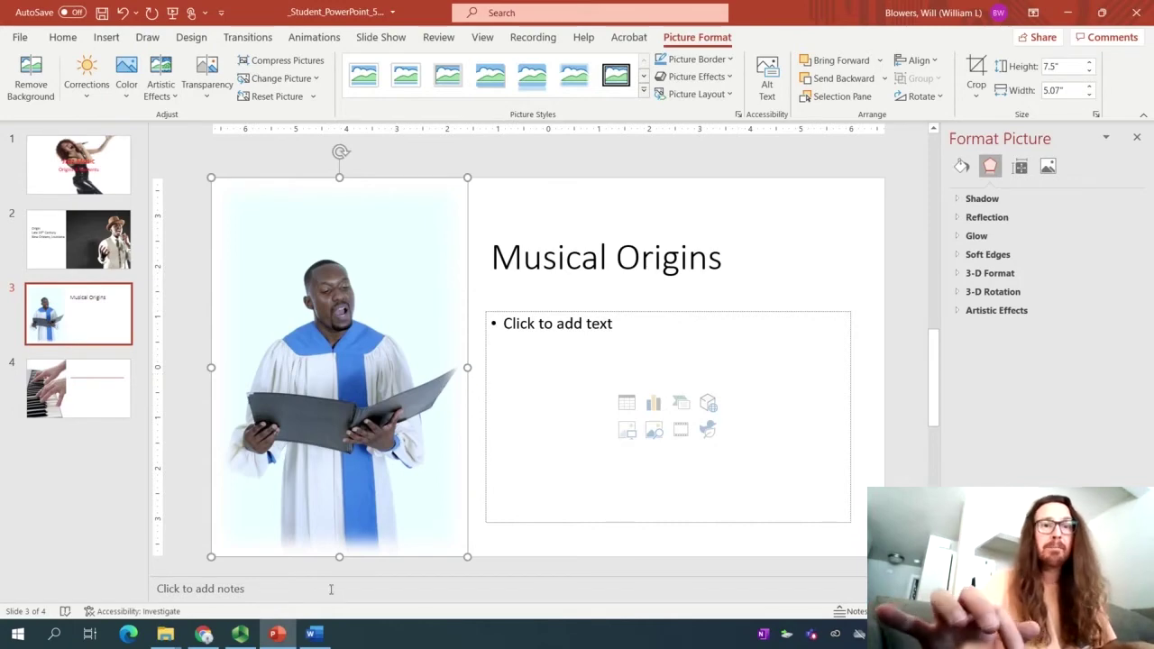
click(240, 634)
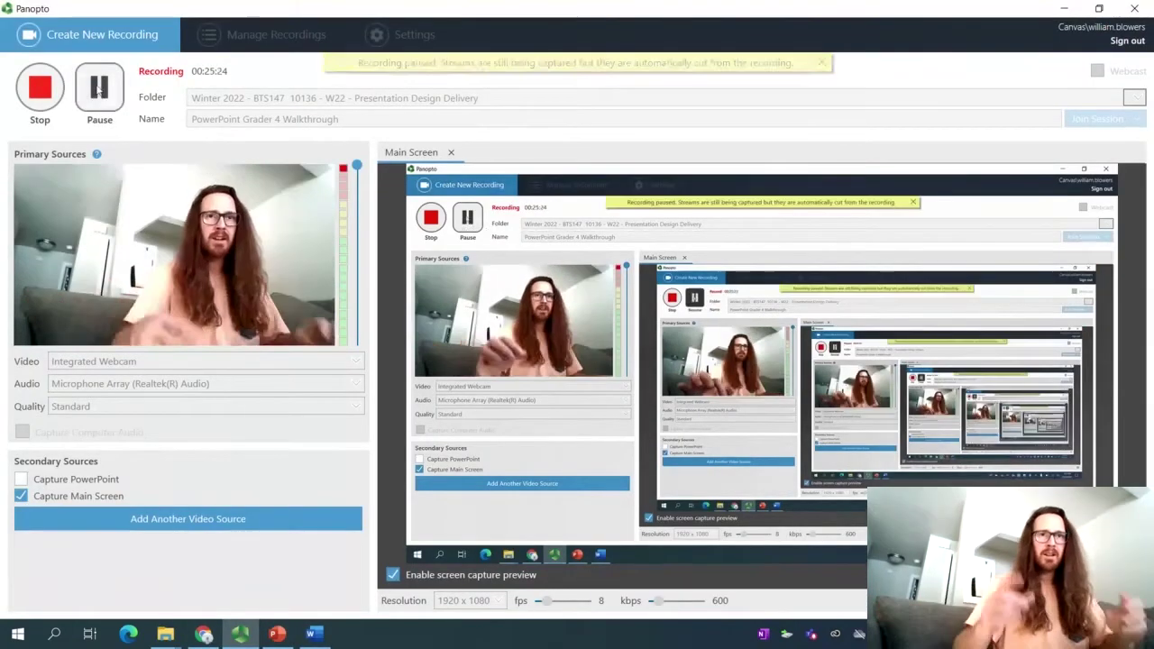
click(284, 637)
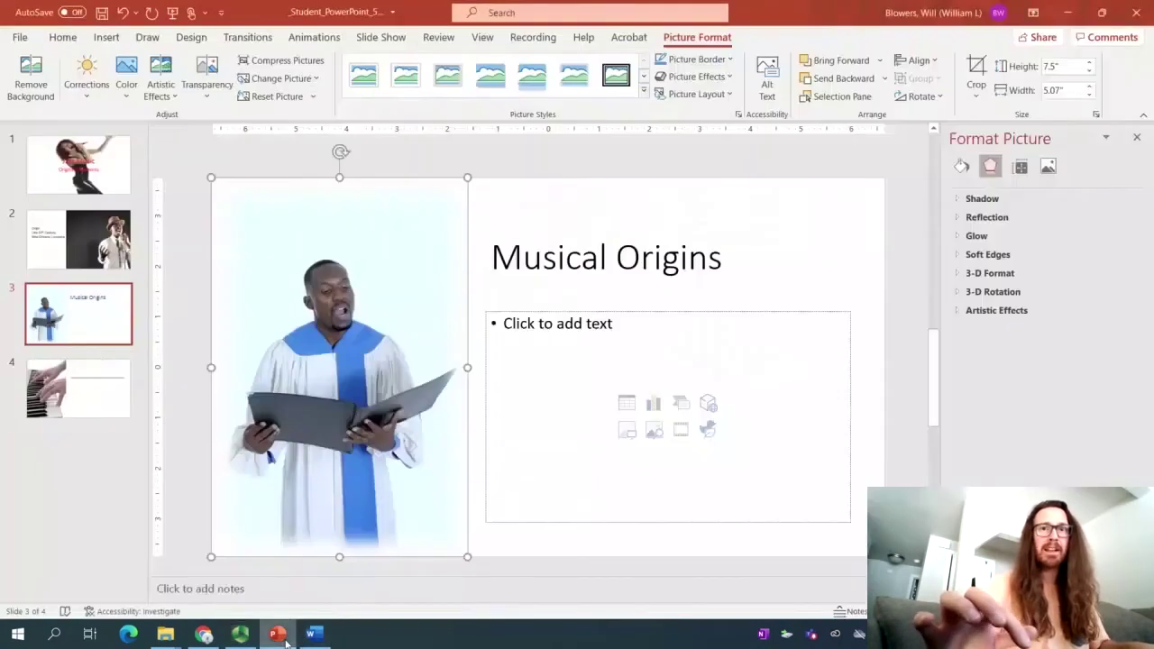
Delete the empty content placeholder on slide 3 and move the Musical Origins title down into the lower half of the slide
click(642, 313)
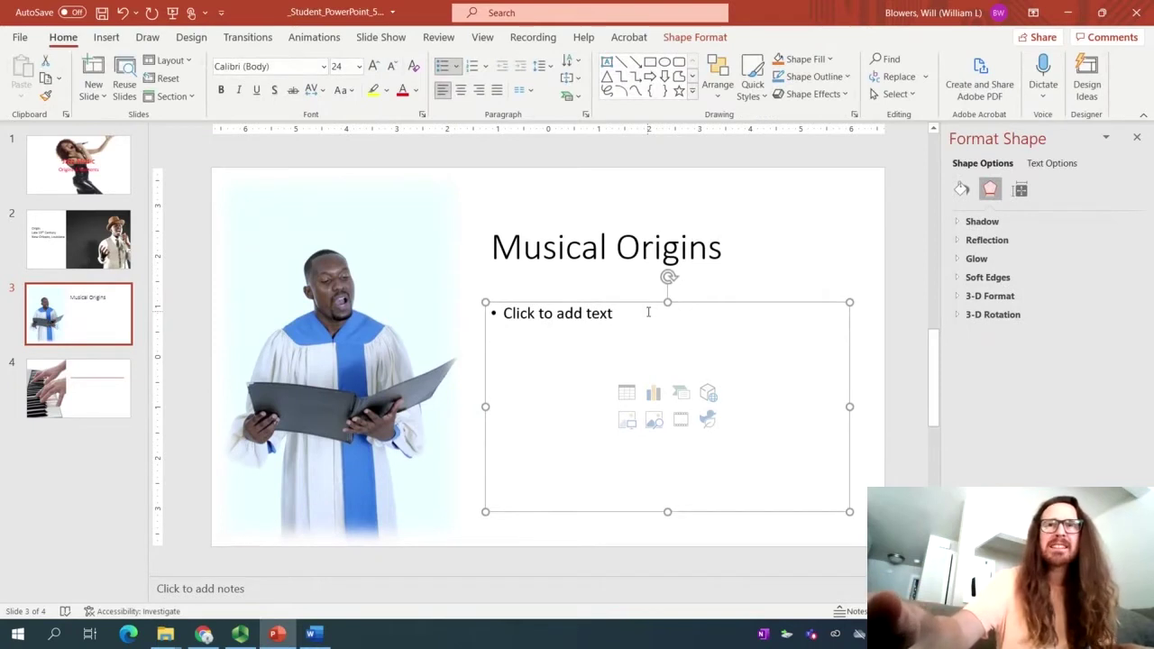
key(Delete)
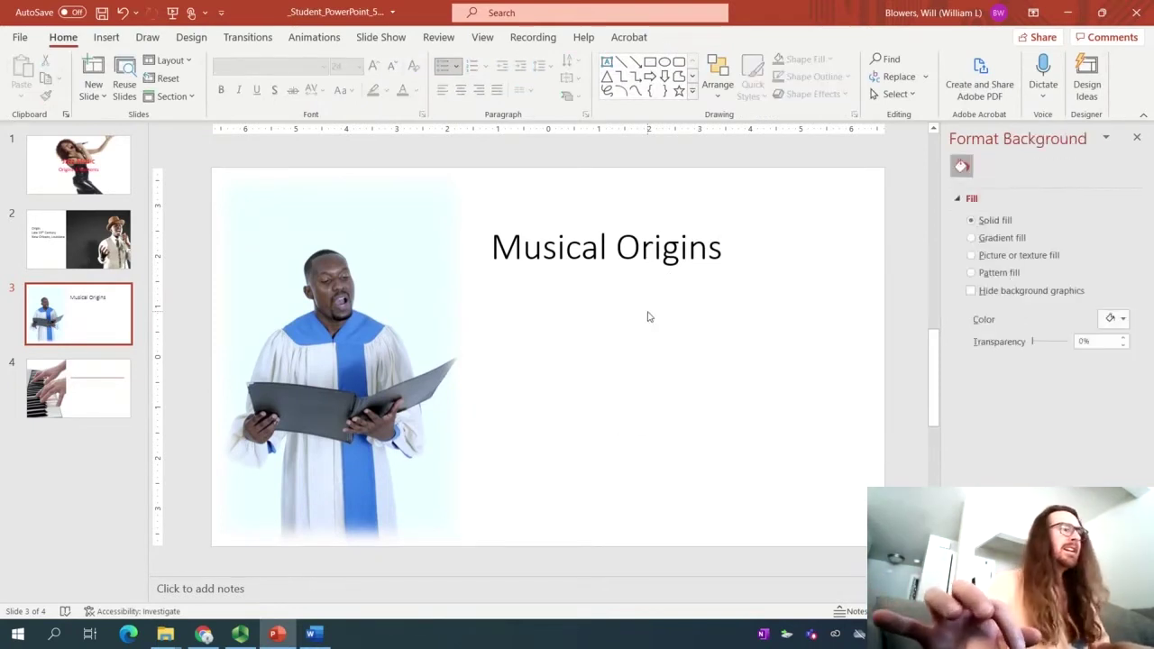
click(663, 238)
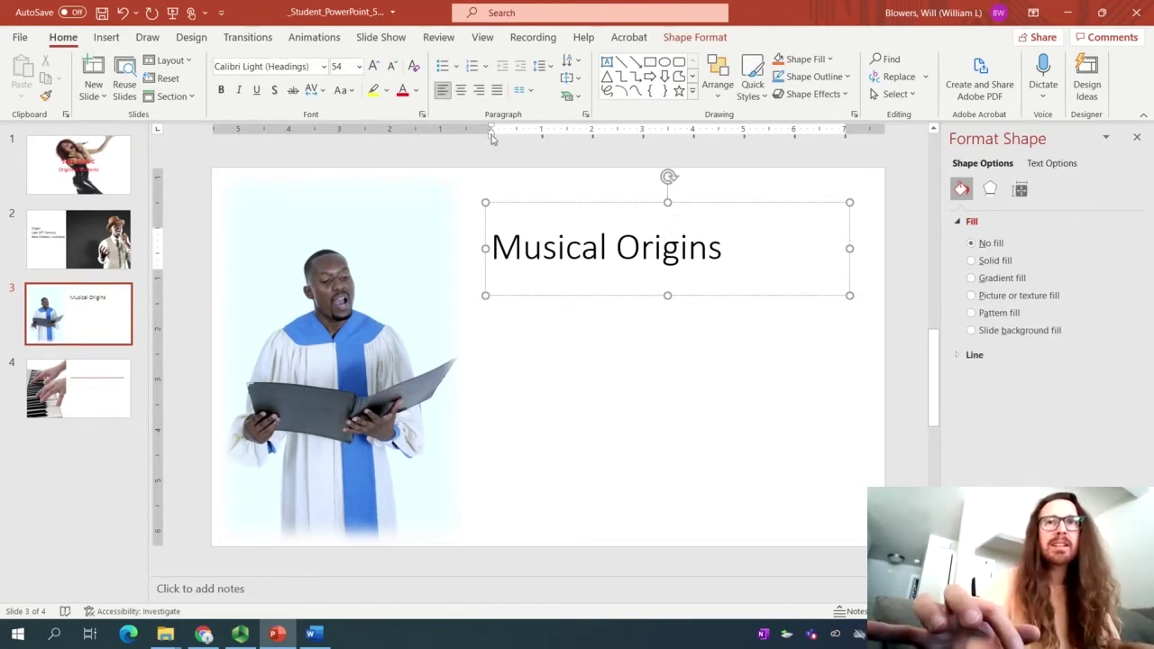
drag(559, 201, 569, 351)
click(579, 292)
Insert a wide text box above slide 3's title, listing Work songs, Hymns, Sorrow Songs and Spirituals on separate lines
click(109, 39)
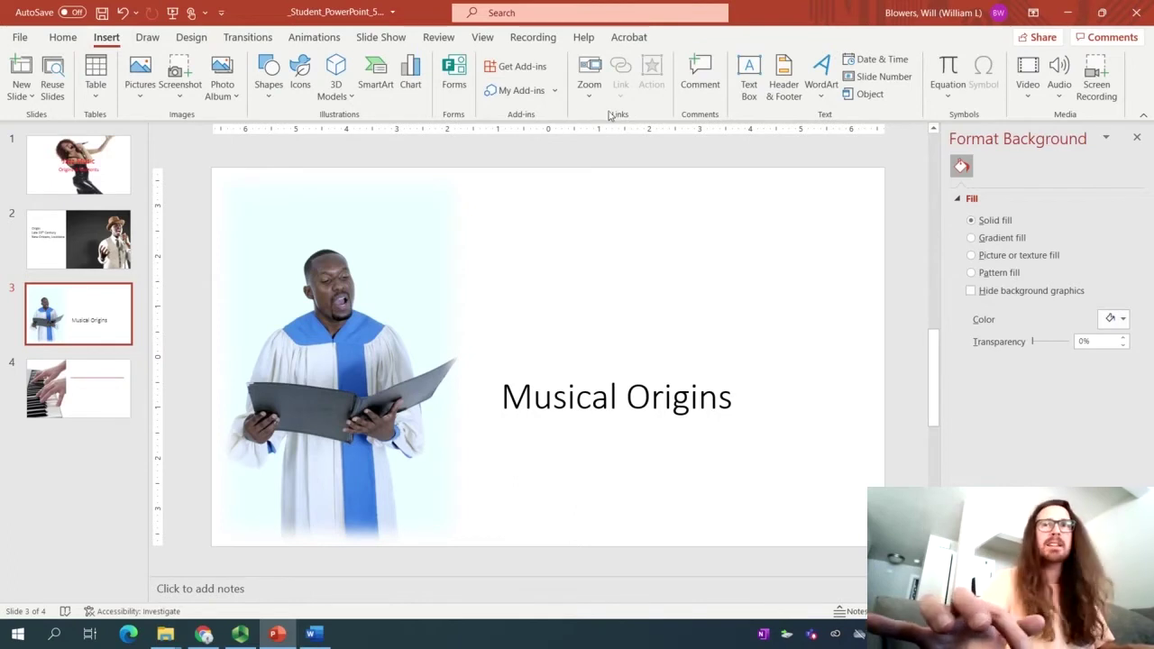
click(748, 77)
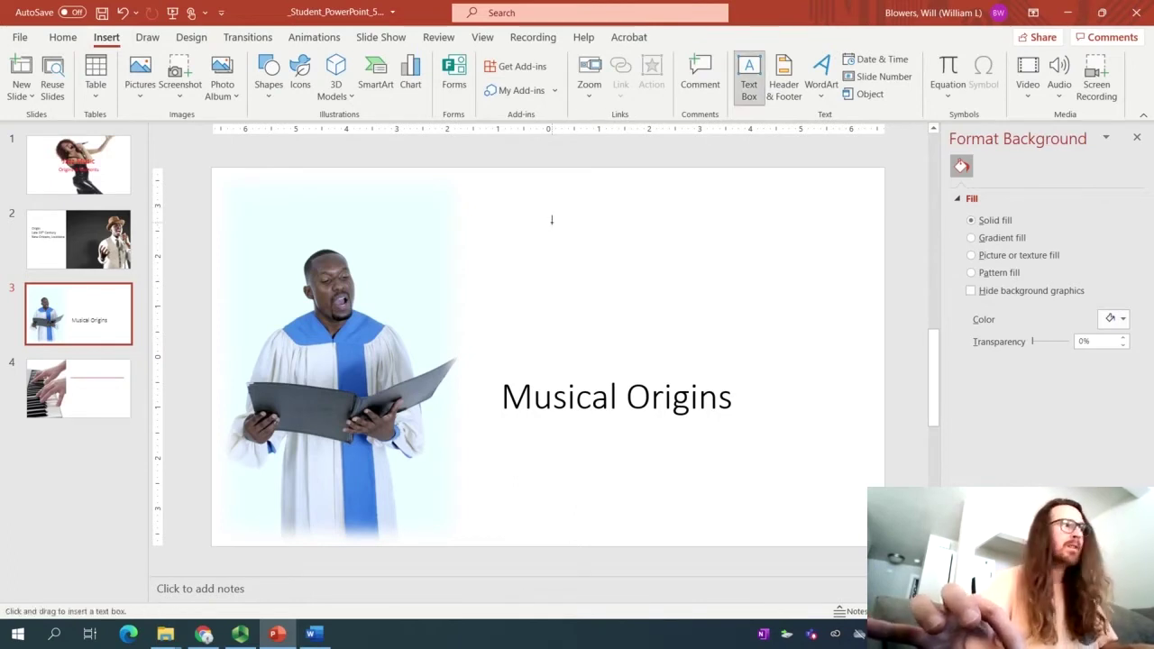
drag(552, 219, 553, 272)
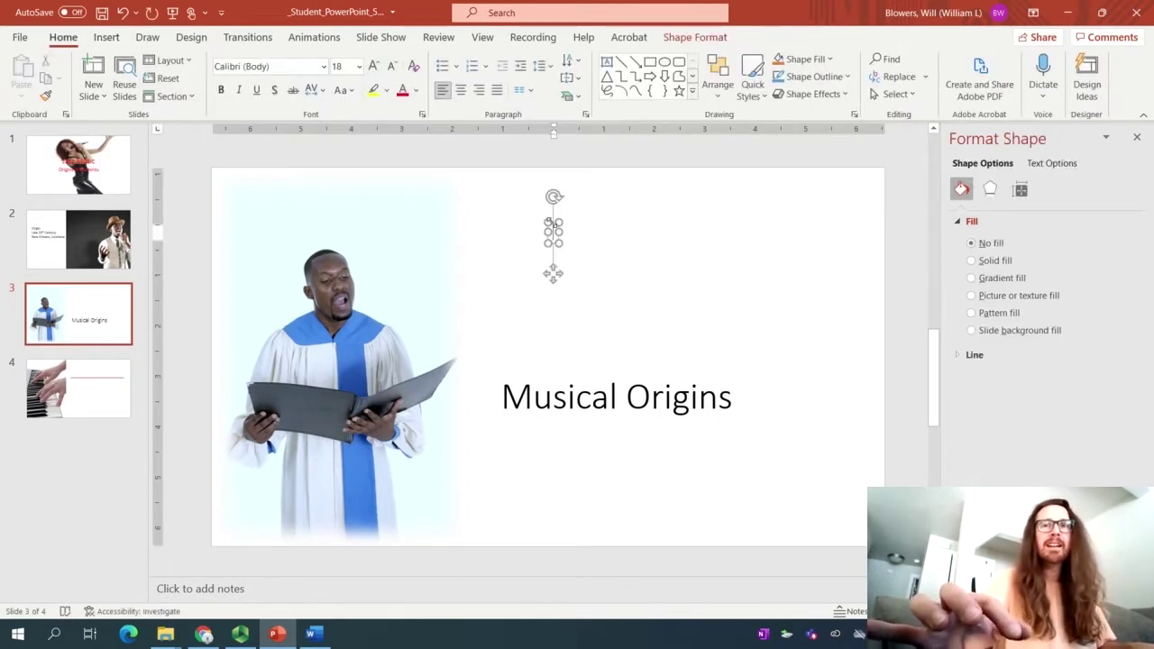
text(Work songs)
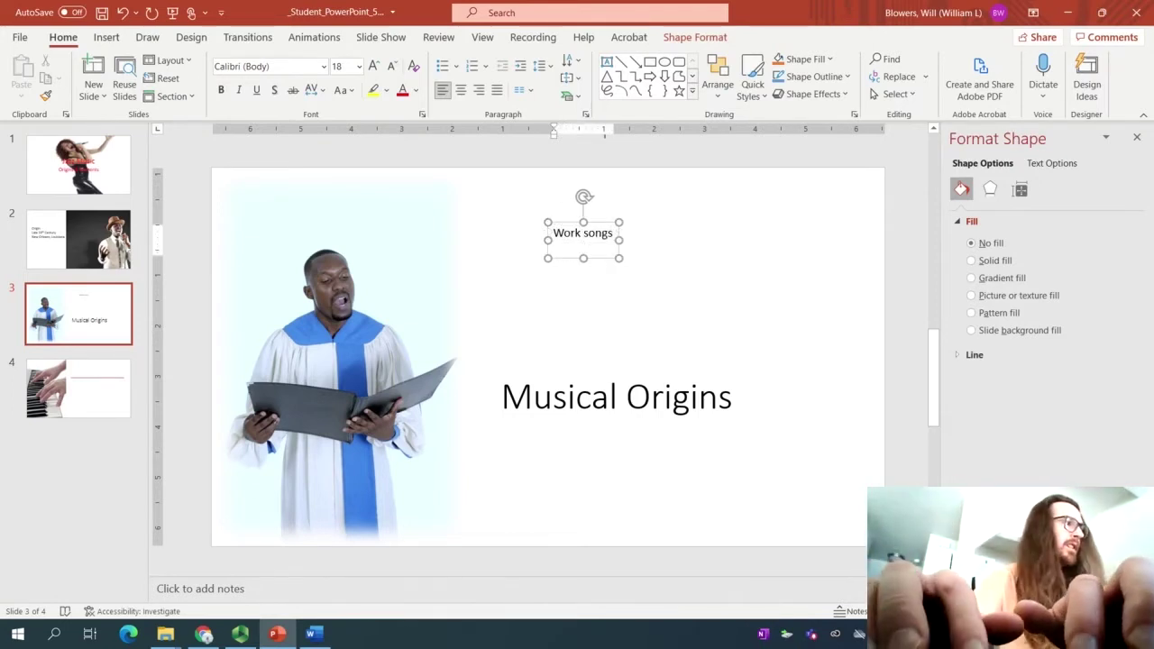
key(Return)
text(Hymns)
key(Return)
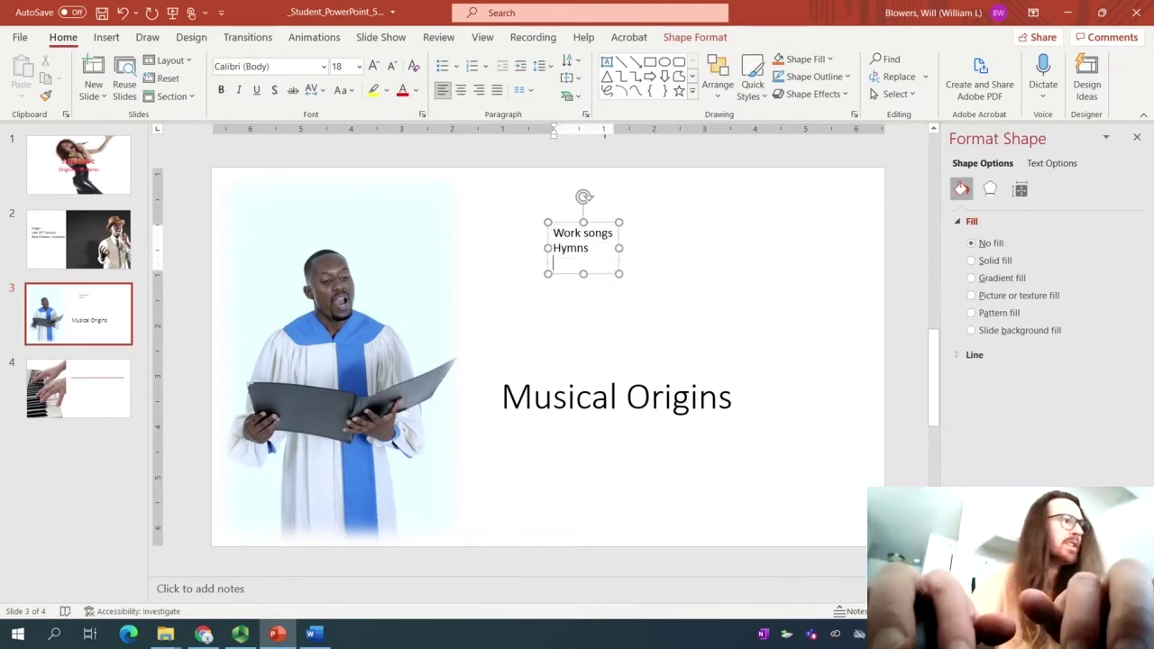
text(Sorrow Songs)
key(Return)
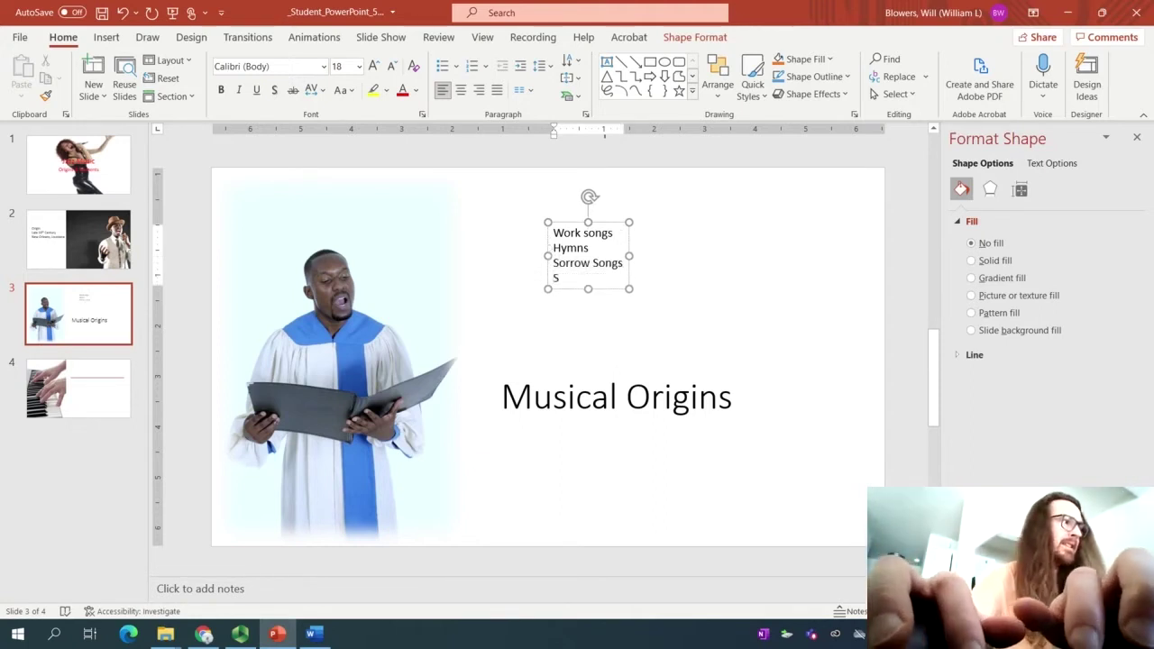
text(Spirituals)
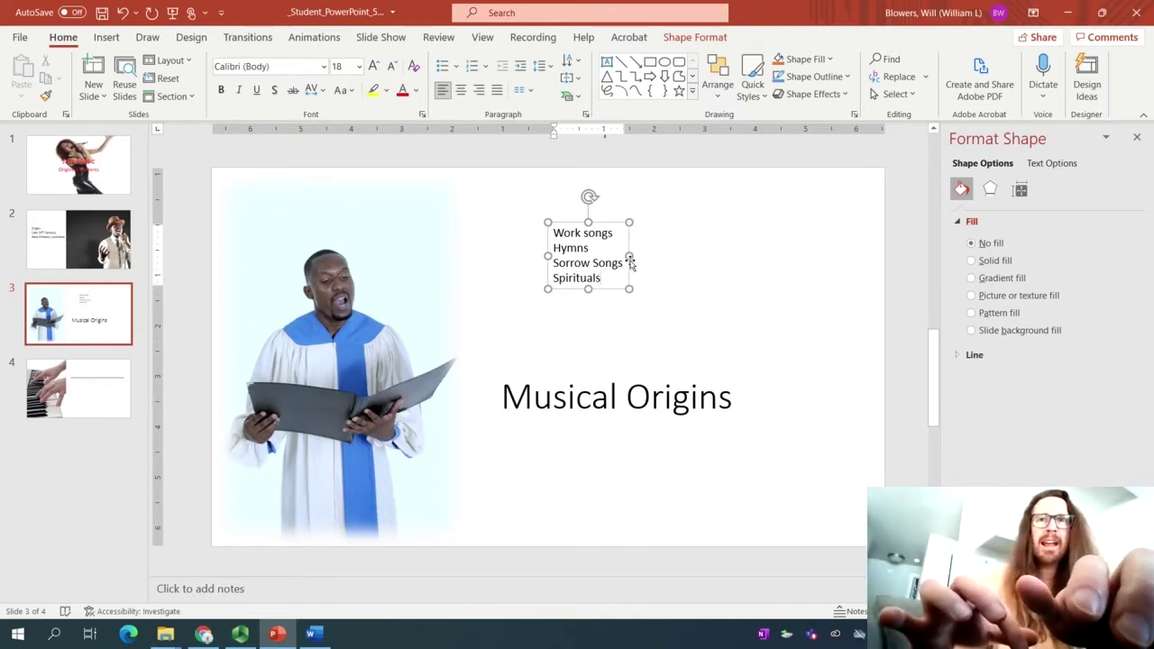
drag(630, 256, 836, 254)
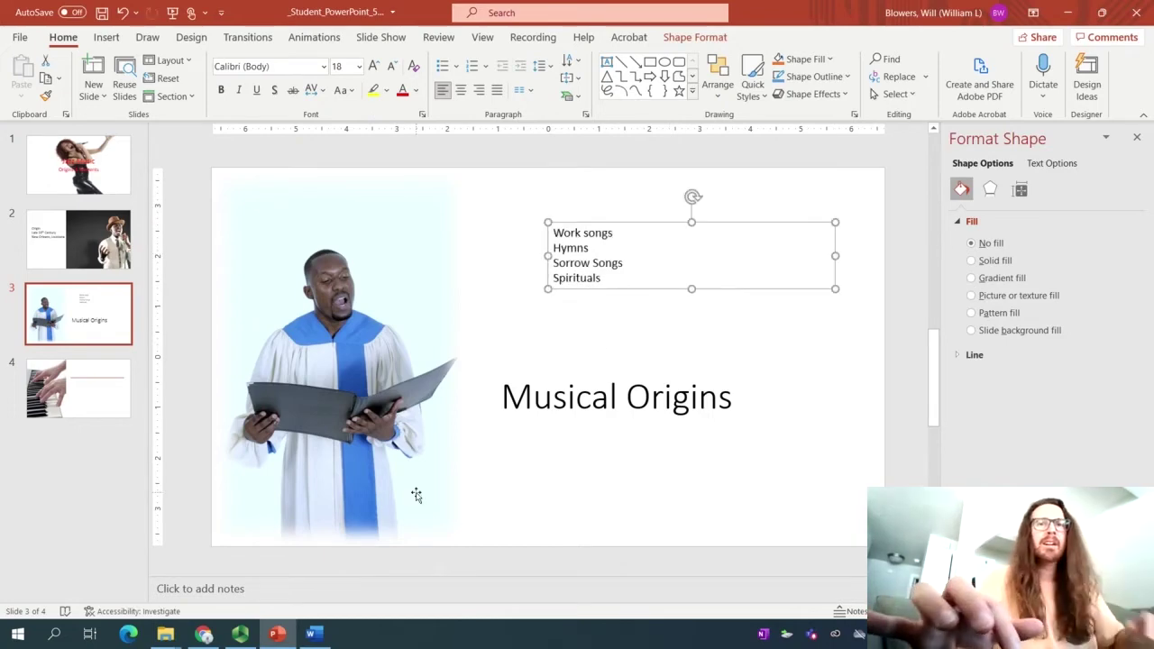
Switch to the Word instructions and review instructions 9 and 10 on the slide 3 text box's list, font size and position
click(314, 635)
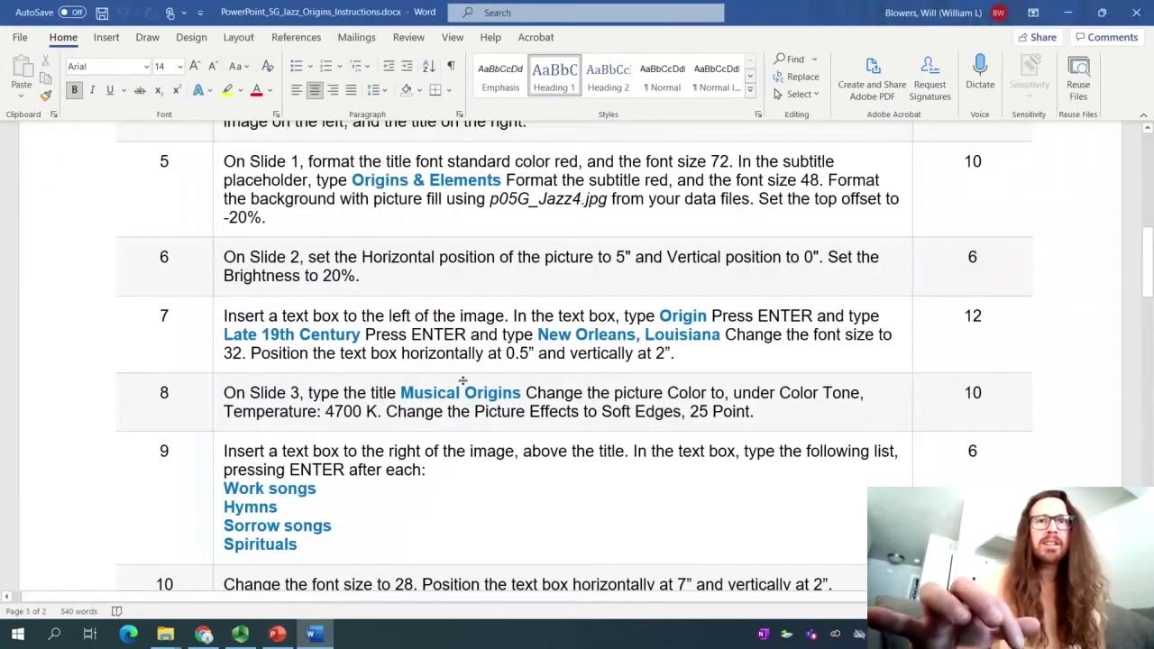
scroll(462, 381, down, 2)
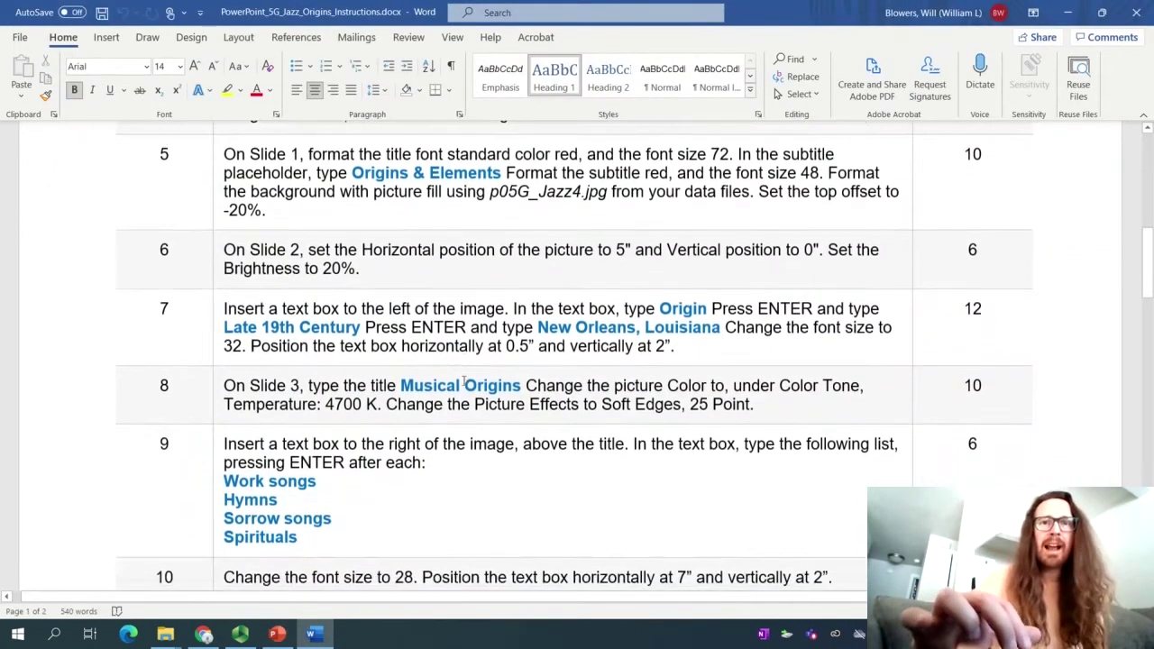
scroll(464, 381, down, 1)
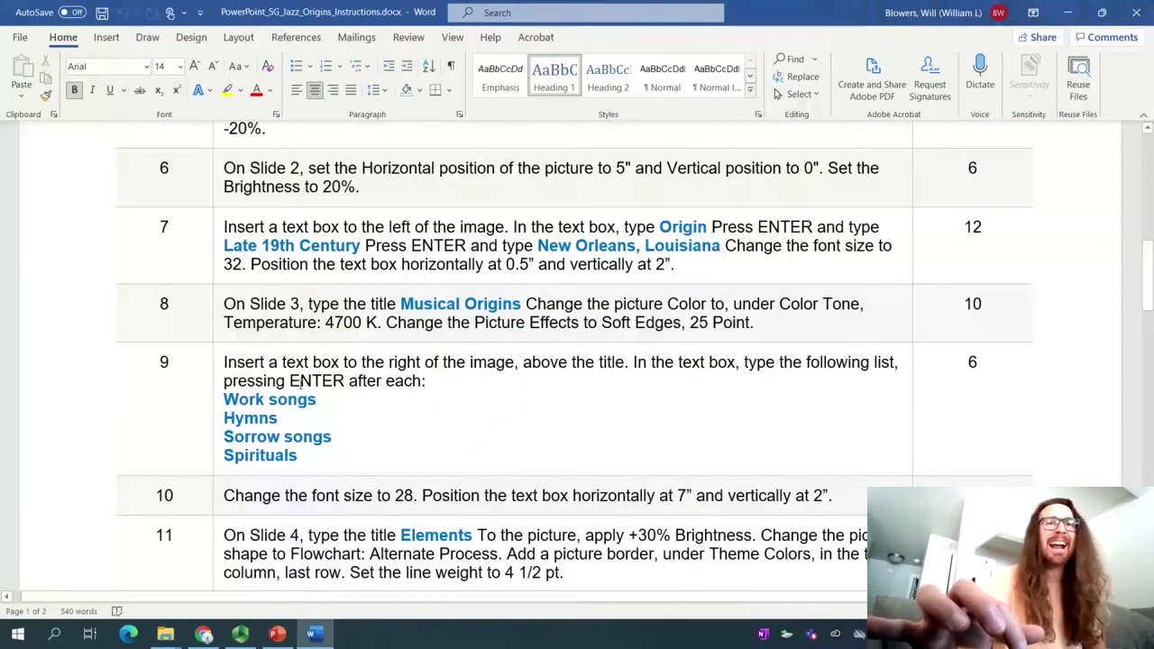
scroll(394, 460, down, 2)
scroll(394, 460, down, 3)
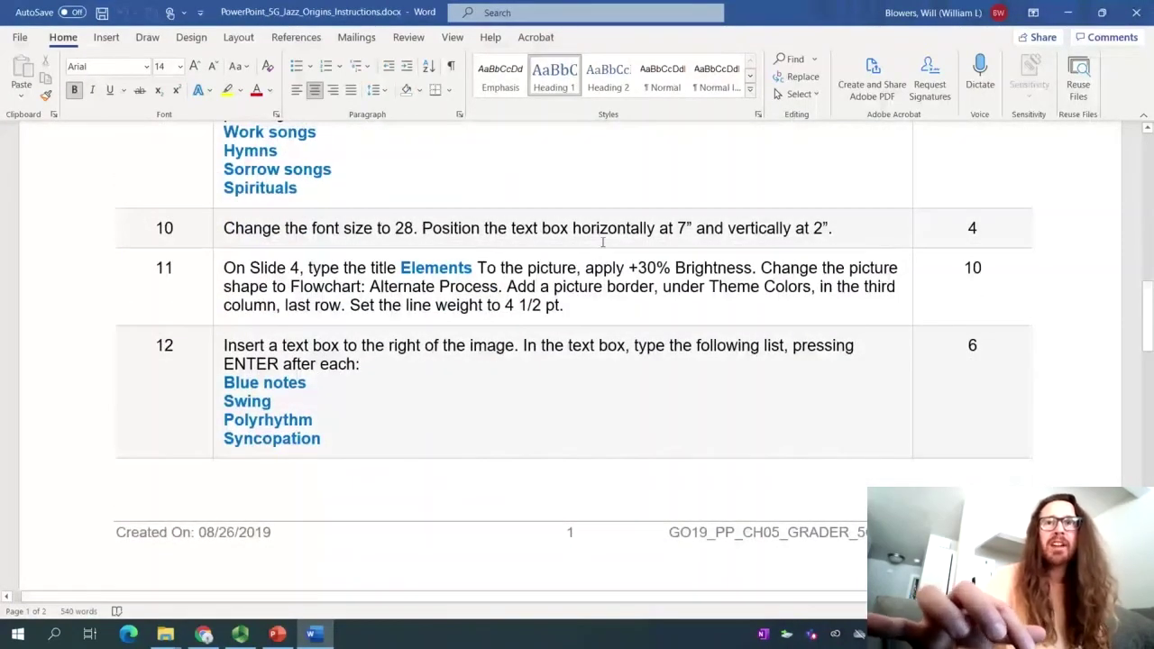
scroll(674, 230, up, 1)
scroll(674, 230, up, 1)
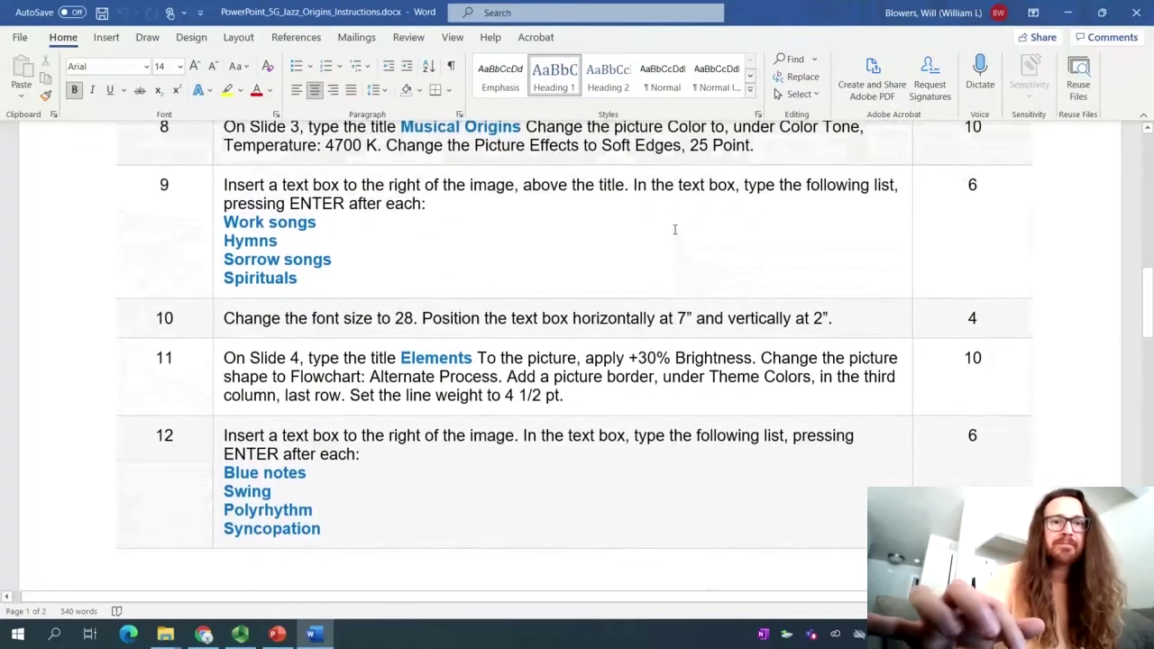
Return to PowerPoint and set the font size of all four list lines in slide 3's text box to 28
click(277, 634)
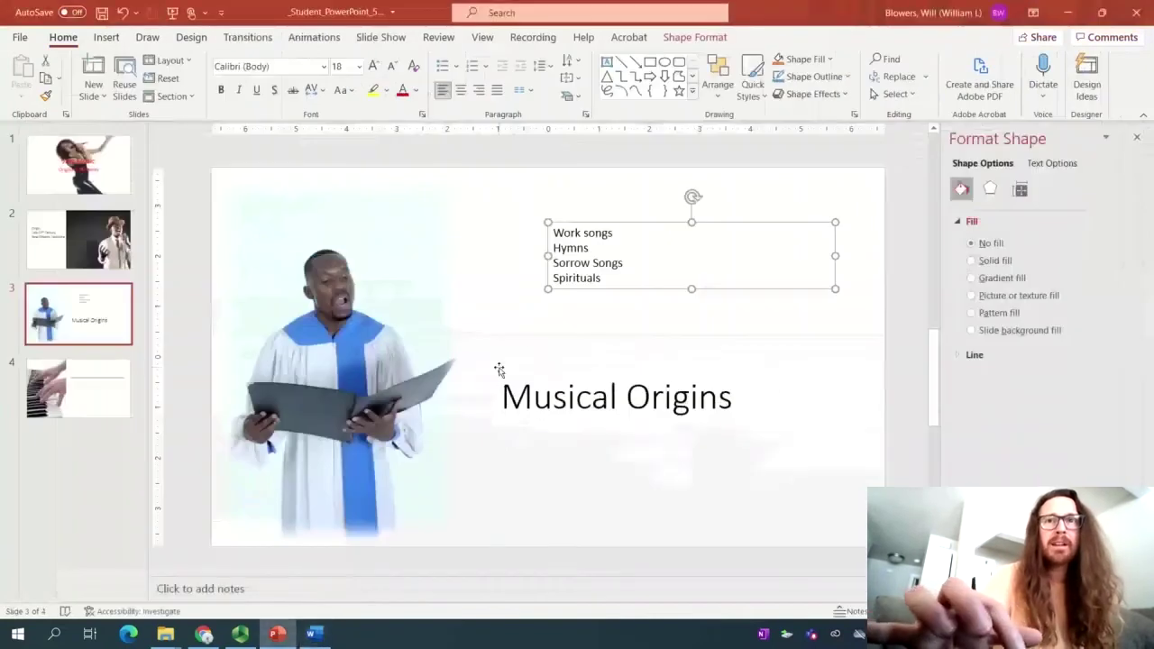
click(613, 279)
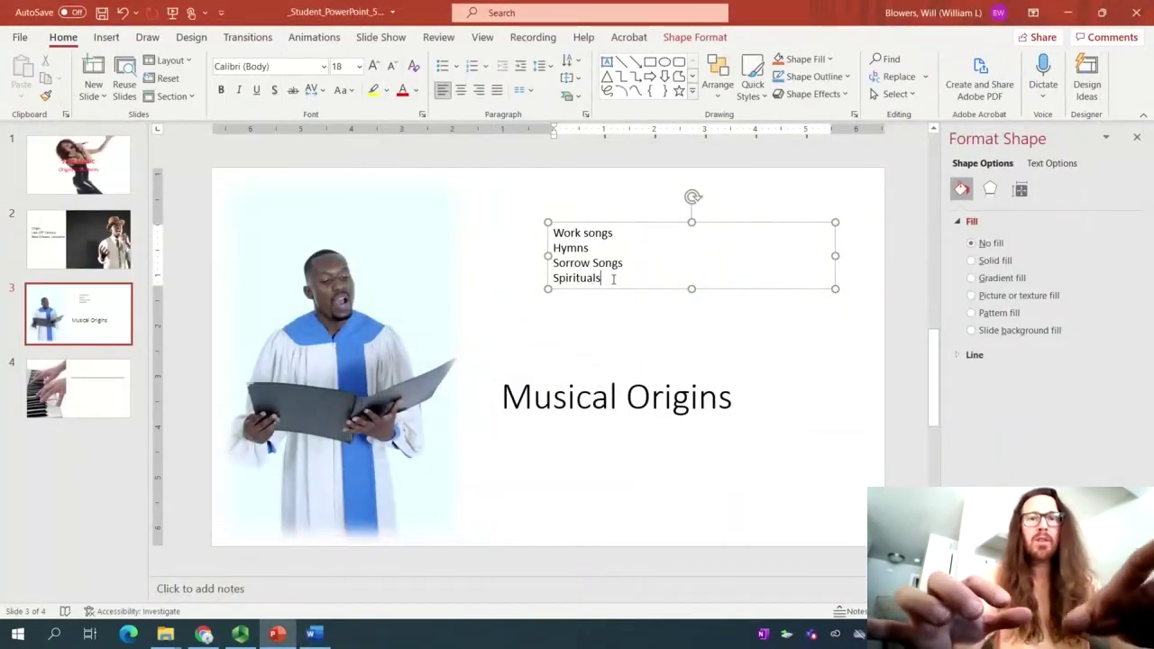
drag(613, 280, 550, 230)
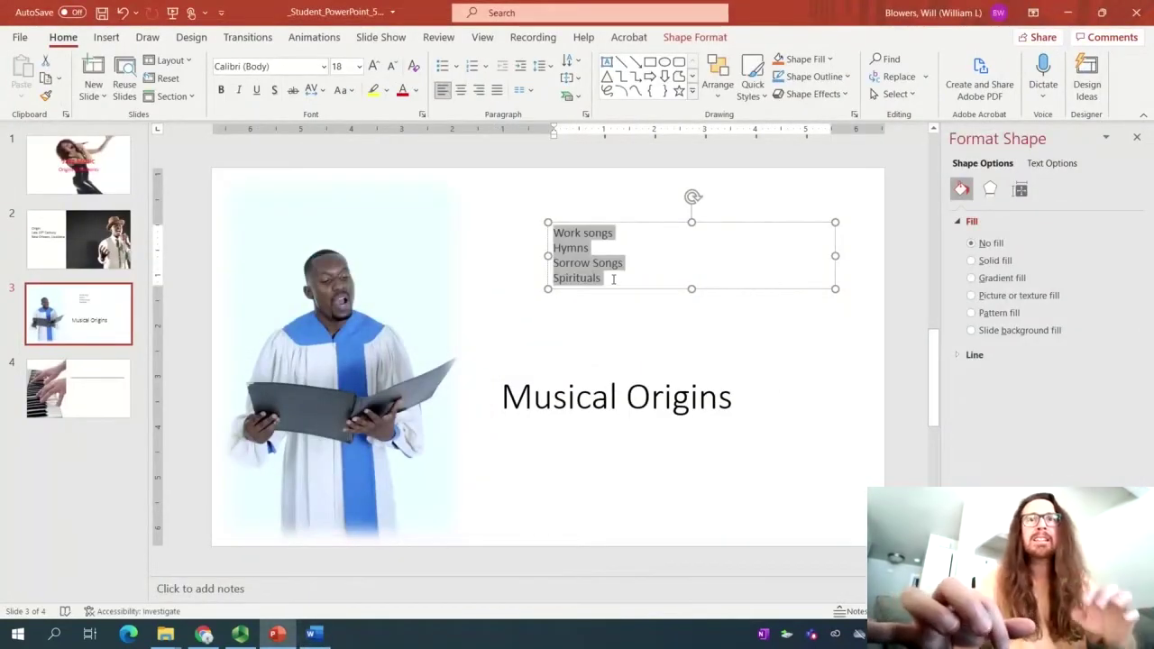
click(359, 66)
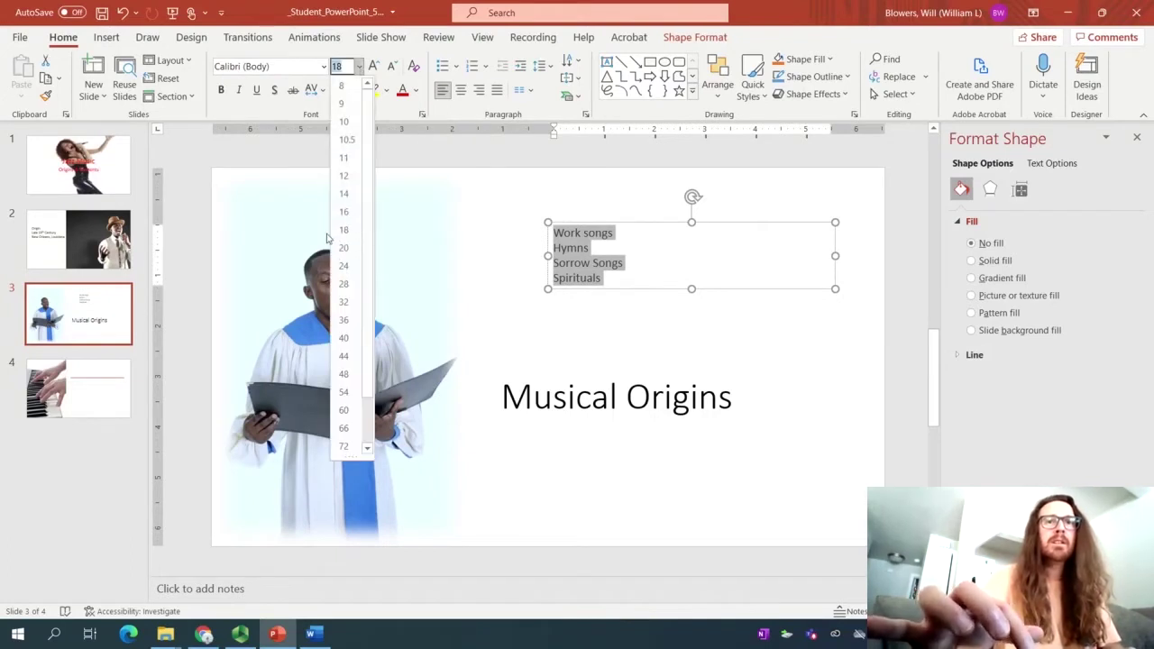
click(343, 284)
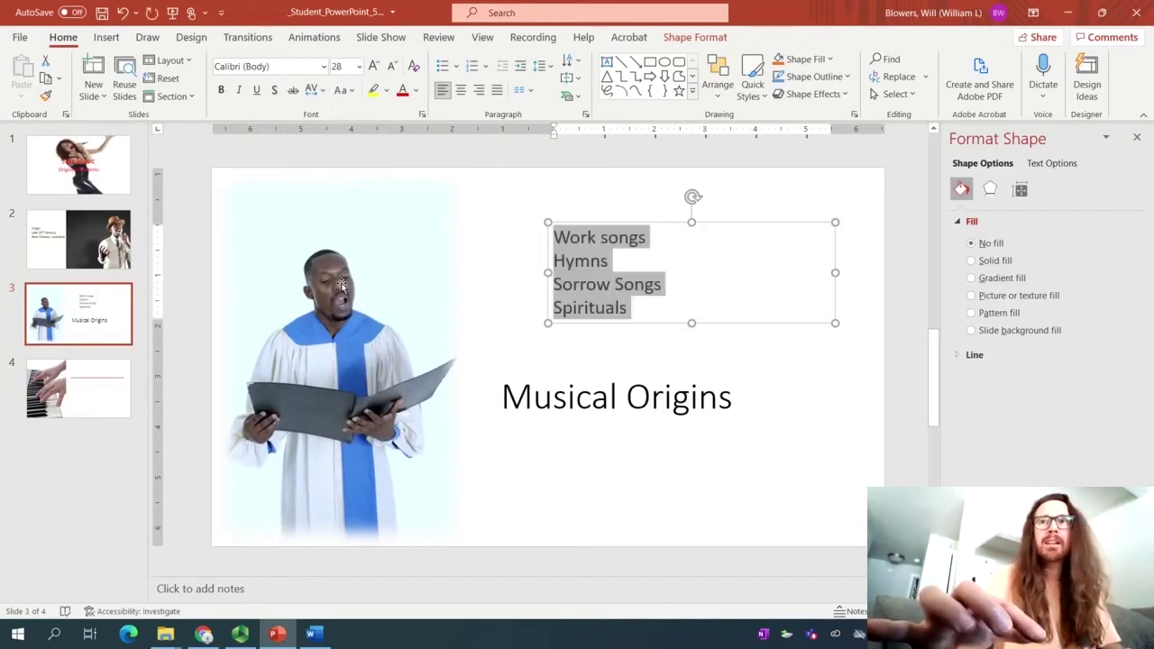
Position slide 3's list text box at 7" horizontally and 2" vertically from the top left corner
click(1020, 190)
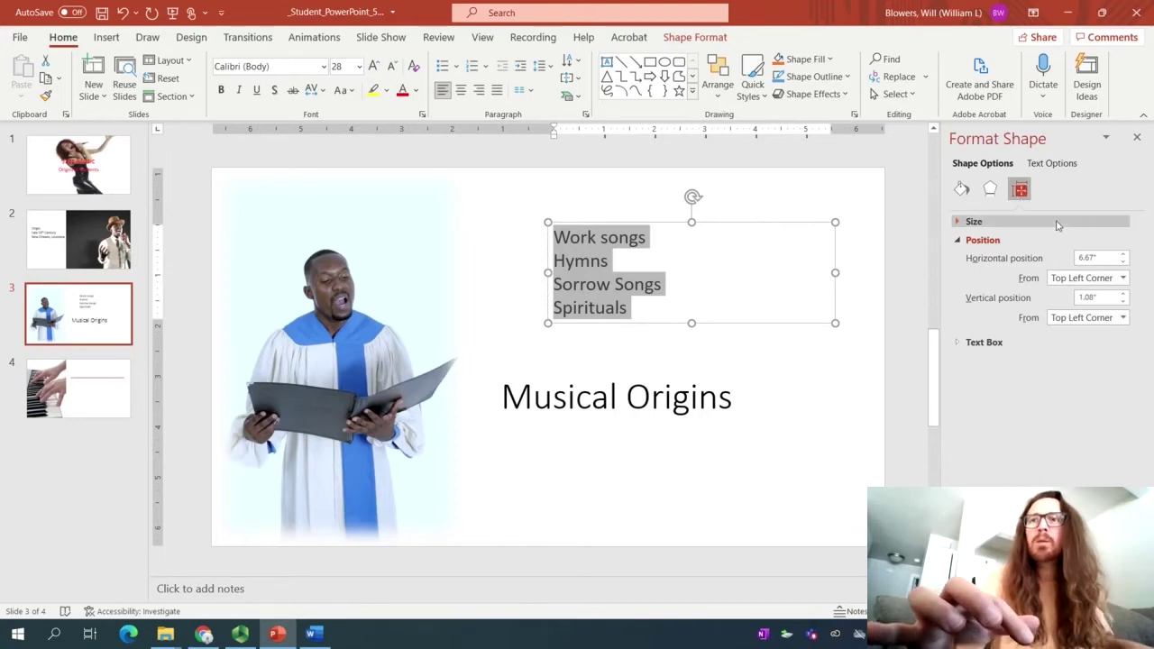
click(313, 635)
click(314, 635)
click(1097, 259)
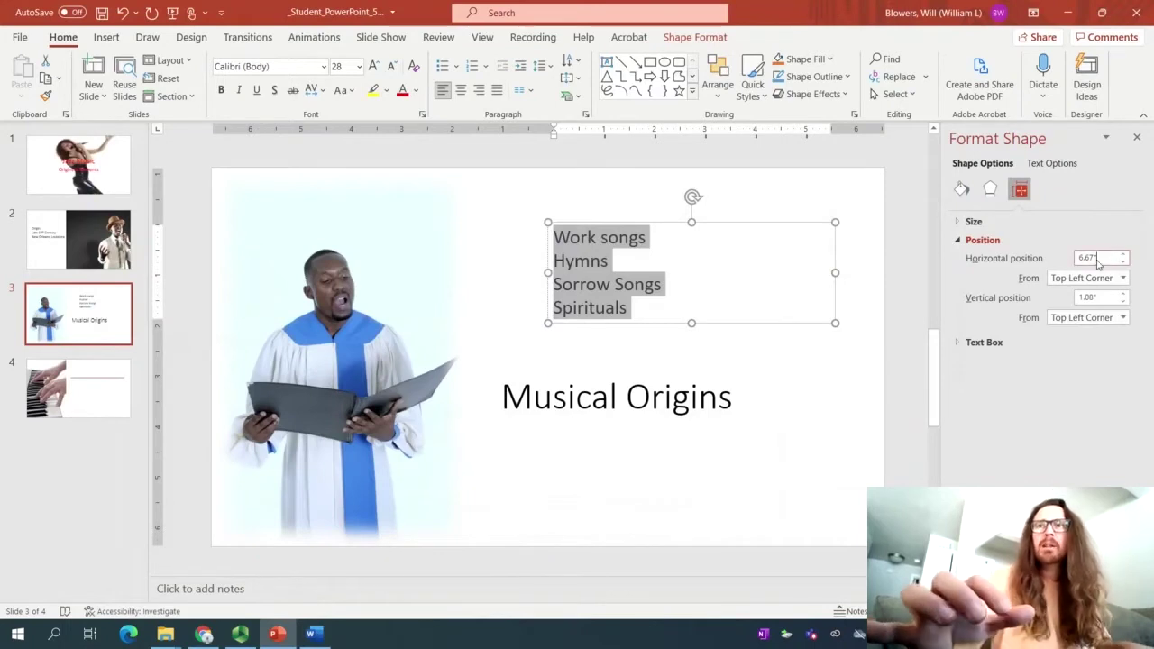
drag(1097, 258, 1081, 257)
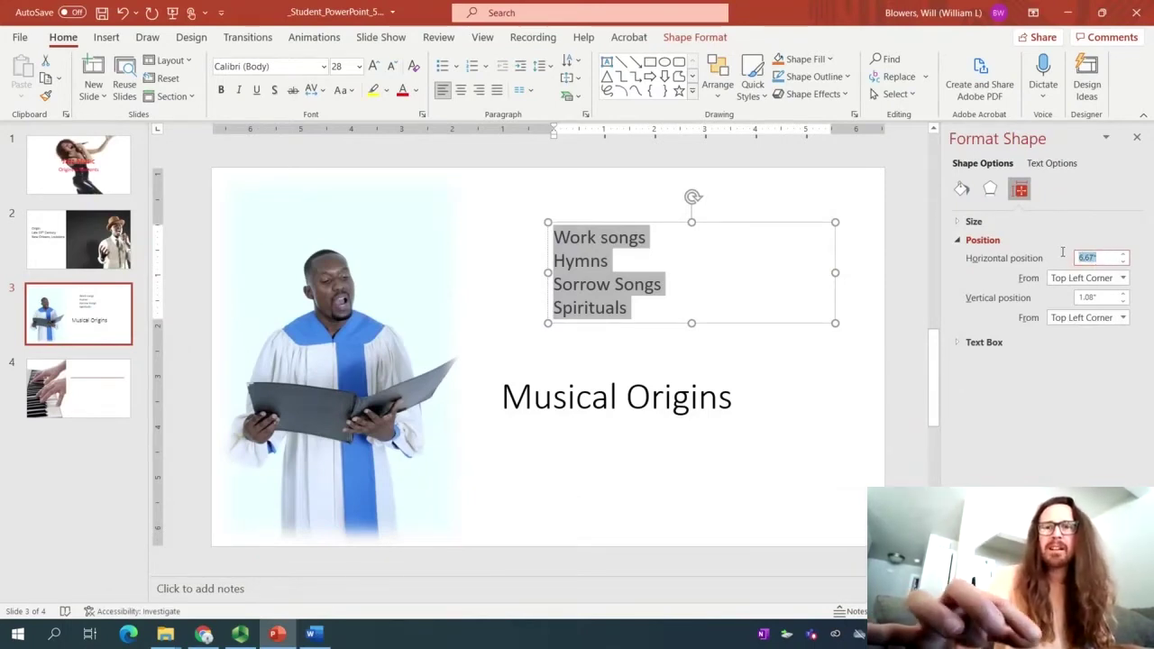
text(7)
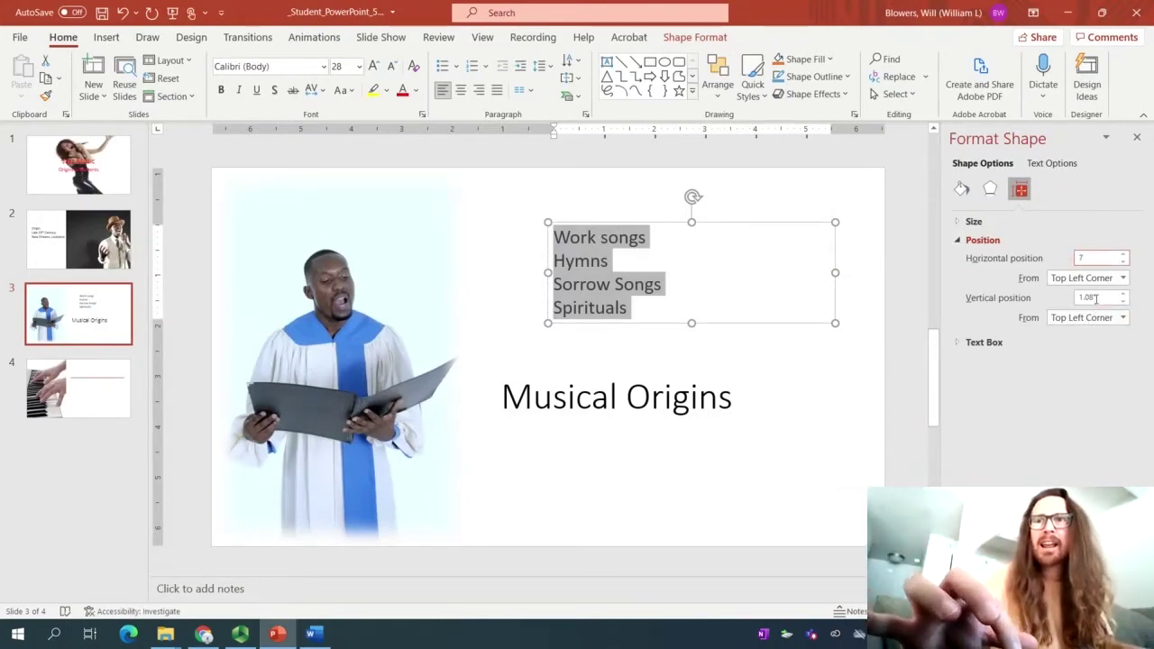
click(1095, 298)
drag(1099, 299, 1071, 298)
text(2)
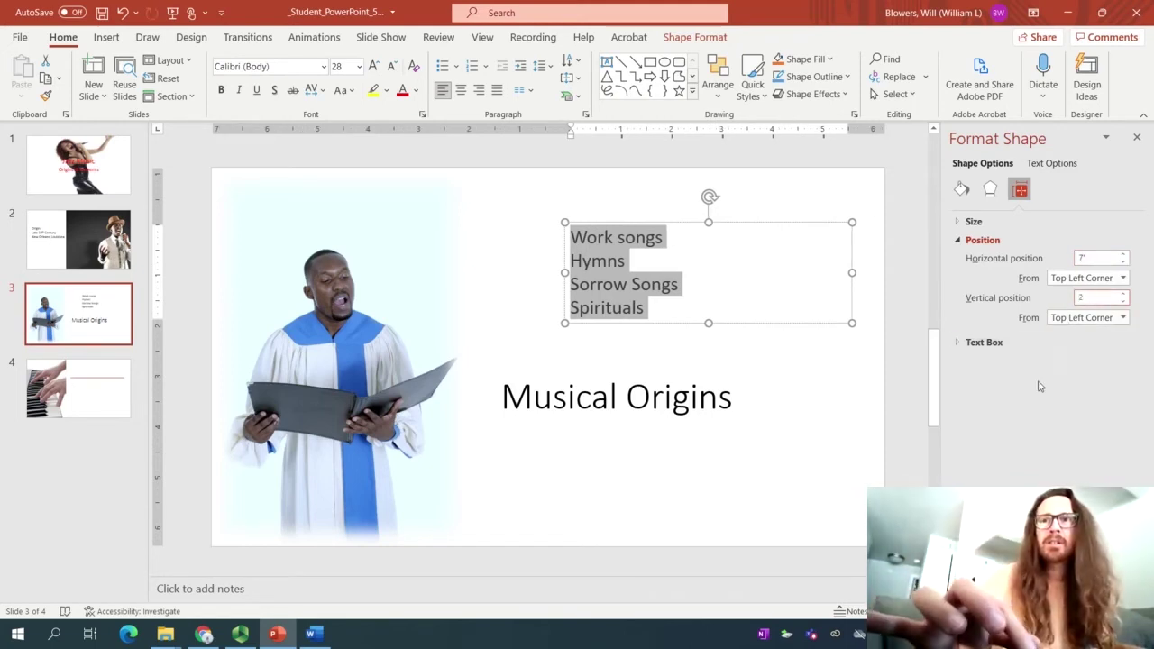
click(1081, 319)
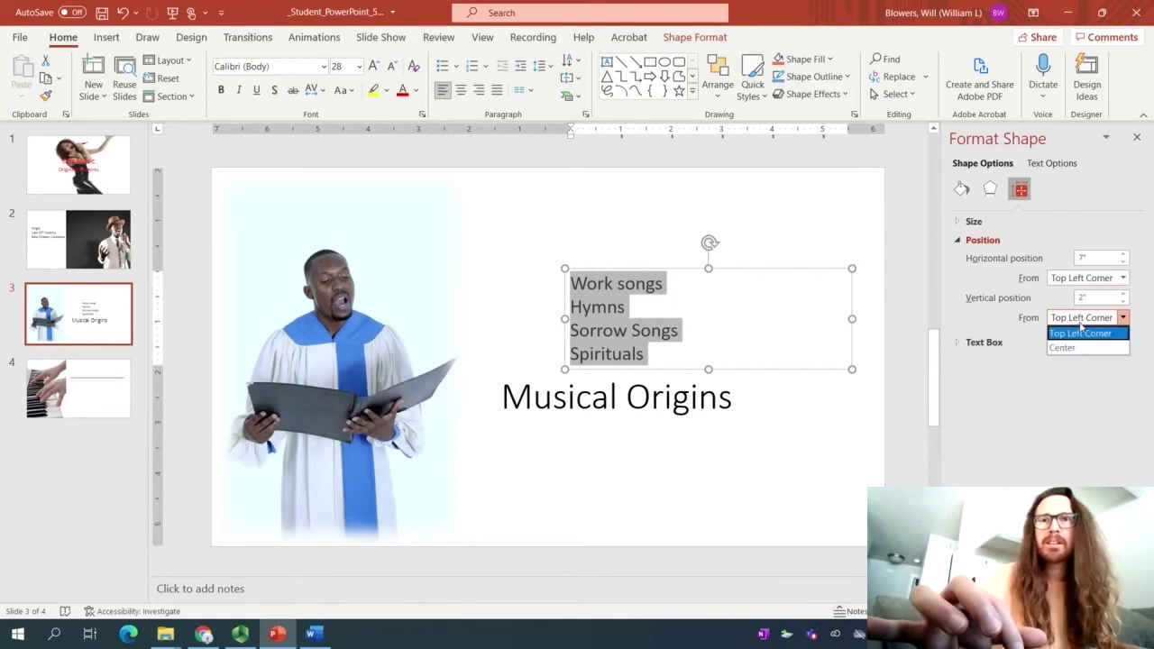
click(1059, 426)
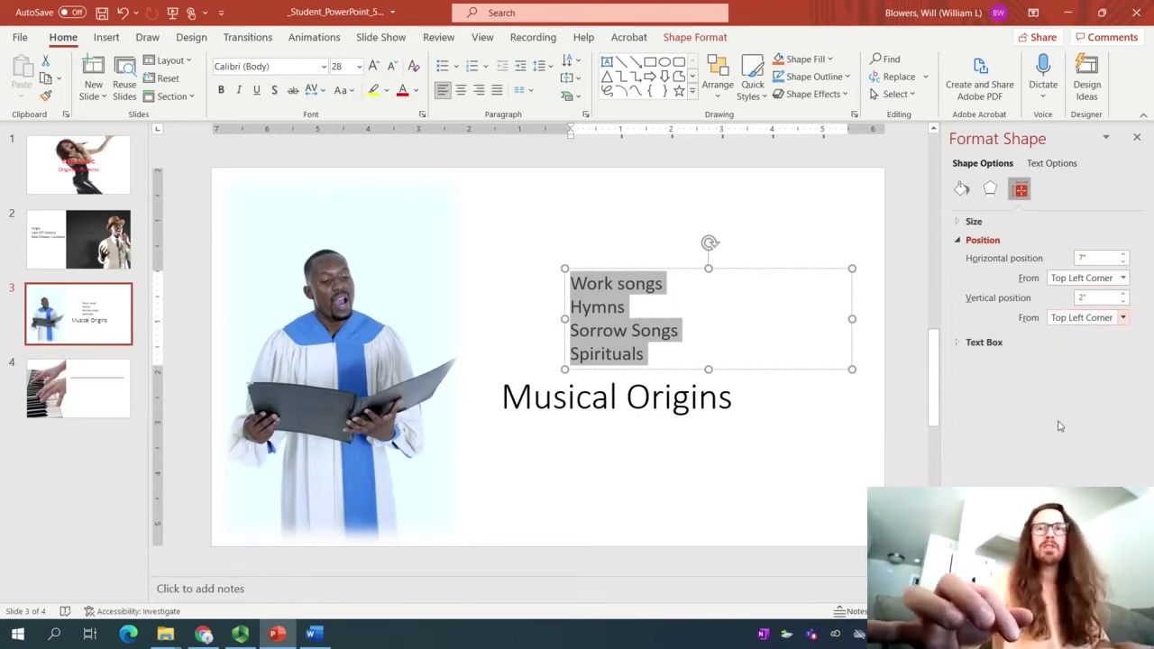
Review instruction 11 in the Word instructions, and return to PowerPoint to enter the title Elements on slide 4
click(311, 634)
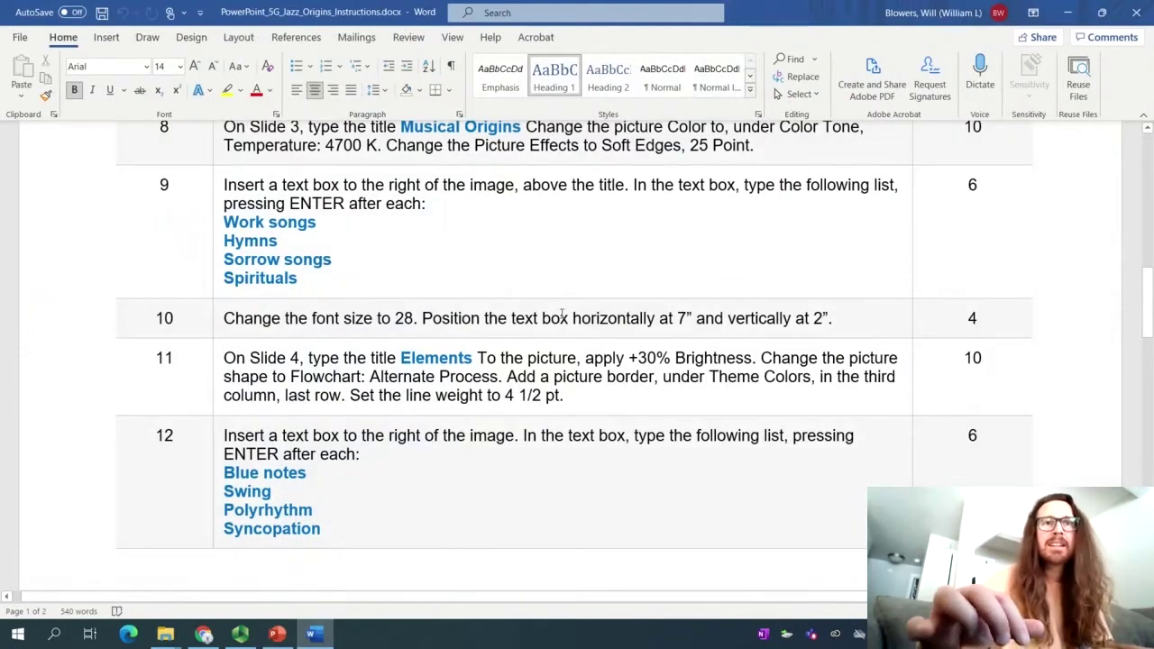
scroll(545, 336, down, 2)
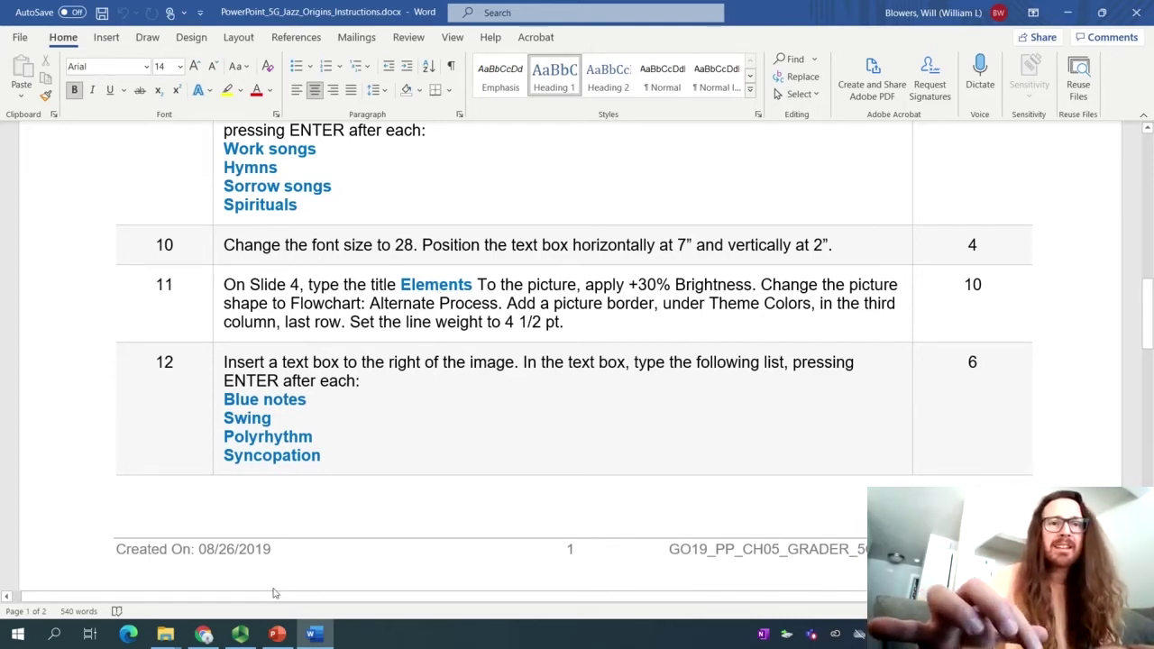
click(277, 634)
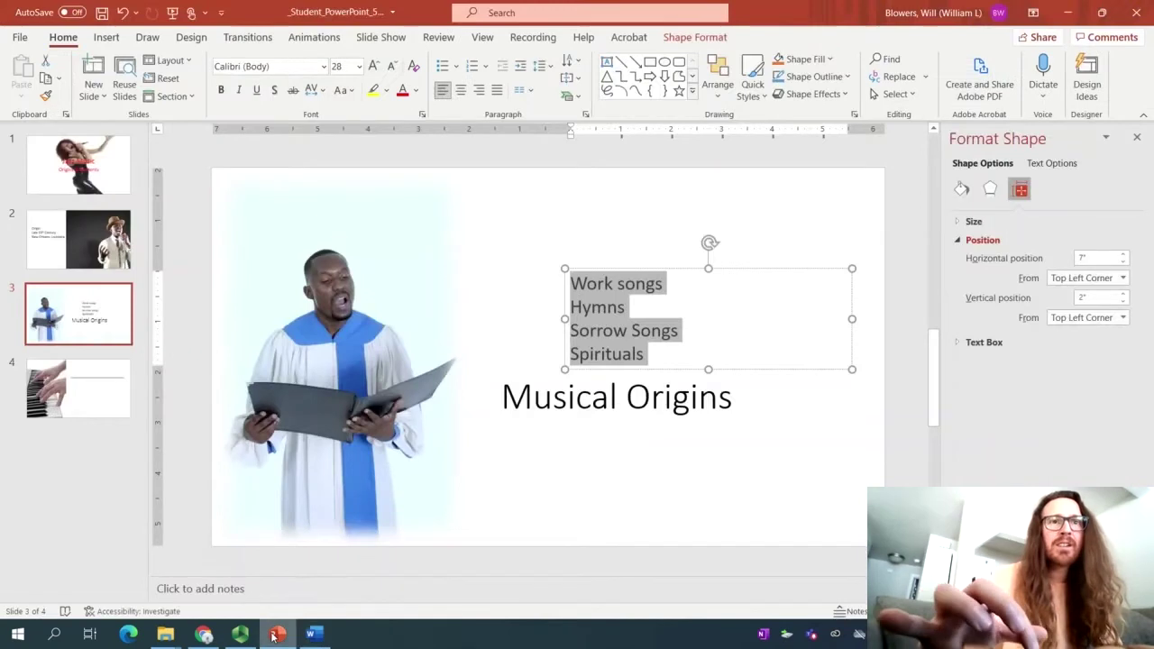
click(124, 384)
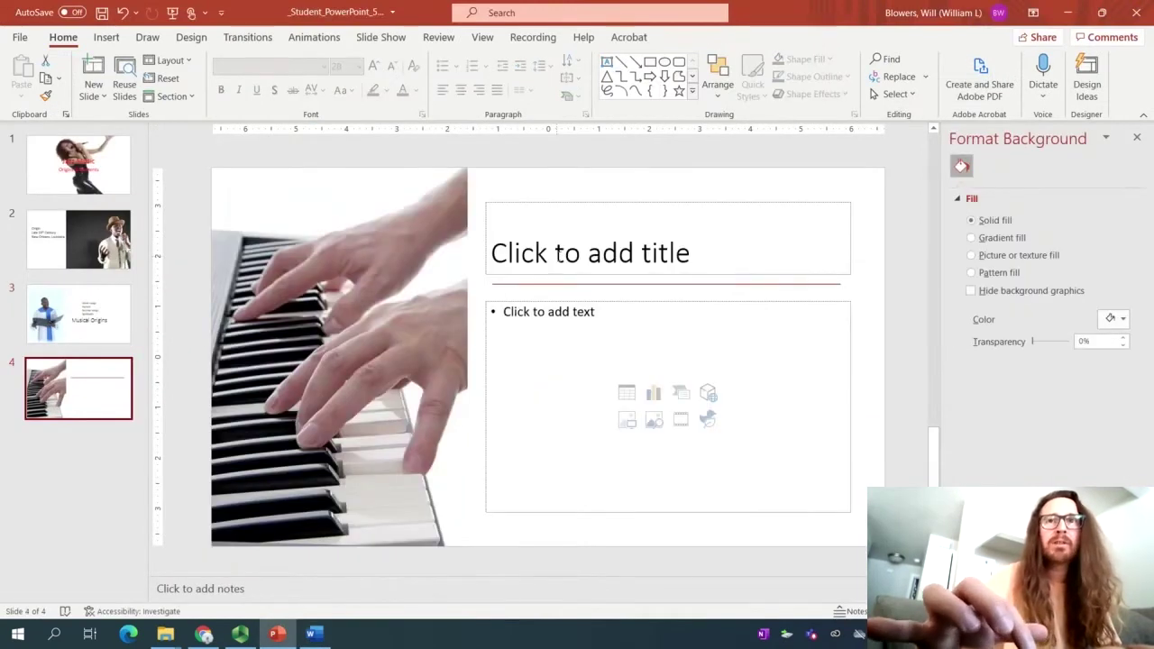
click(559, 257)
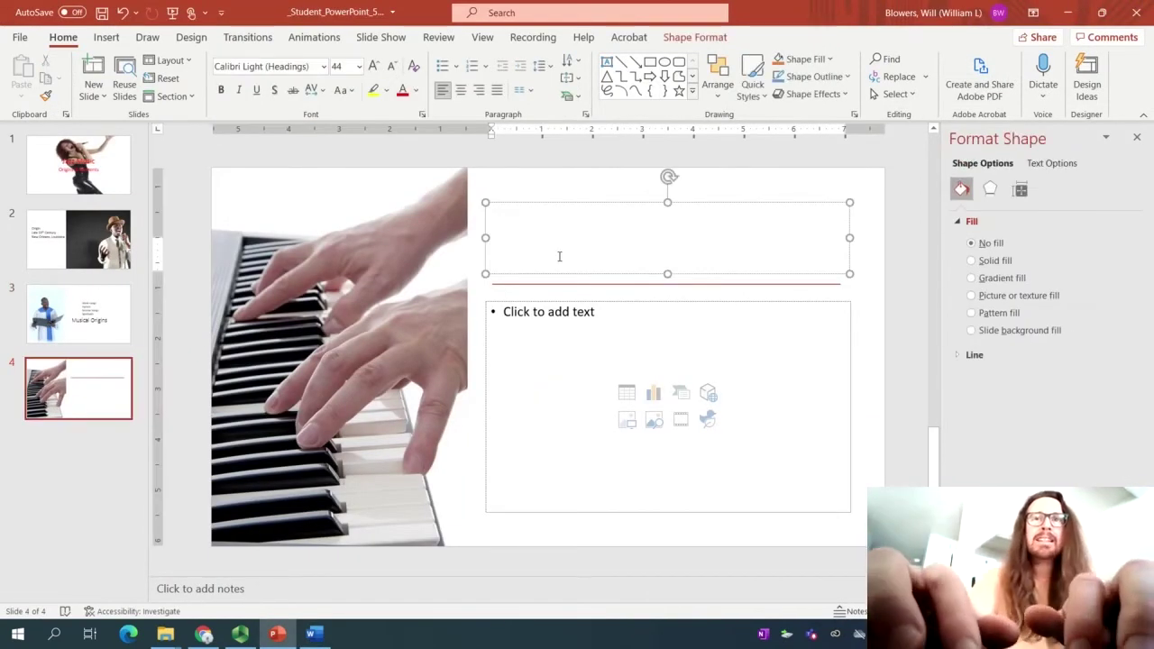
text(Elements)
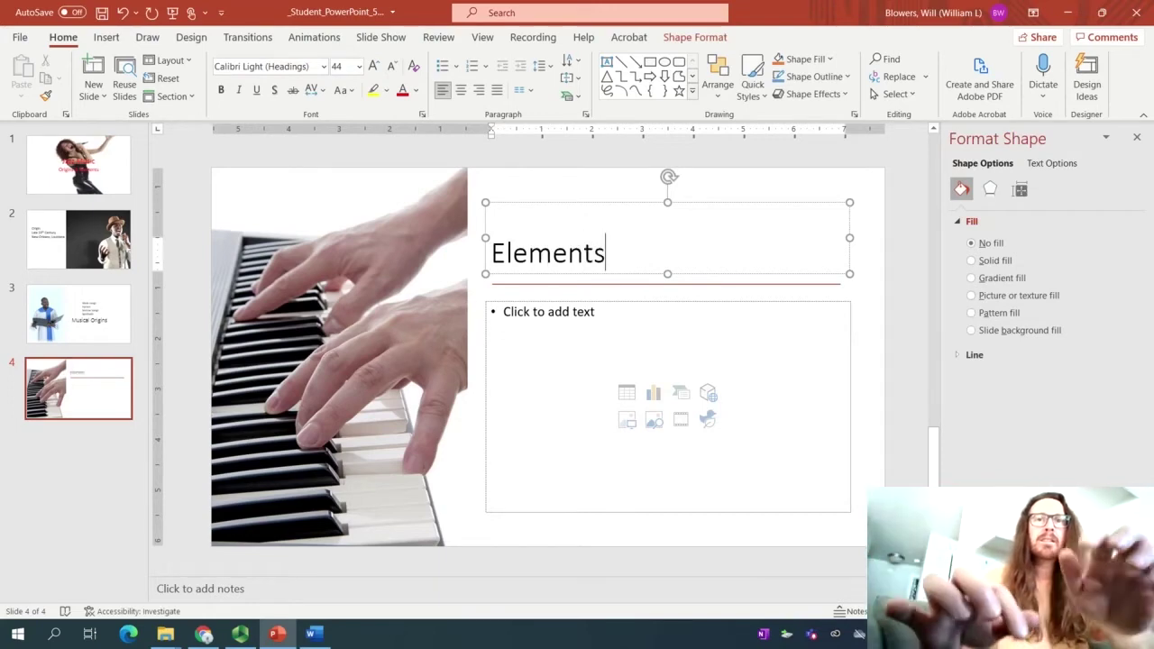
click(240, 634)
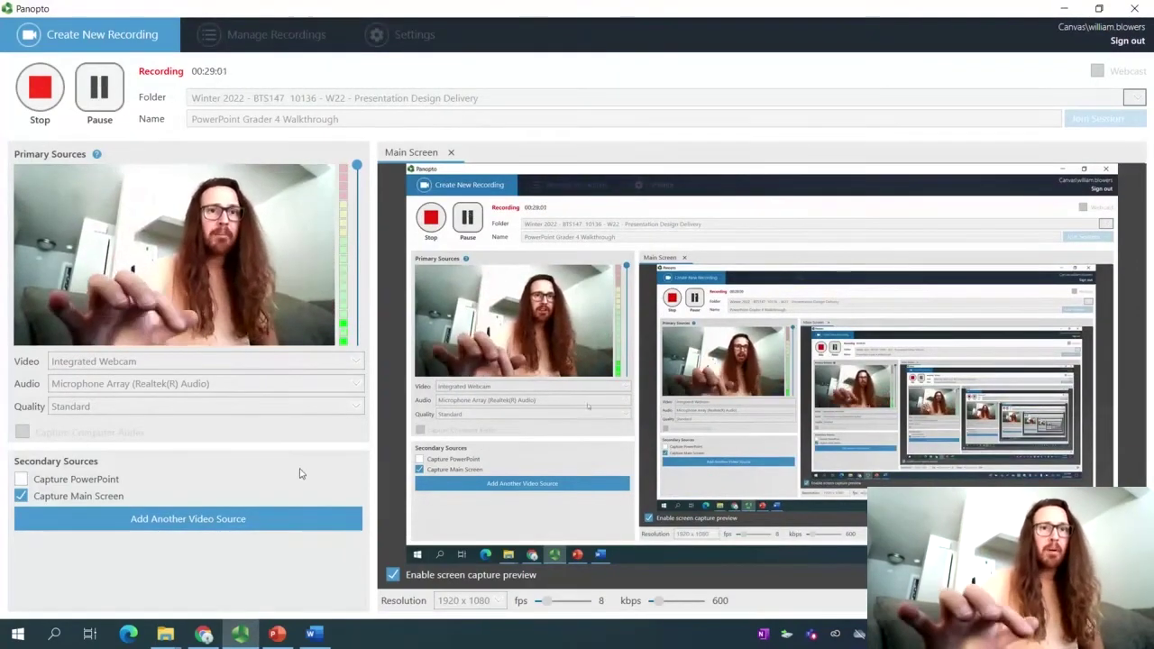
key(alt+Tab)
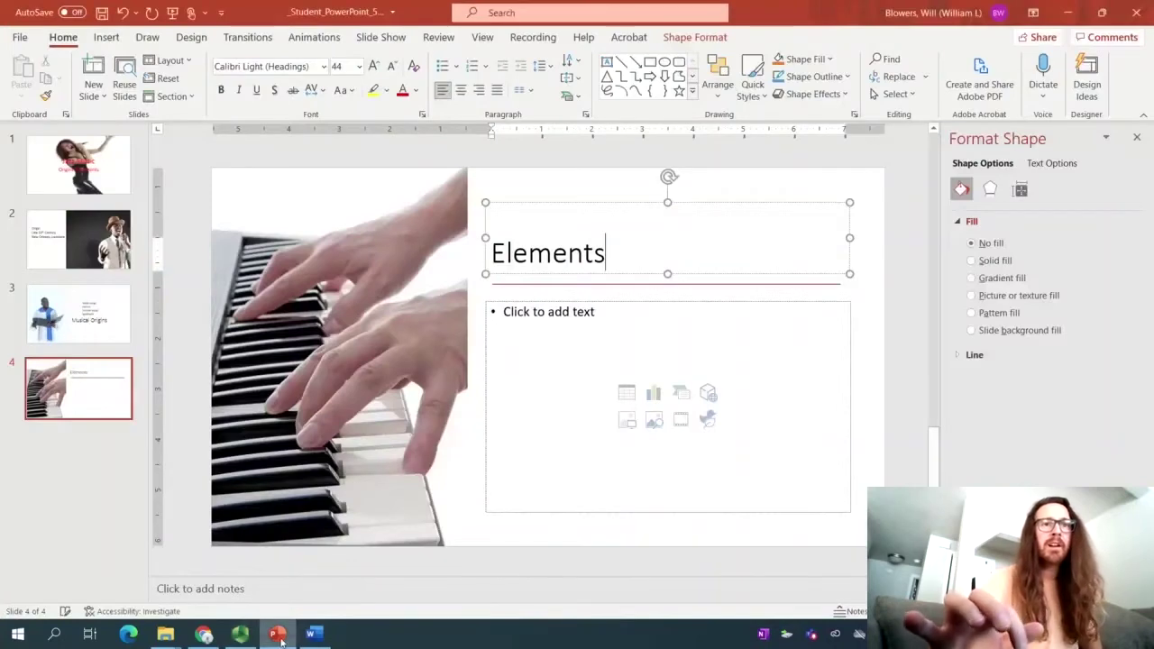
Select slide 4's piano picture and look through its formatting options for the brightness setting
click(363, 380)
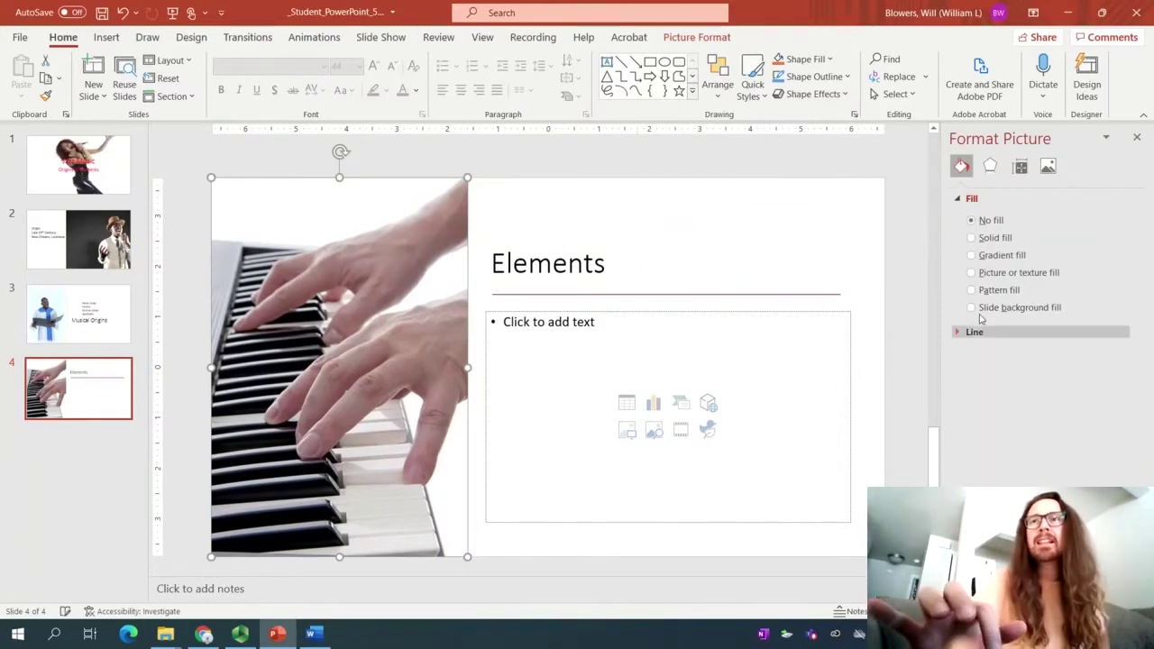
click(1022, 167)
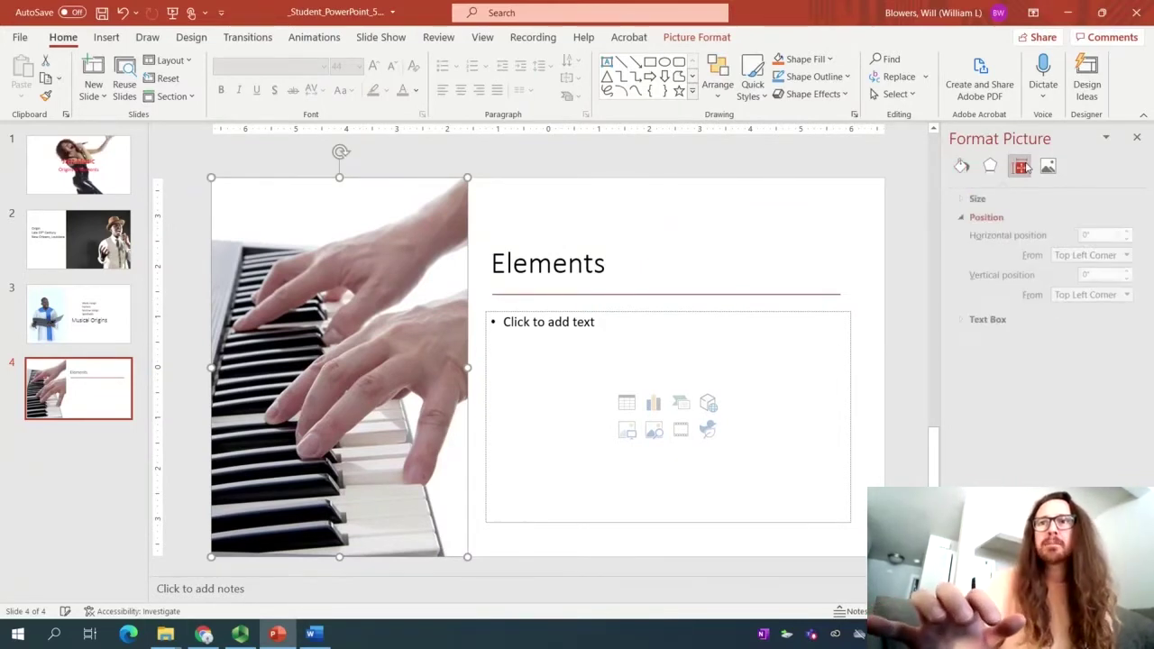
click(991, 167)
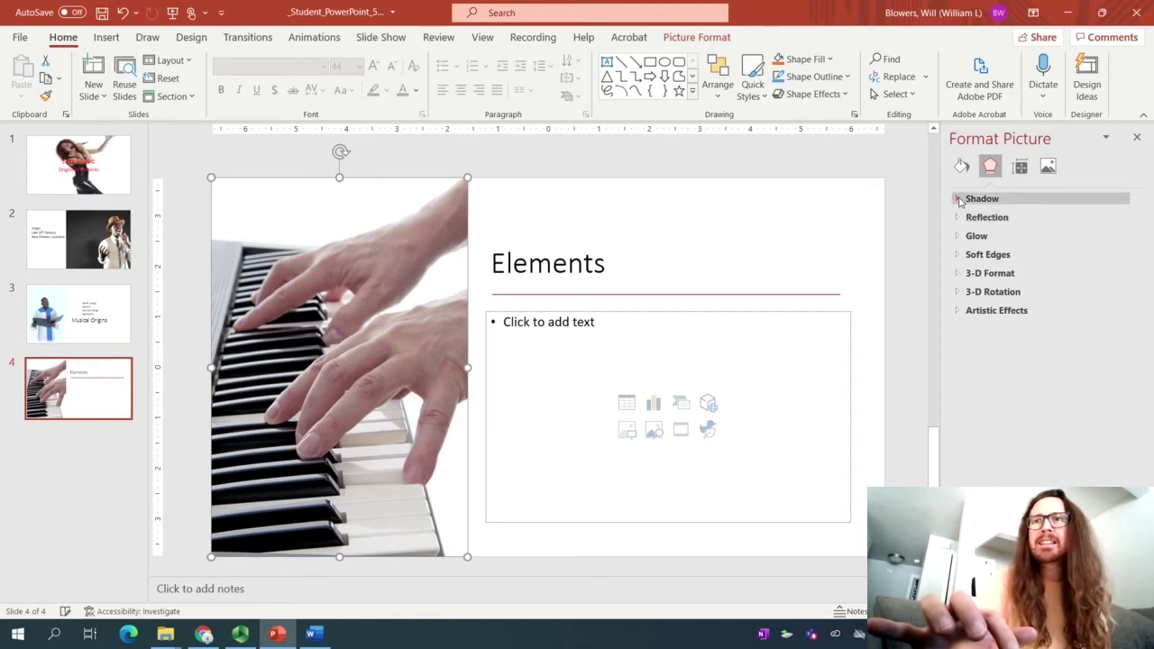
click(959, 200)
click(959, 200)
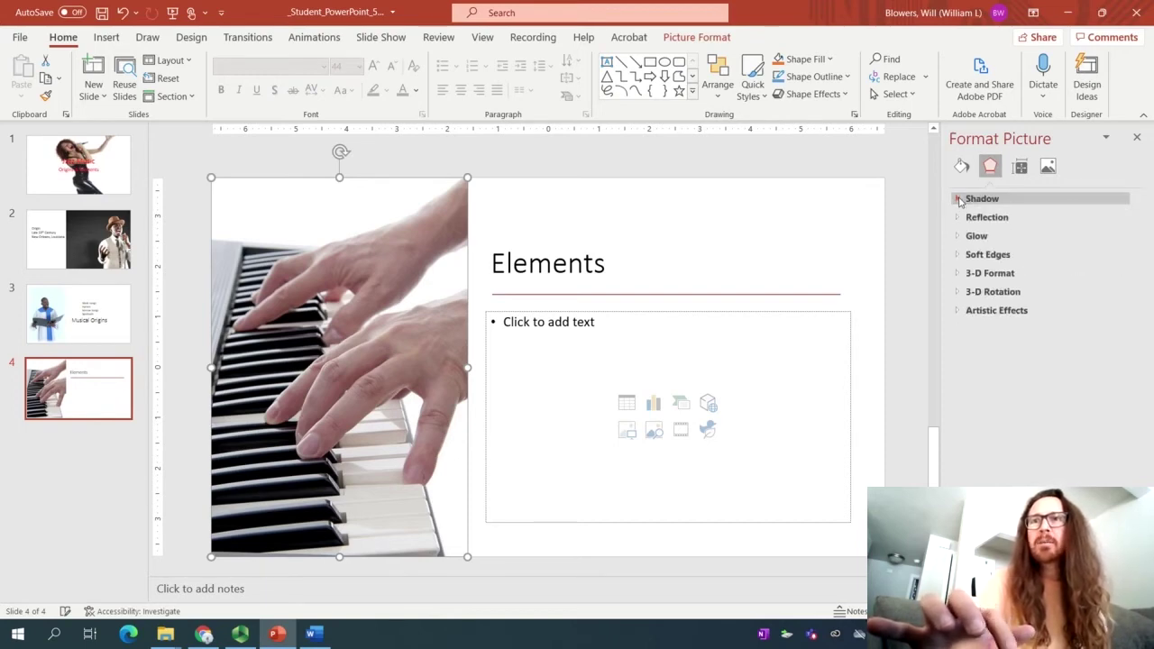
click(957, 238)
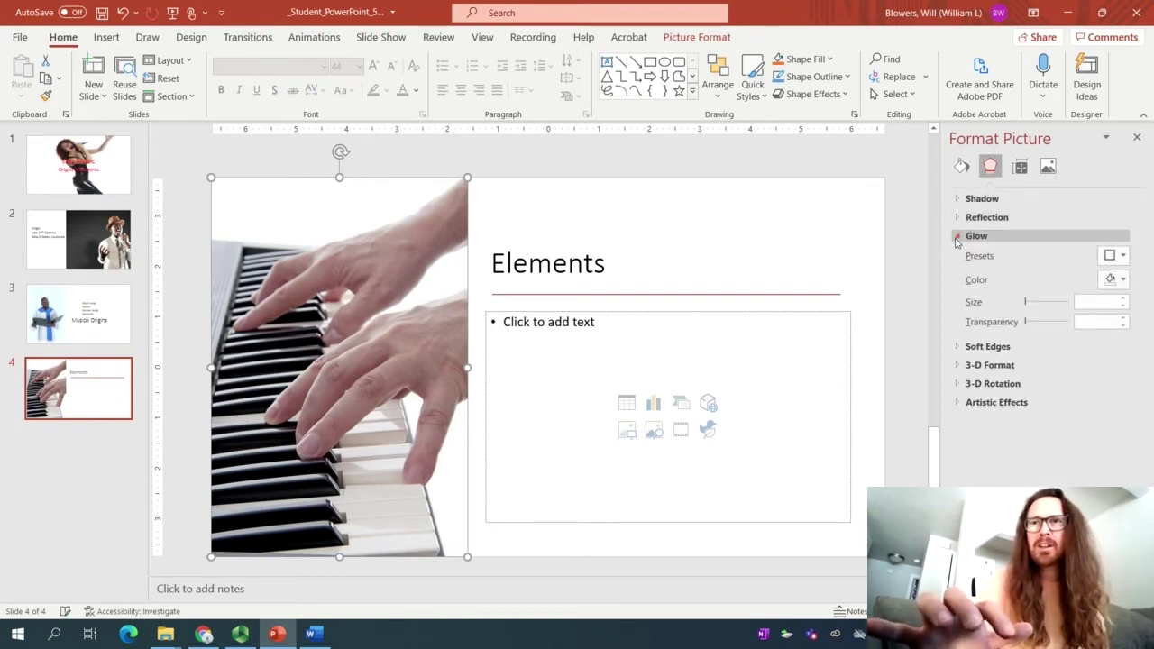
click(957, 235)
click(959, 219)
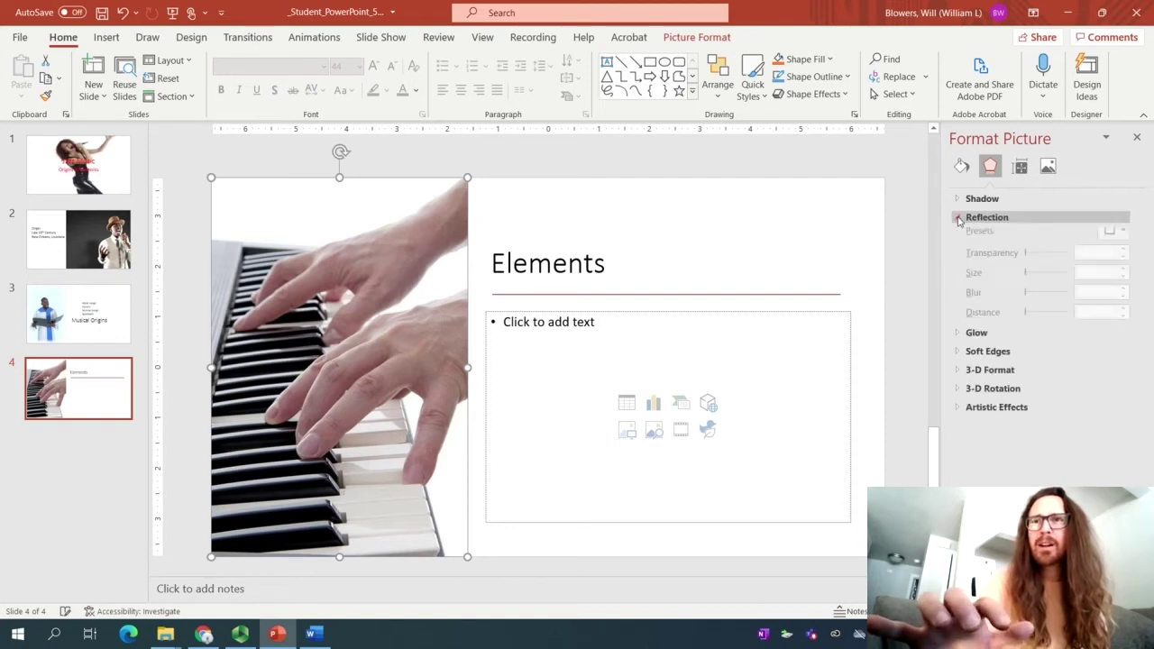
click(959, 218)
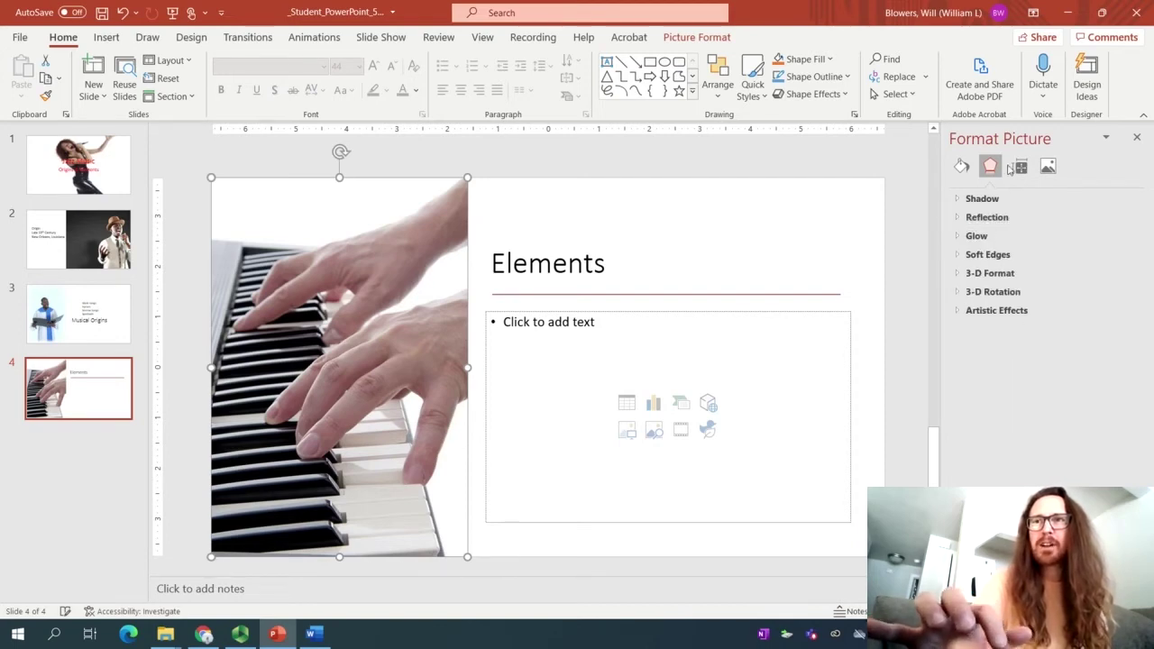
click(962, 167)
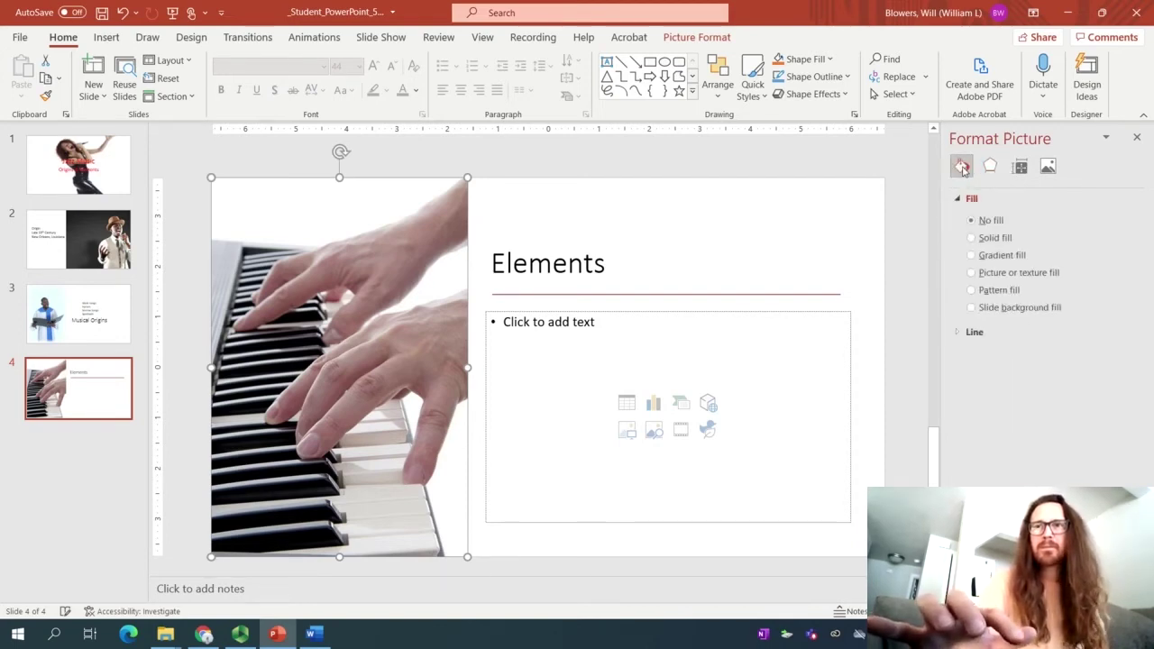
click(989, 168)
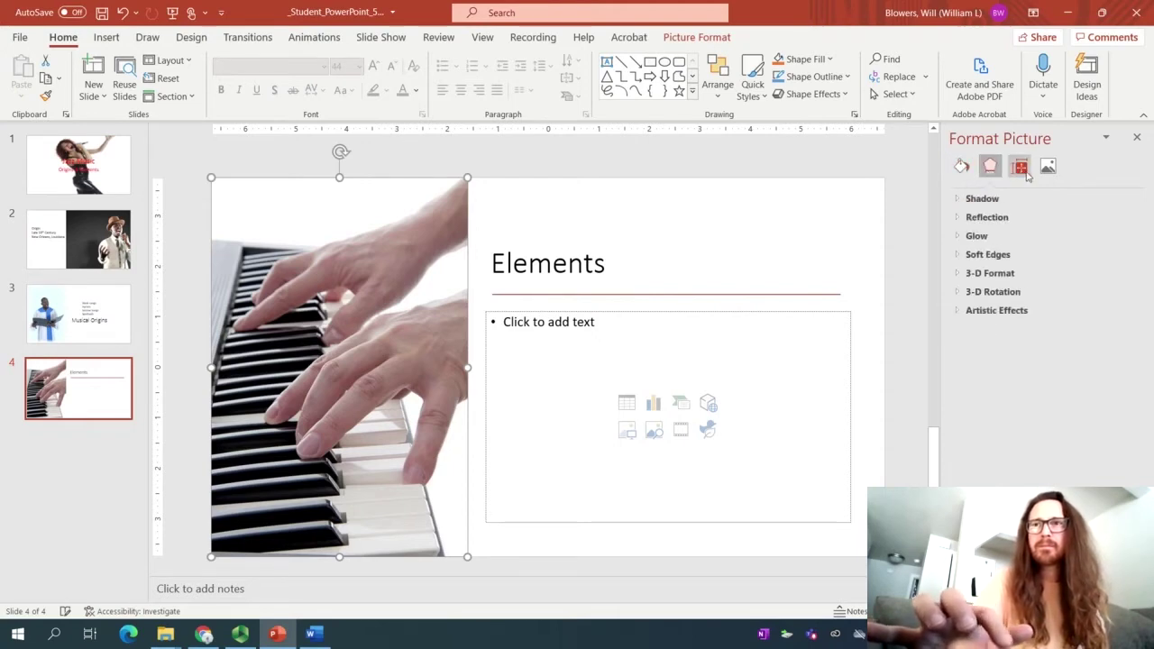
click(1022, 171)
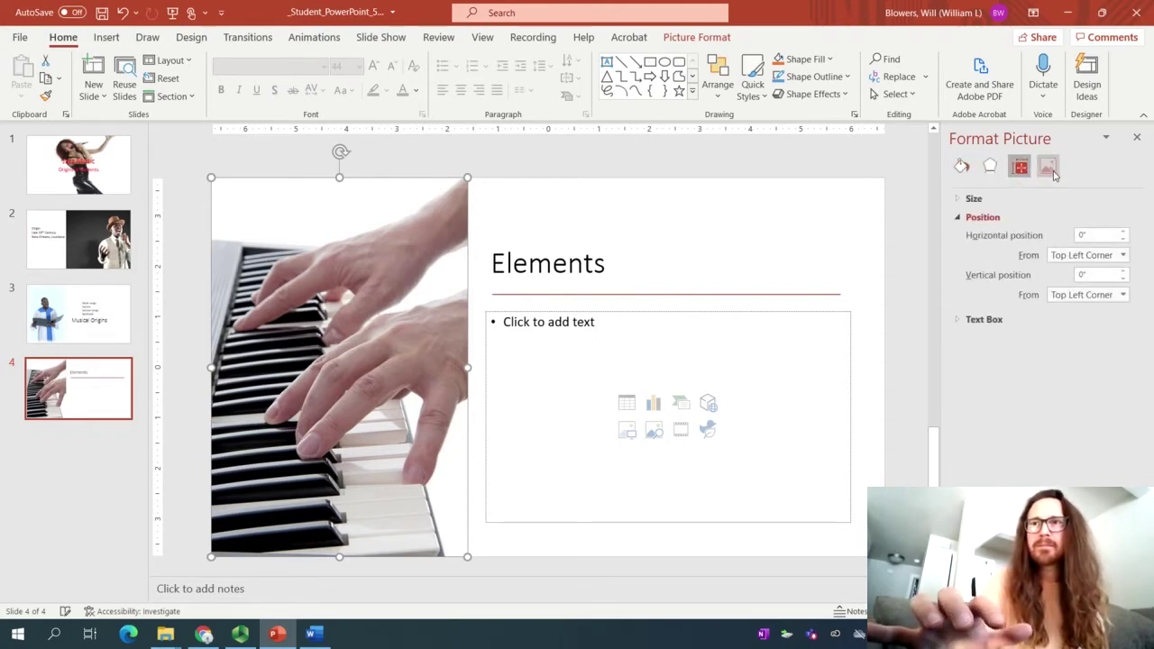
Set the brightness of slide 4's piano picture to 30% in its picture corrections
click(1050, 172)
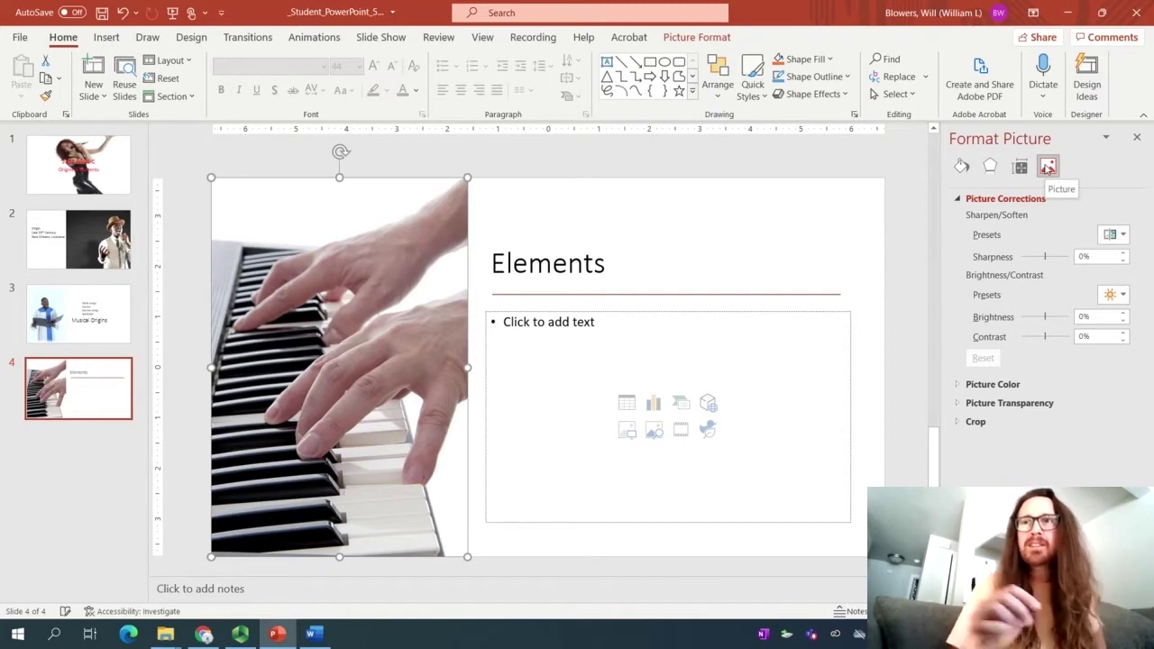
double_click(1084, 317)
text(30)
key(Return)
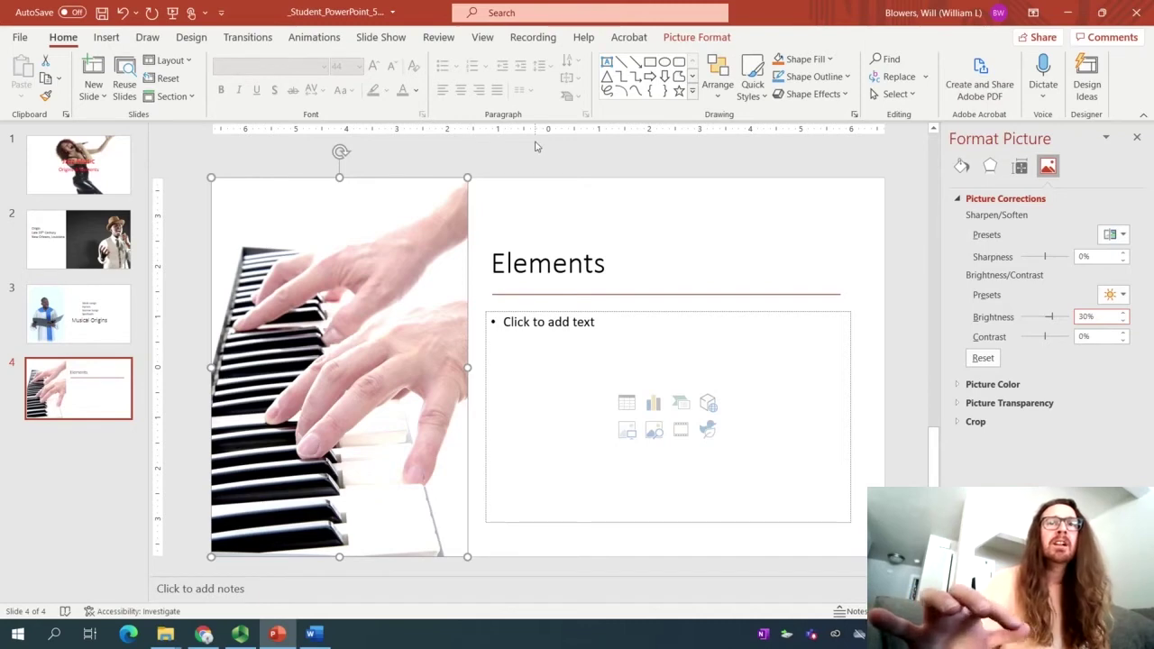
Crop slide 4's piano picture to the Flowchart: Alternate Process shape
click(670, 39)
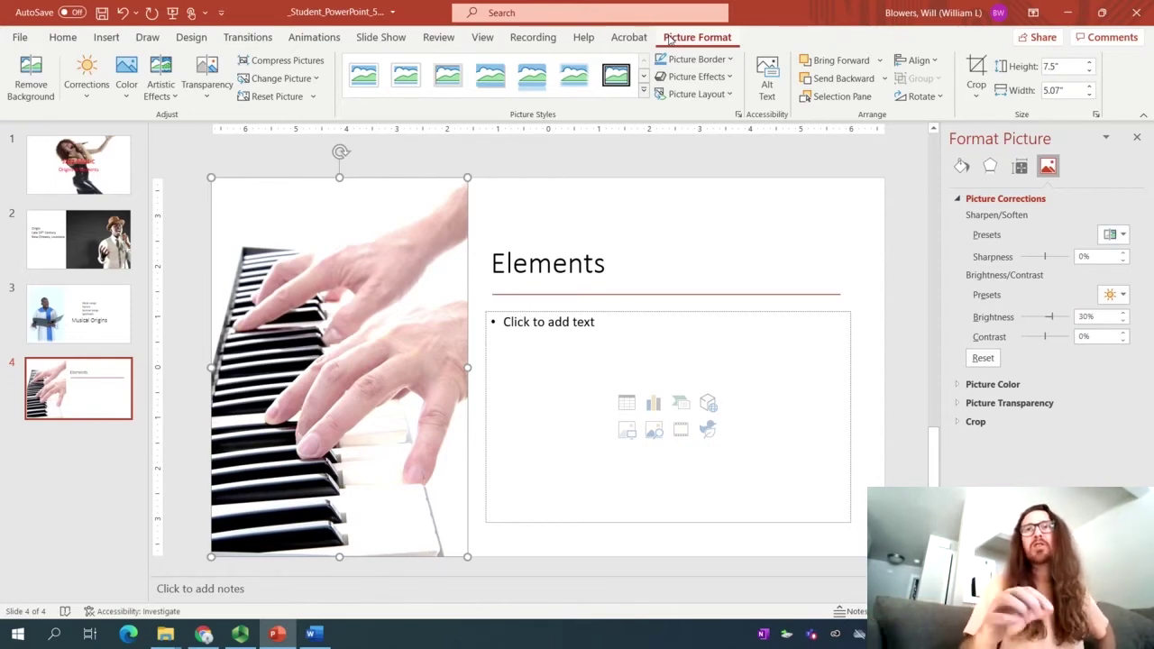
click(975, 99)
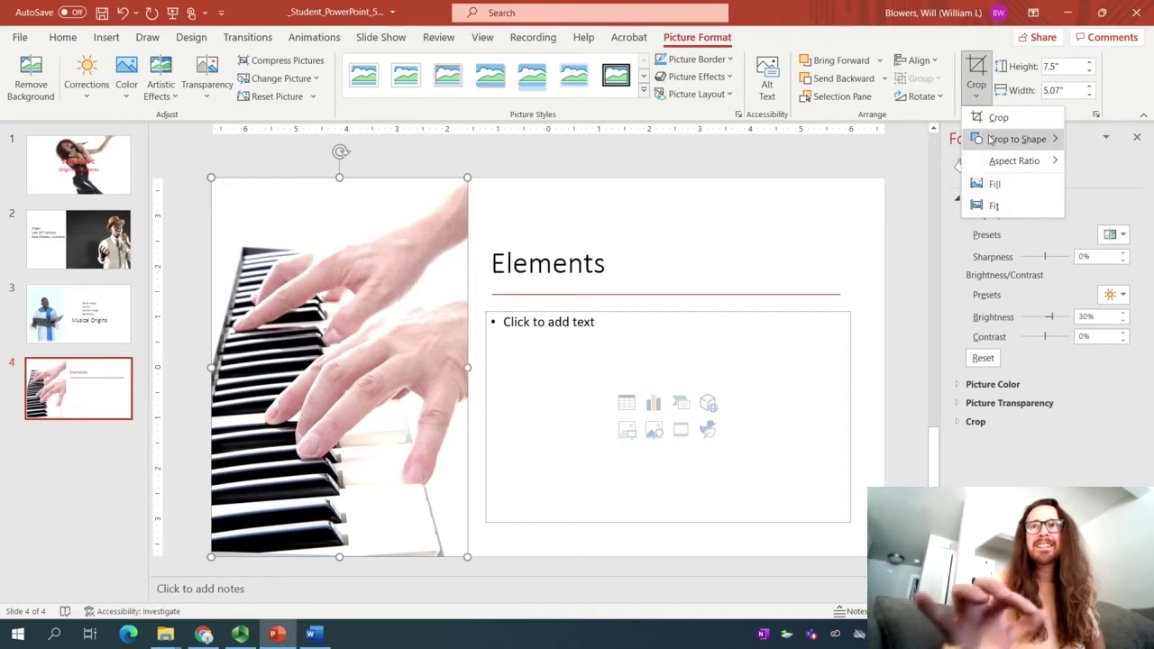
mouse_move(989, 140)
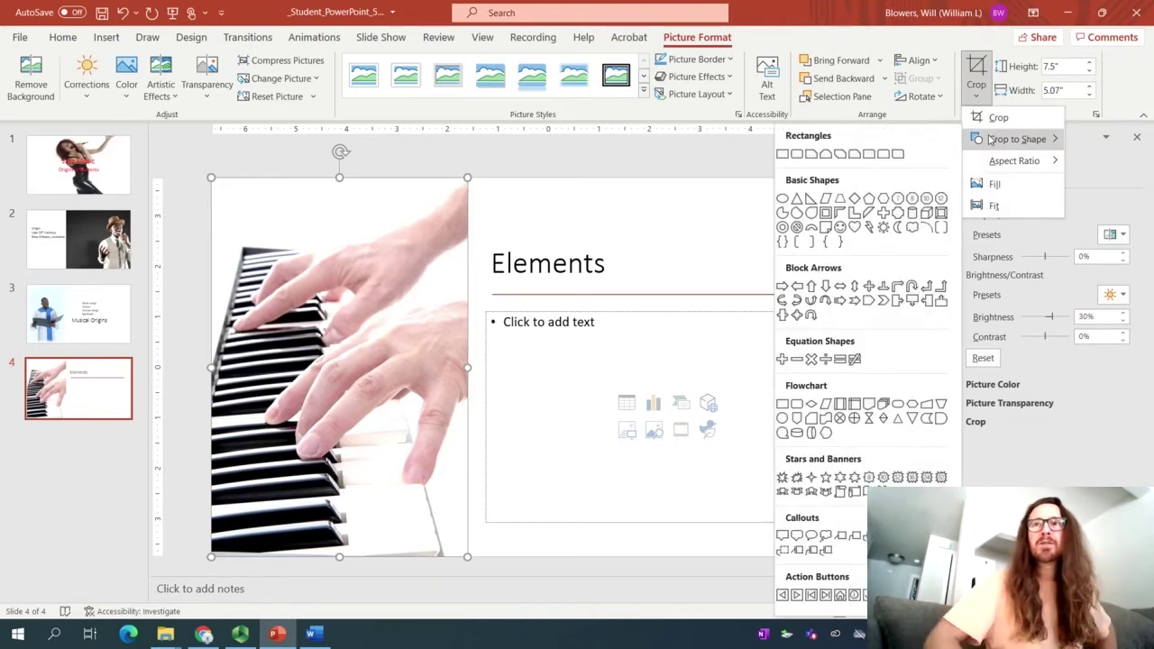
click(796, 404)
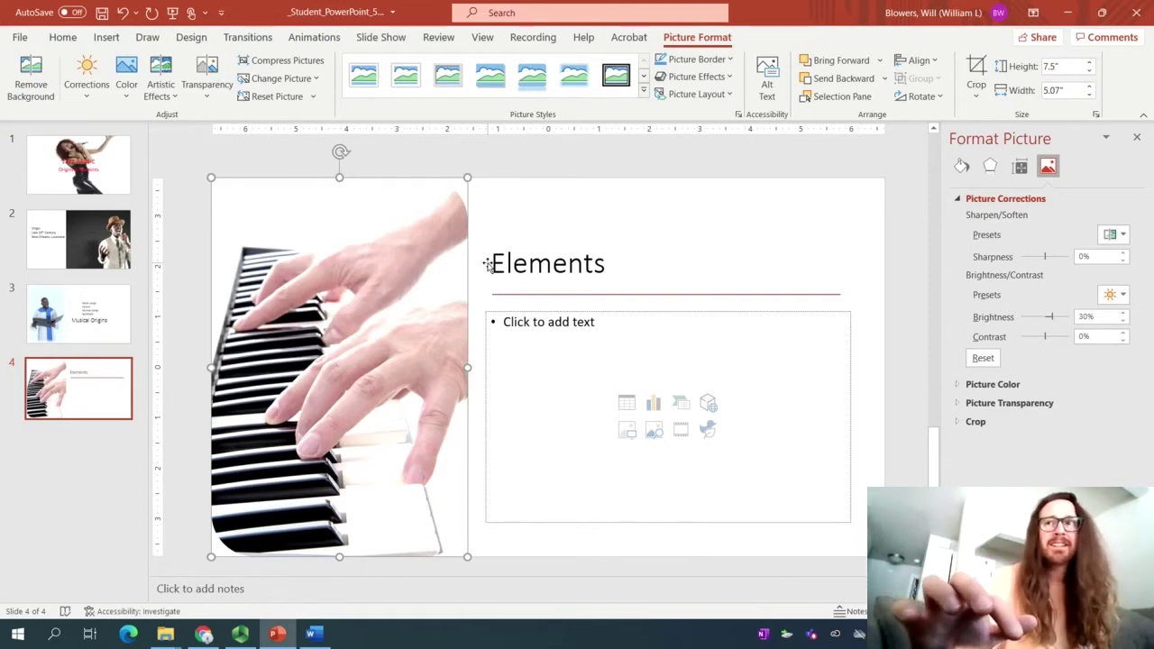
Recheck instruction 11 in Word, and in PowerPoint give the piano picture a border in the theme color from the third column, last row
click(311, 635)
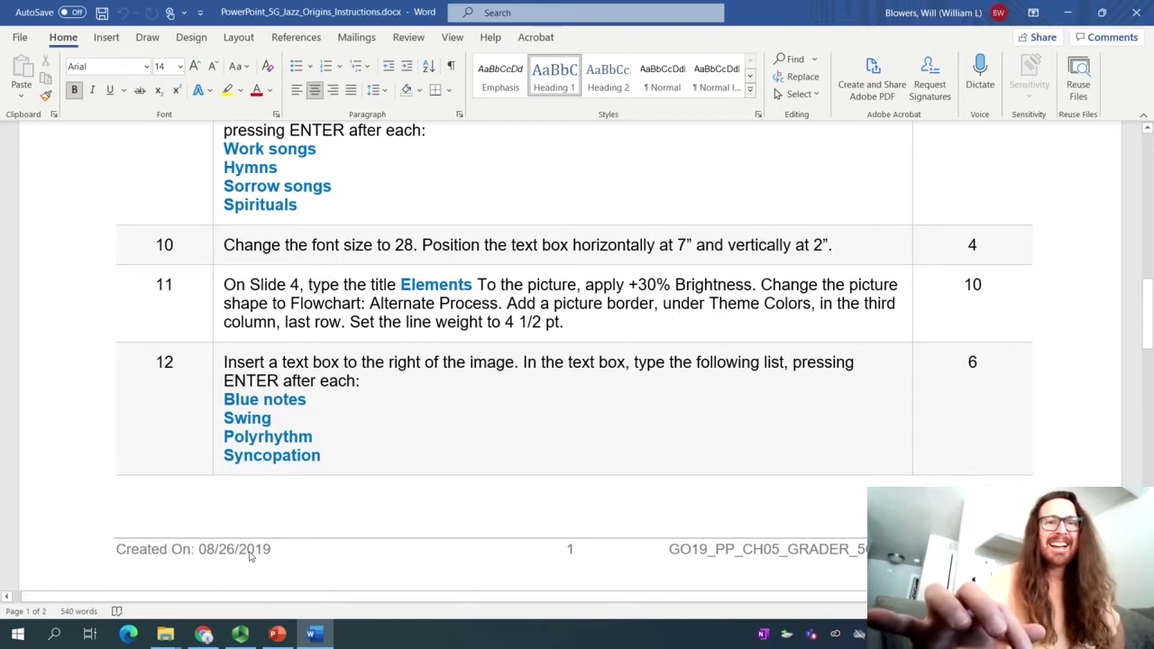
click(277, 634)
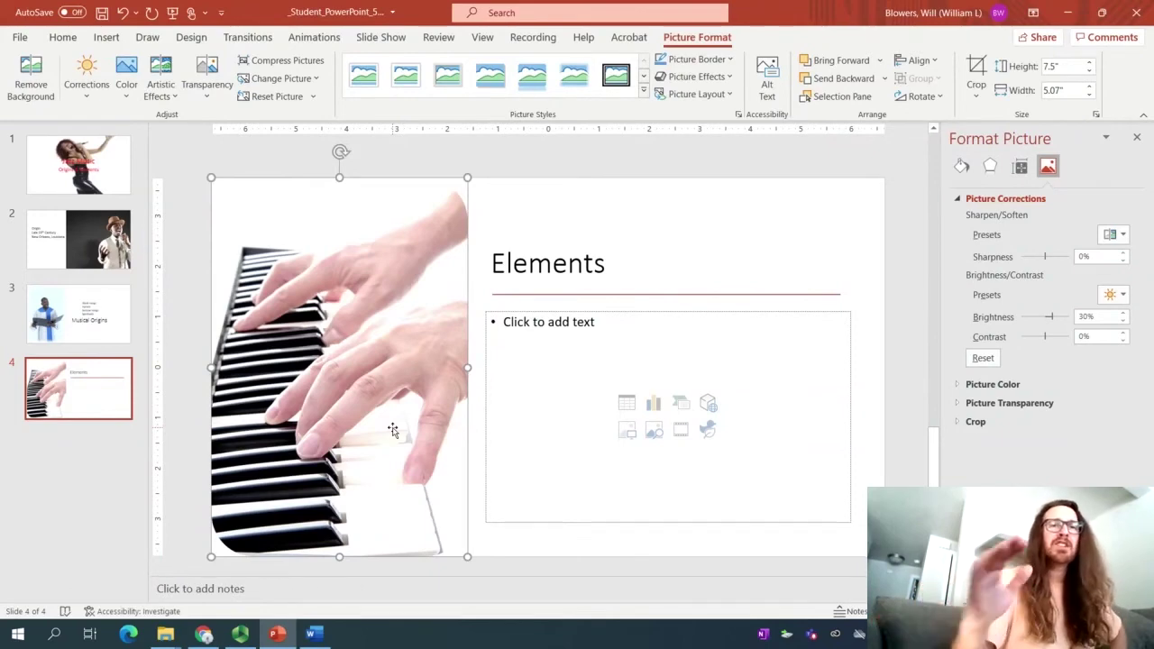
click(240, 634)
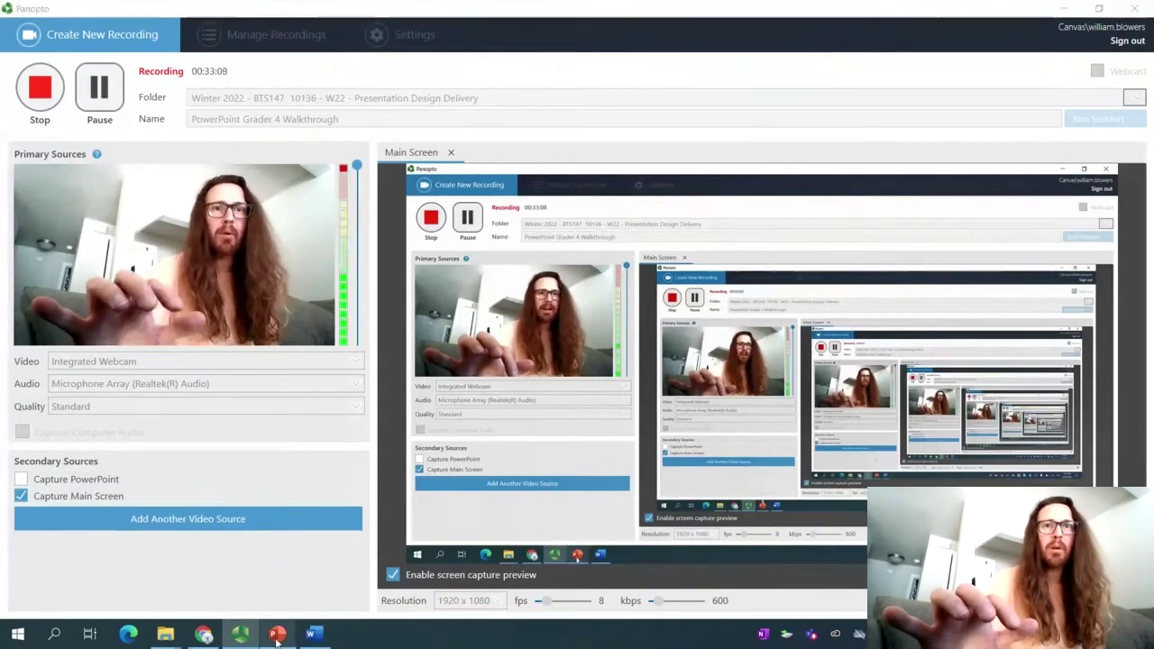
click(277, 634)
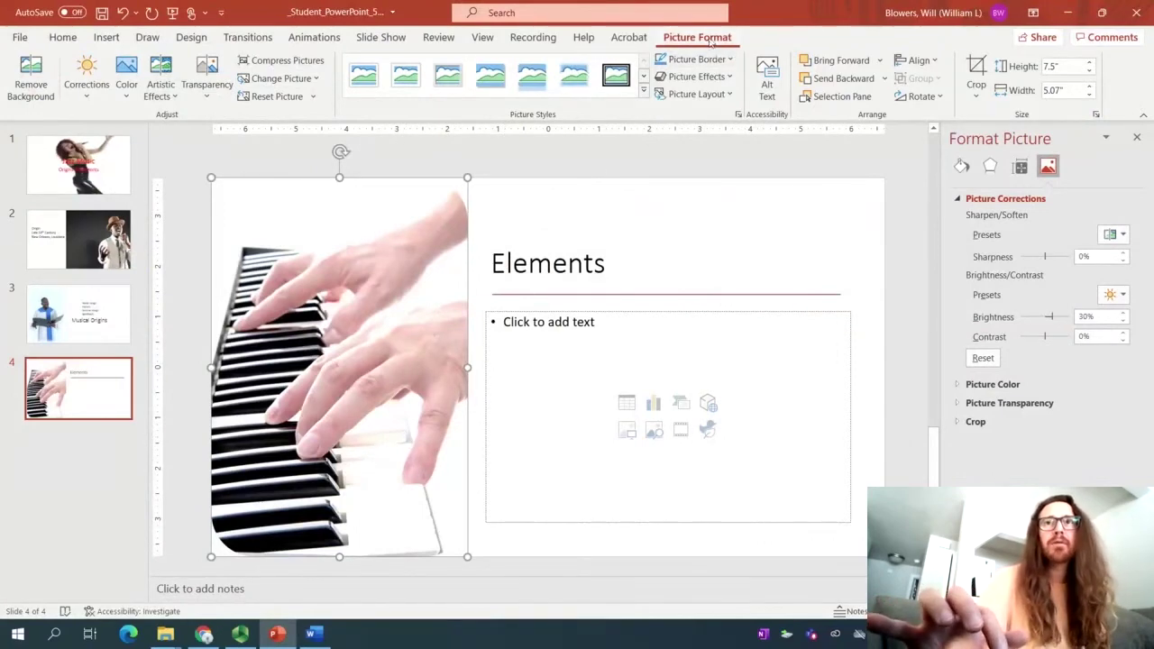
click(729, 61)
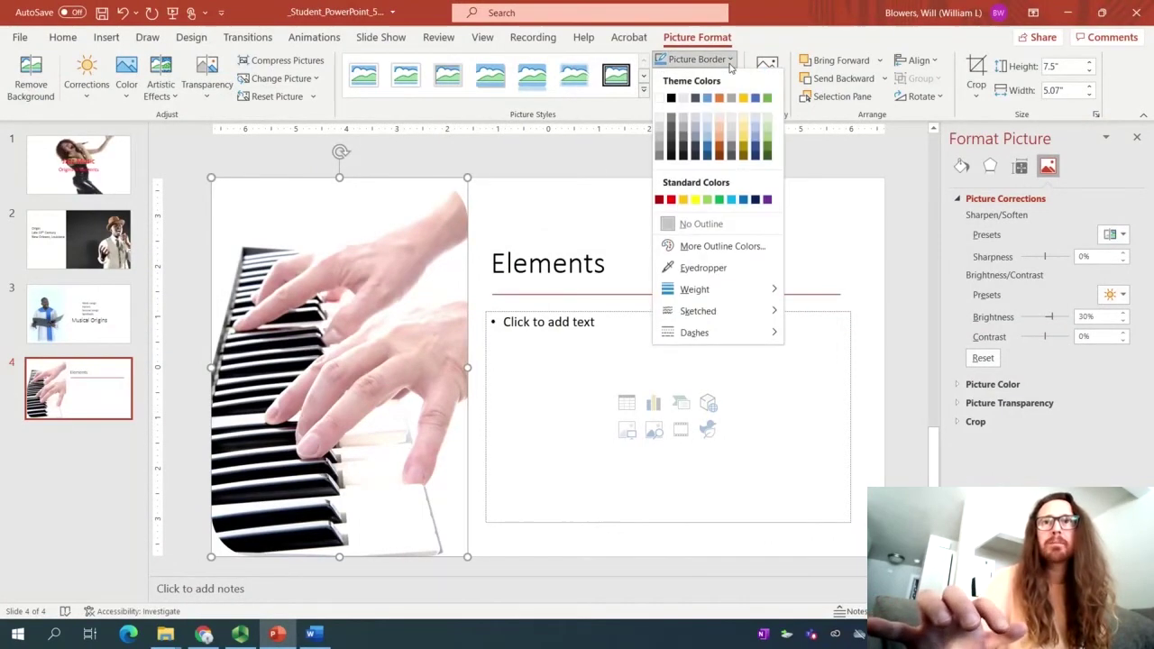
click(684, 158)
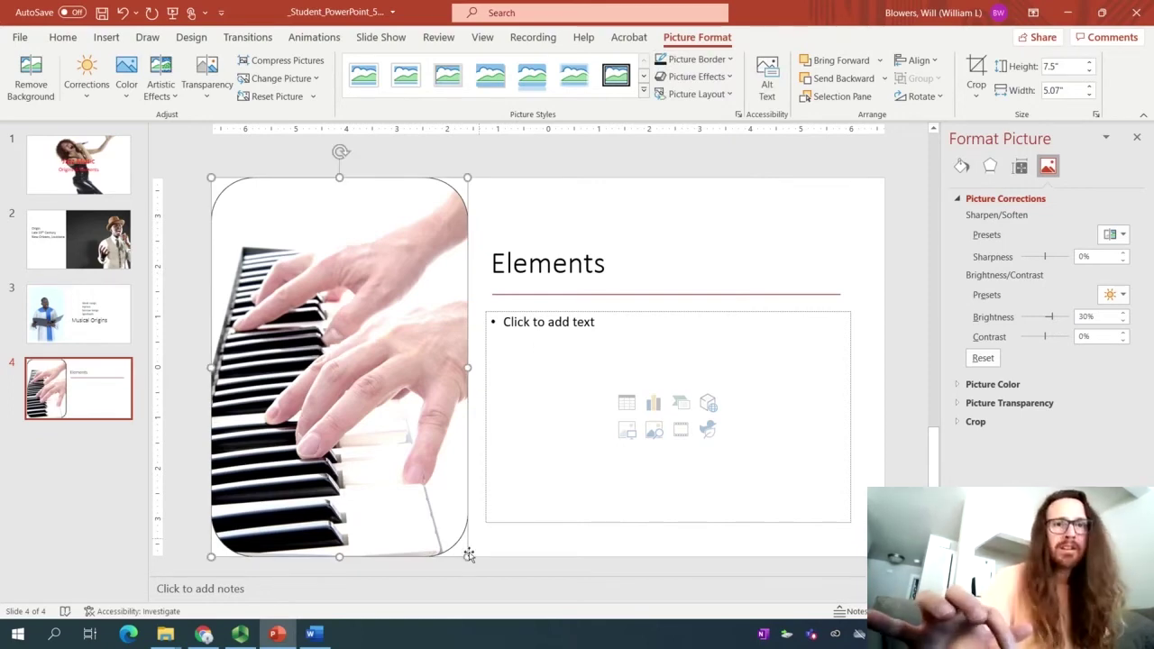
click(241, 635)
click(99, 88)
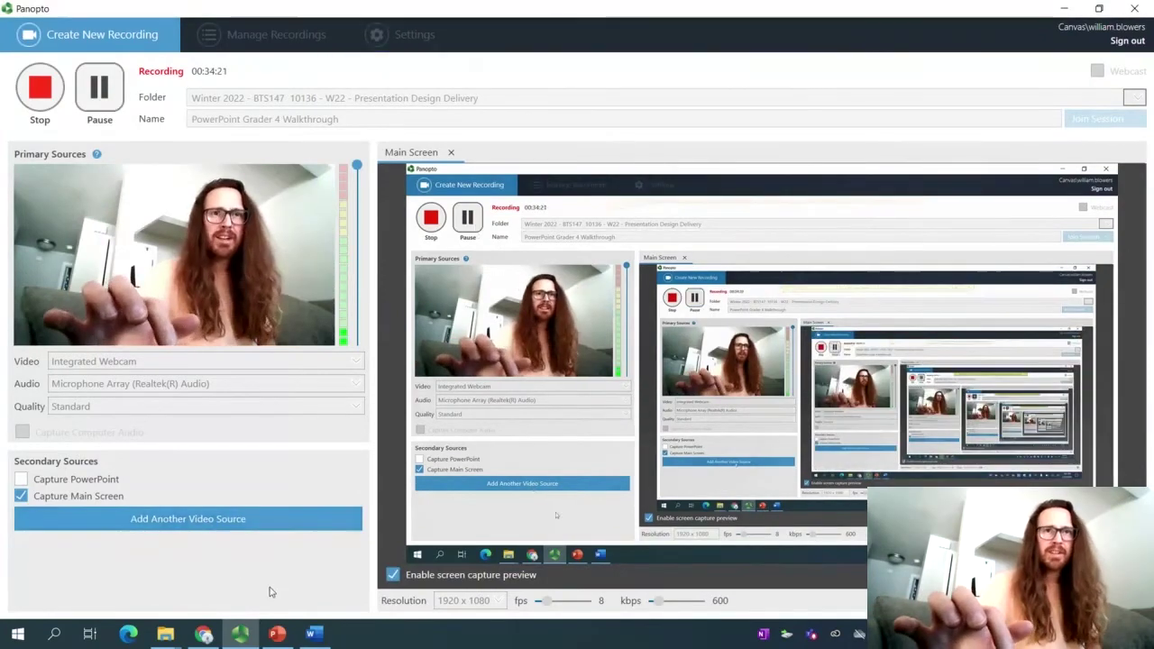
click(276, 634)
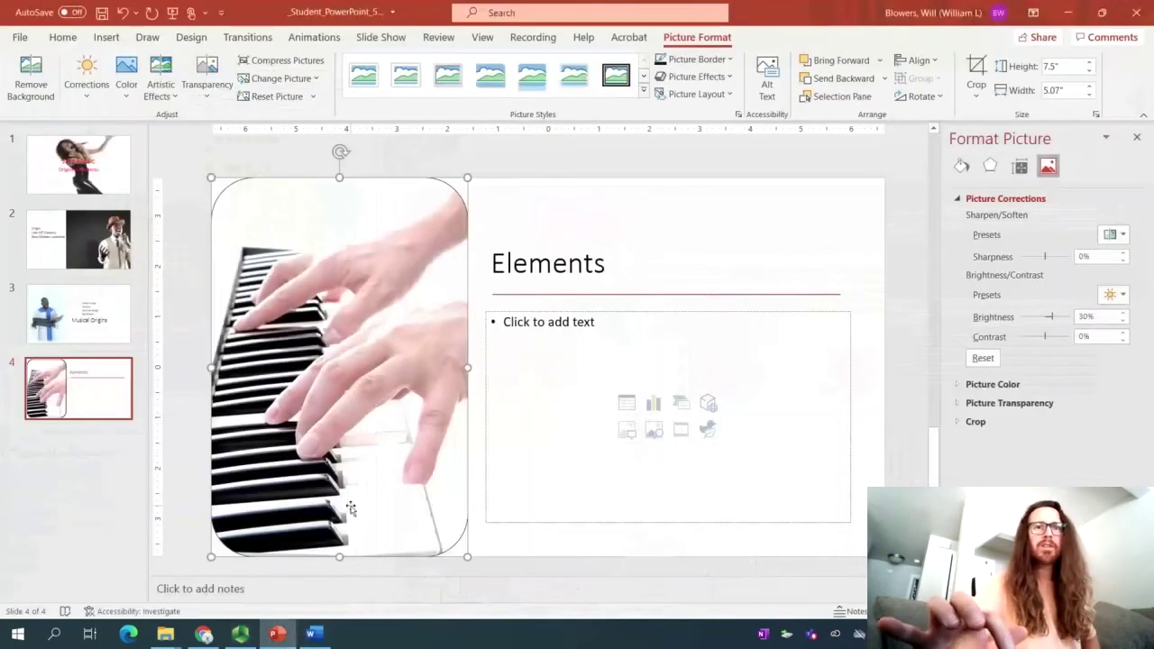
Set the line weight of the piano picture's border to 4½ pt
click(696, 59)
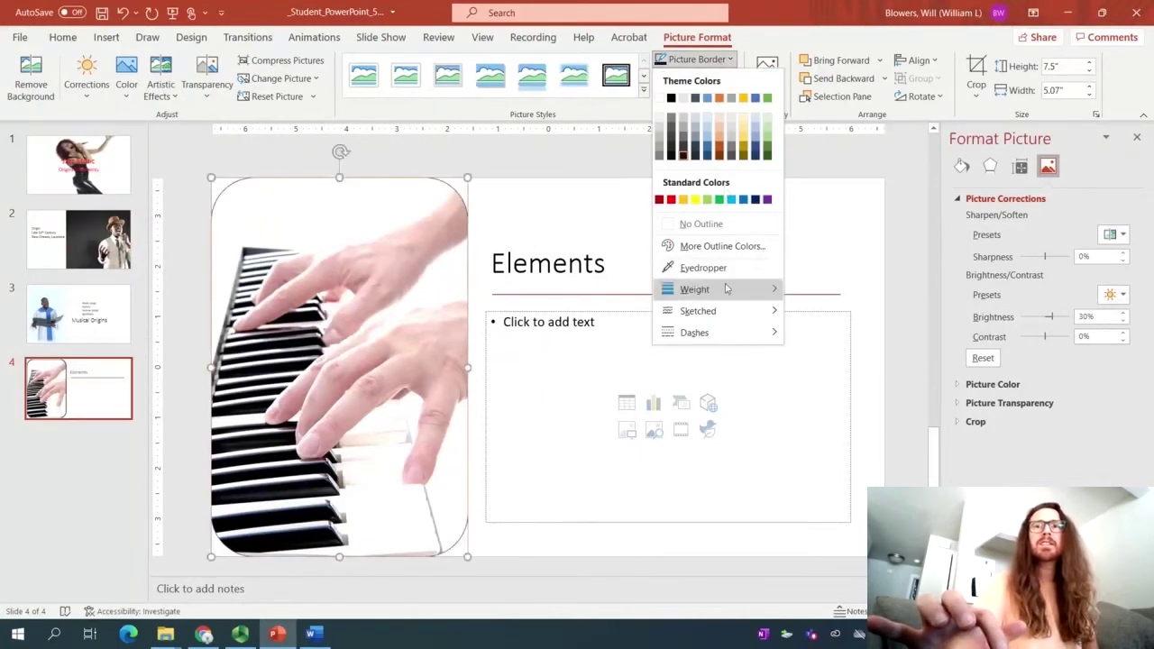
mouse_move(724, 296)
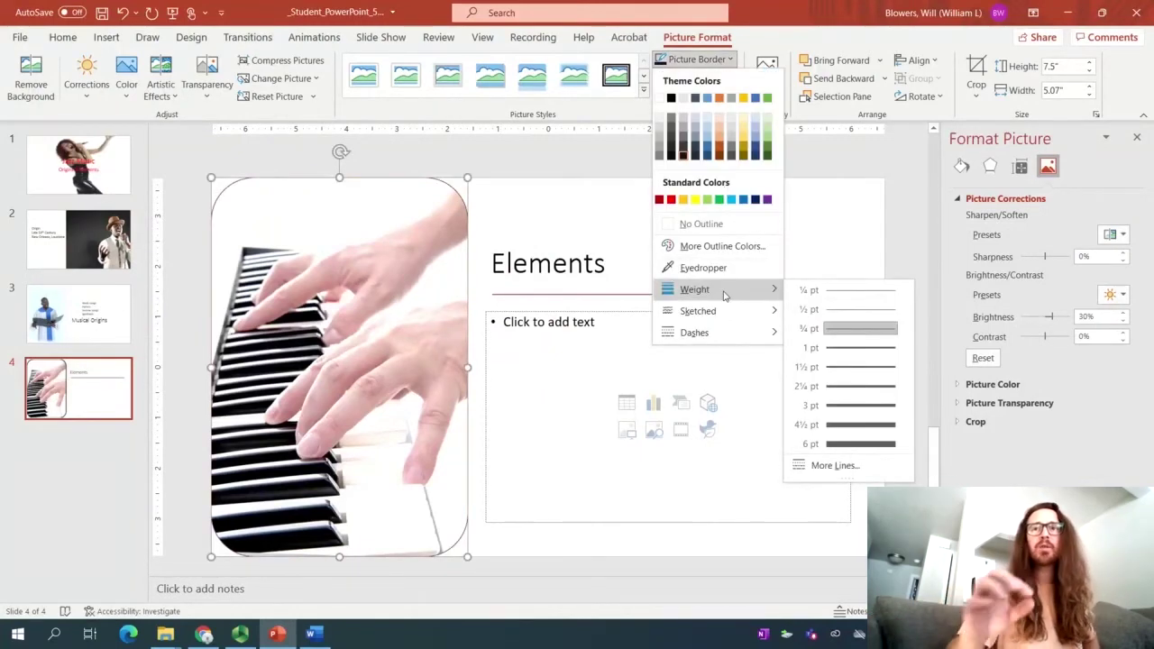
click(883, 428)
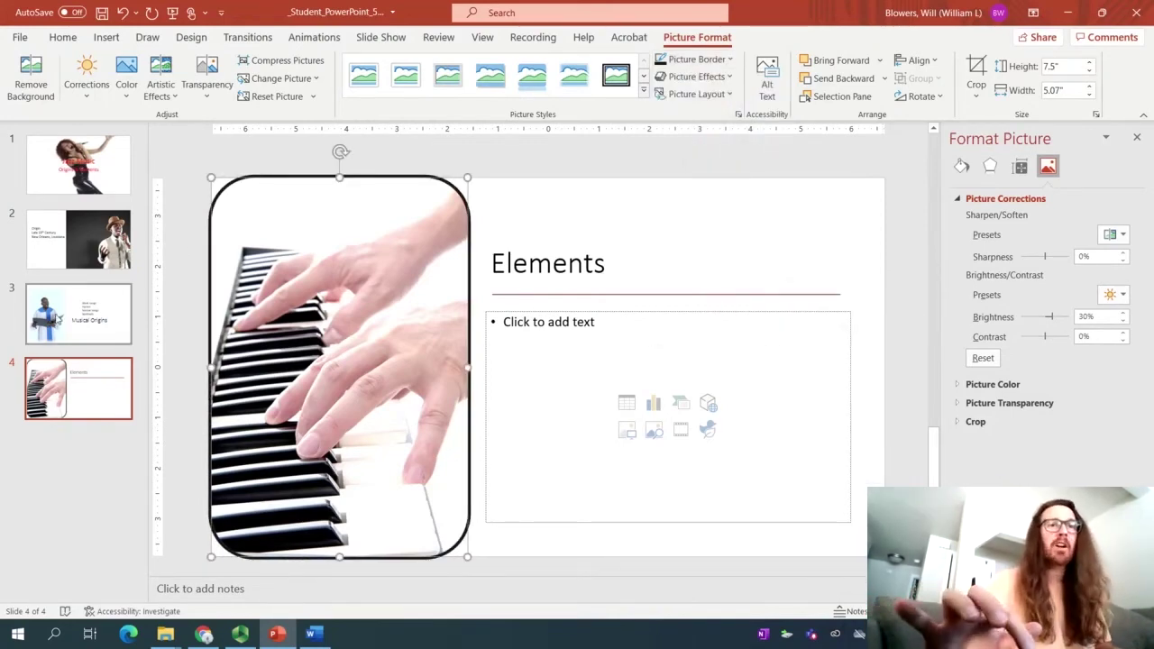
Delete the empty content placeholder beneath the Elements title on slide 4
click(58, 320)
click(77, 396)
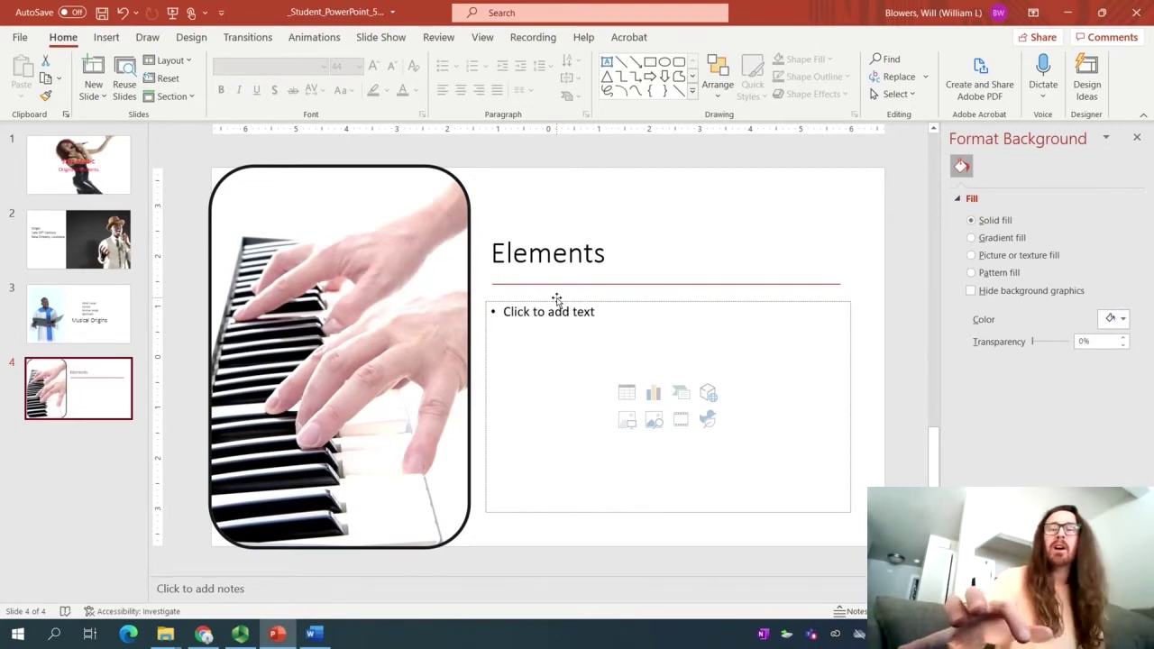
click(556, 297)
key(Delete)
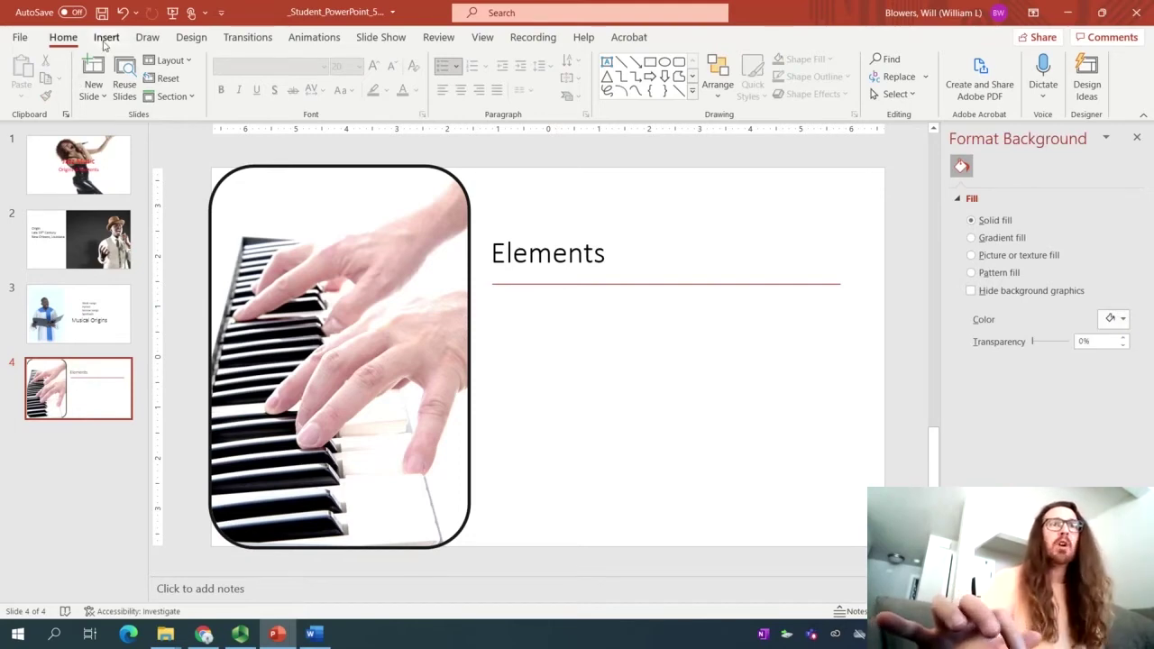
click(106, 38)
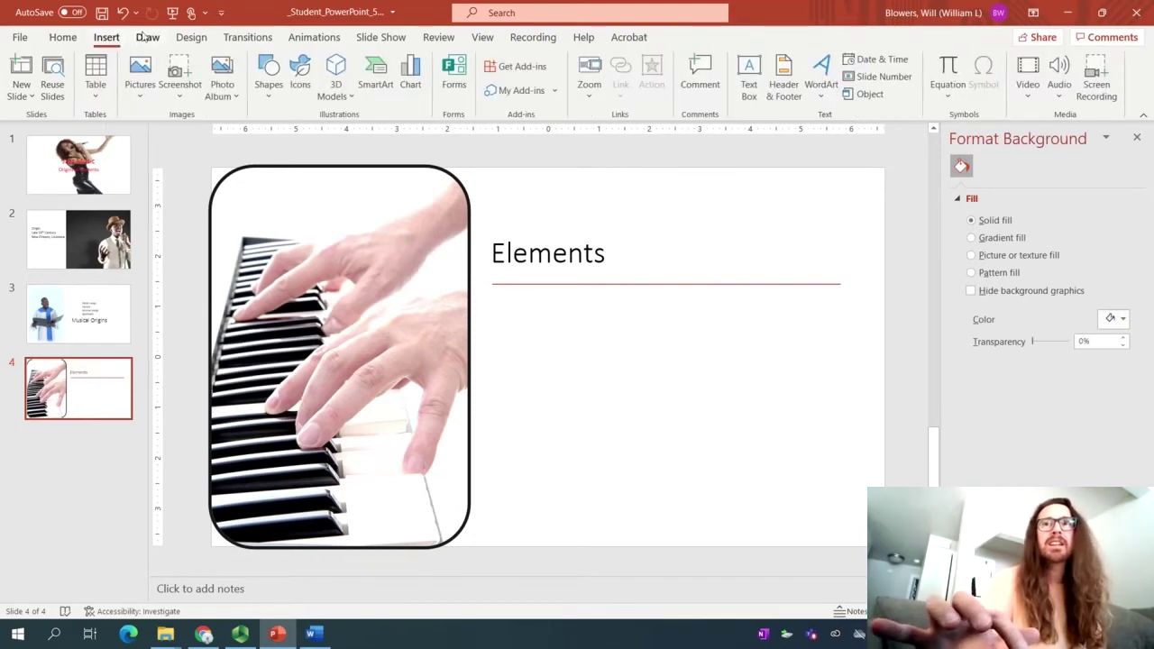
click(747, 99)
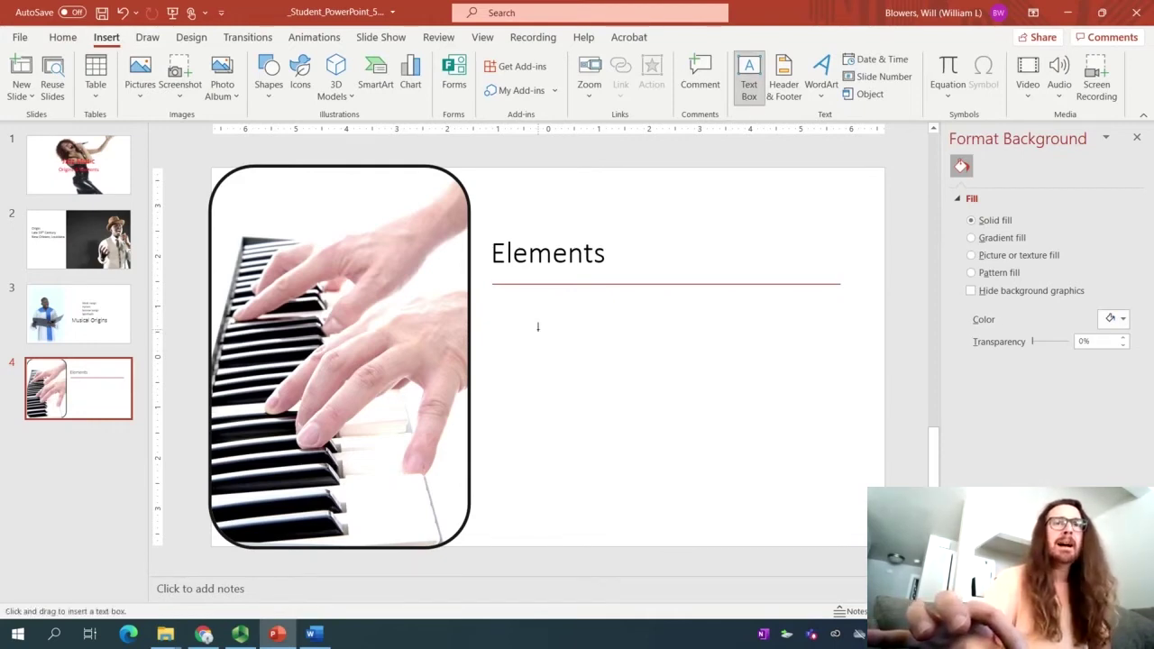
click(58, 40)
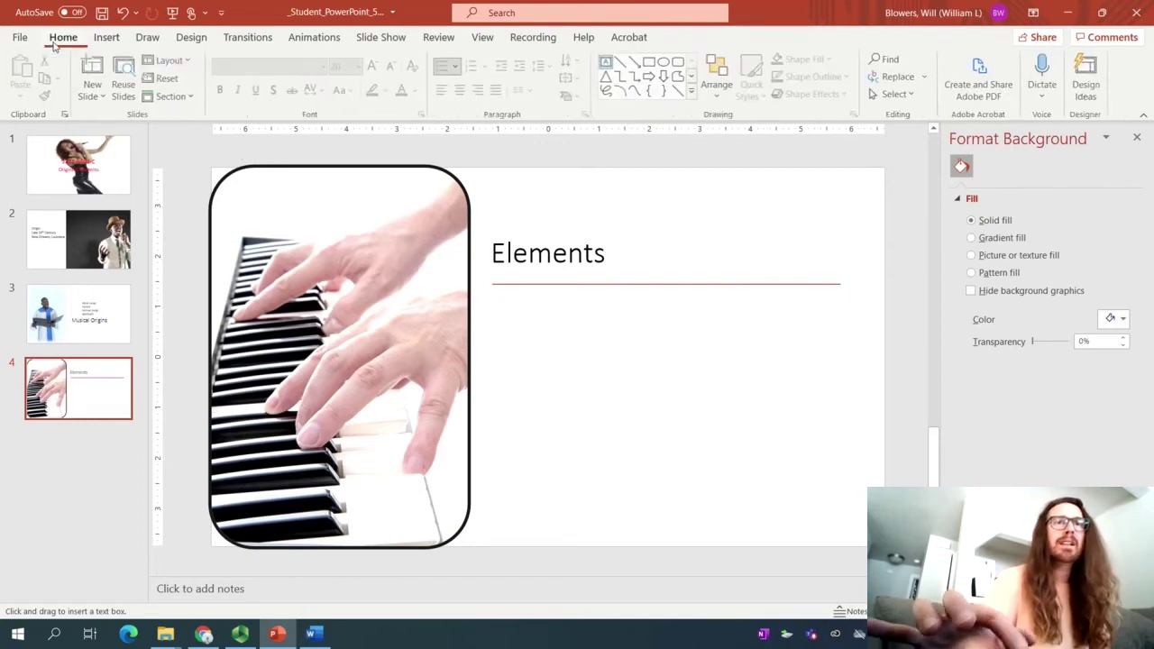
right_click(521, 237)
key(Escape)
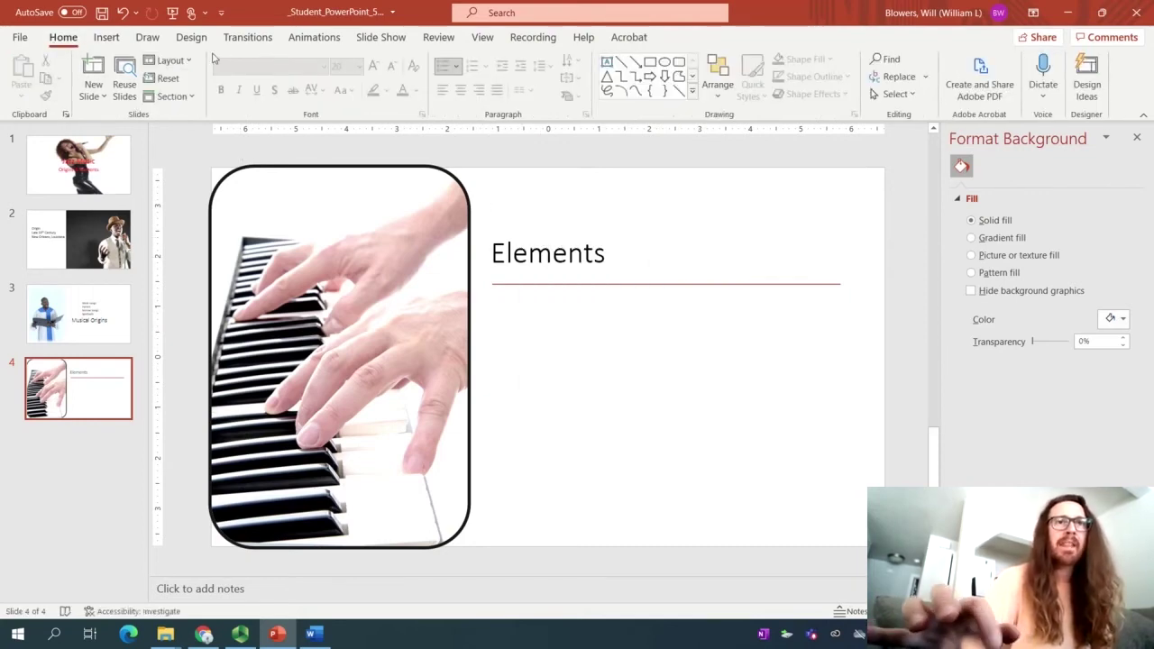
Move slide 4's Elements title box down below the horizontal line to clear space above it
click(517, 249)
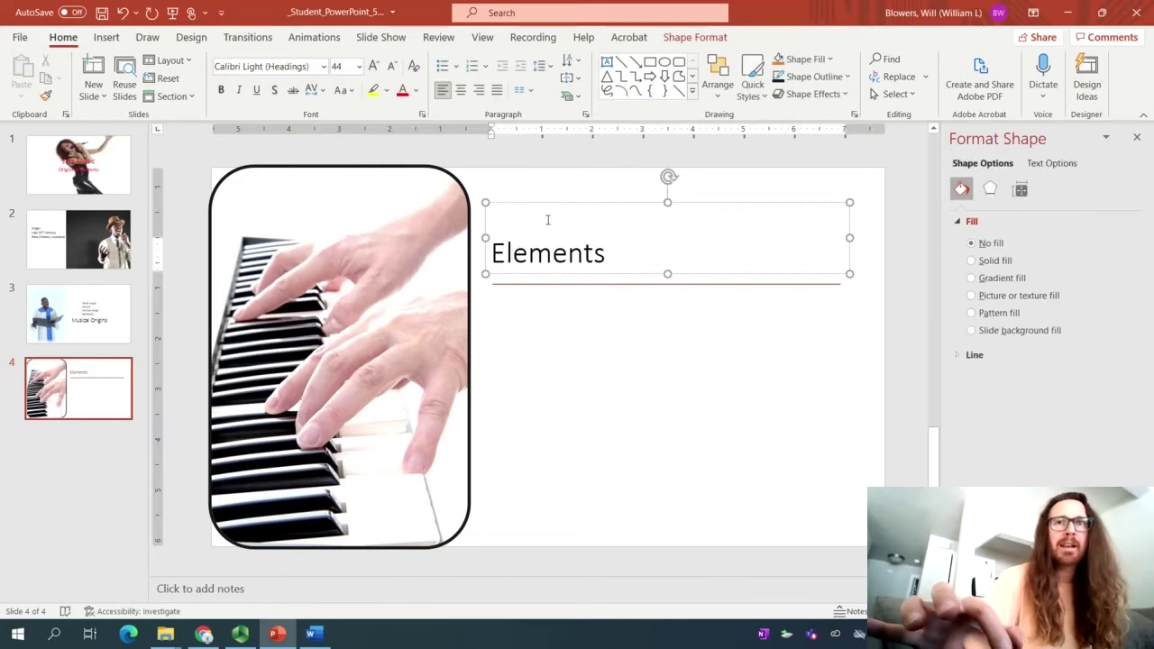
drag(564, 197, 575, 352)
click(546, 288)
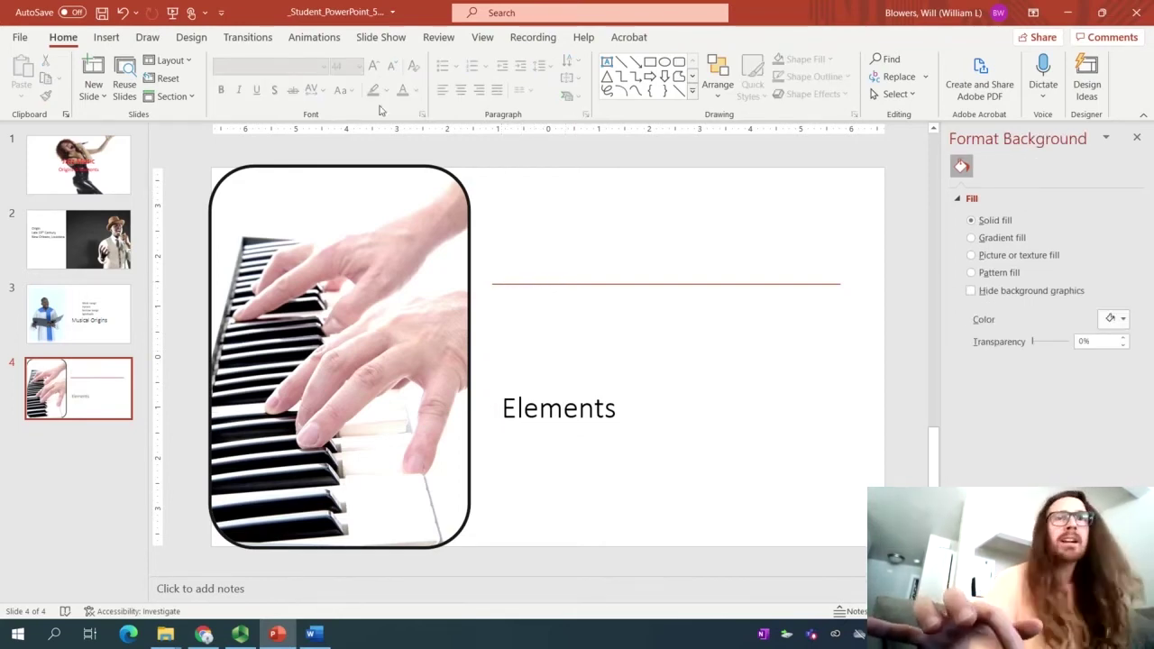
Insert a text box to the right of the piano picture and enter Blue notes, Swing, Polyrhythm and Syncopation on separate lines
click(107, 37)
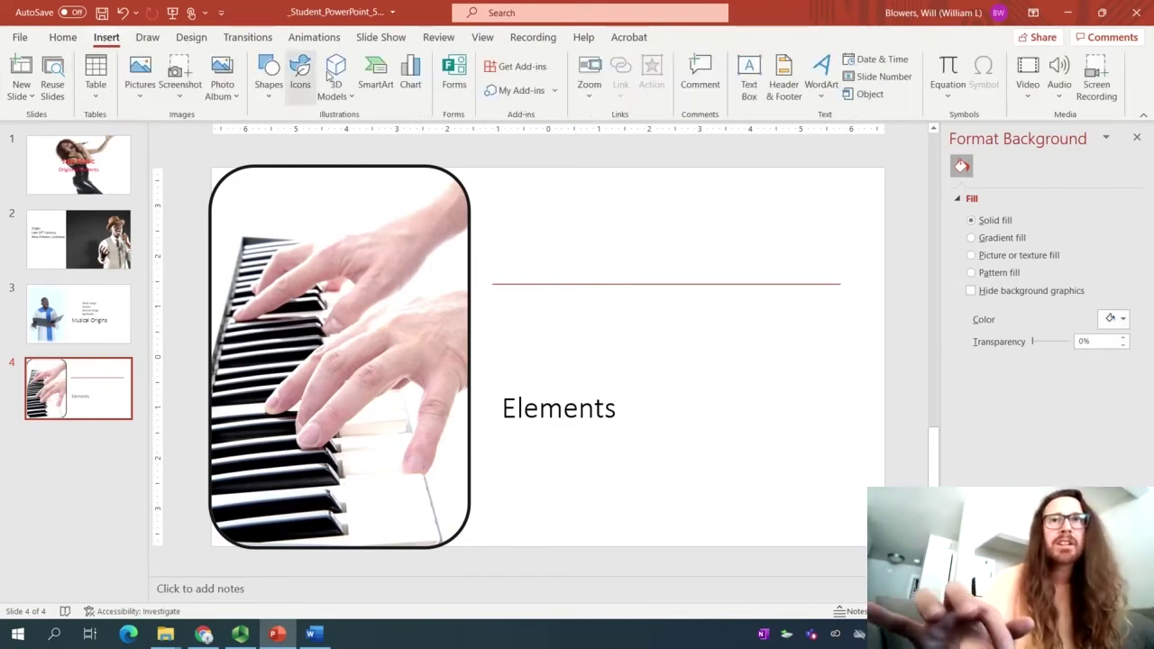
click(748, 77)
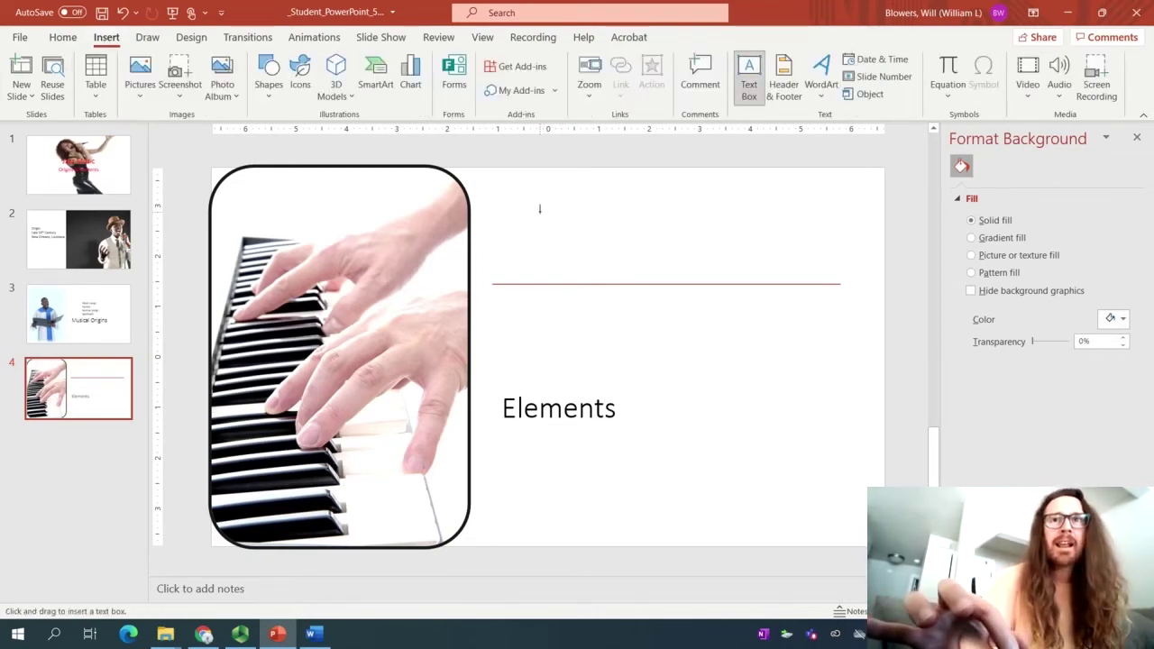
drag(540, 209, 804, 325)
text(Blue no)
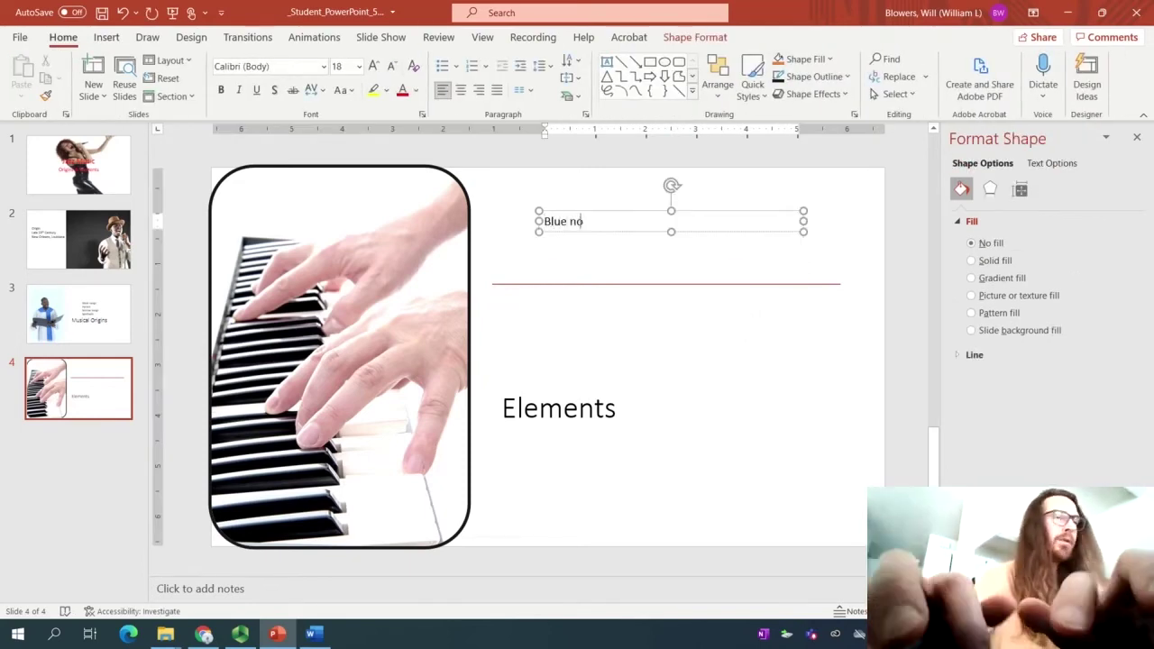
text(tes)
key(Return)
text(Swing)
key(Return)
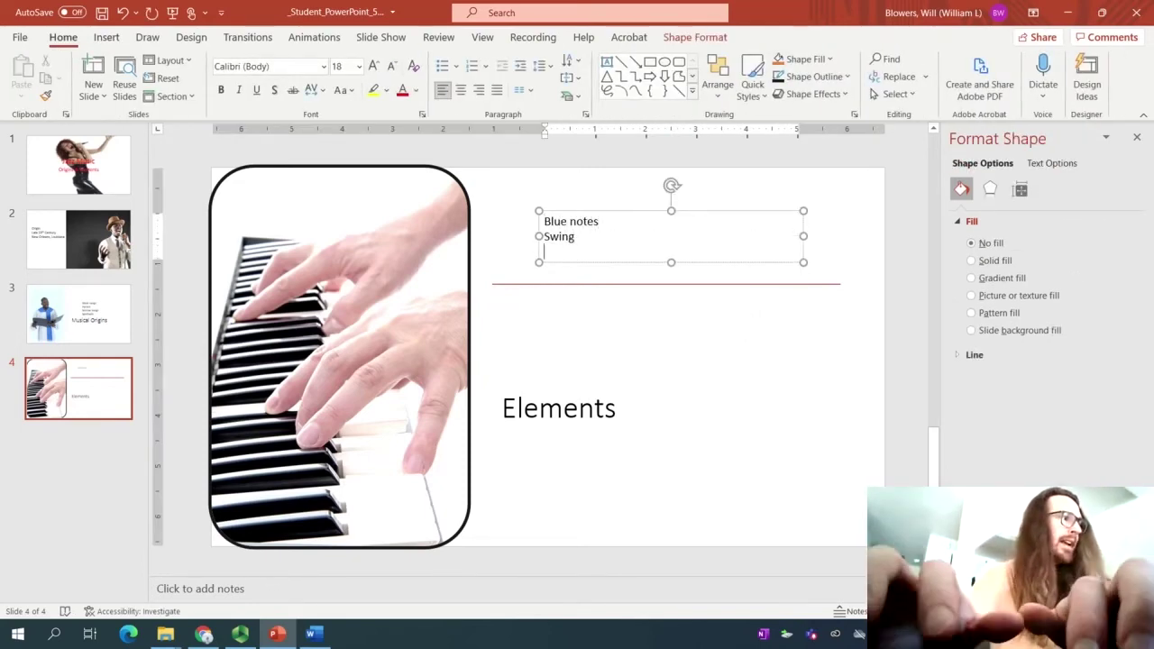
text(Polyr)
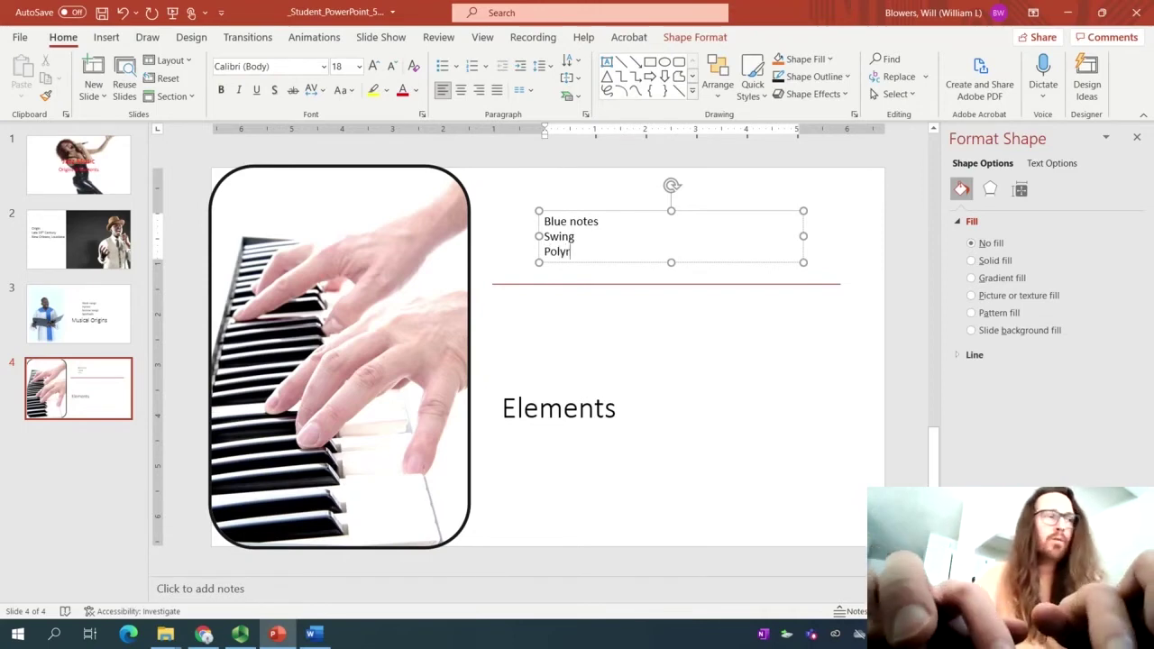
text(hythm)
key(Return)
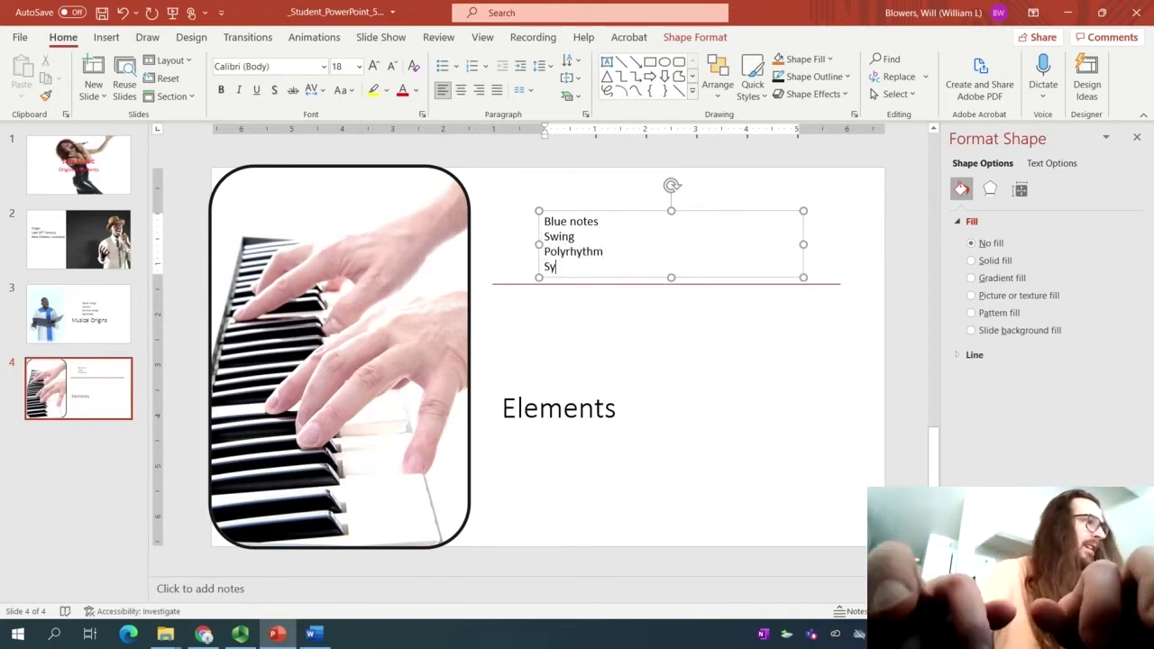
text(ncopation)
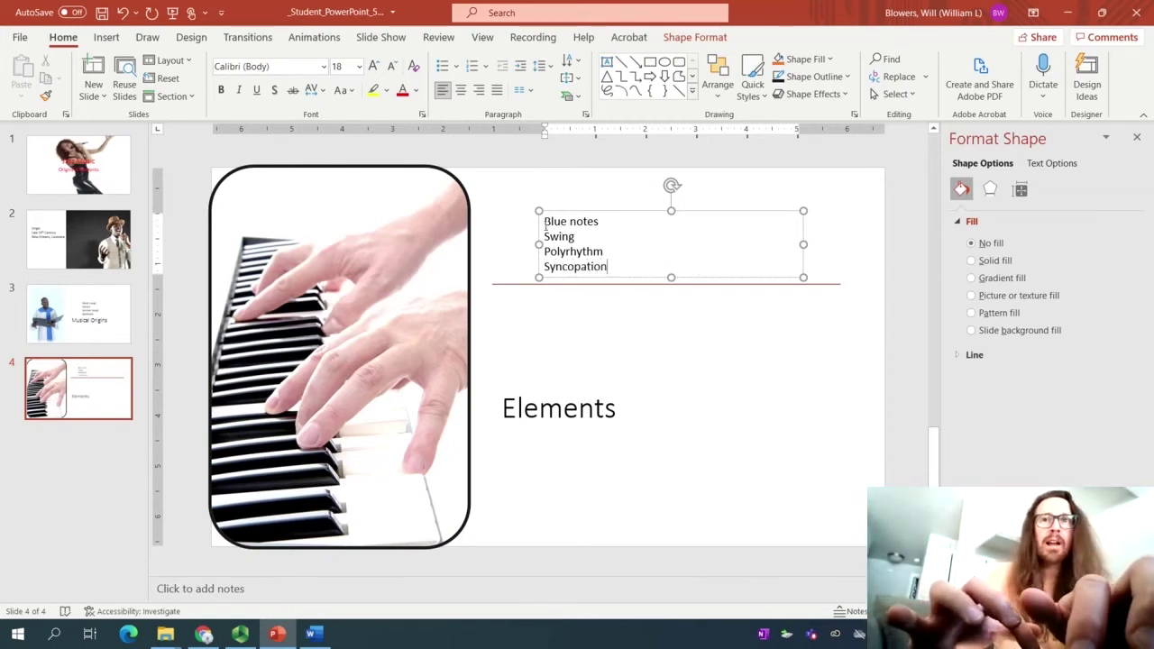
Read instruction 13 in Word, and in PowerPoint set the whole Blue notes list to font size 28
key(ctrl+a)
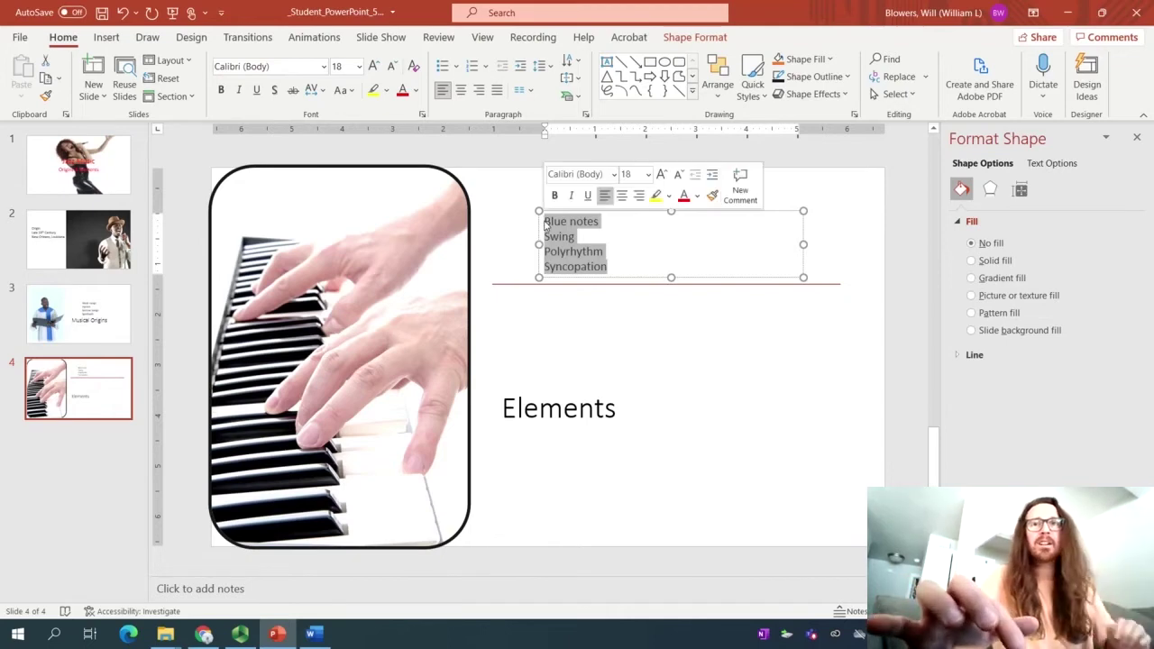
click(312, 634)
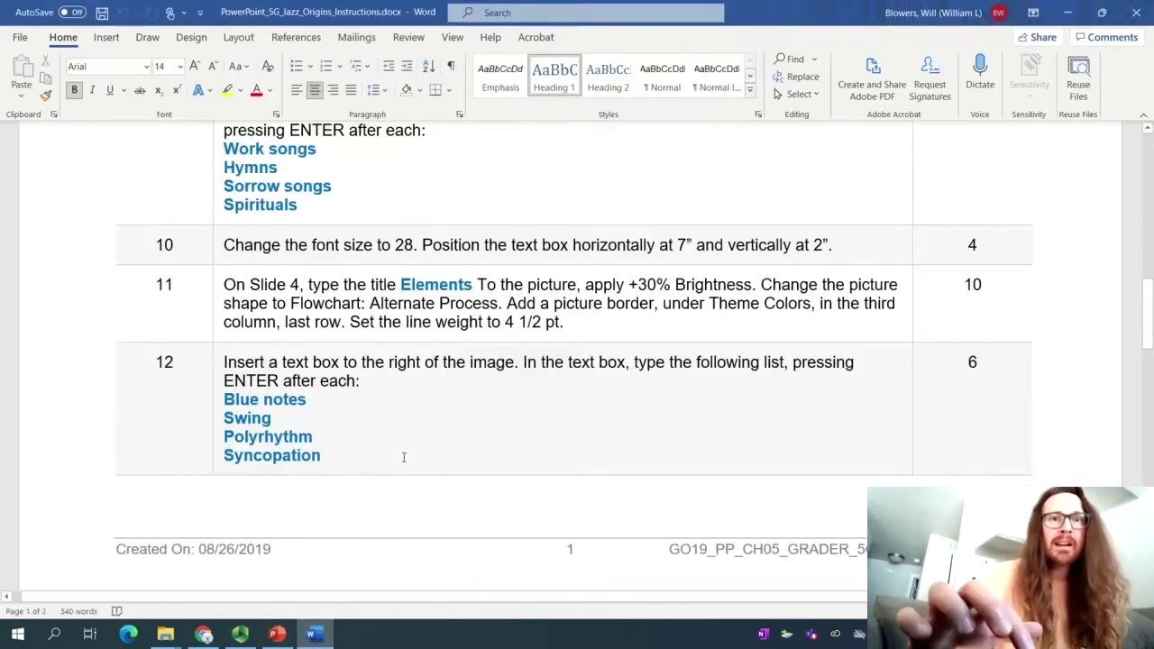
scroll(403, 456, down, 1)
scroll(404, 457, down, 8)
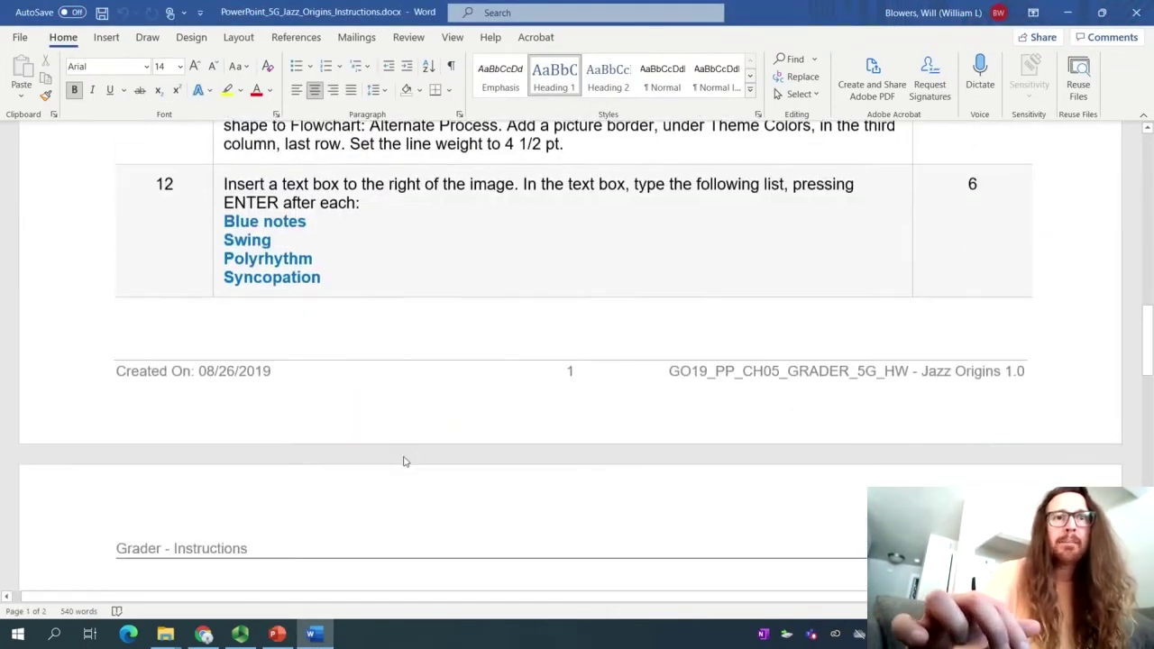
scroll(403, 455, down, 4)
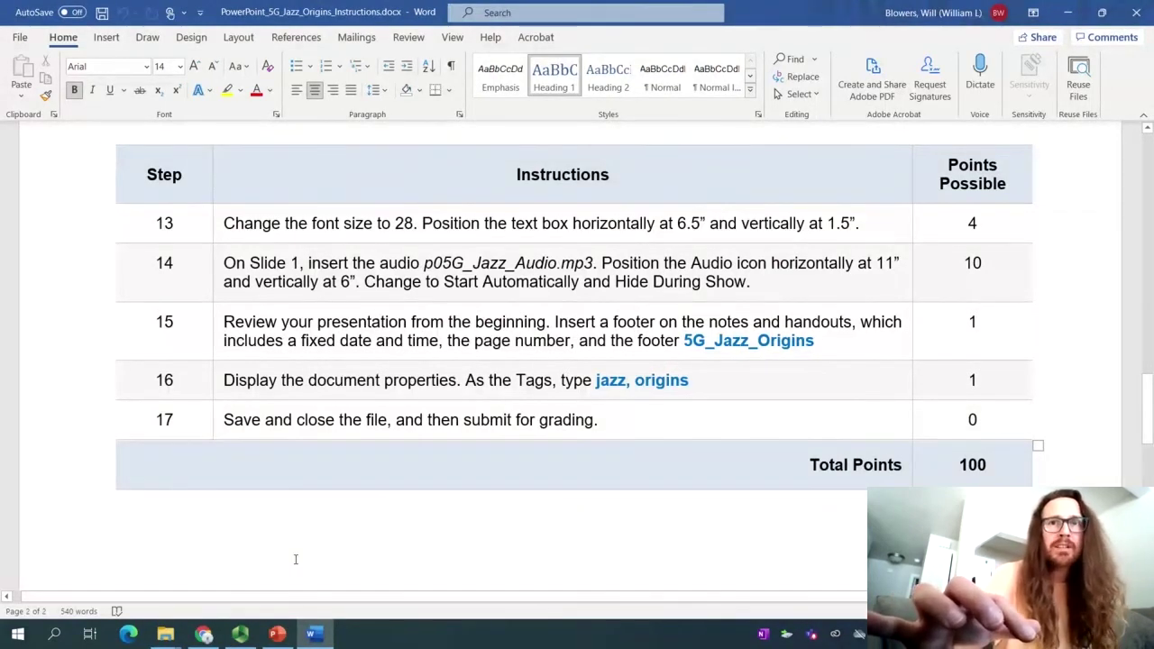
click(278, 635)
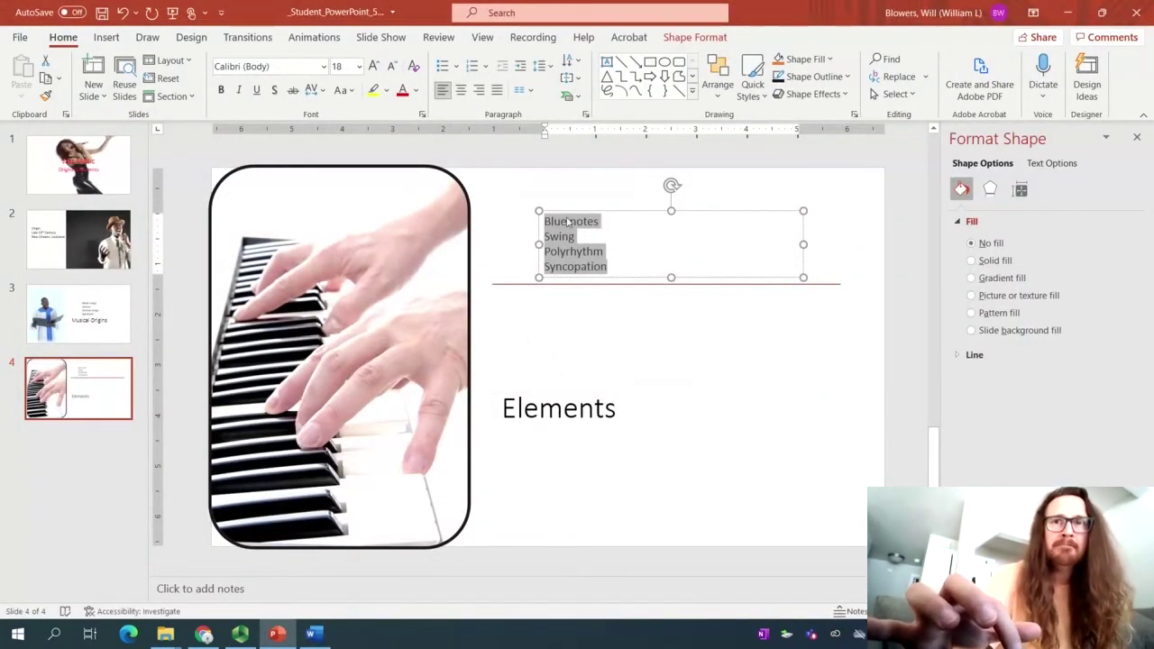
click(357, 66)
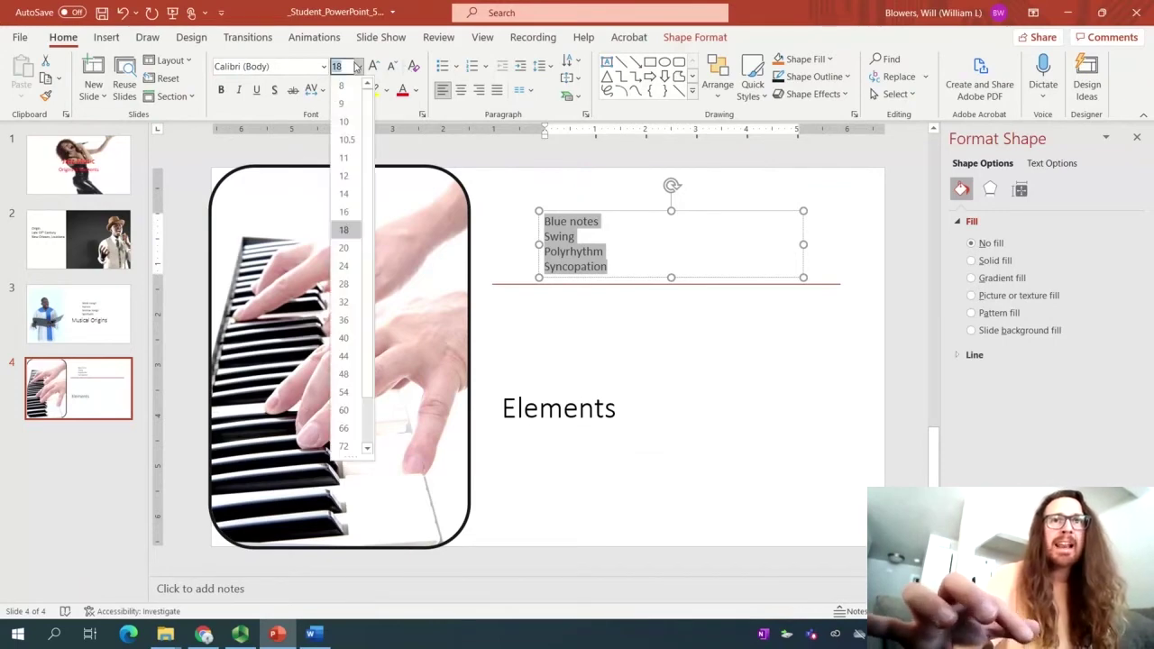
click(343, 284)
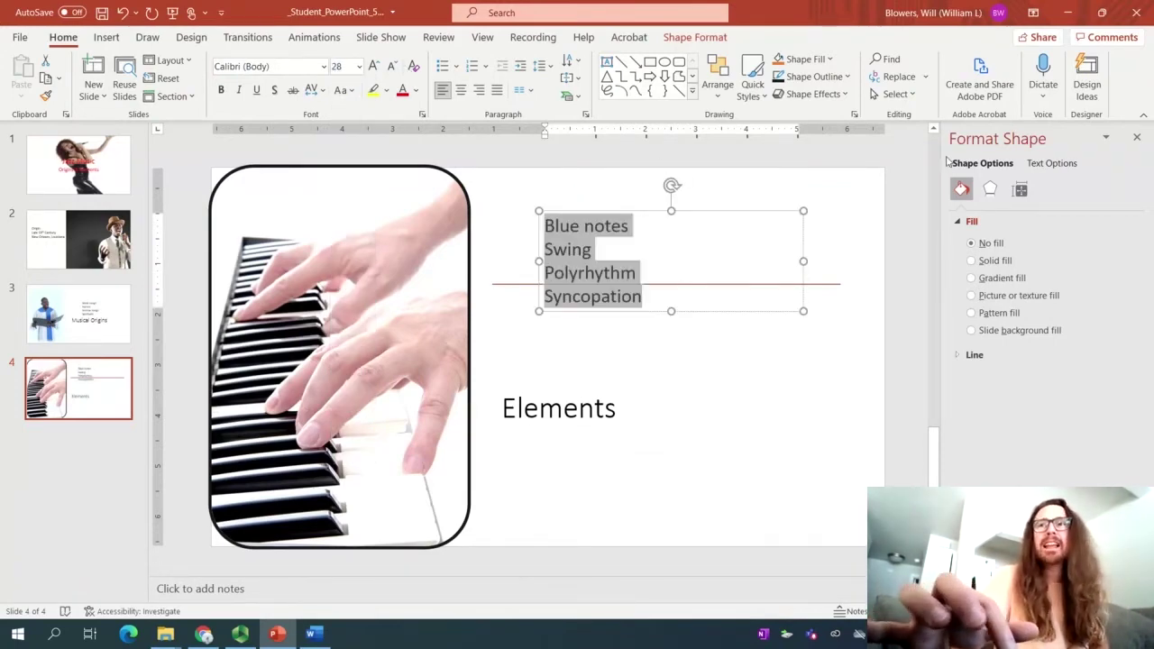
Recheck instruction 13 in Word, and in PowerPoint position the list's text box horizontally at 6.5" and vertically at 1.5"
click(1021, 190)
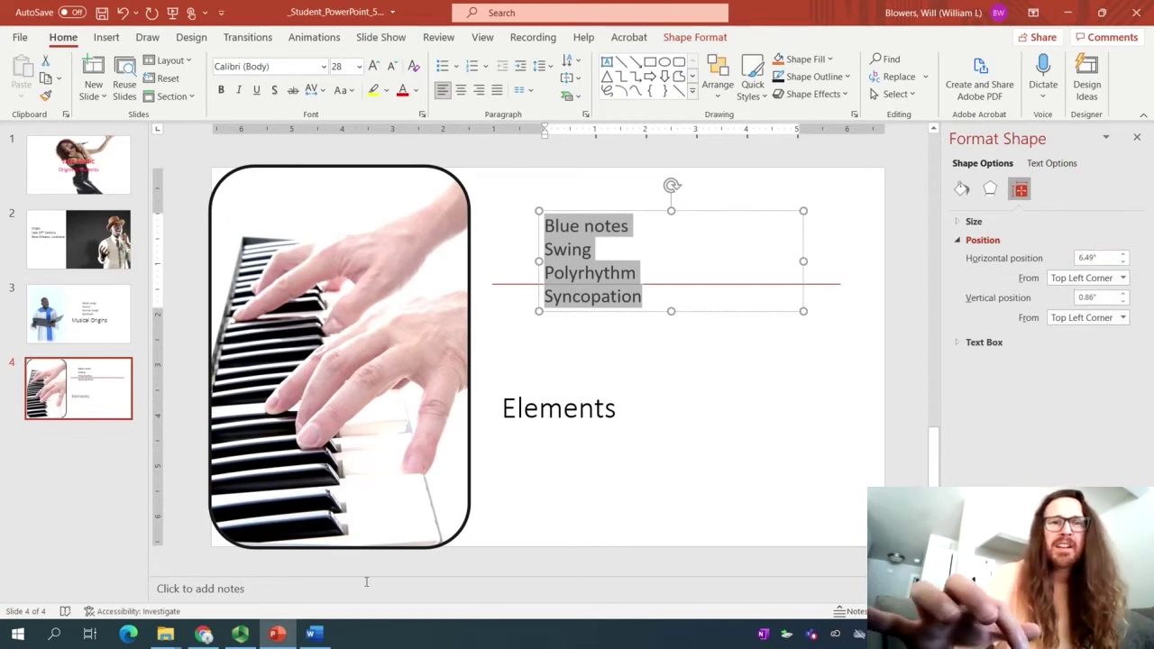
click(315, 634)
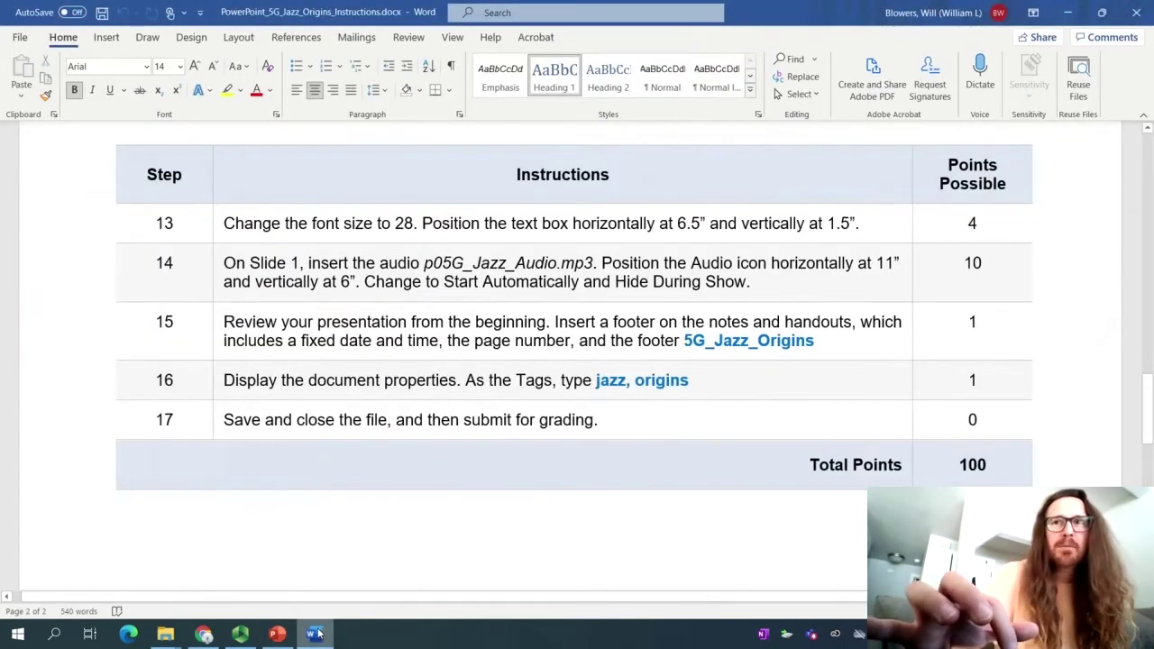
click(276, 635)
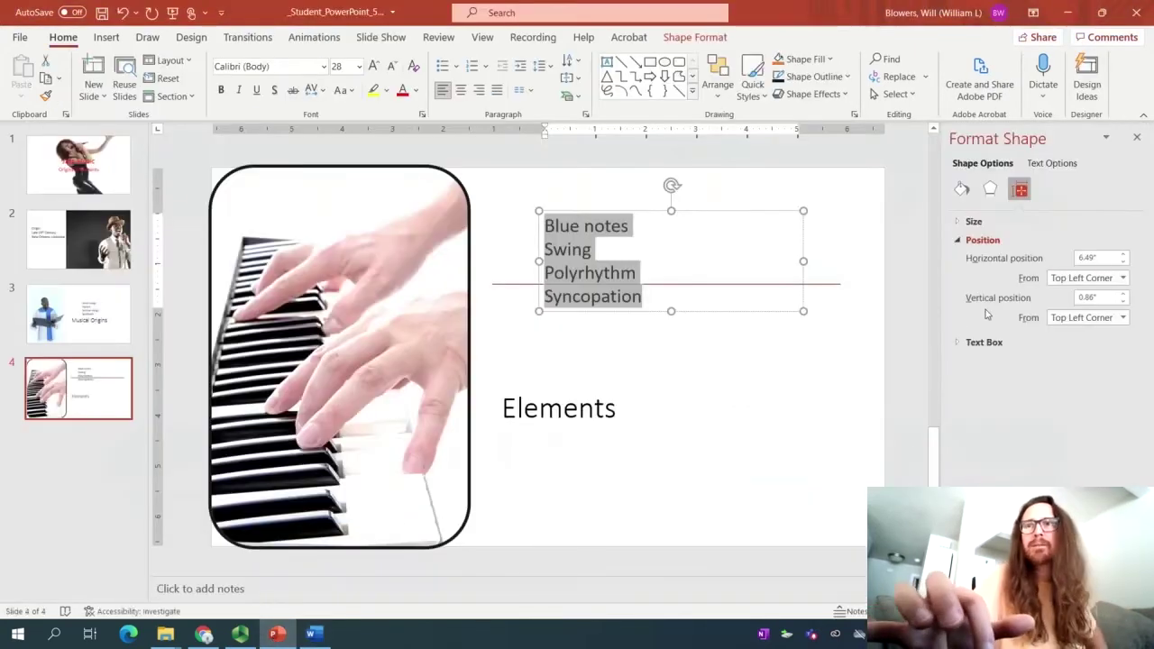
click(1090, 259)
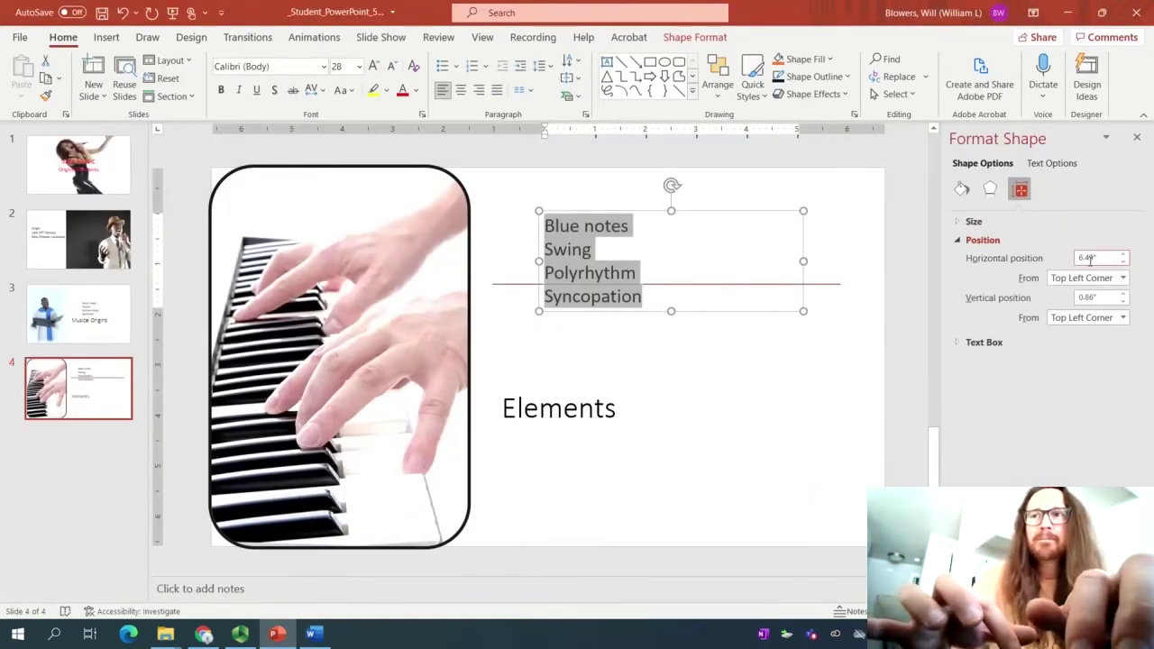
drag(1098, 258, 1080, 259)
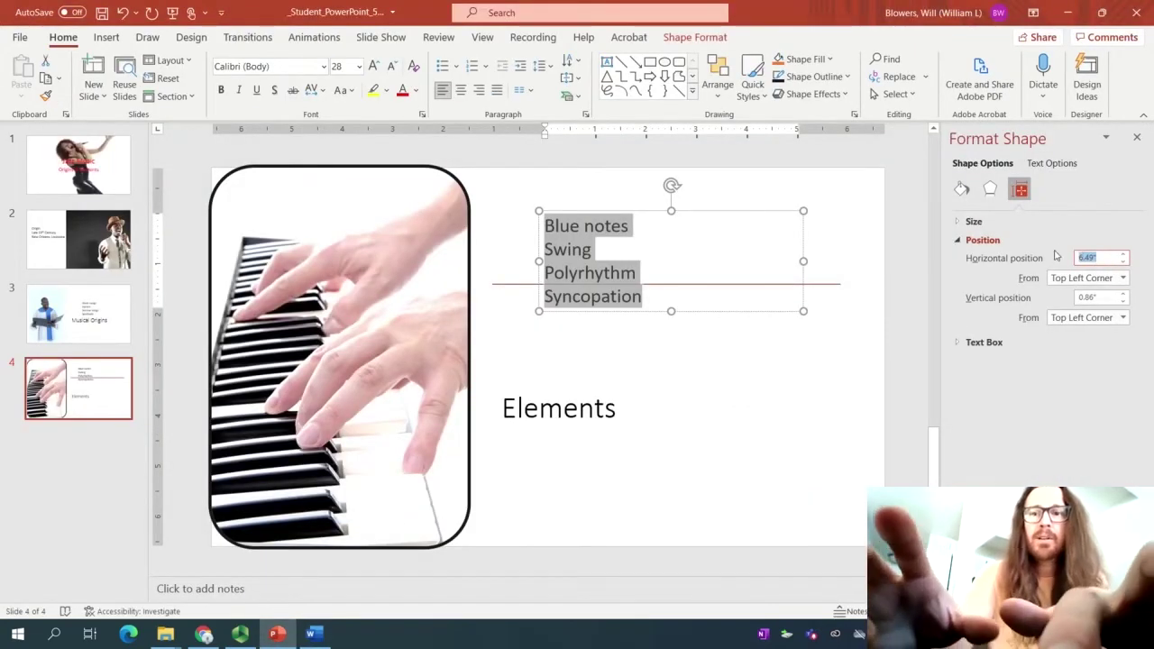
text(6.5)
key(Return)
double_click(1099, 297)
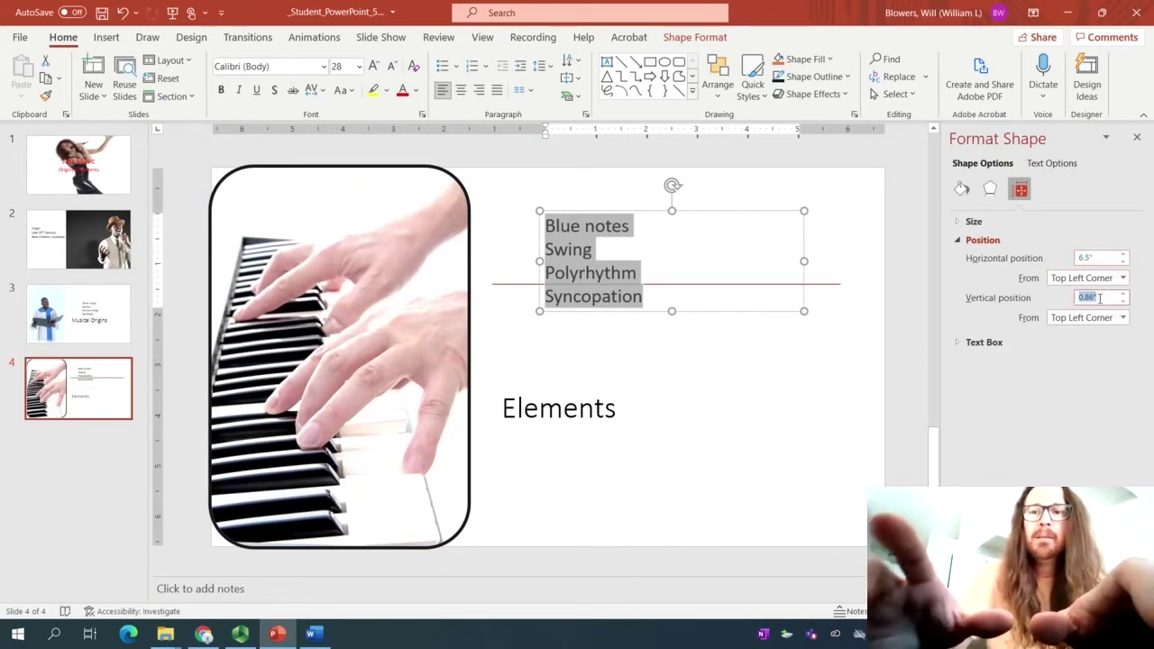
text(1.5)
key(Return)
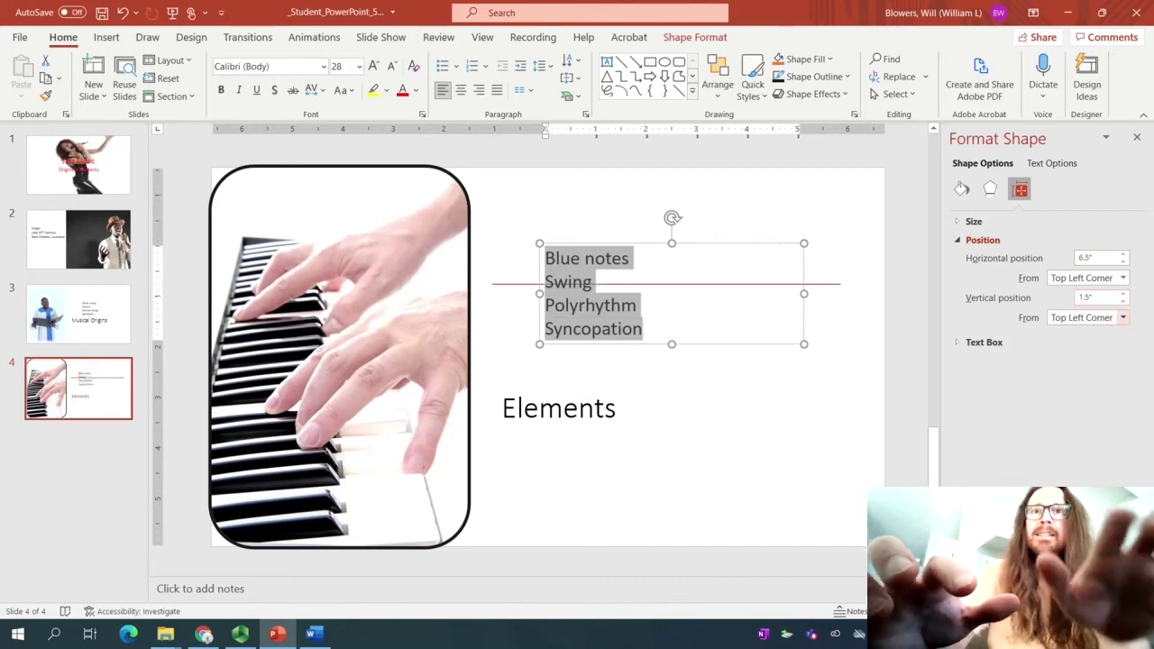
Read instruction 14 in Word, and in PowerPoint insert the audio file p05G_Jazz_Audio.mp3 from the _Student_PowerPoint_5G_Jazz_Origins folder on slide 1
click(311, 634)
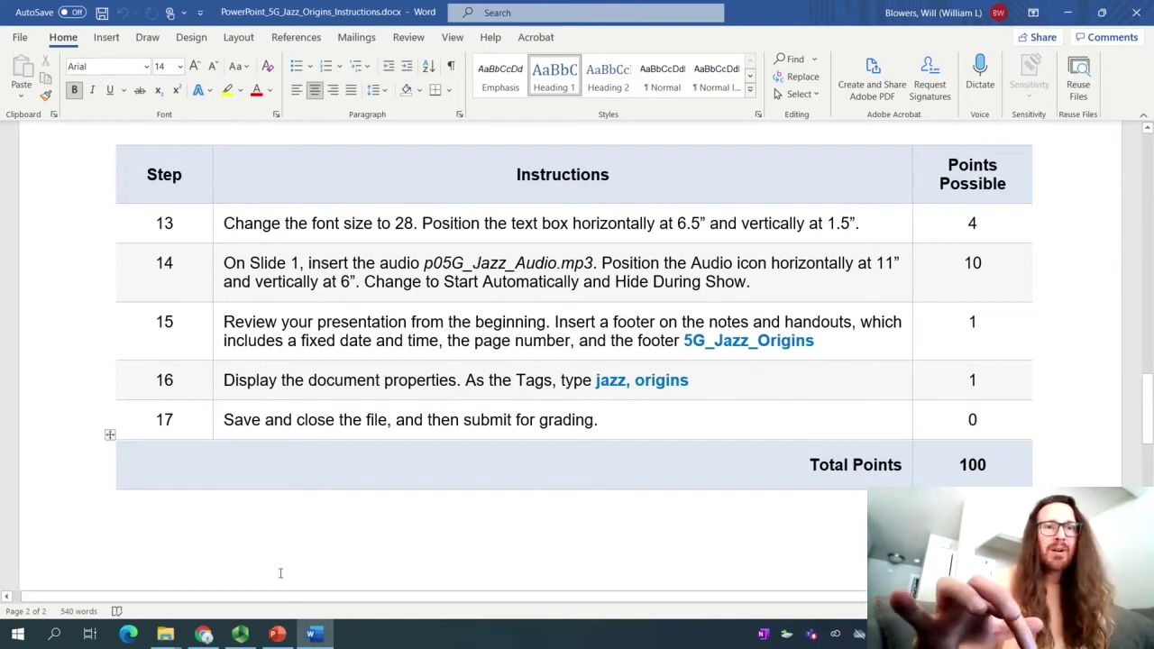
click(271, 635)
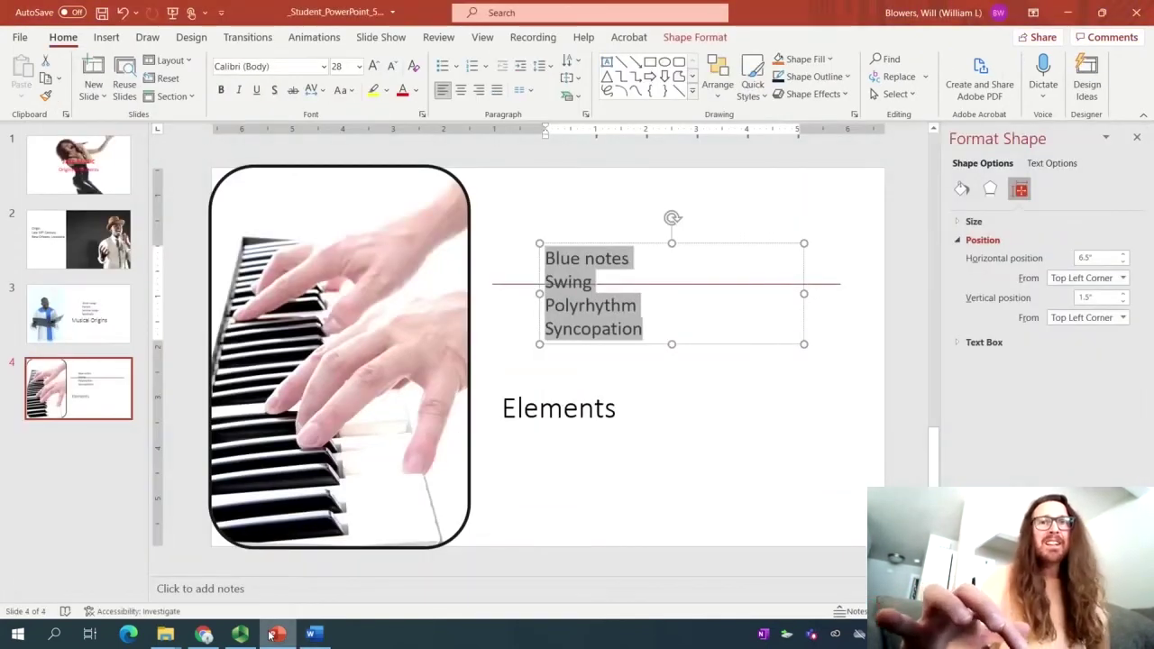
click(110, 186)
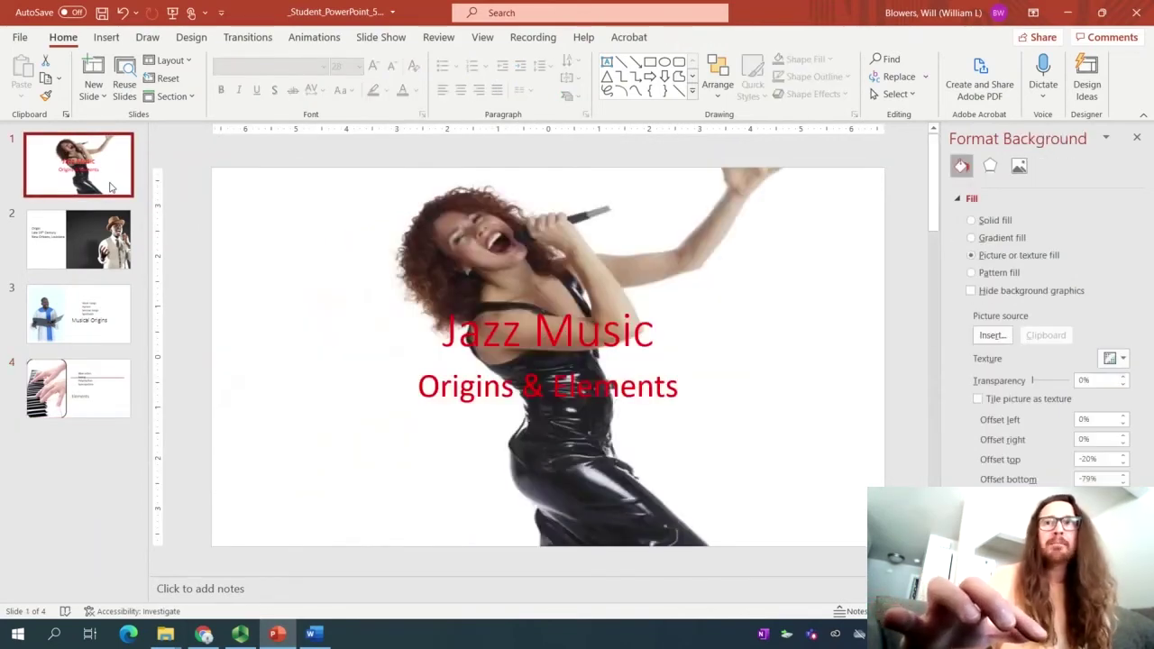
click(1137, 136)
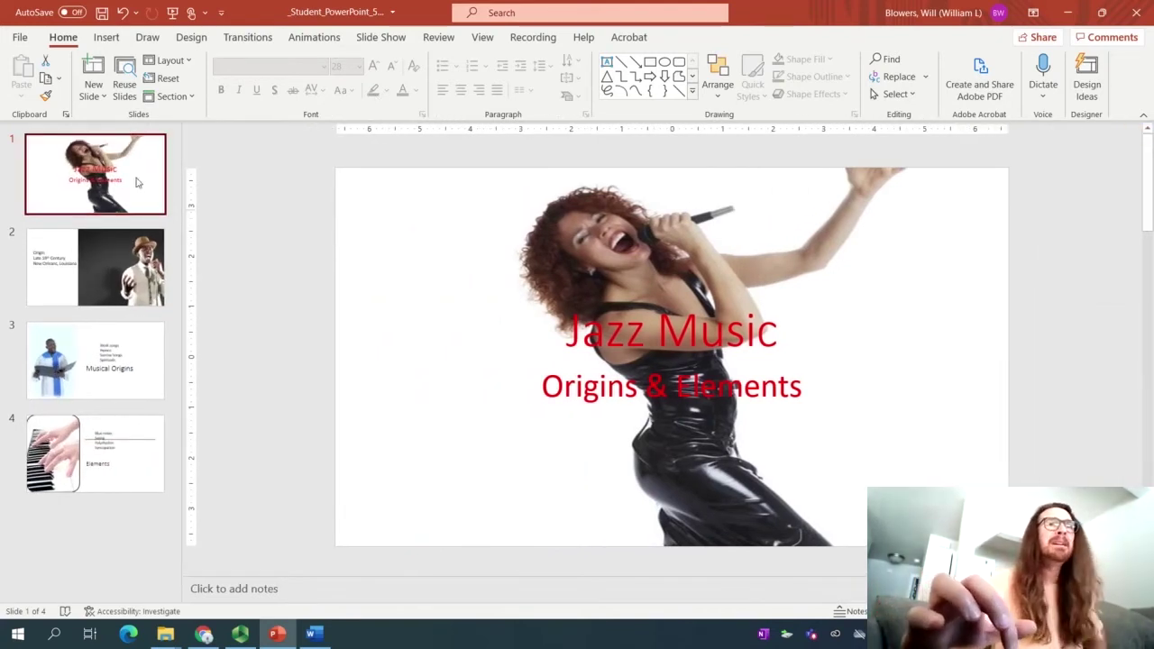
click(106, 37)
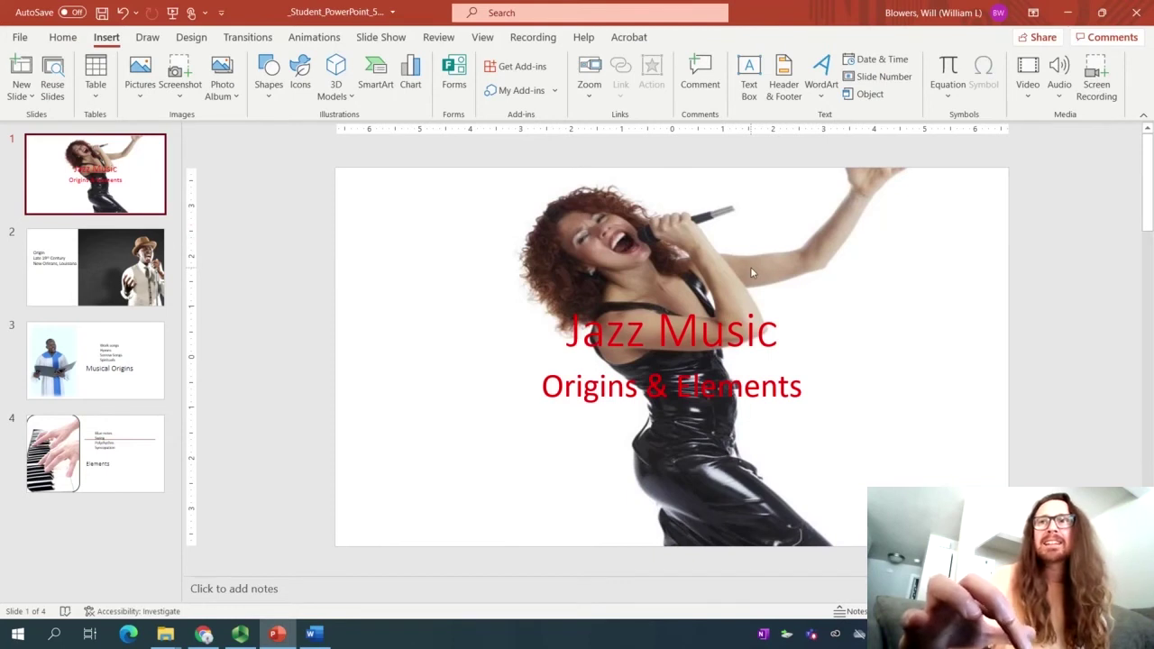
click(1060, 93)
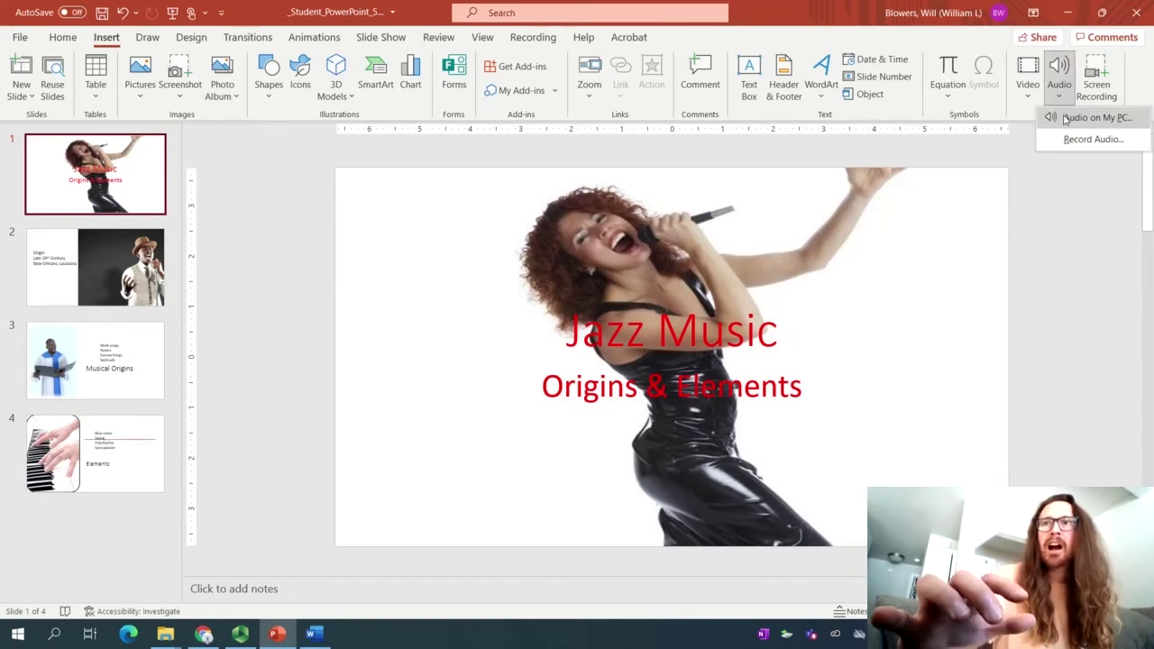
click(1064, 120)
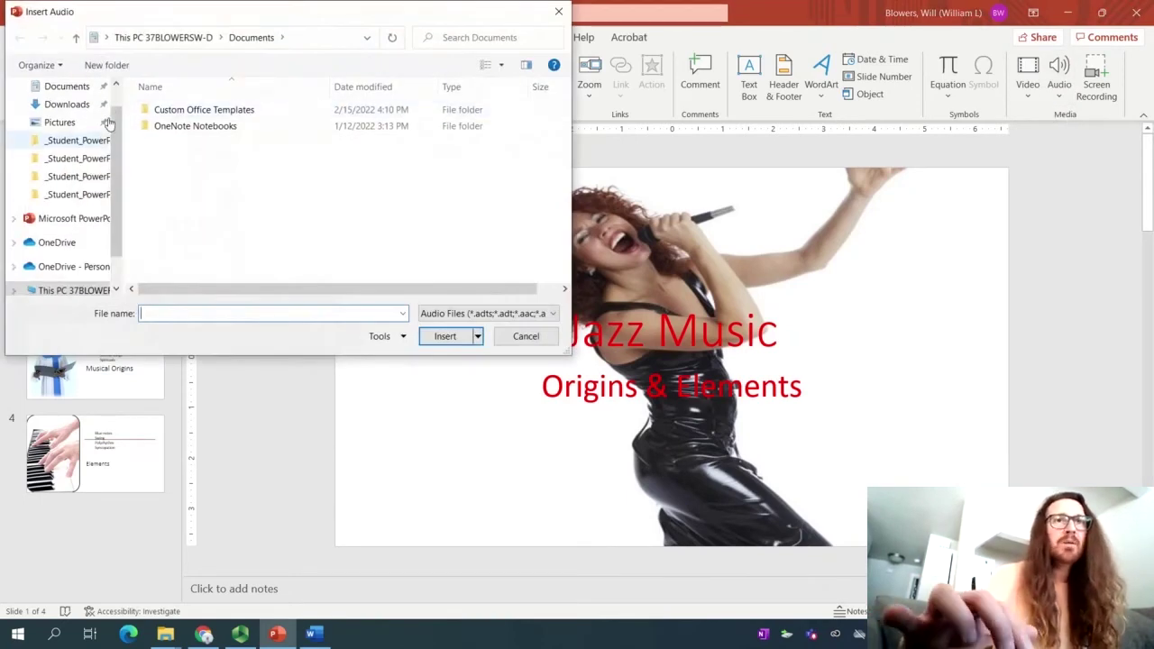
click(72, 135)
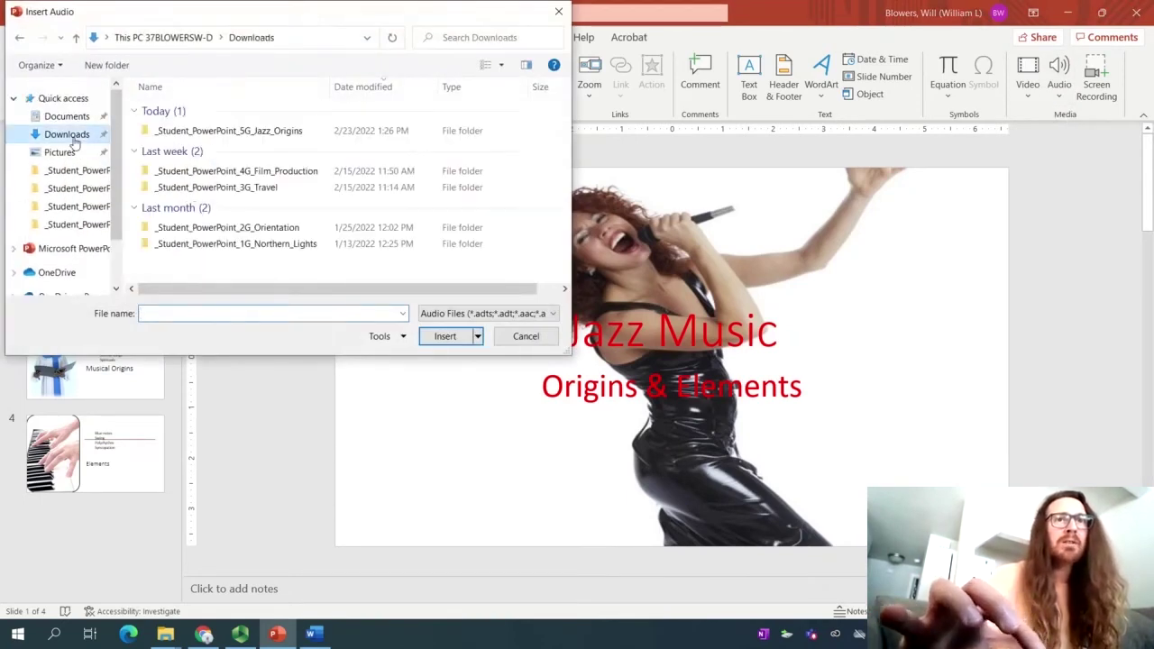
double_click(164, 135)
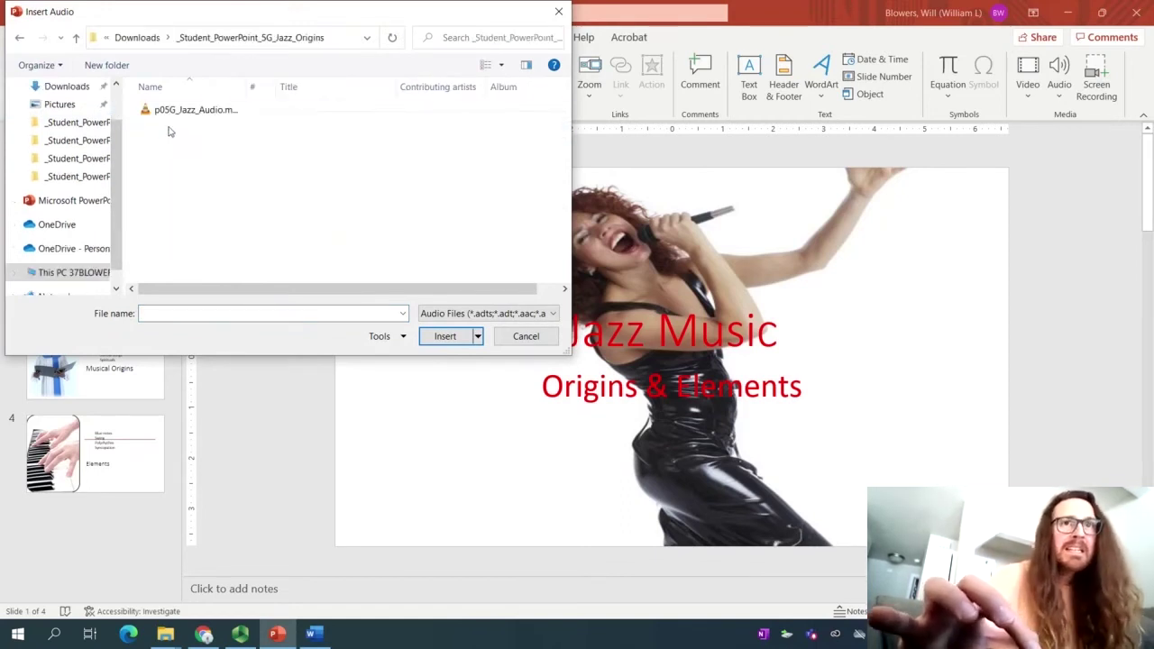
click(191, 113)
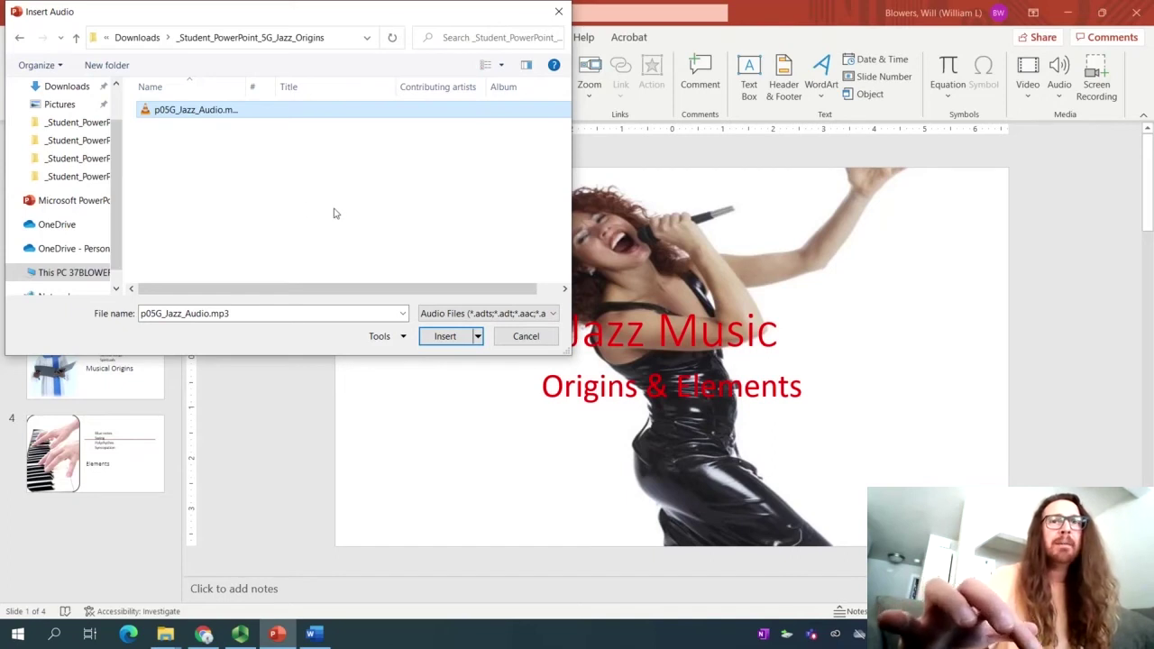
click(433, 335)
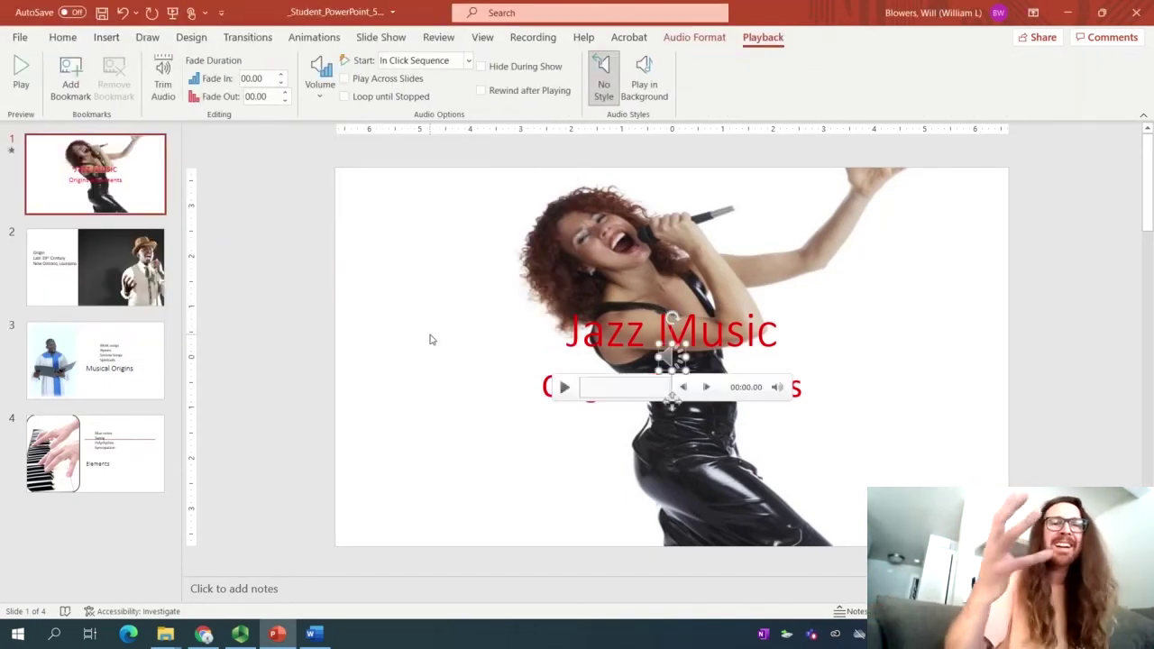
Recheck instruction 14 in Word for the audio icon's position and playback settings, and return to PowerPoint
click(312, 635)
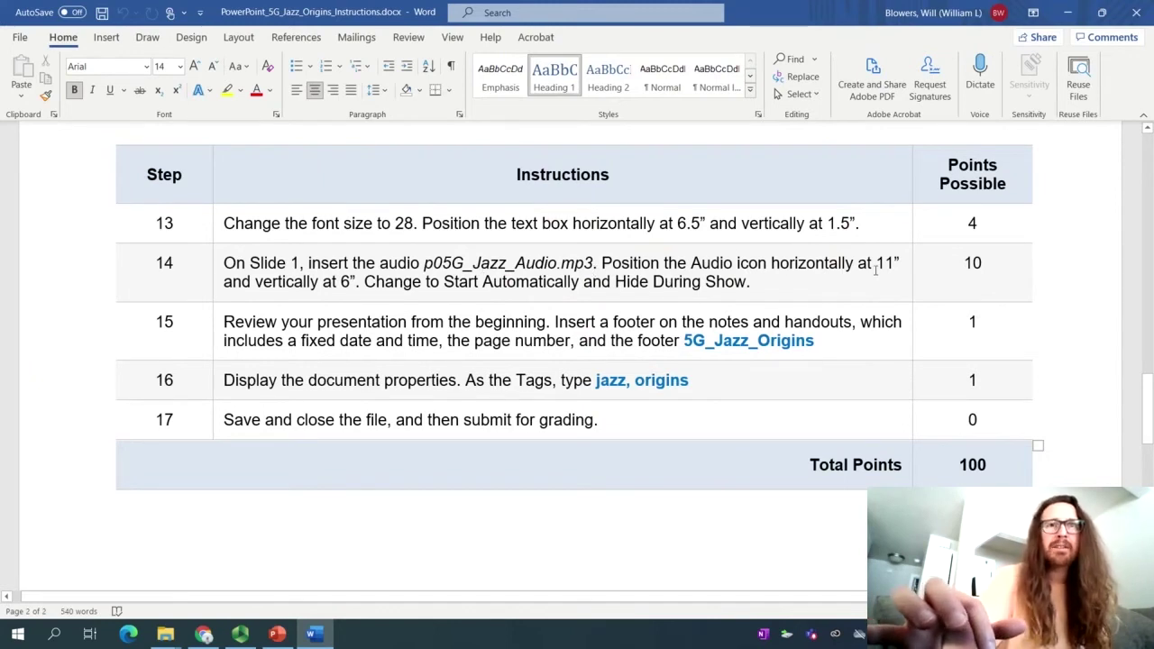
click(279, 637)
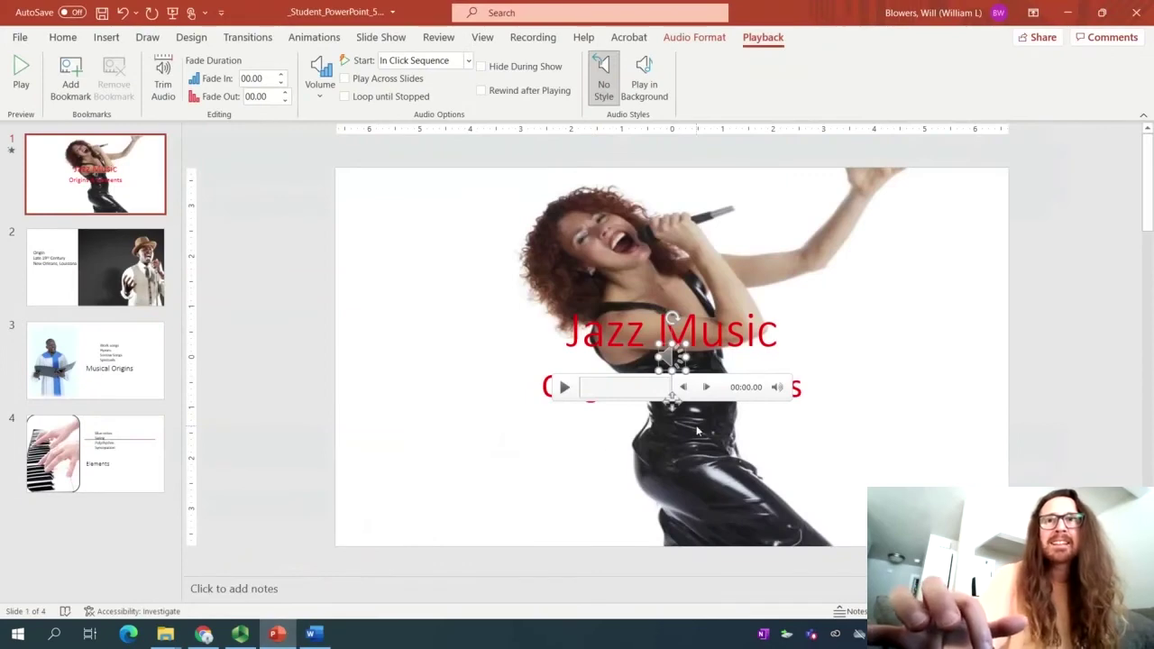
click(241, 635)
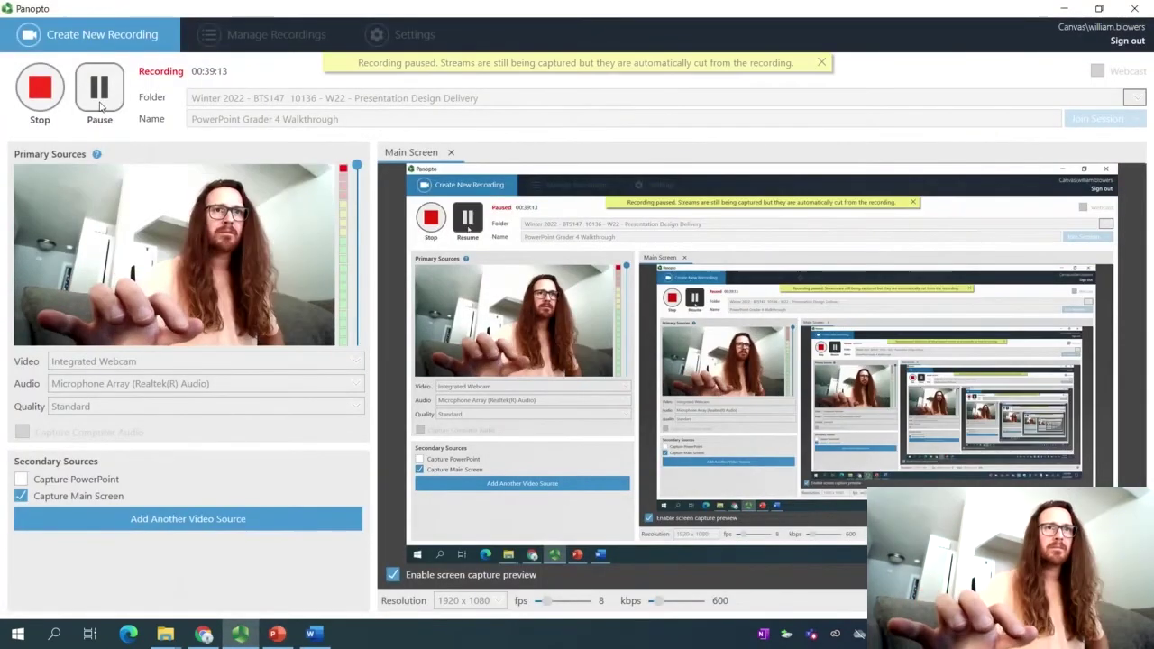
key(alt+Tab)
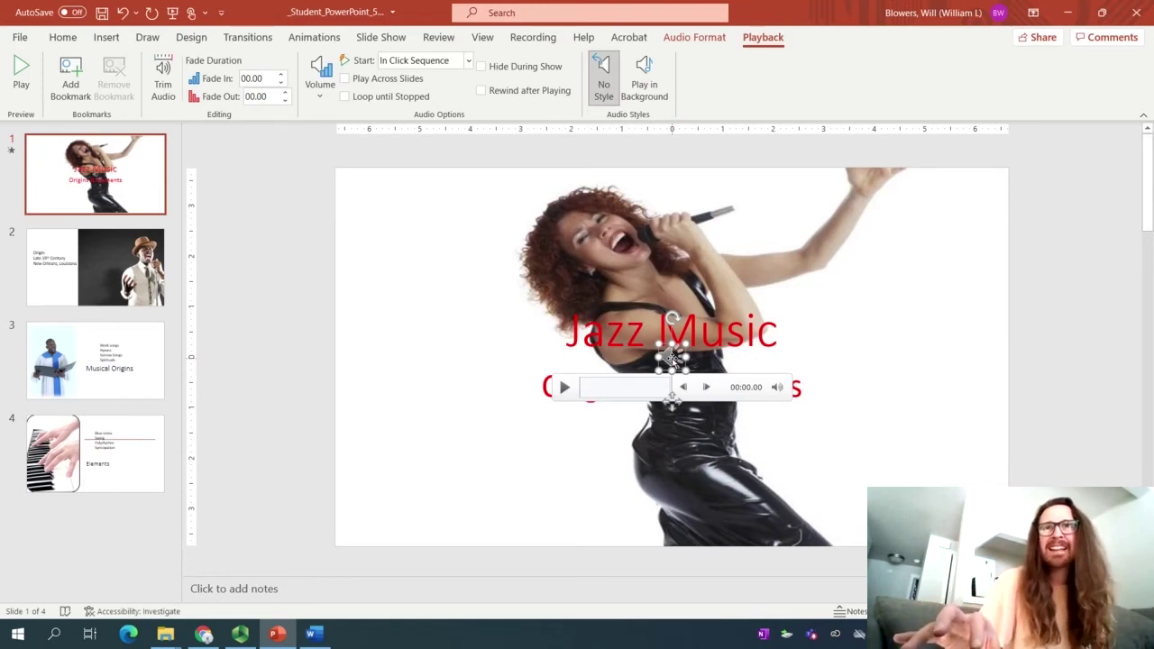
Position slide 1's audio icon horizontally at 11" and vertically at 6" from the top left corner
right_click(671, 360)
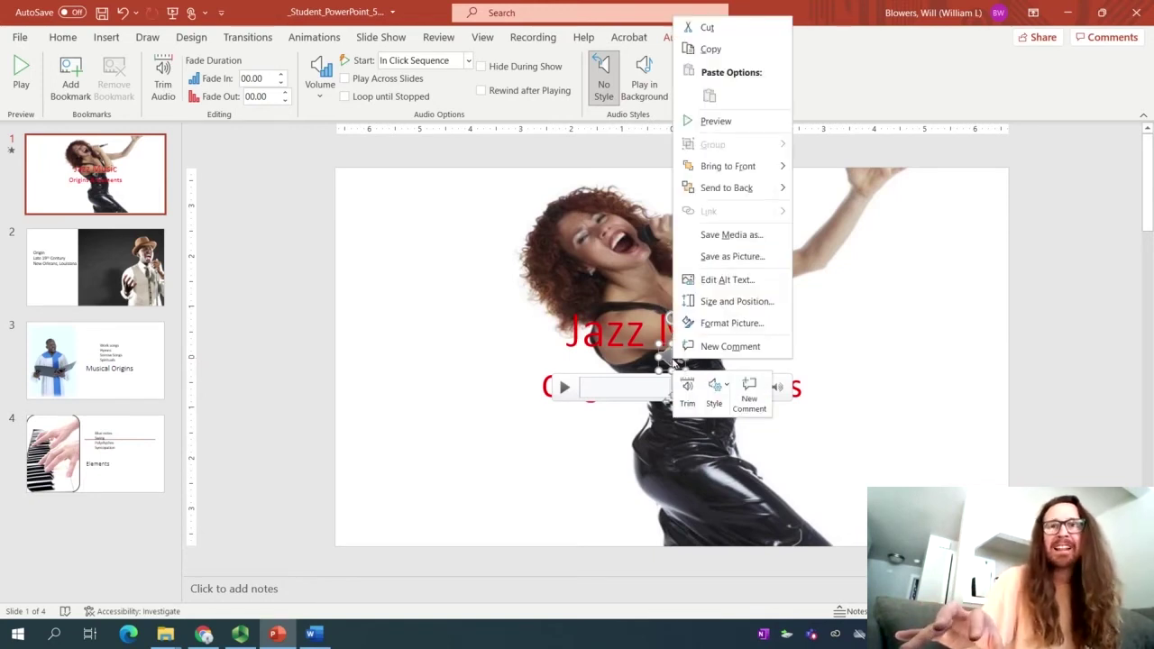
click(702, 323)
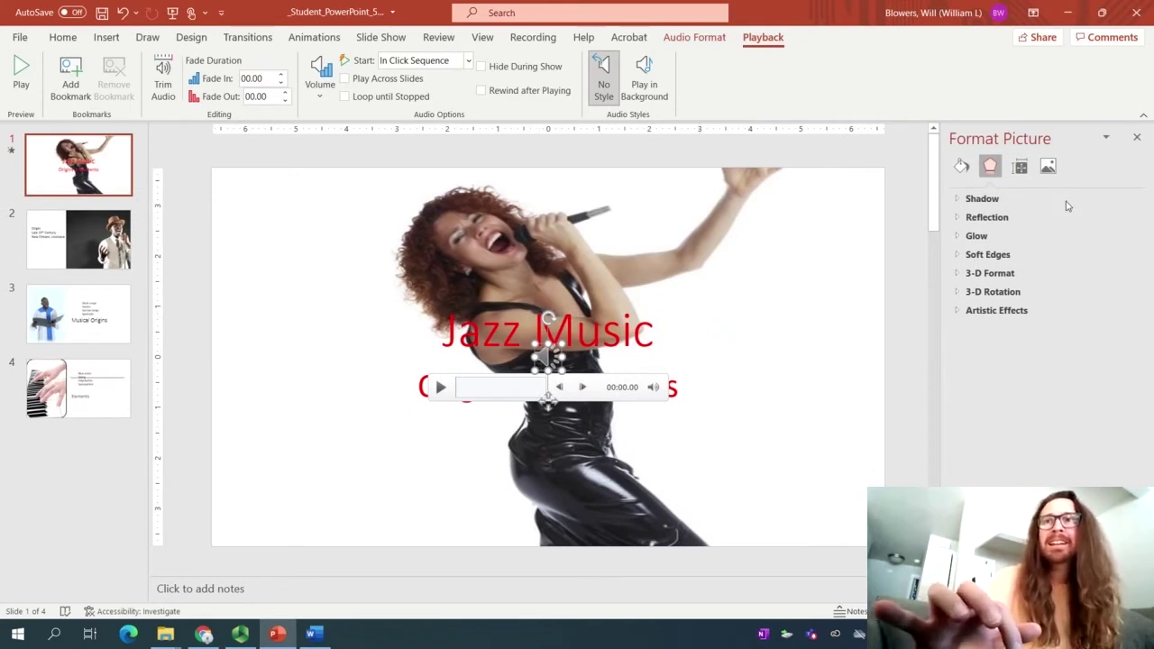
click(1019, 168)
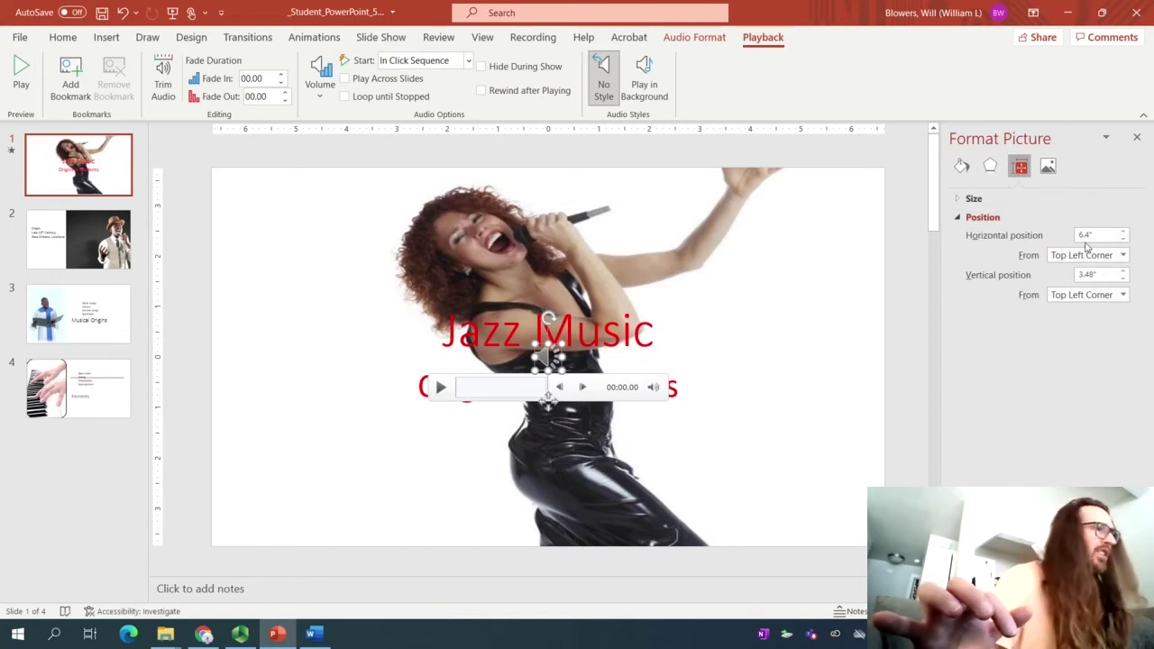
click(1088, 234)
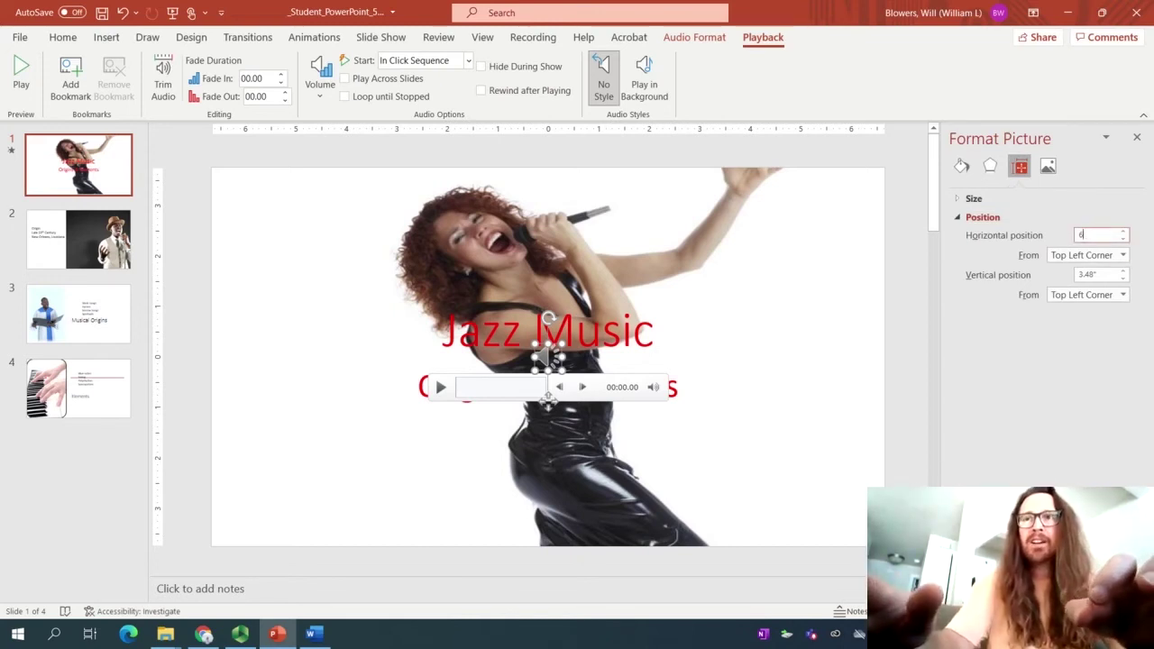
key(BackSpace)
text(11)
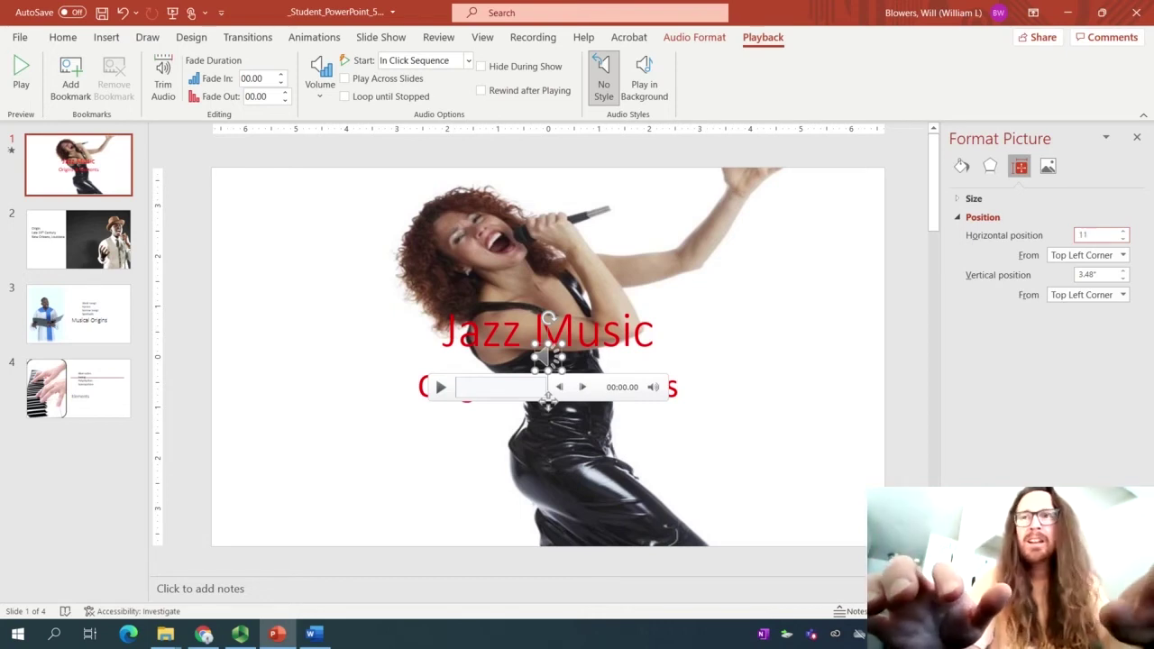
key(Tab)
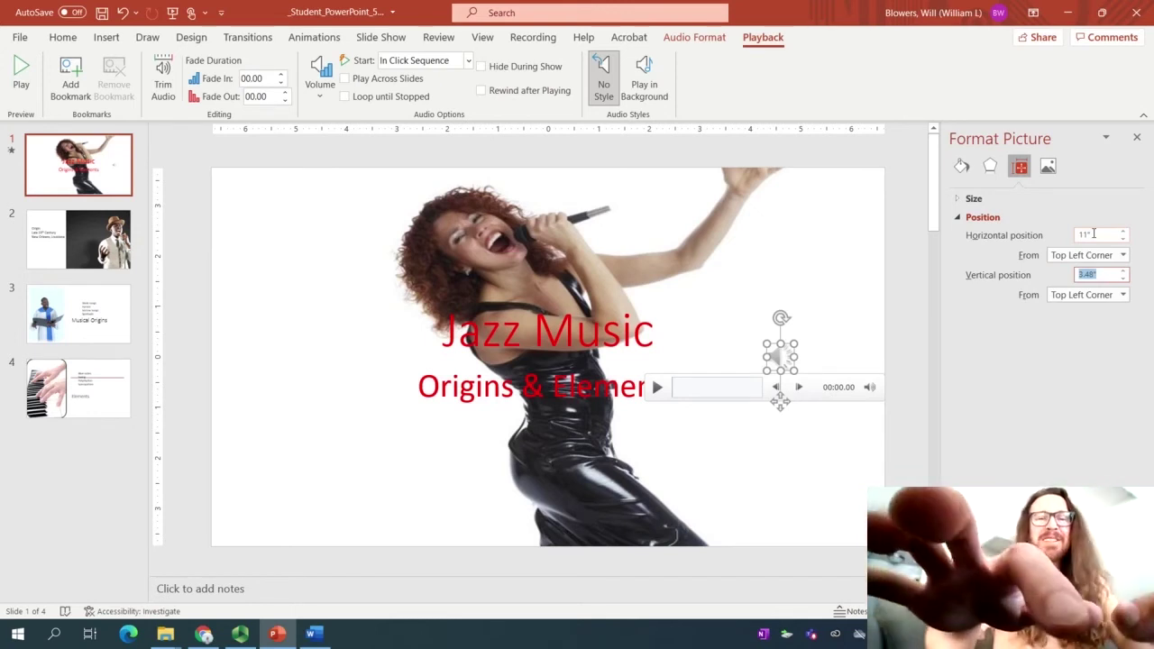
text(6)
key(Tab)
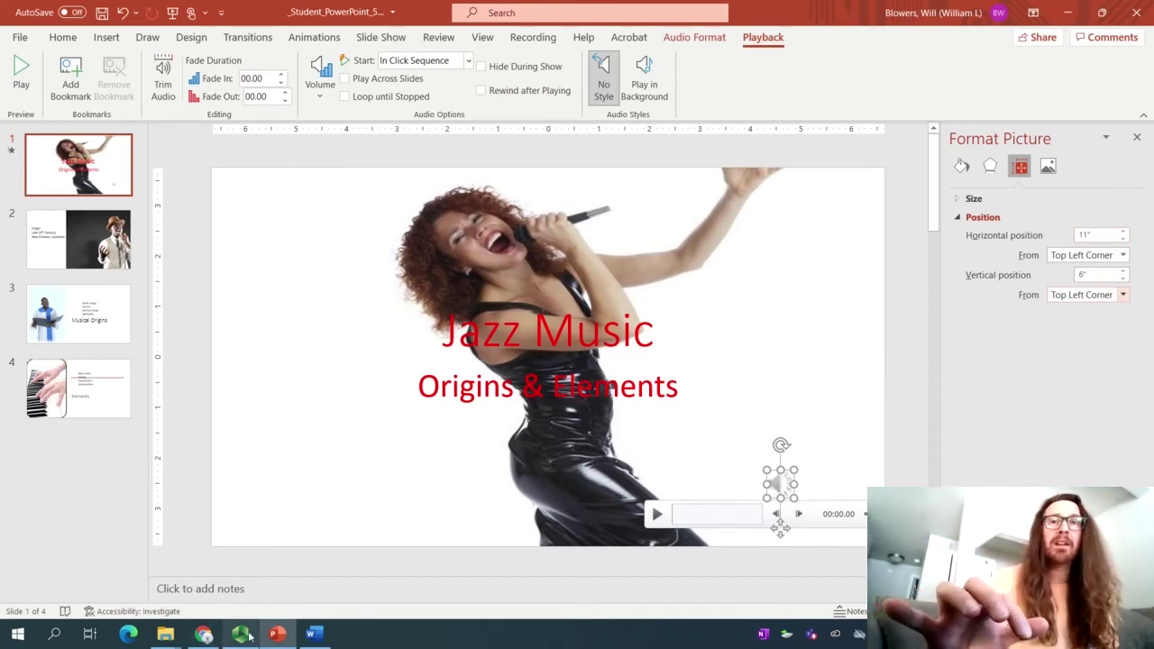
mouse_move(247, 636)
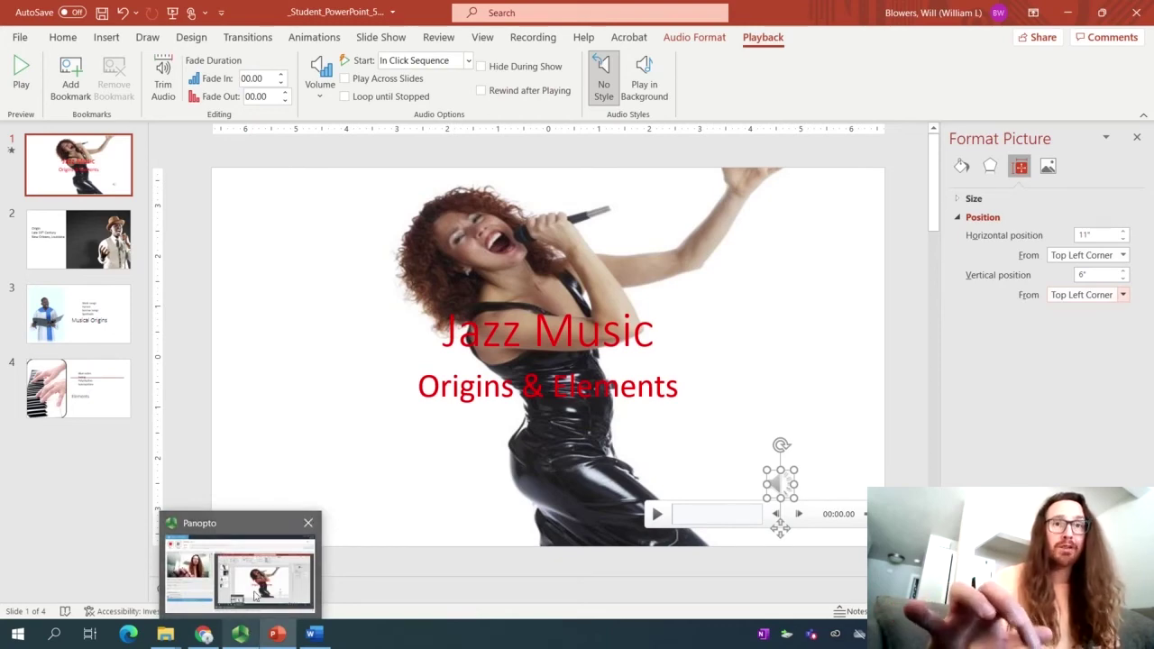
click(257, 595)
click(100, 88)
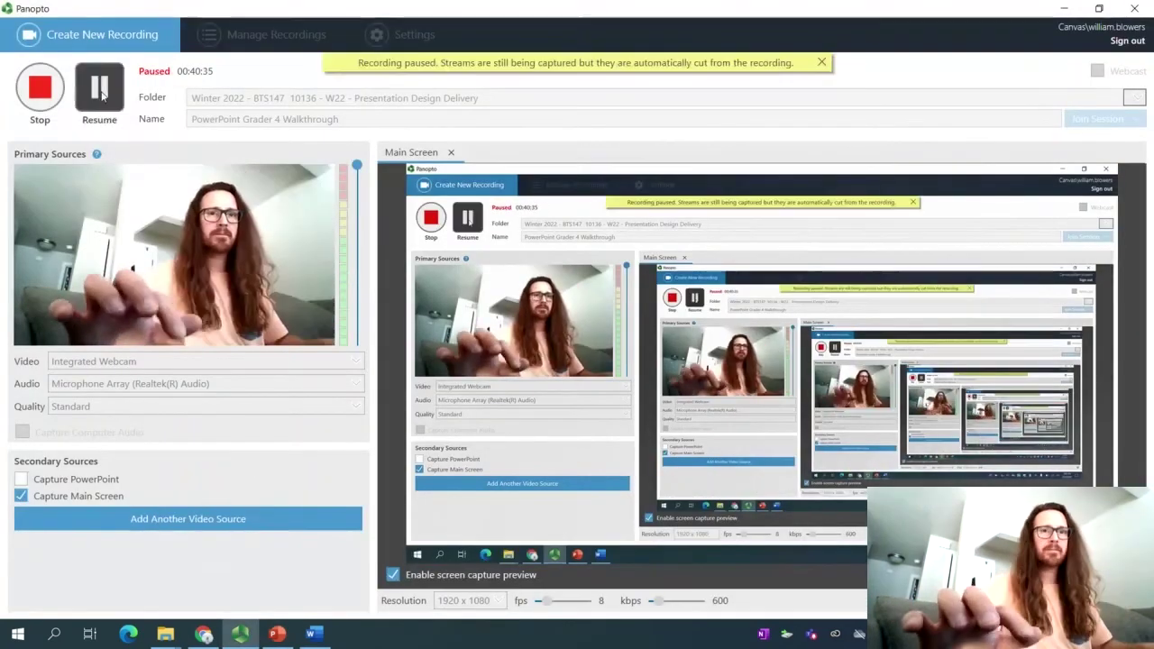
click(99, 88)
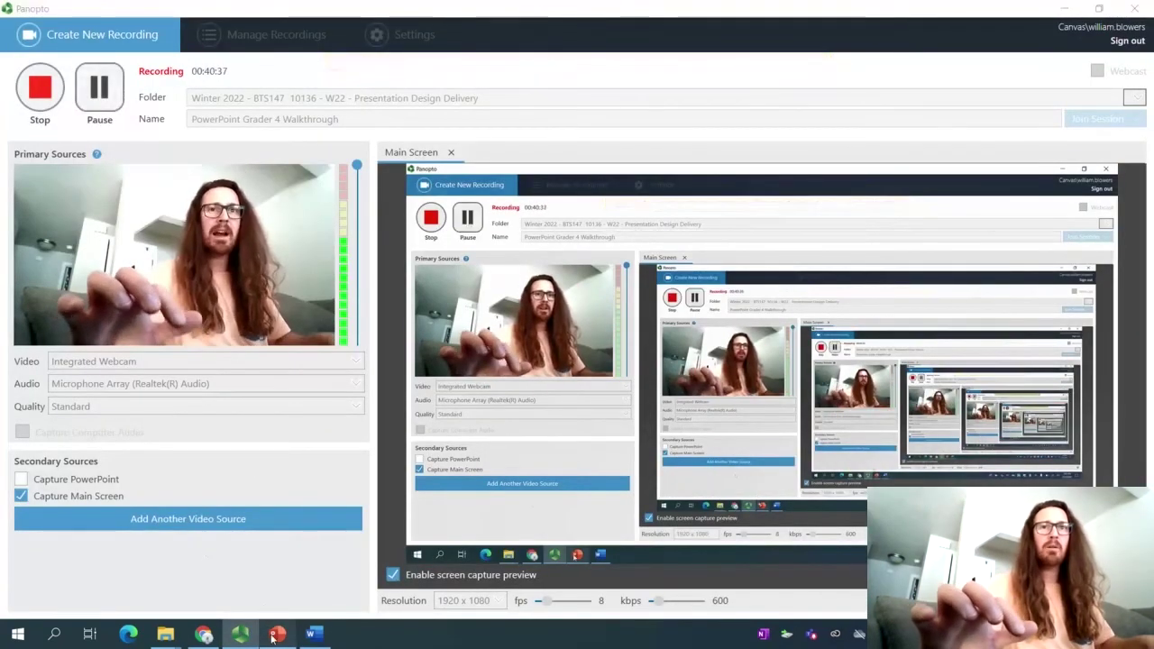
click(275, 635)
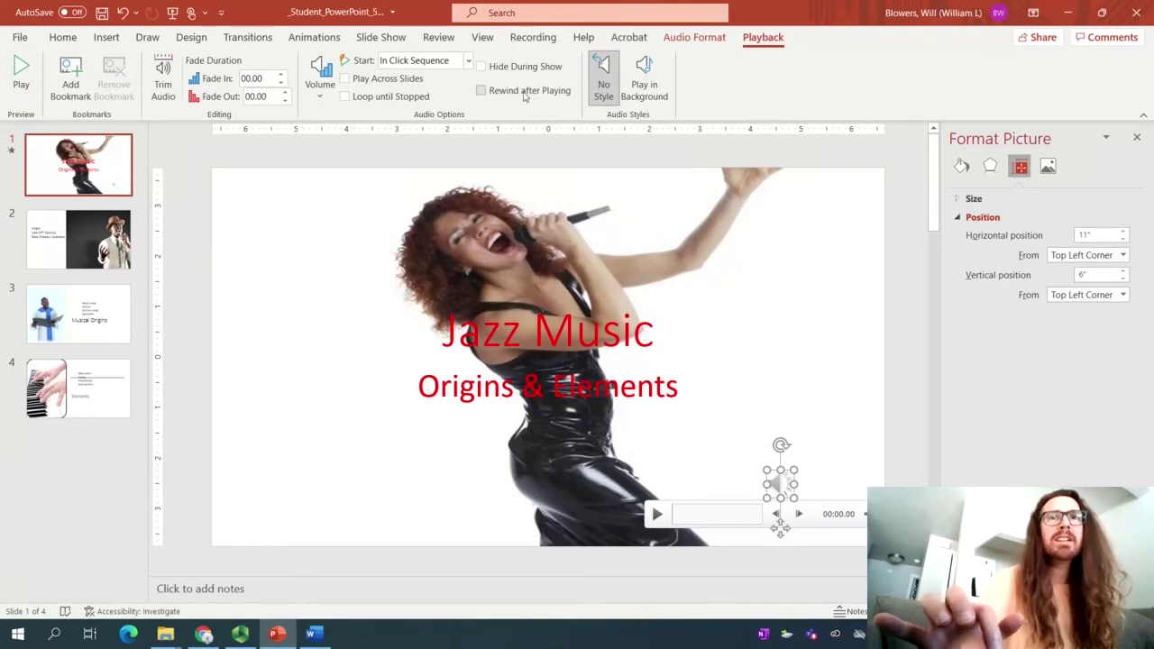
Set slide 1's audio to start Automatically and enable Hide During Show
click(468, 61)
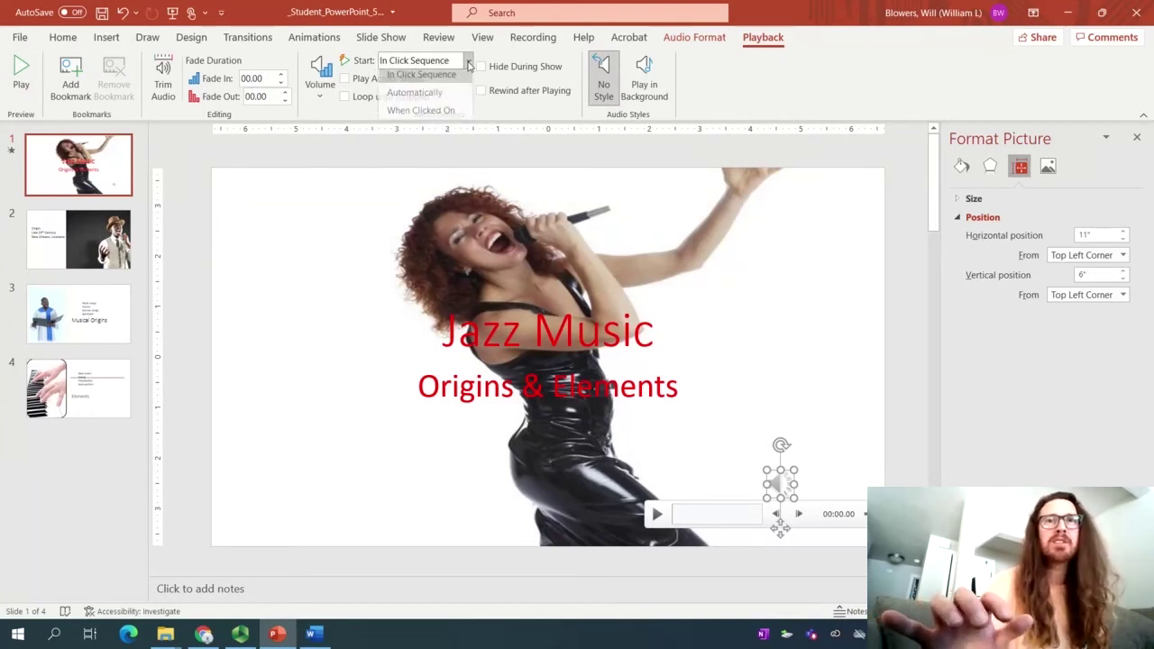
click(414, 98)
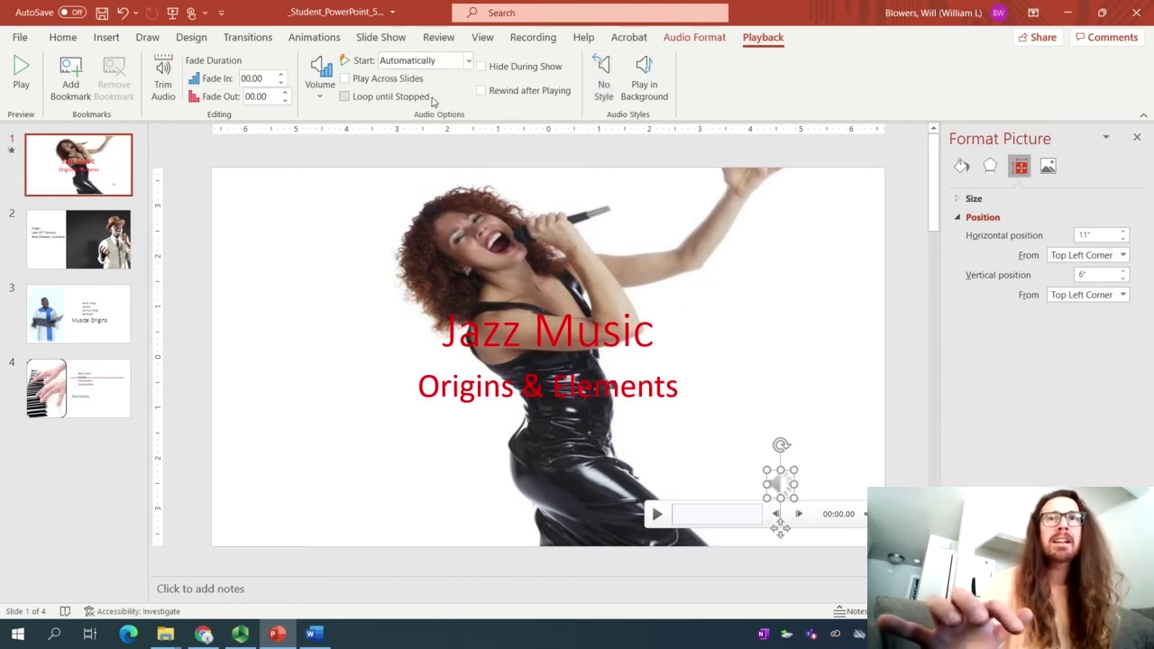
click(515, 71)
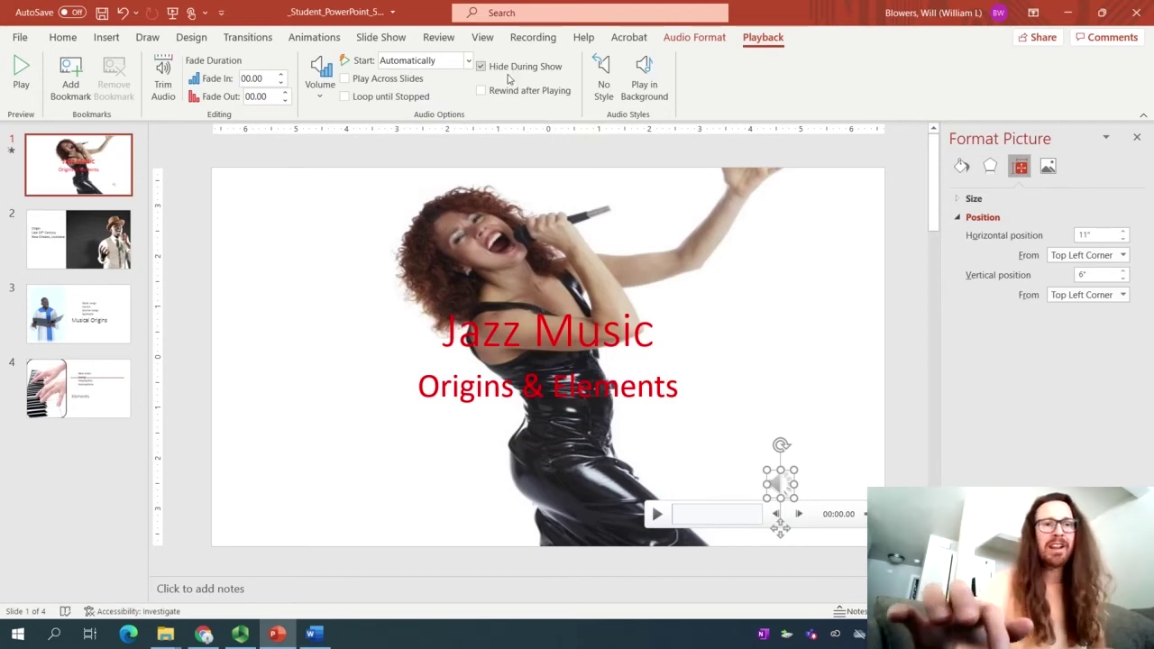
click(240, 634)
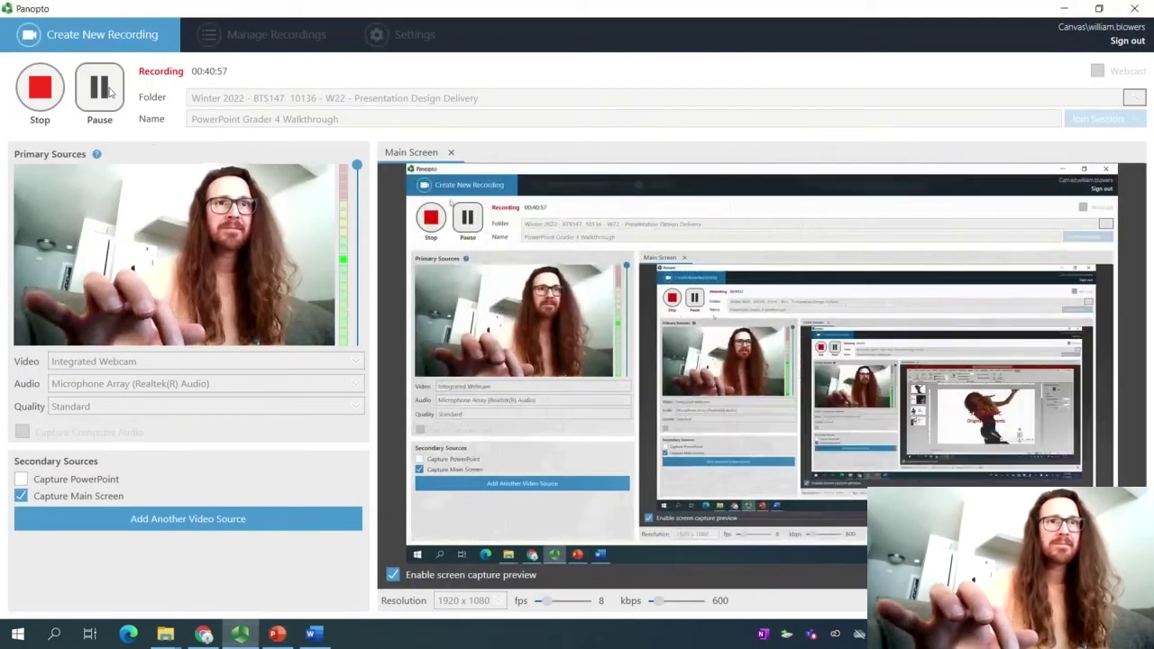
click(99, 87)
click(101, 90)
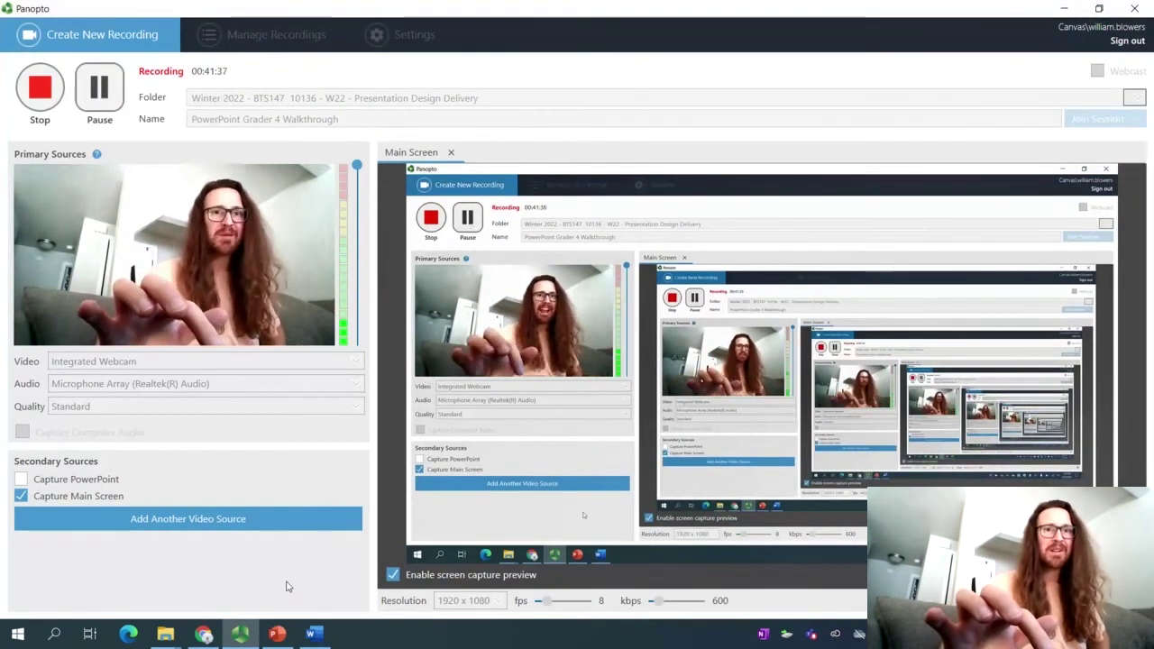
click(279, 632)
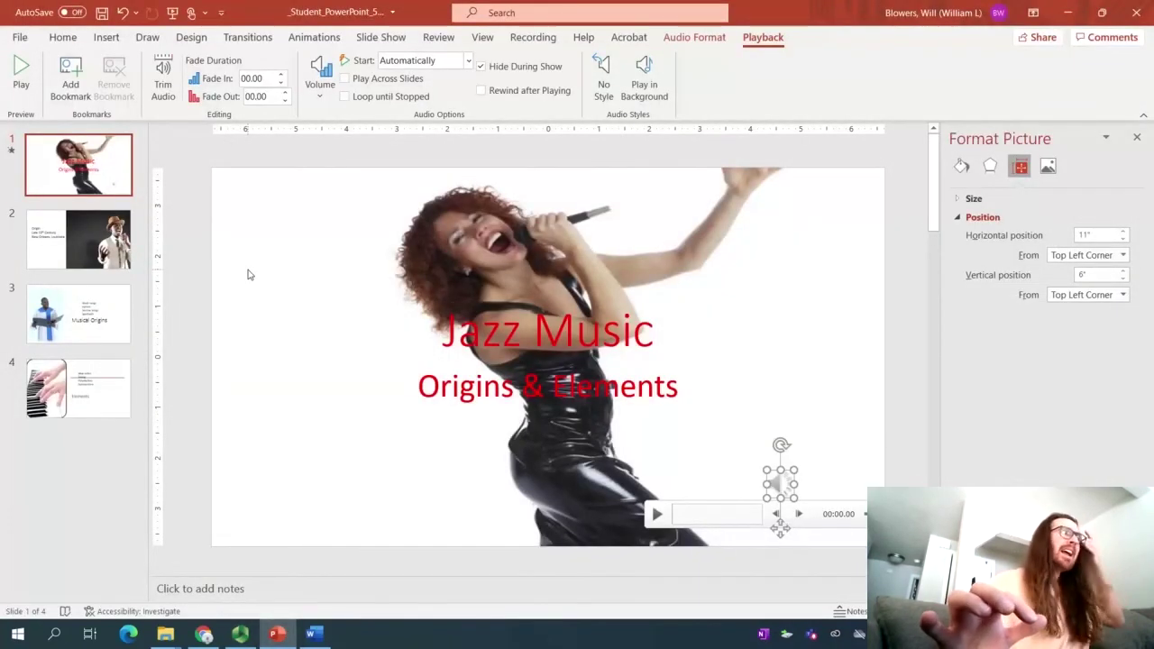
Review the presentation as a slide show from the beginning, and switch to Word to read instruction 15
click(393, 42)
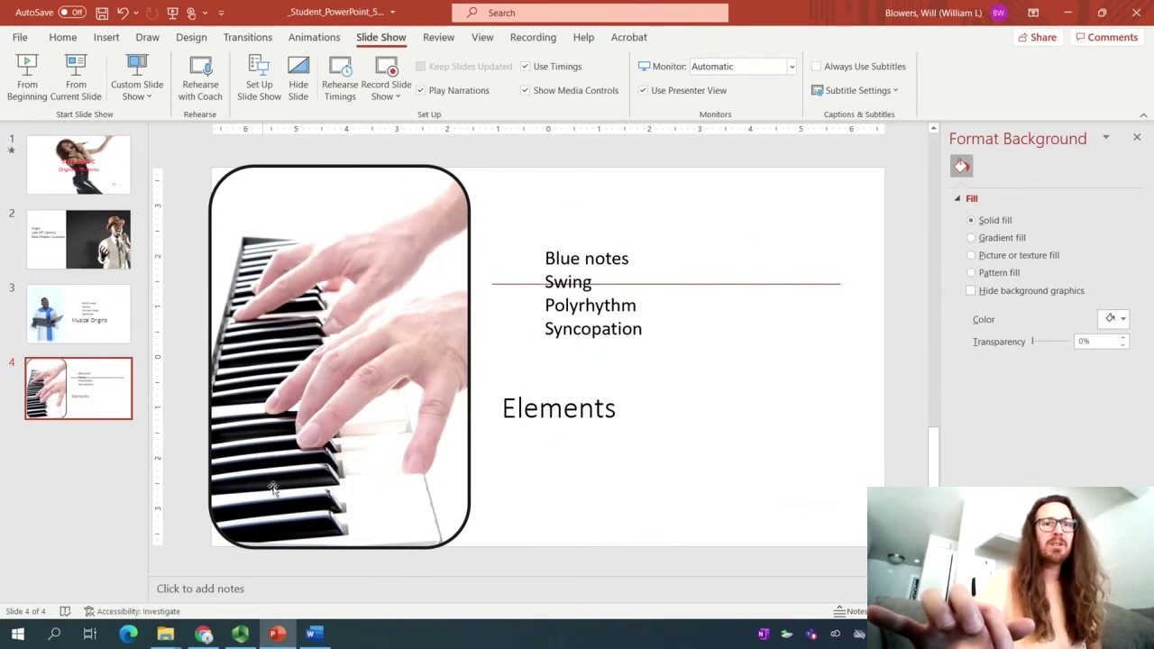
click(312, 634)
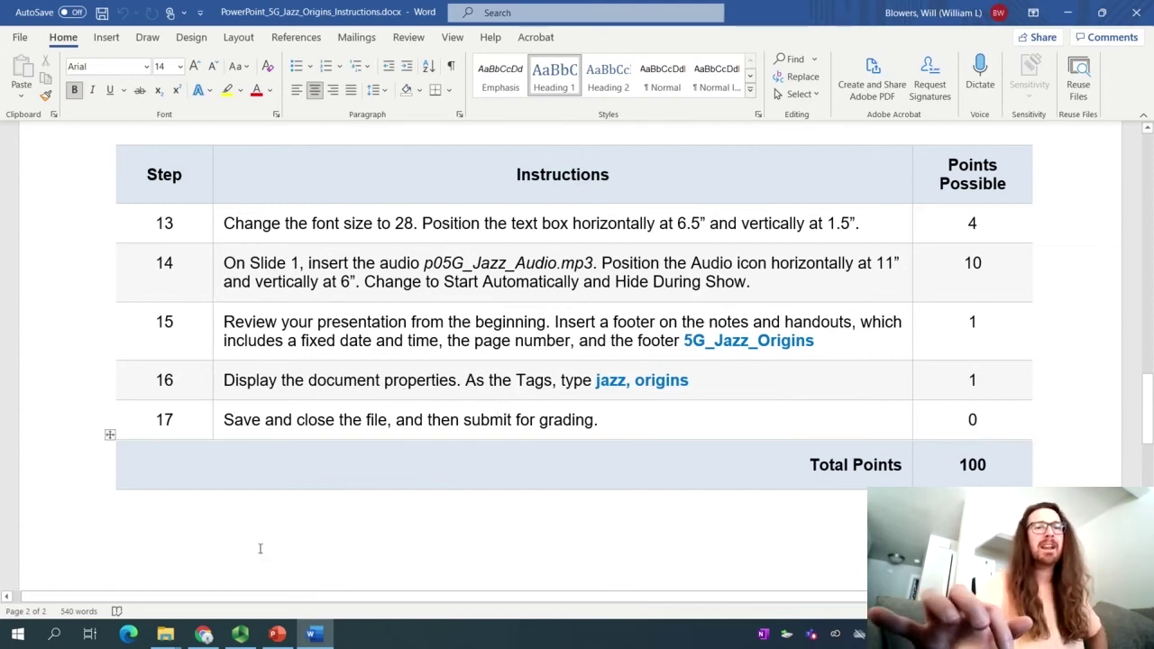
click(240, 633)
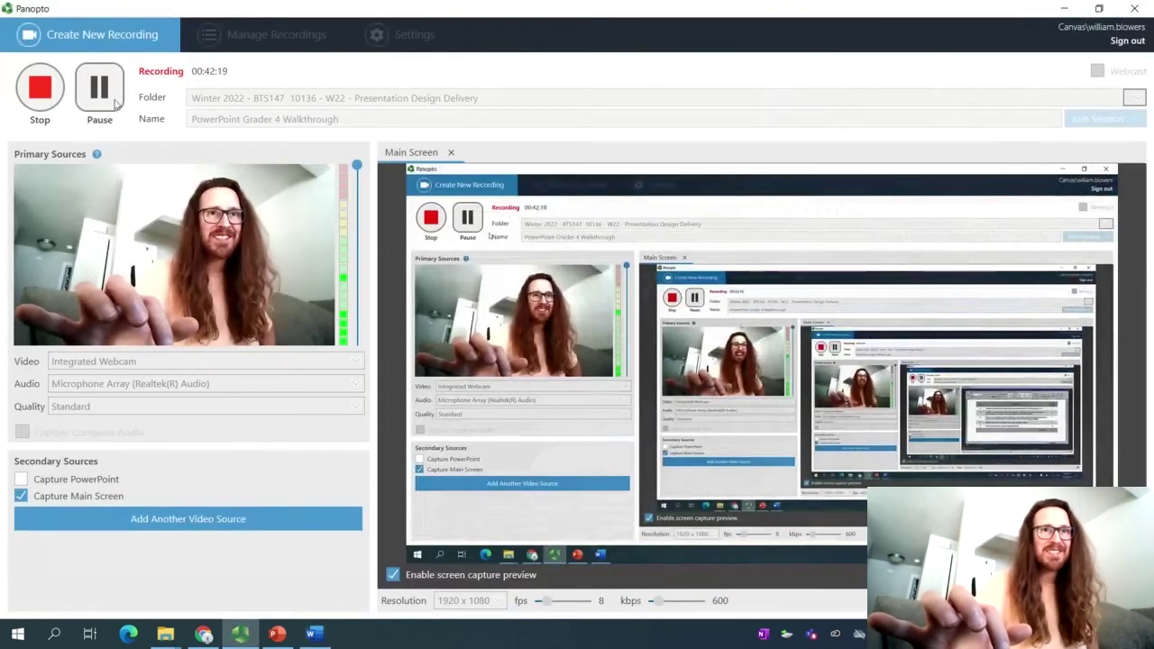
Switch to PowerPoint and include a fixed date and time in the header and footer settings for notes and handouts
click(99, 87)
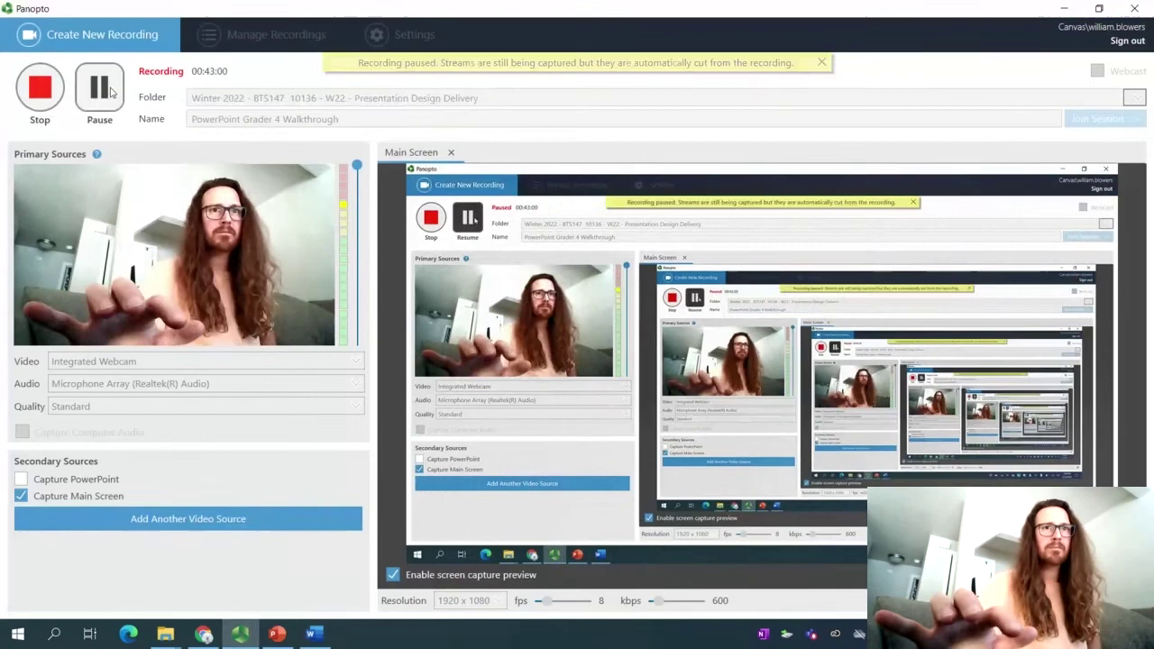
click(277, 634)
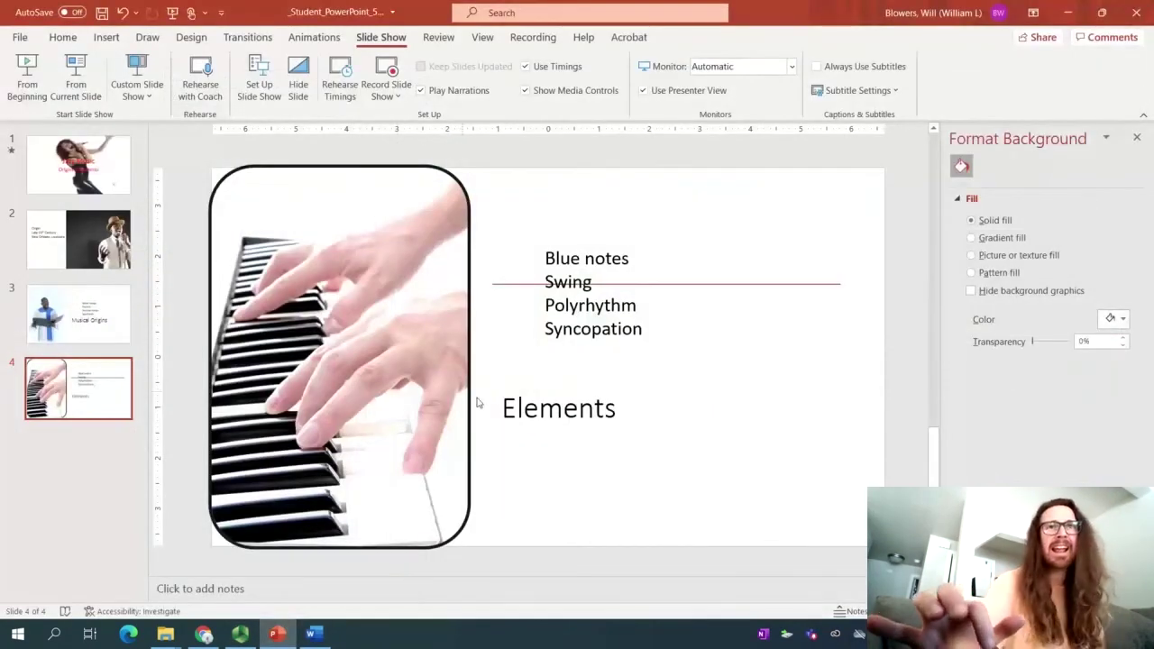
click(107, 36)
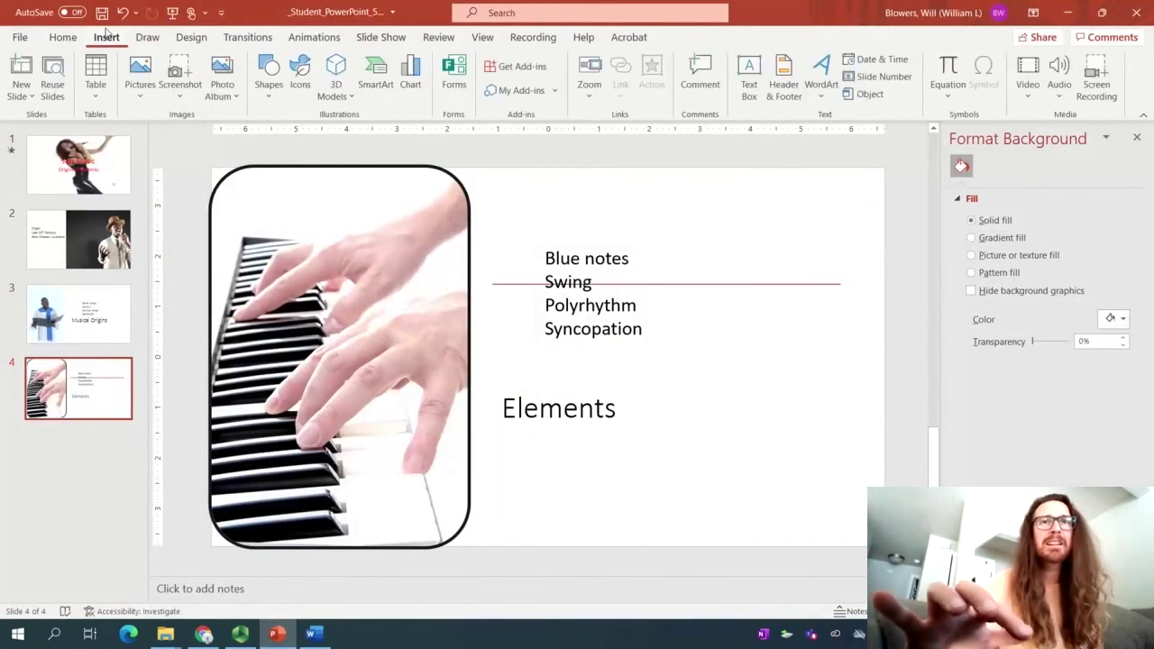
click(784, 94)
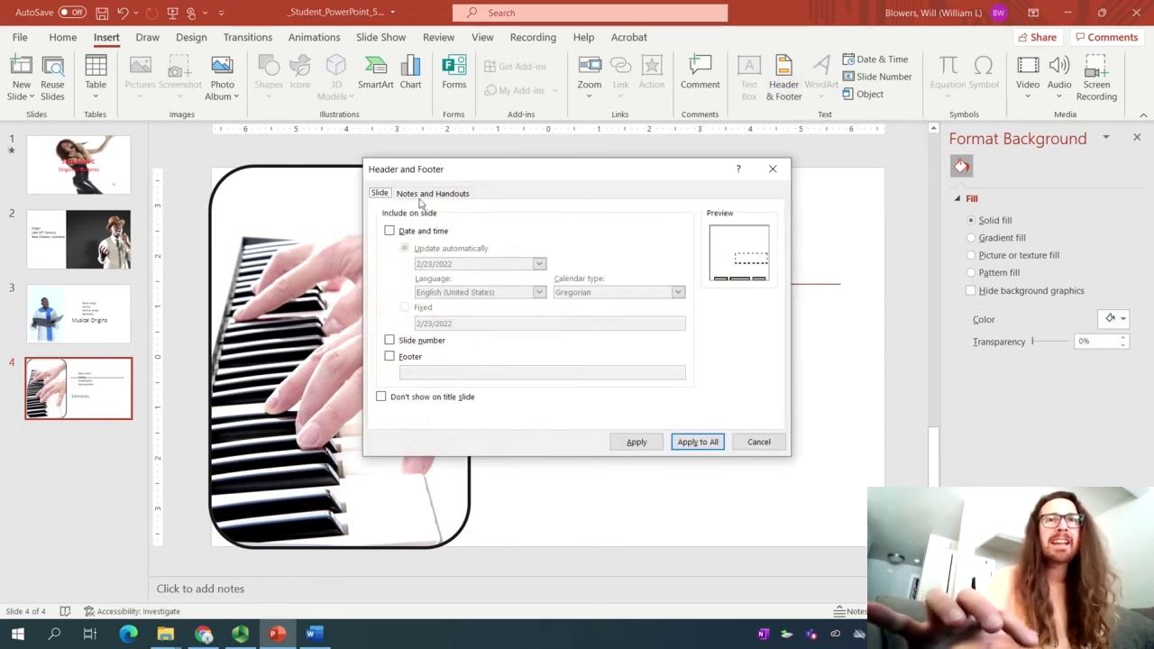
click(417, 195)
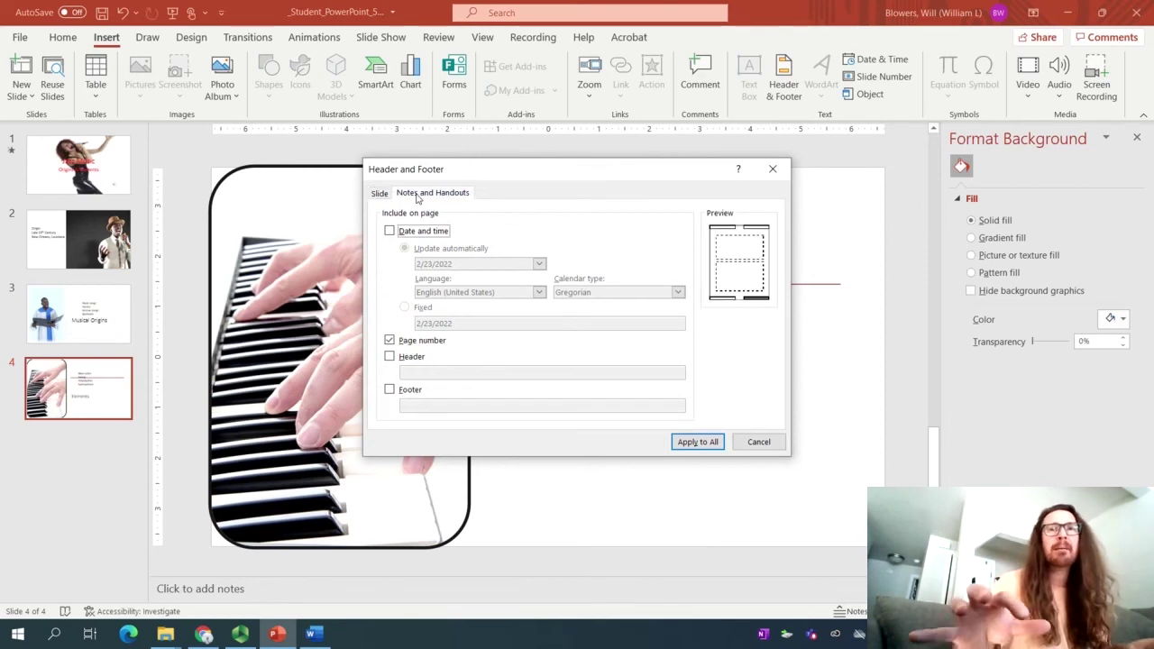
click(381, 194)
click(419, 195)
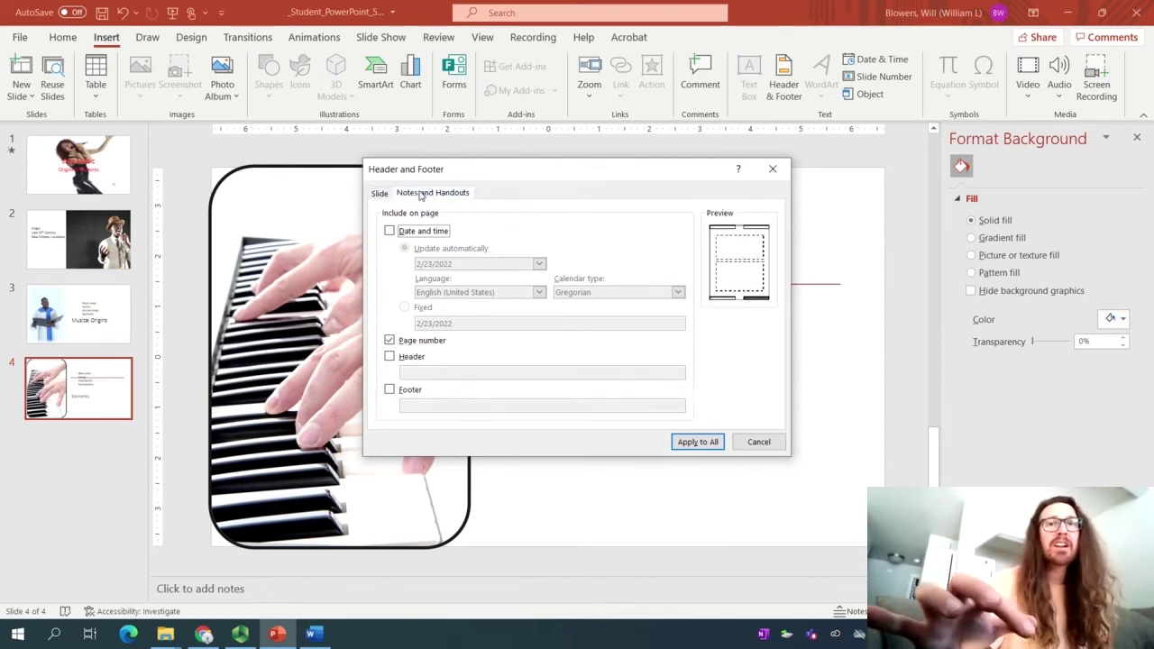
click(403, 233)
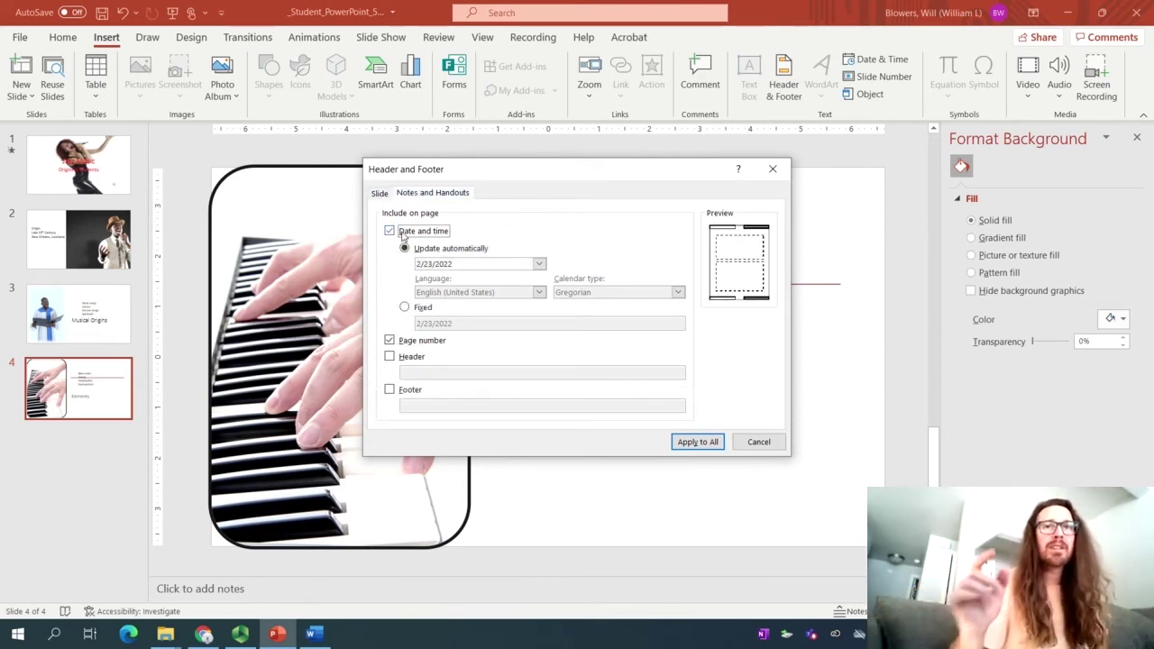
click(424, 308)
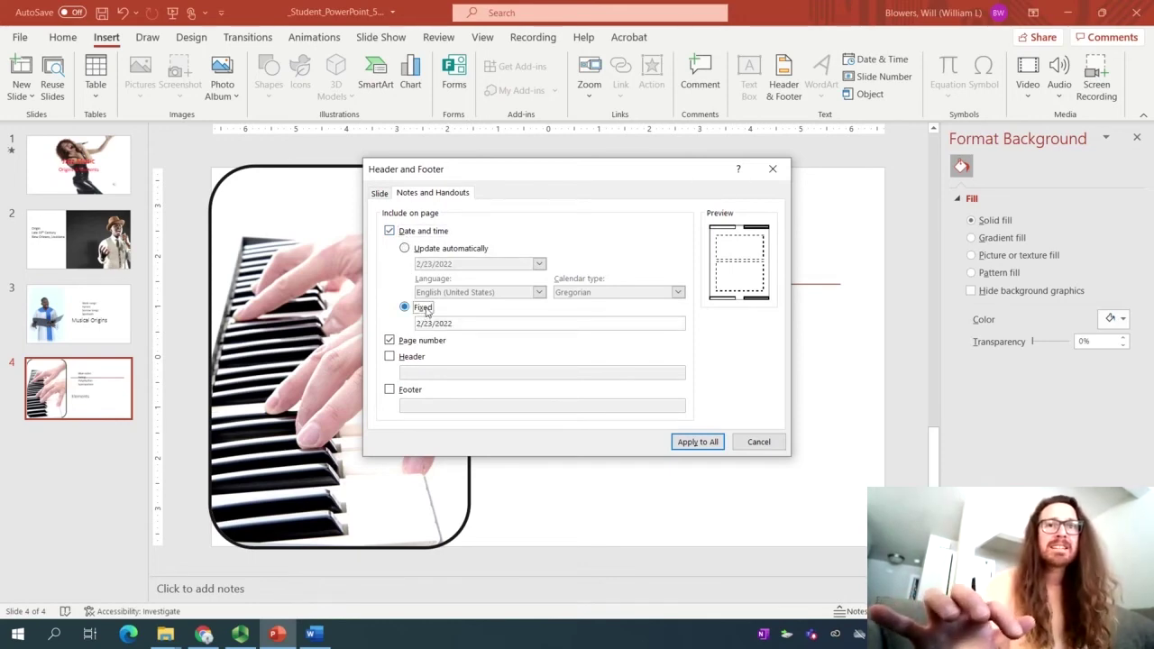
Add the footer 5G_Jazz_Origins to the notes and handouts and apply the settings to all
click(402, 395)
click(420, 407)
text(5G)
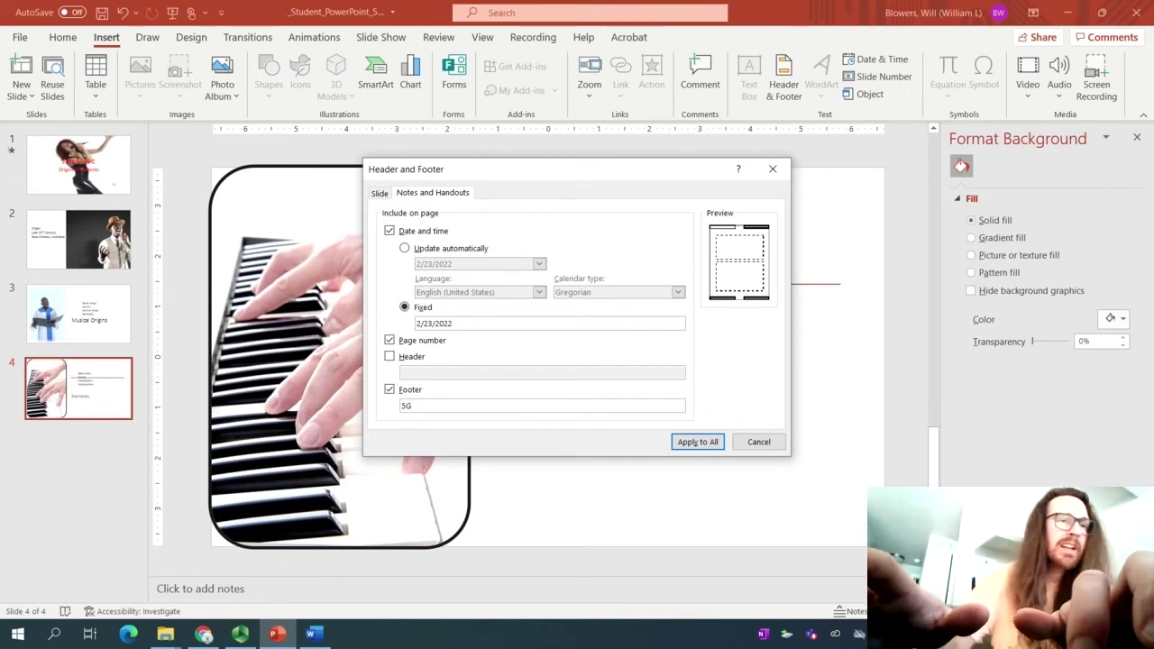
text(_)
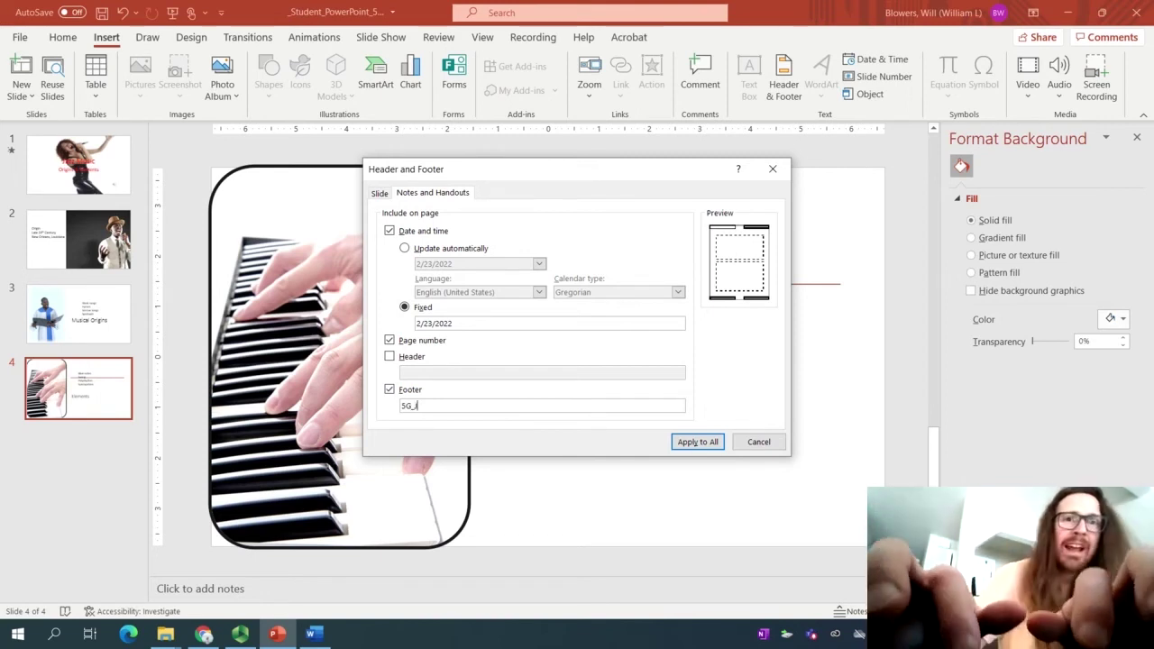
text(Jazz_Origins)
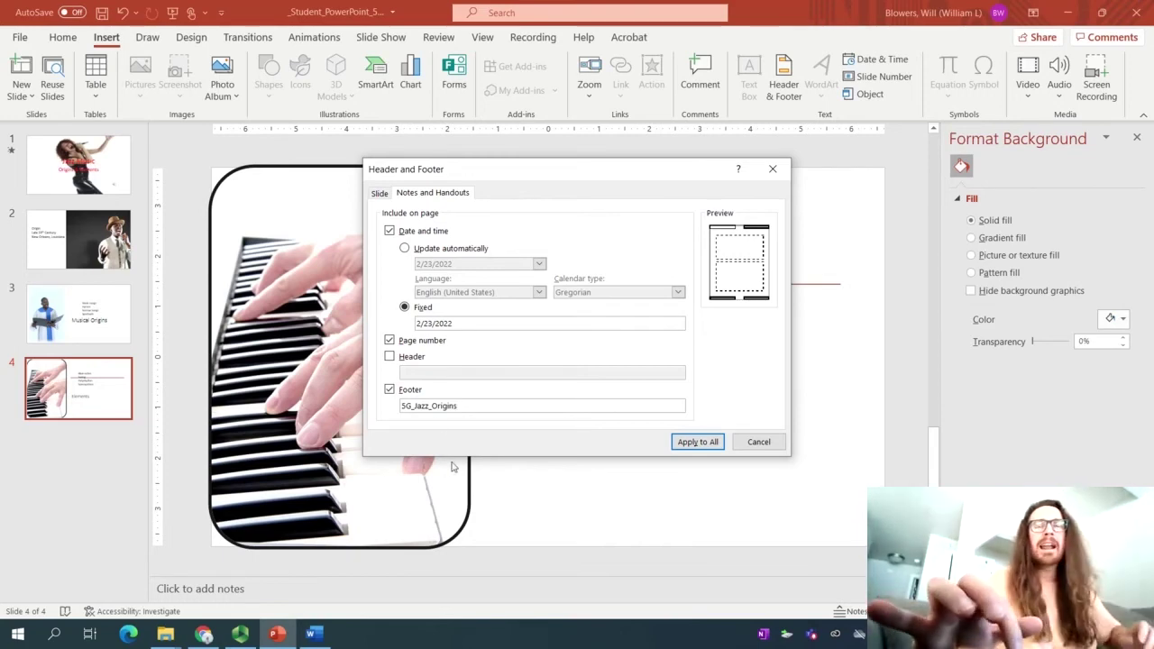
click(687, 449)
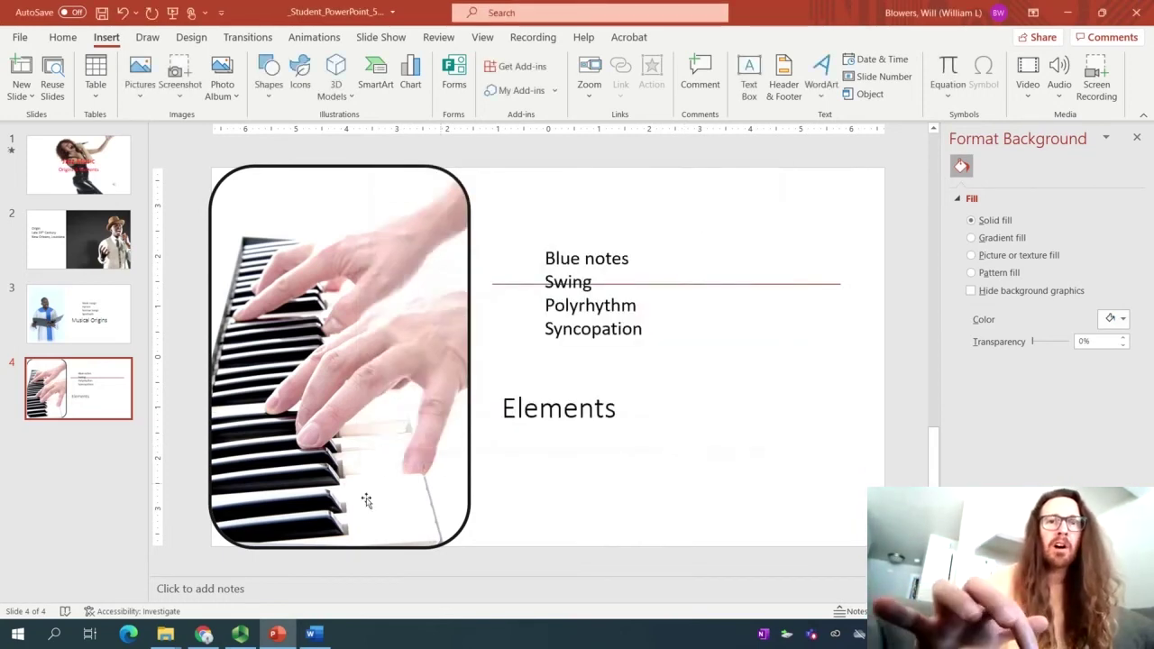
Follow instruction 16 in Word by adding the tags "jazz, origins" to the PowerPoint document properties, and save the presentation
click(311, 634)
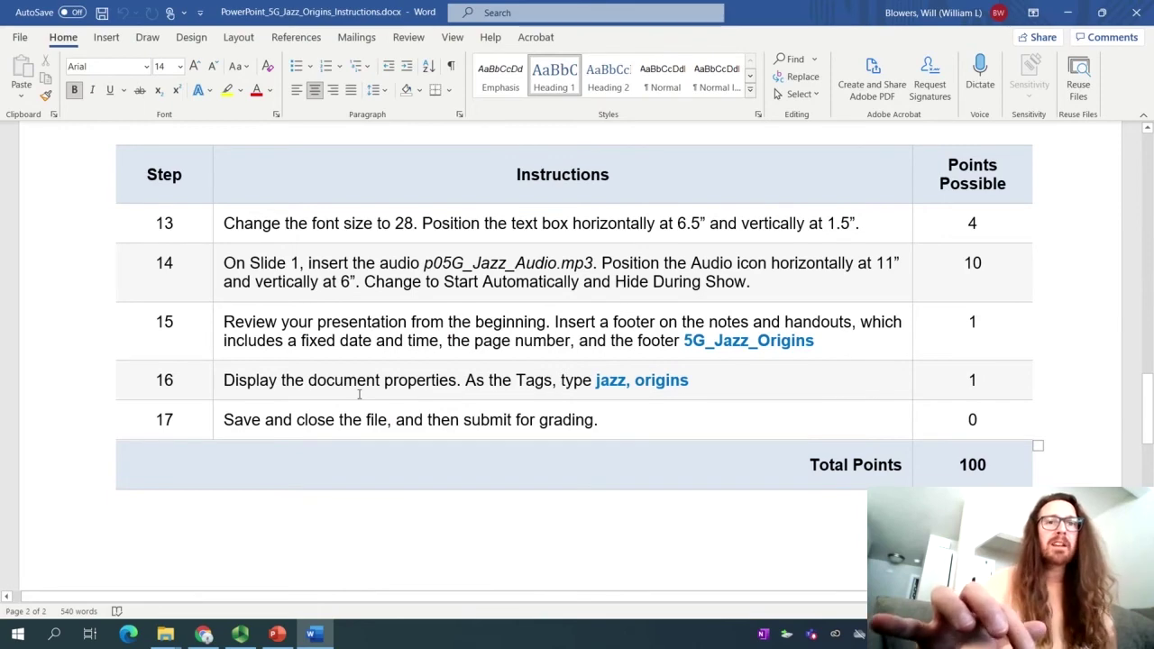
click(276, 634)
click(20, 37)
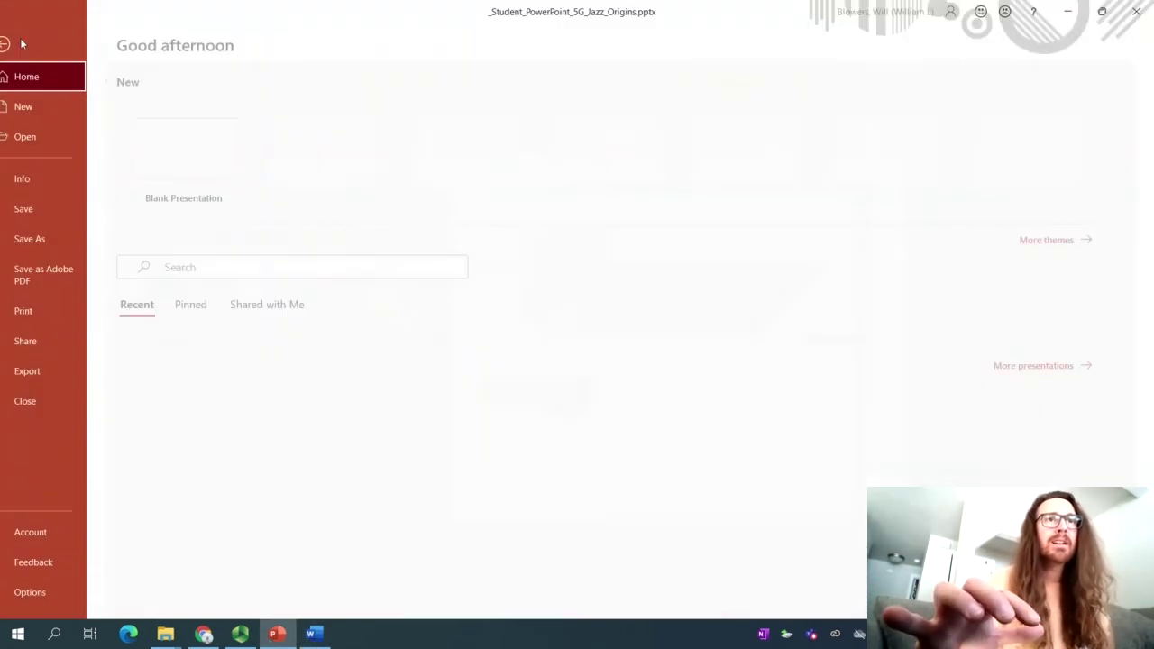
click(40, 179)
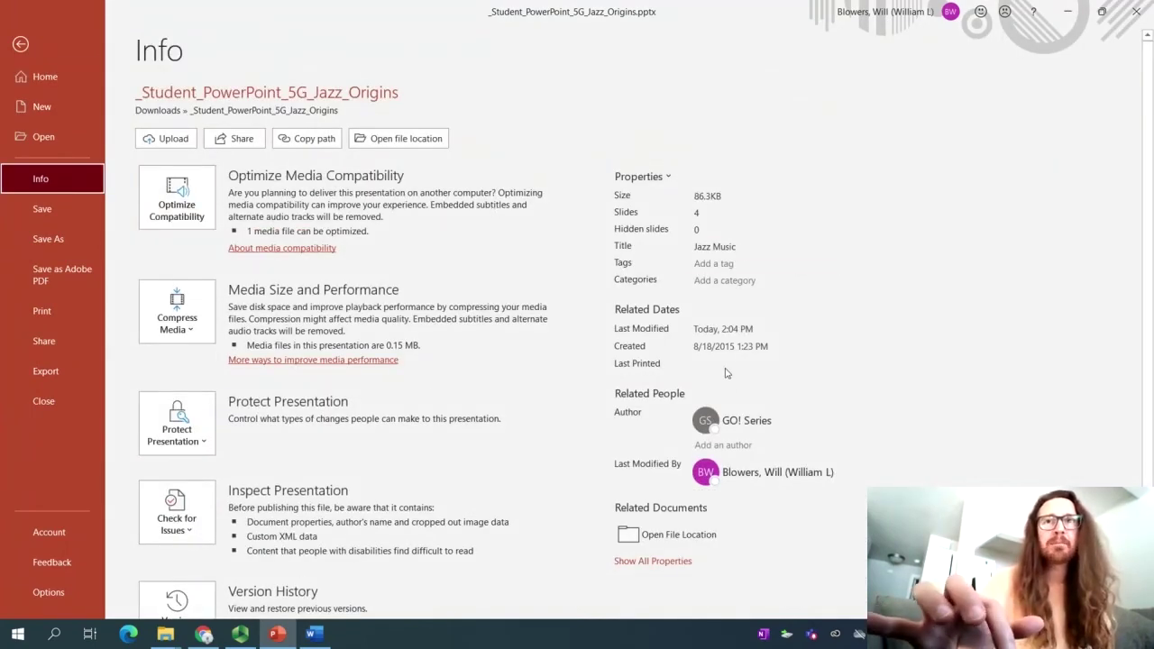
click(315, 635)
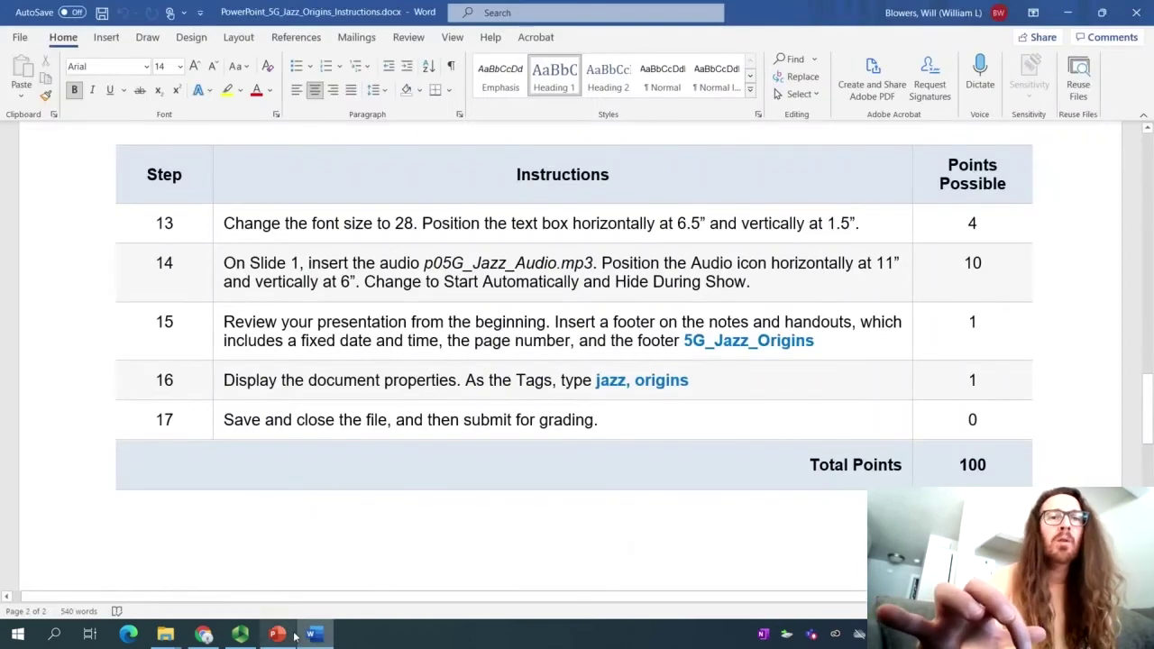
click(279, 635)
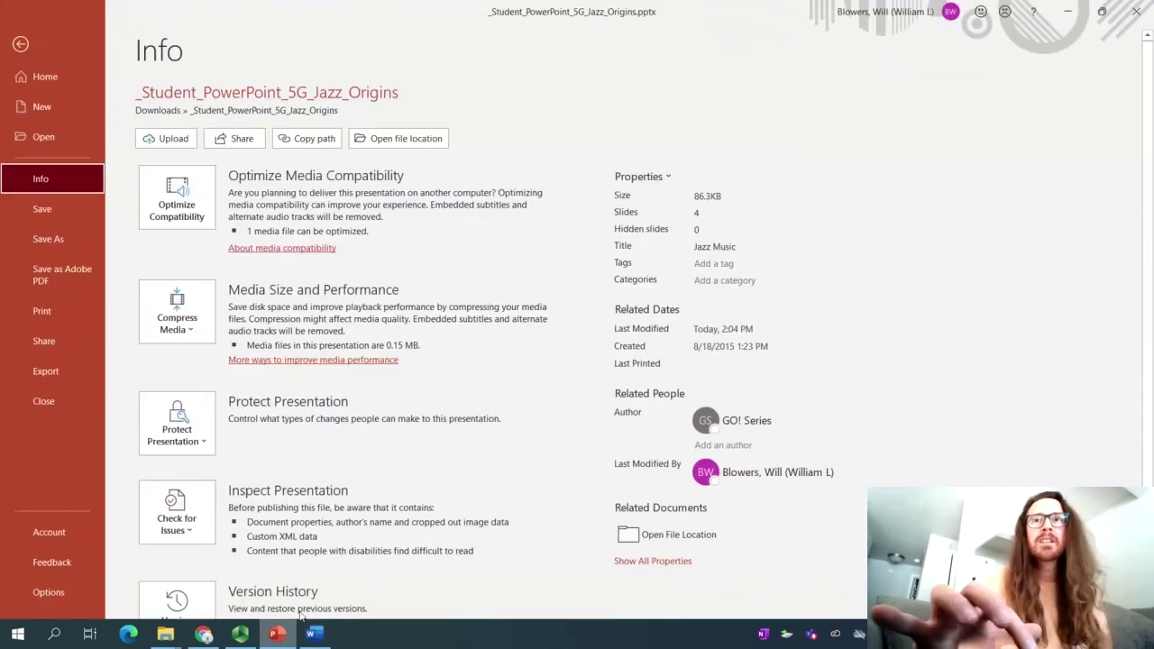
click(727, 264)
text(jazz, origins)
click(931, 300)
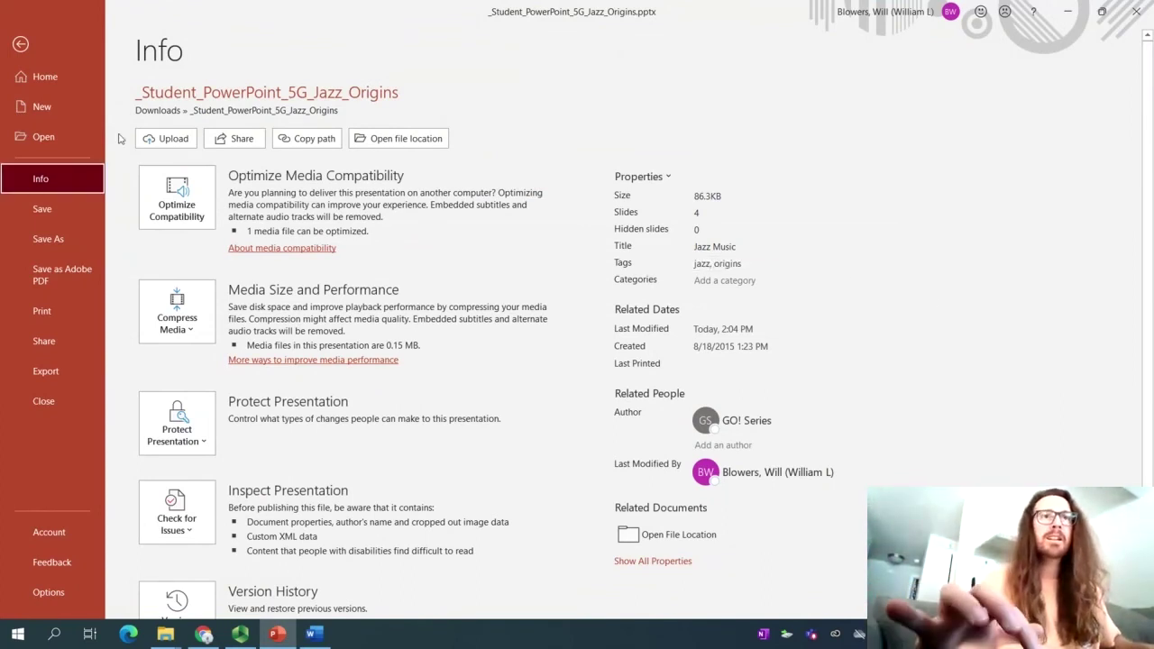
click(46, 206)
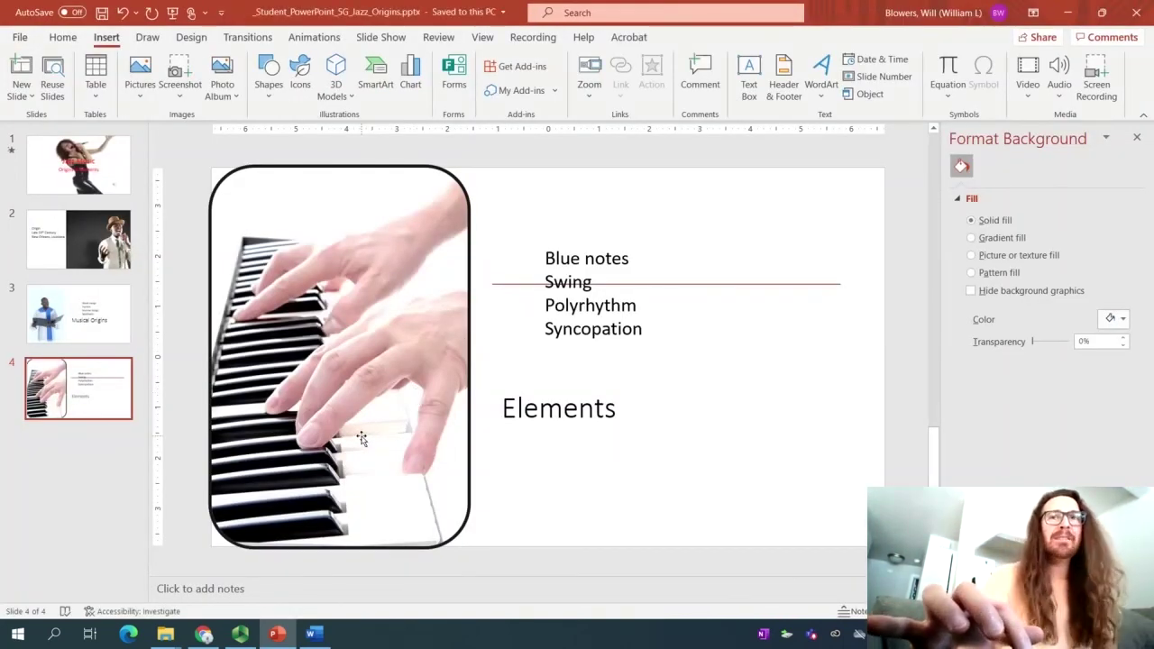
Switch to Chrome, upload _Student_PowerPoint_5G_Jazz_Origins.pptx from its Downloads folder, submit it for grading, and close the assignment
click(241, 634)
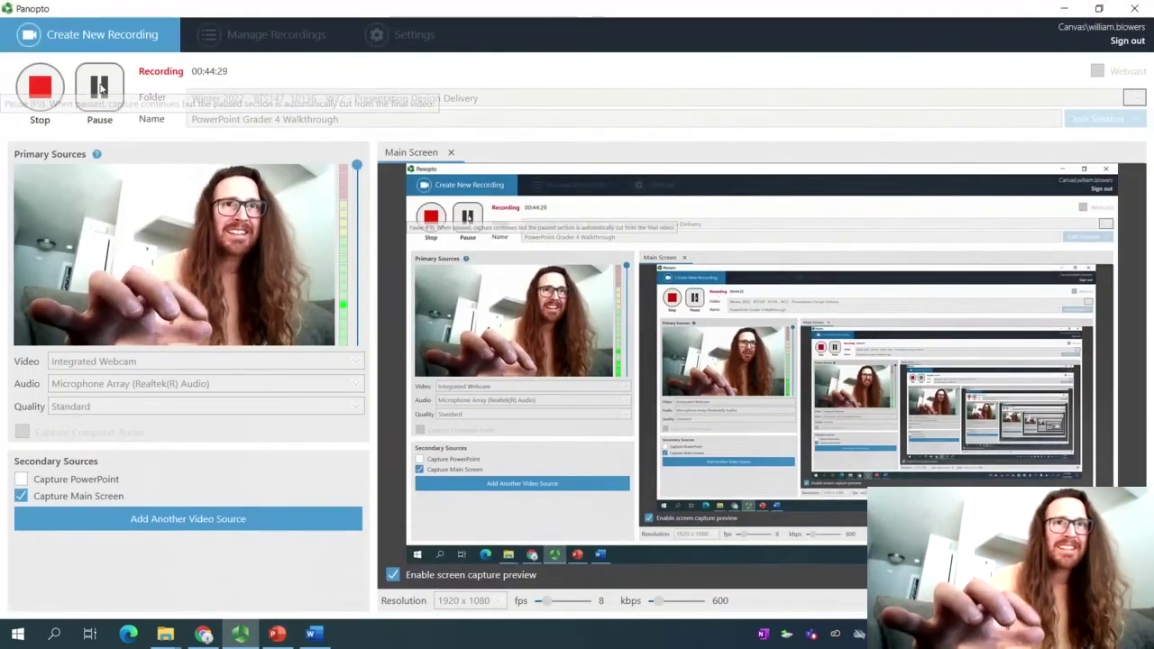
click(202, 635)
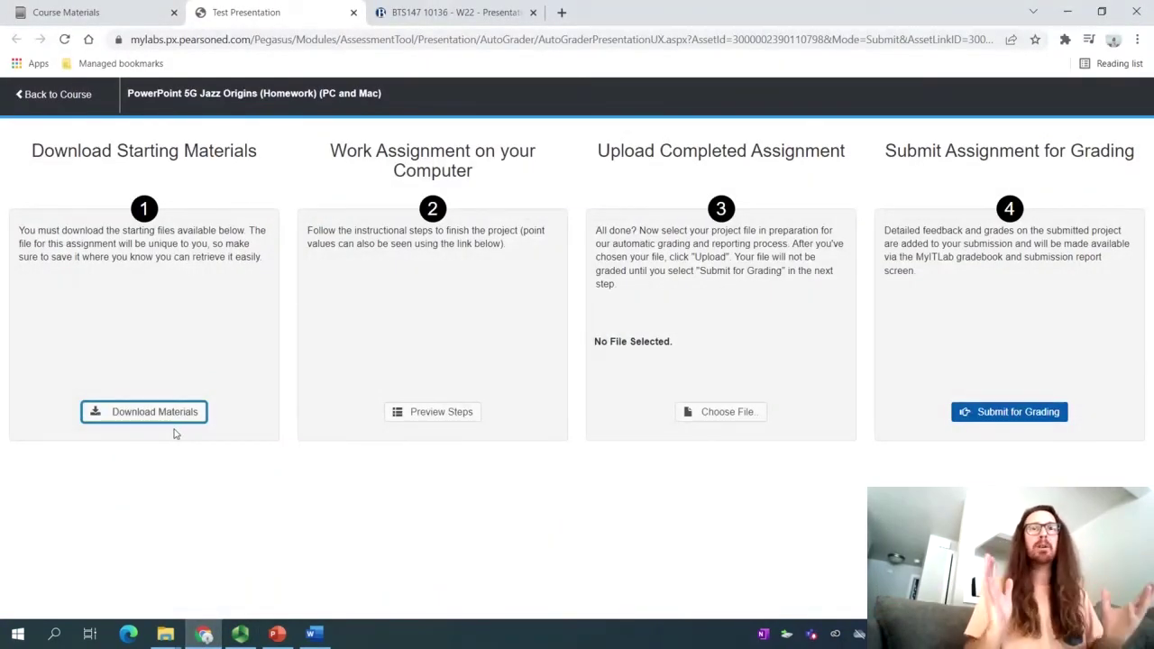
click(706, 413)
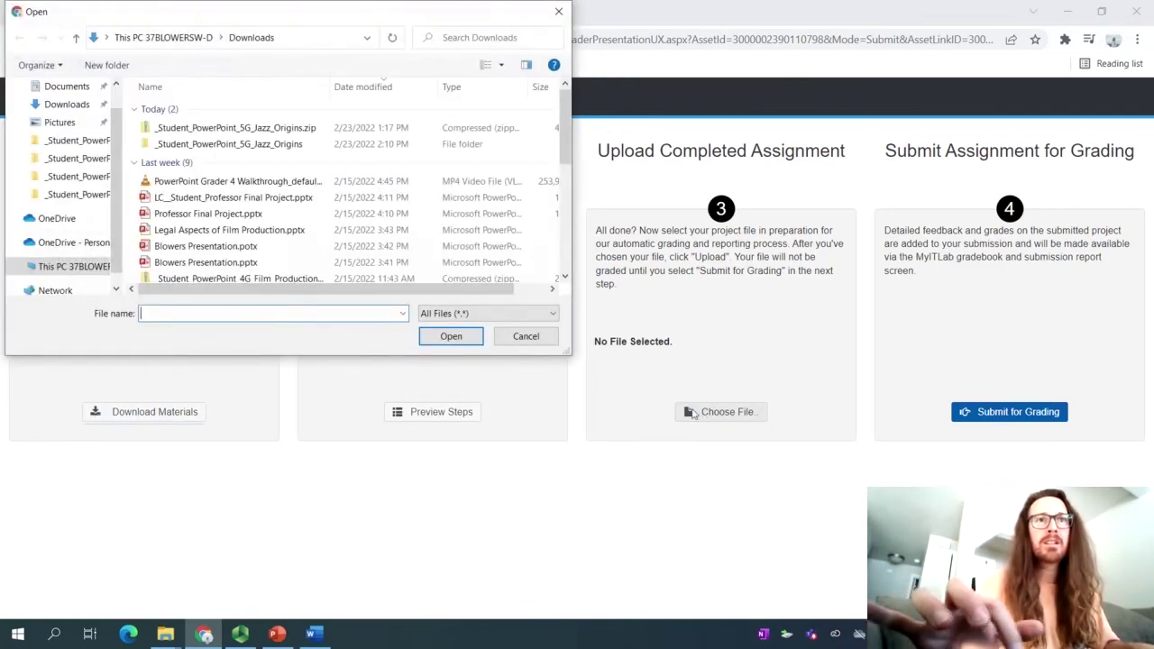
click(68, 104)
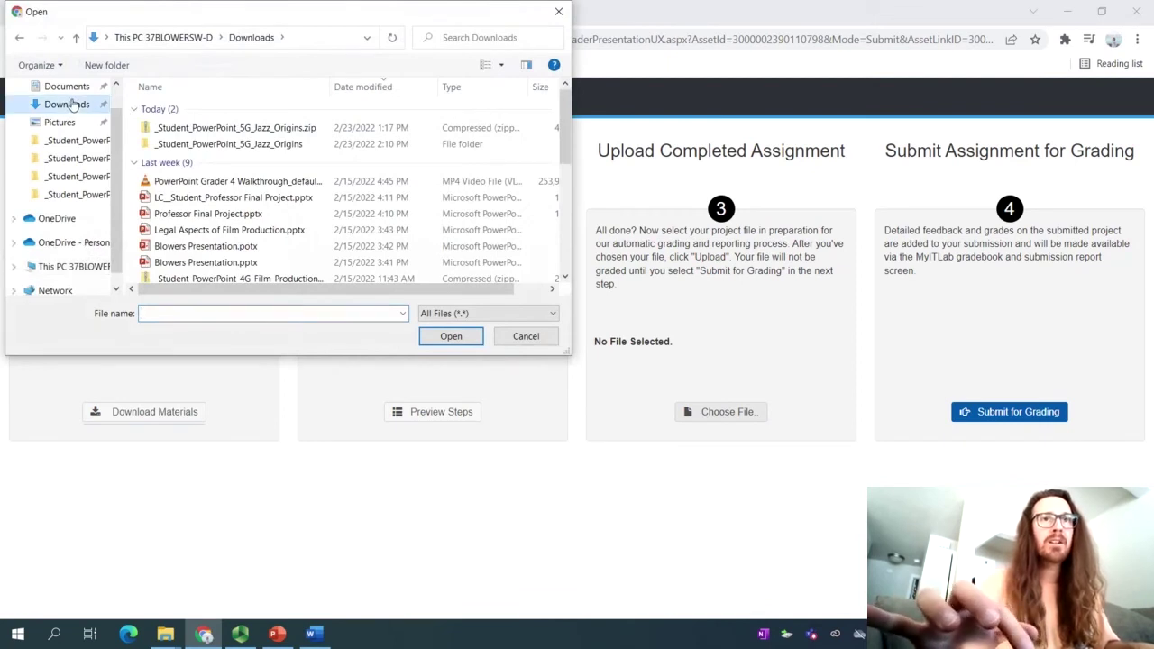
double_click(162, 143)
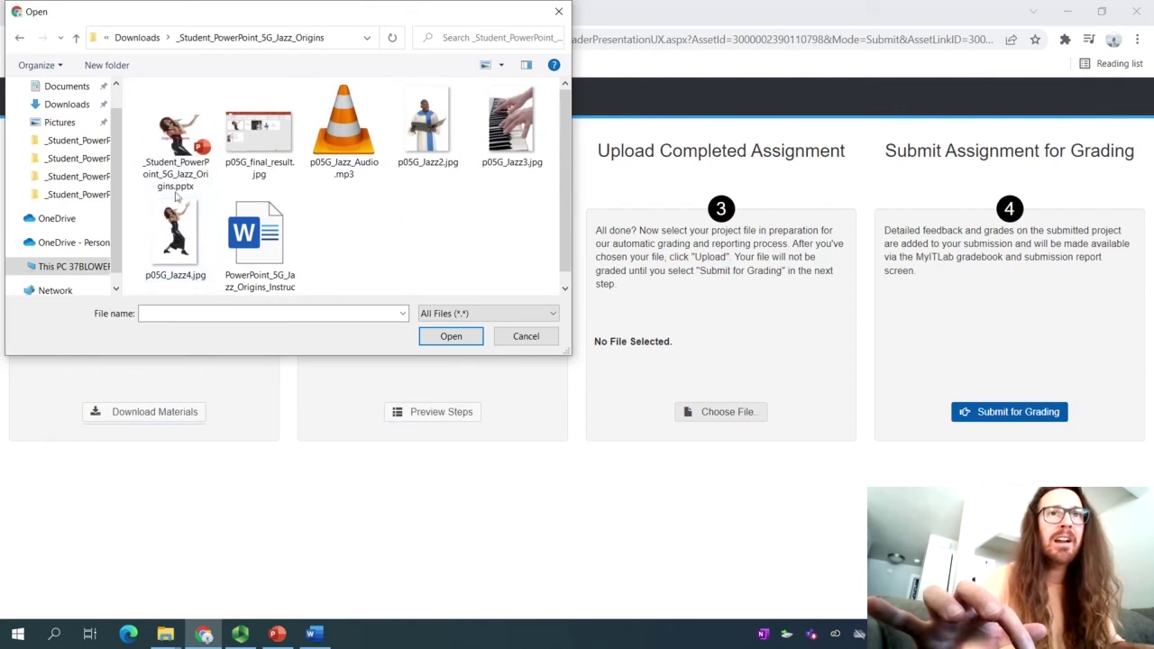
double_click(178, 184)
click(719, 411)
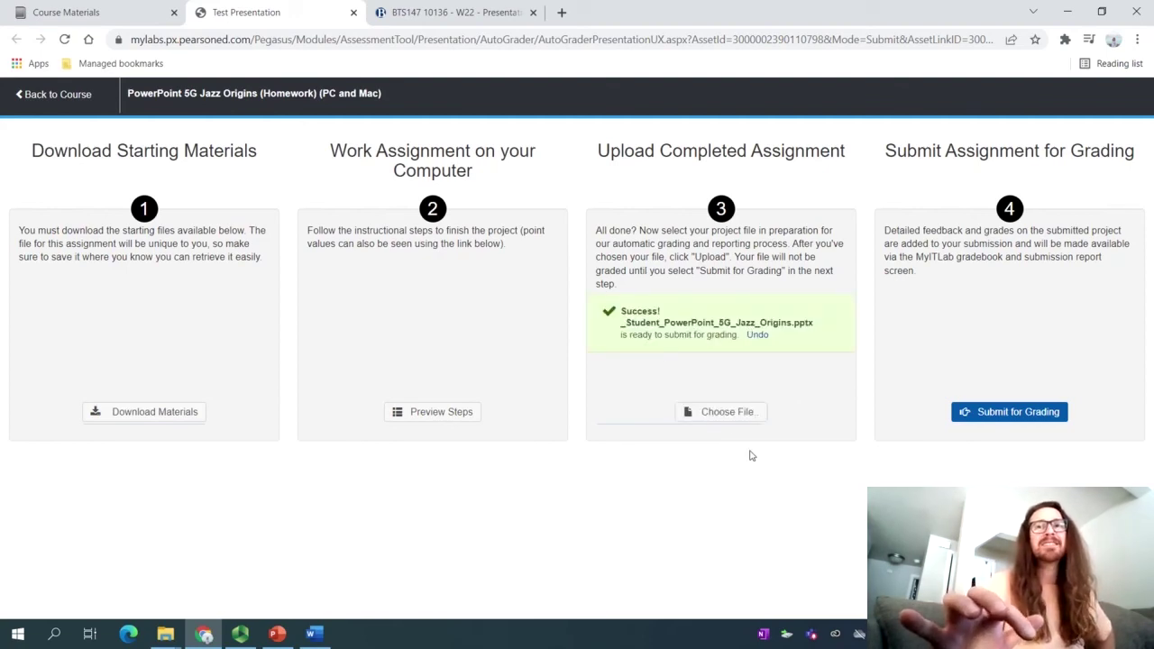
click(983, 422)
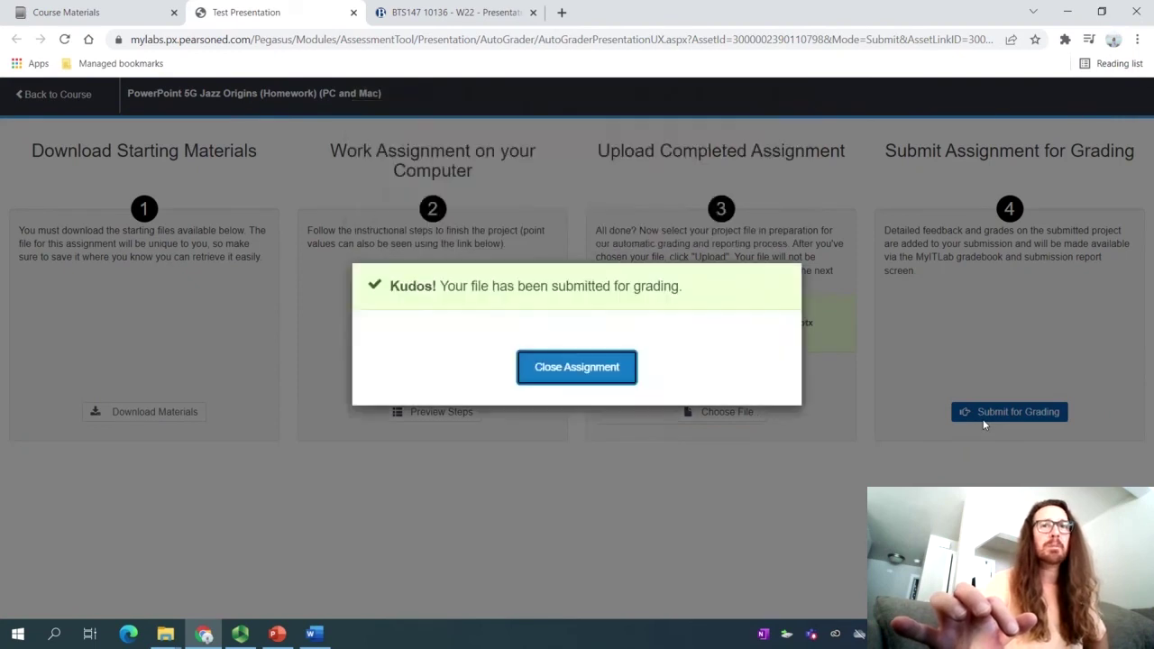
click(616, 377)
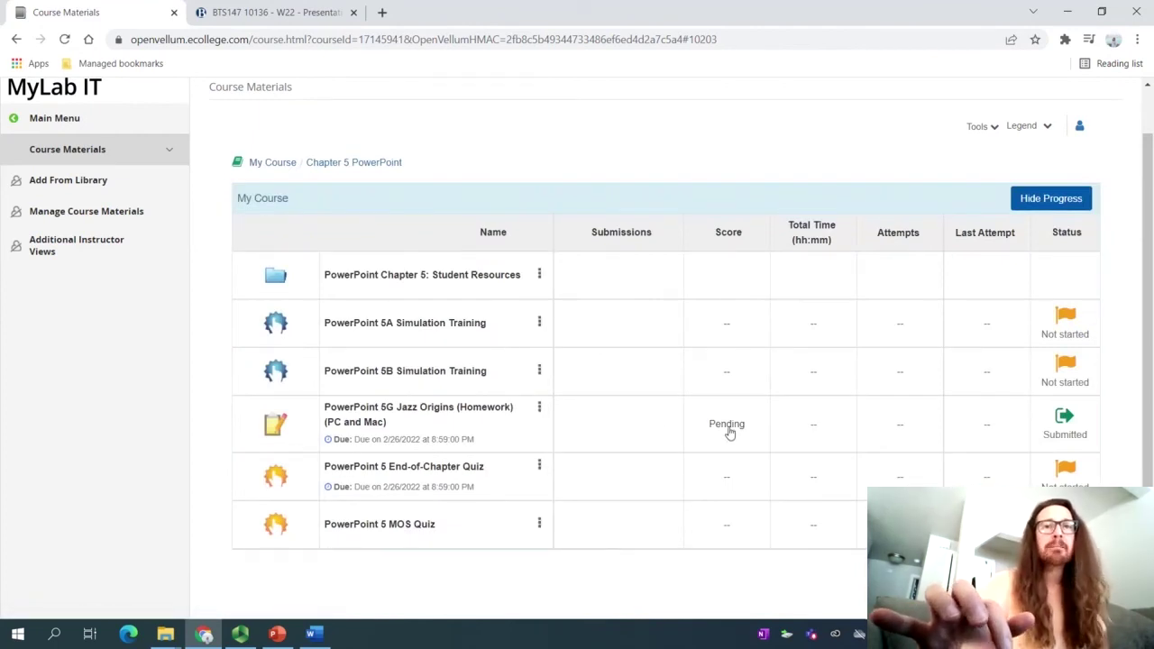
View the submissions for the PowerPoint 5G Jazz Origins homework and open Submission 1/1 to check its grading
click(539, 409)
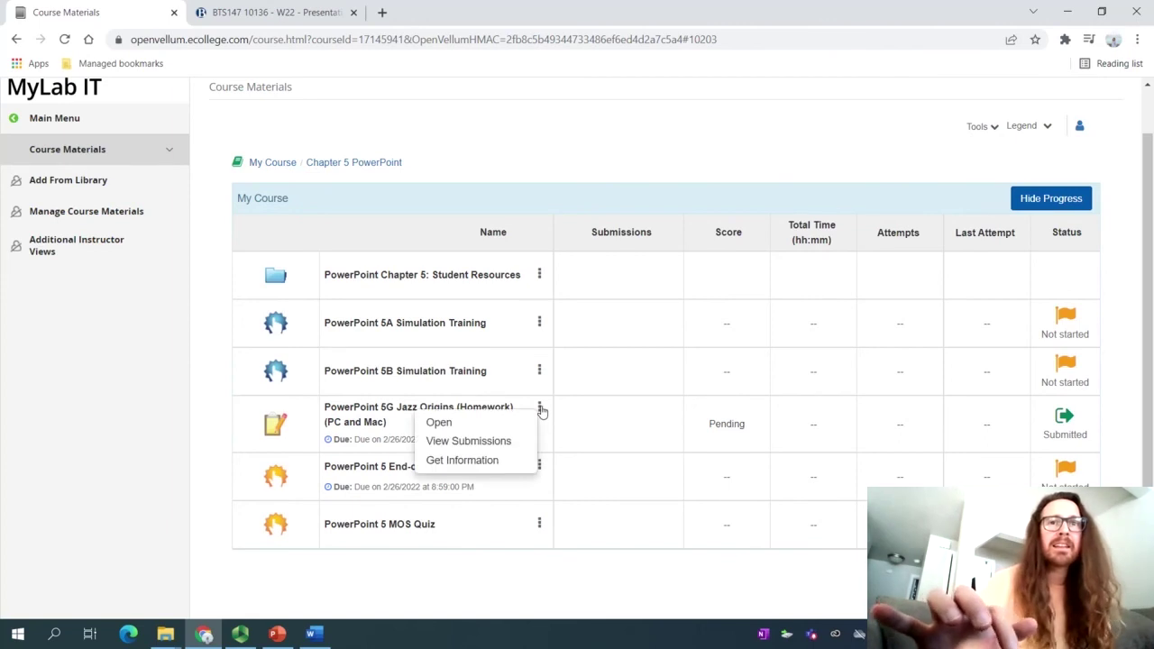
click(502, 447)
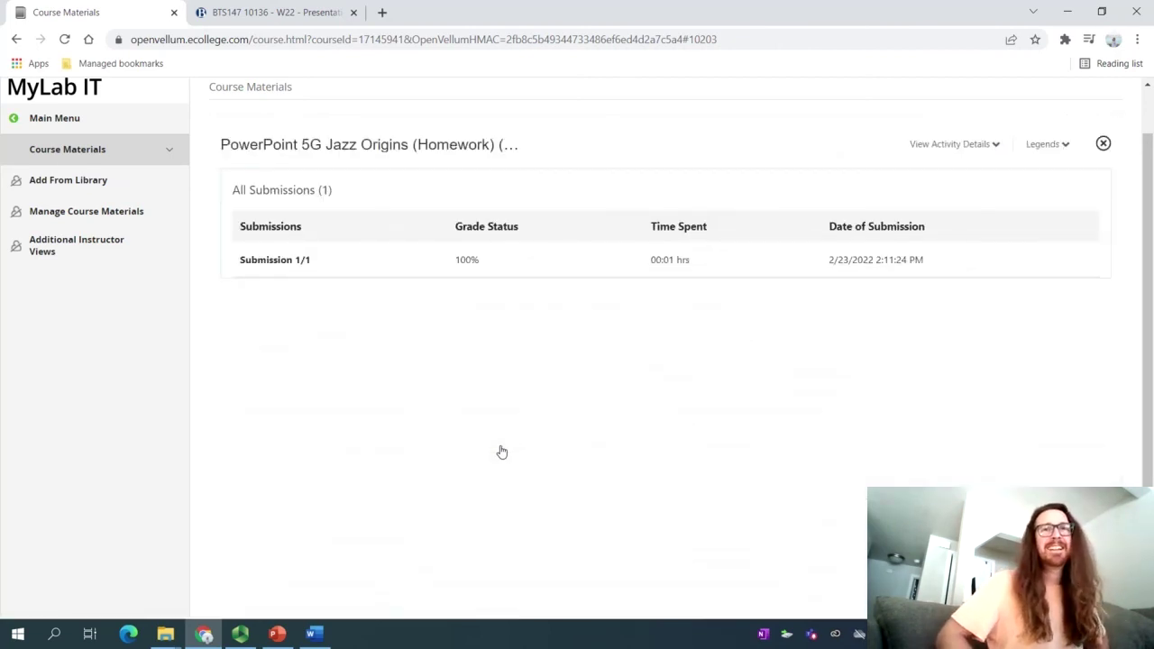
click(612, 266)
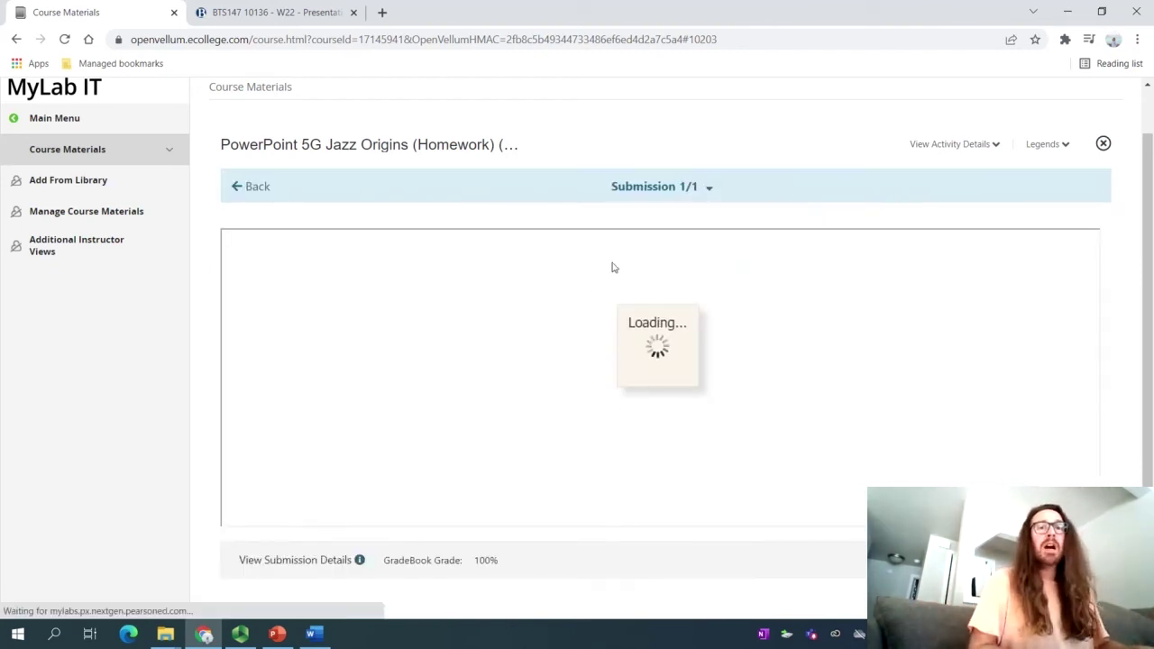
Switch to PowerPoint and, on slide 3, move the Musical Origins title above the song list and shift the list slightly down and left
click(278, 634)
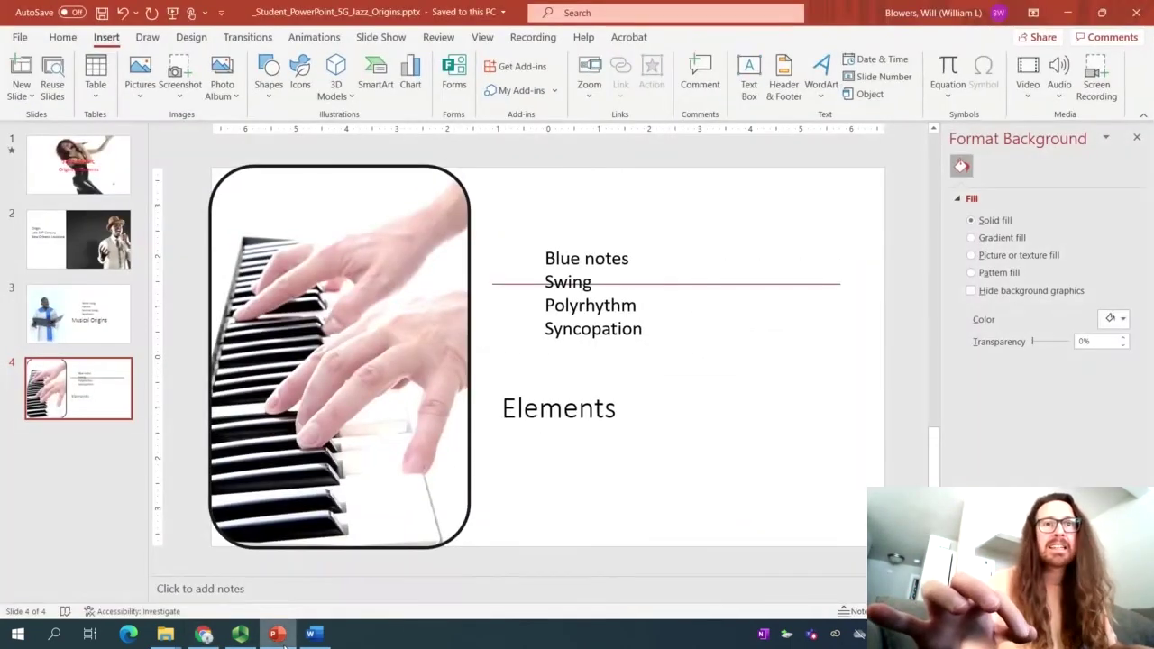
click(79, 316)
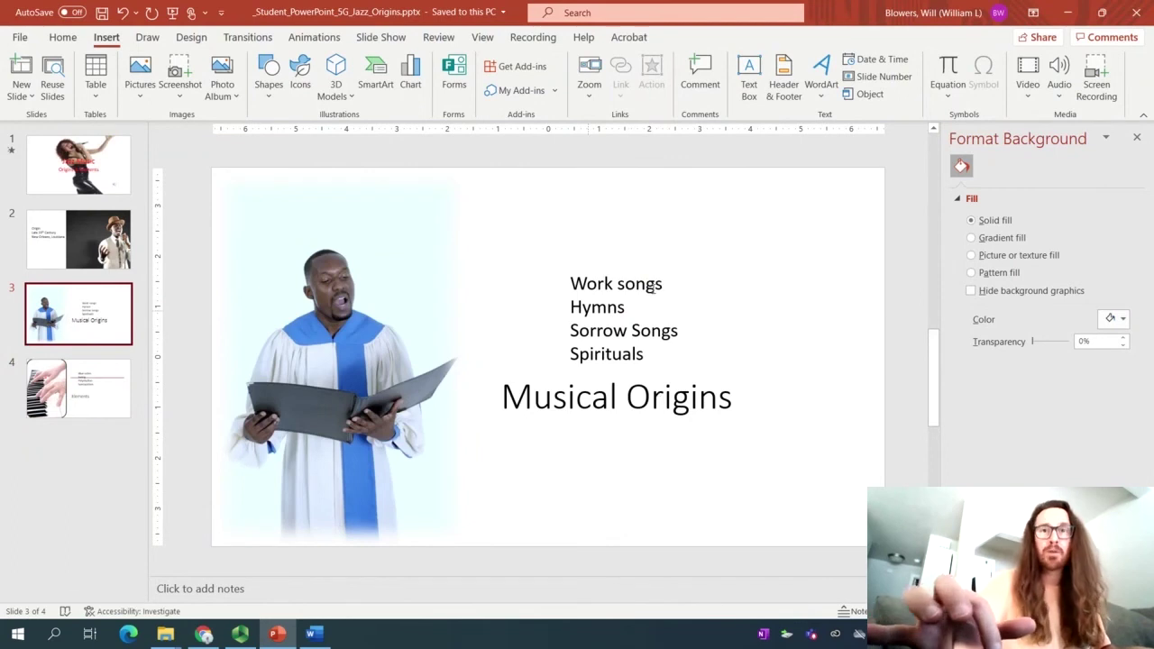
click(588, 397)
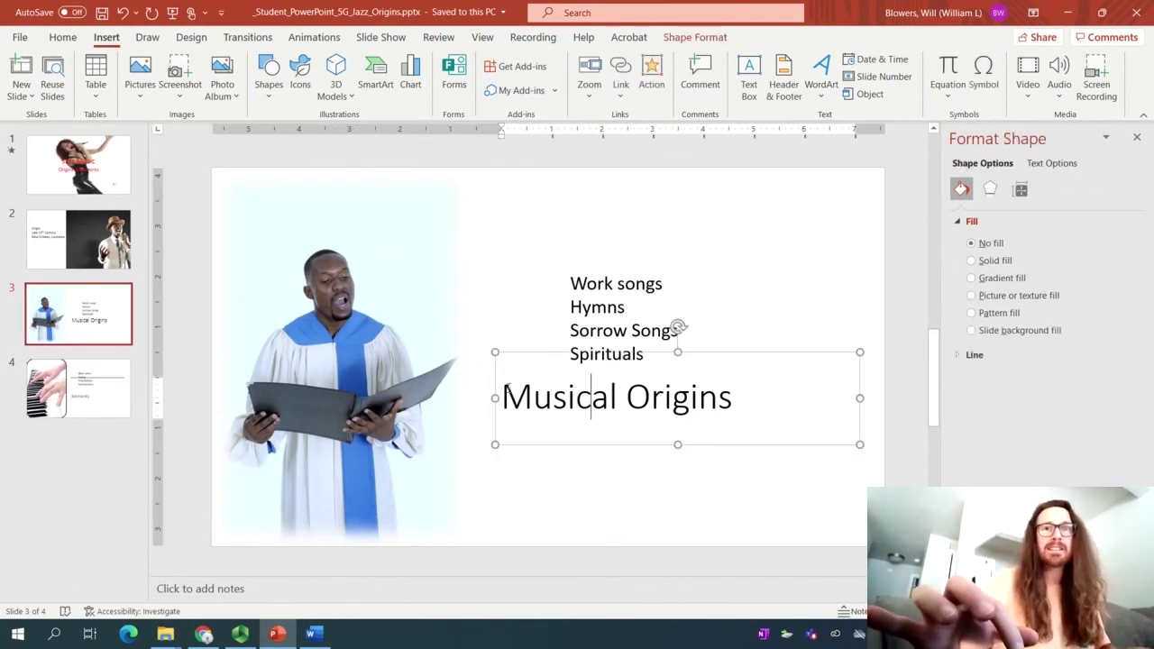
drag(502, 351, 502, 198)
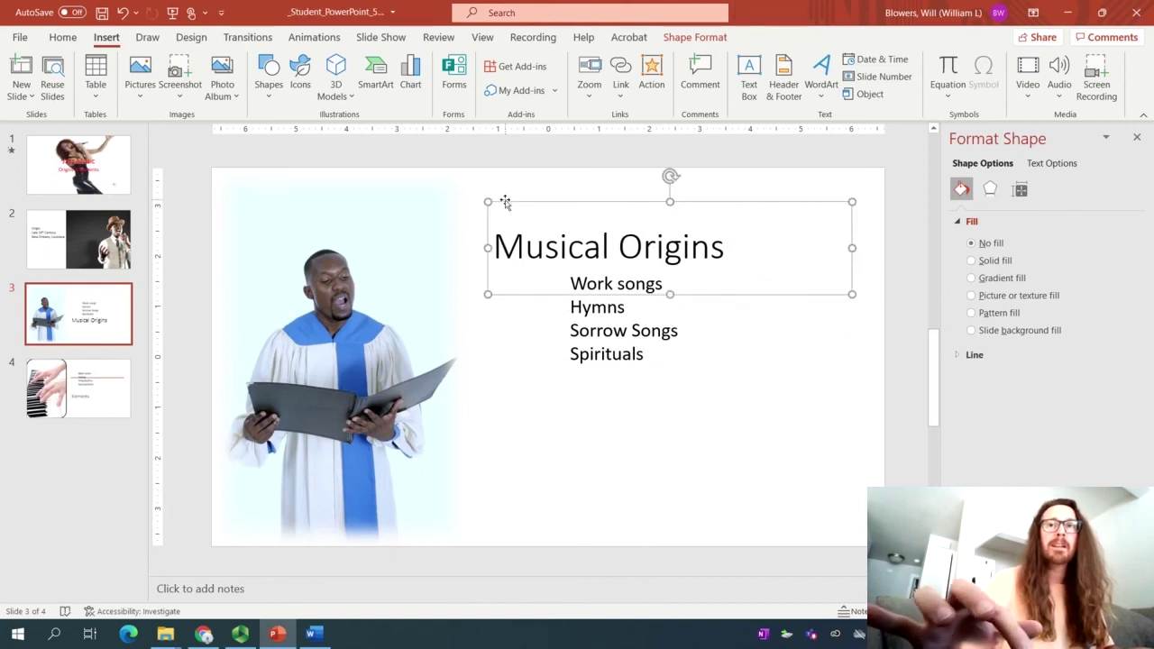
click(523, 355)
click(575, 267)
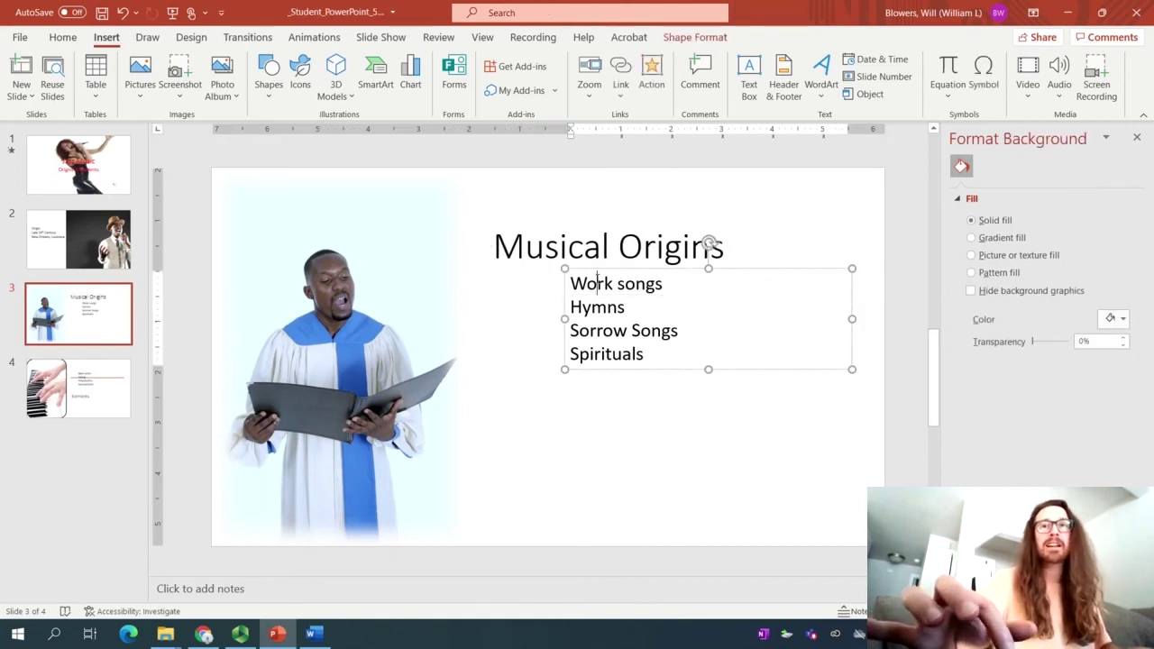
drag(574, 267, 556, 287)
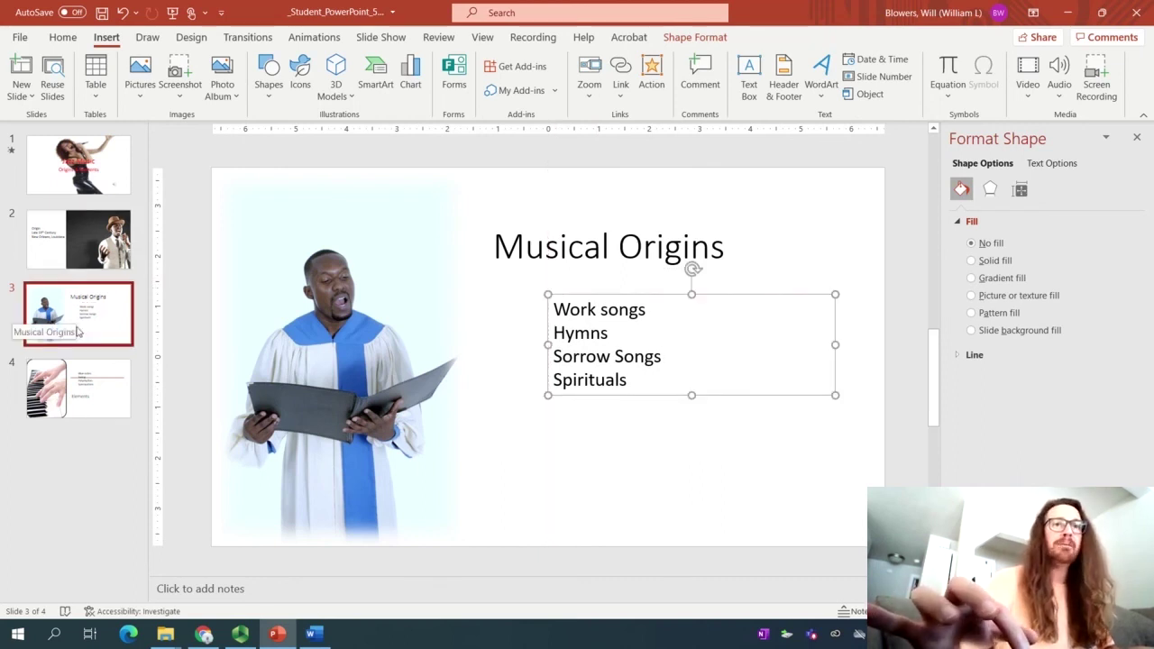
On slide 4, move the text list below the horizontal line and the Elements title above it, aligned with the list's left edge
click(77, 366)
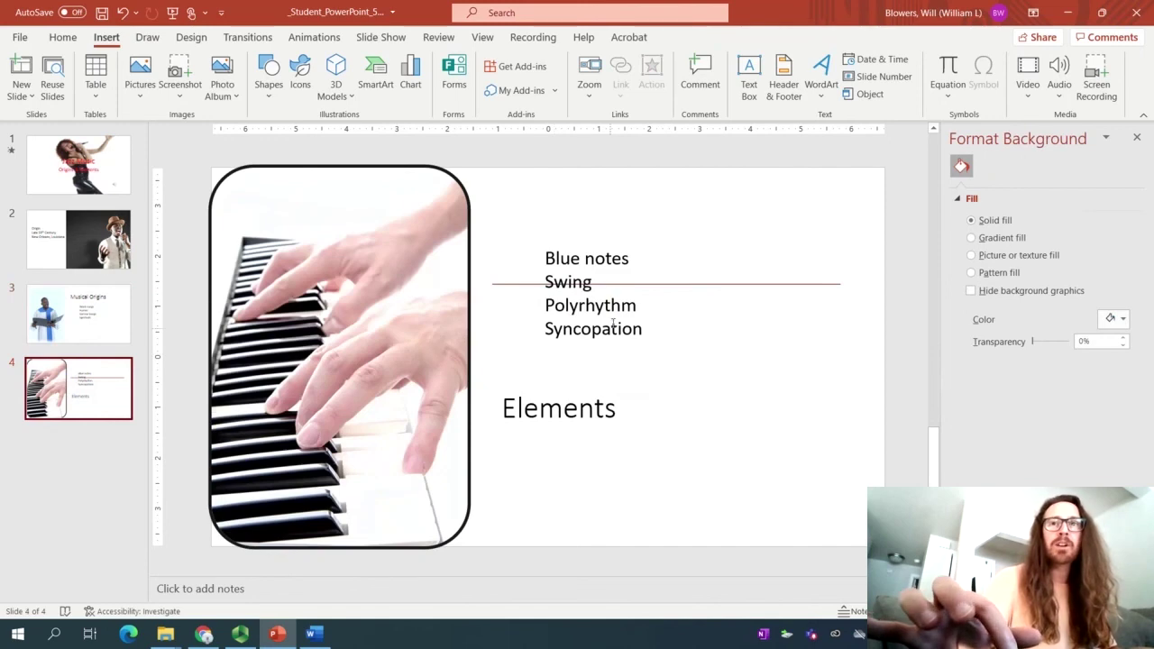
click(612, 326)
drag(565, 244, 631, 291)
click(547, 429)
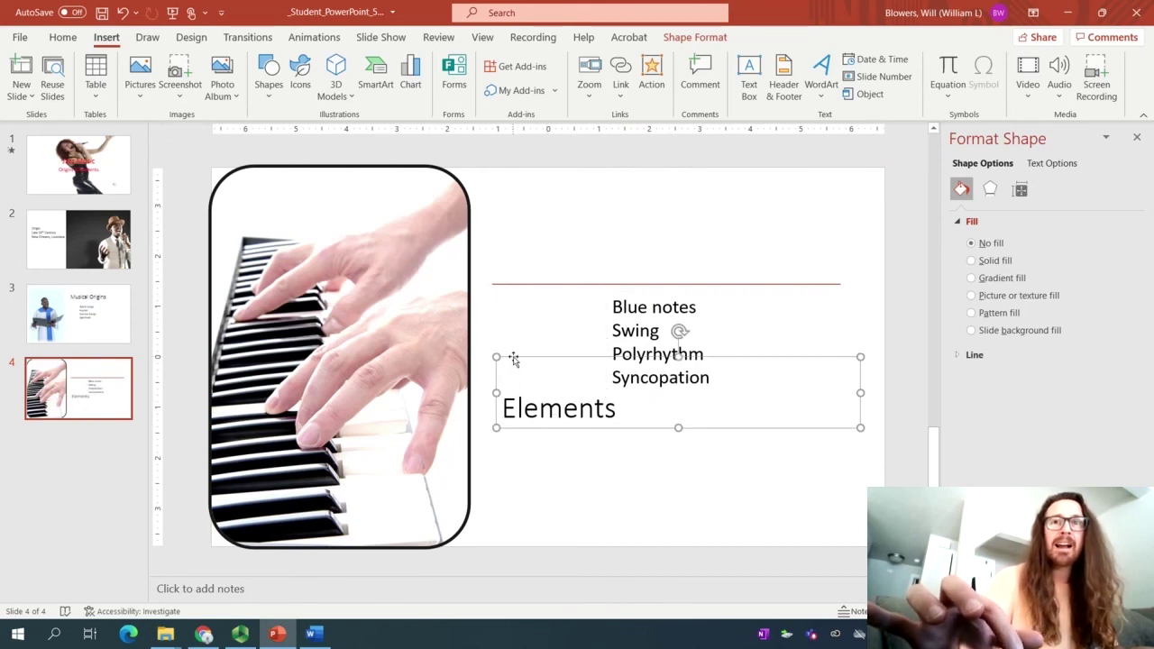
drag(514, 359, 625, 201)
click(521, 206)
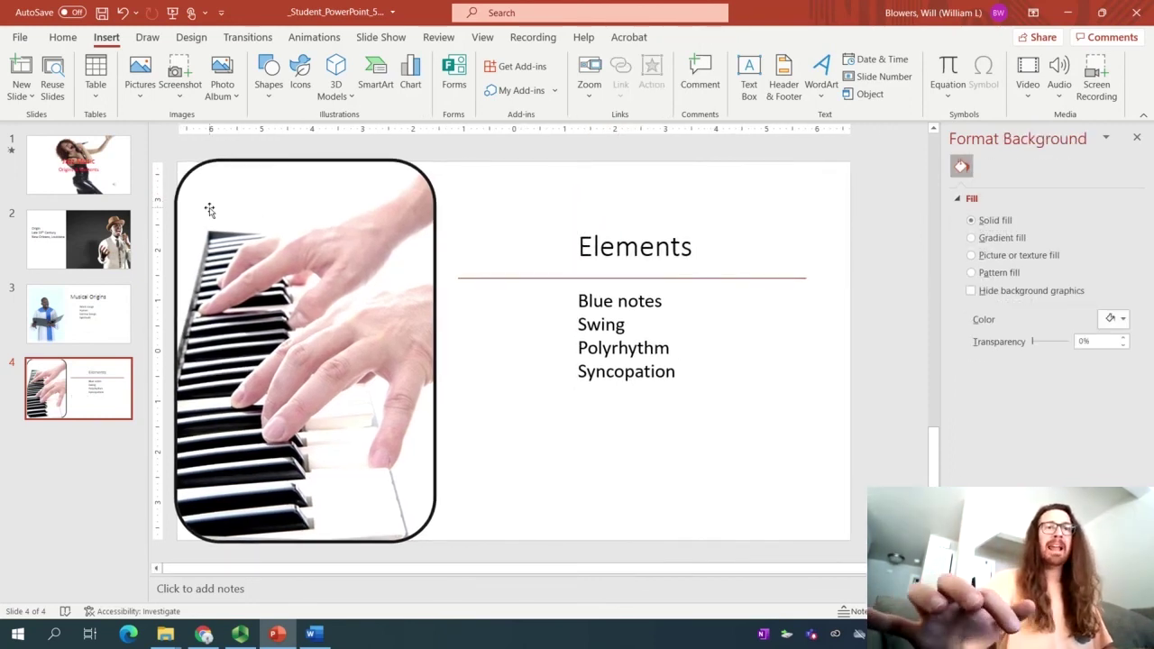
Look through slides 1 to 4 to check the layout of the whole presentation
click(101, 186)
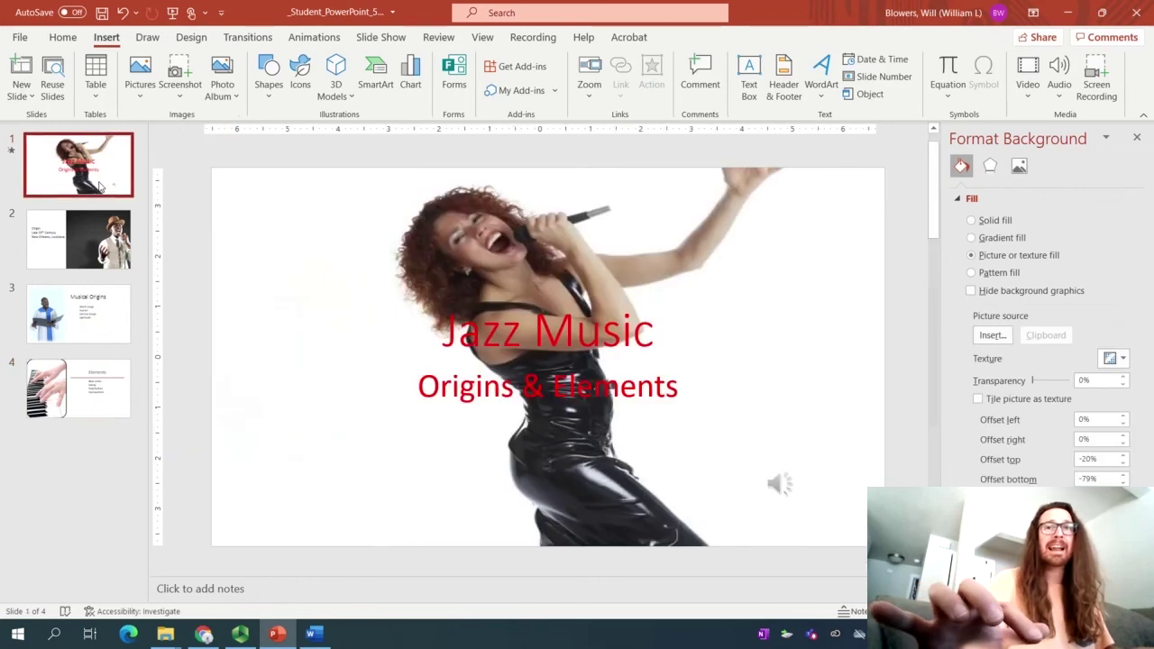
click(90, 249)
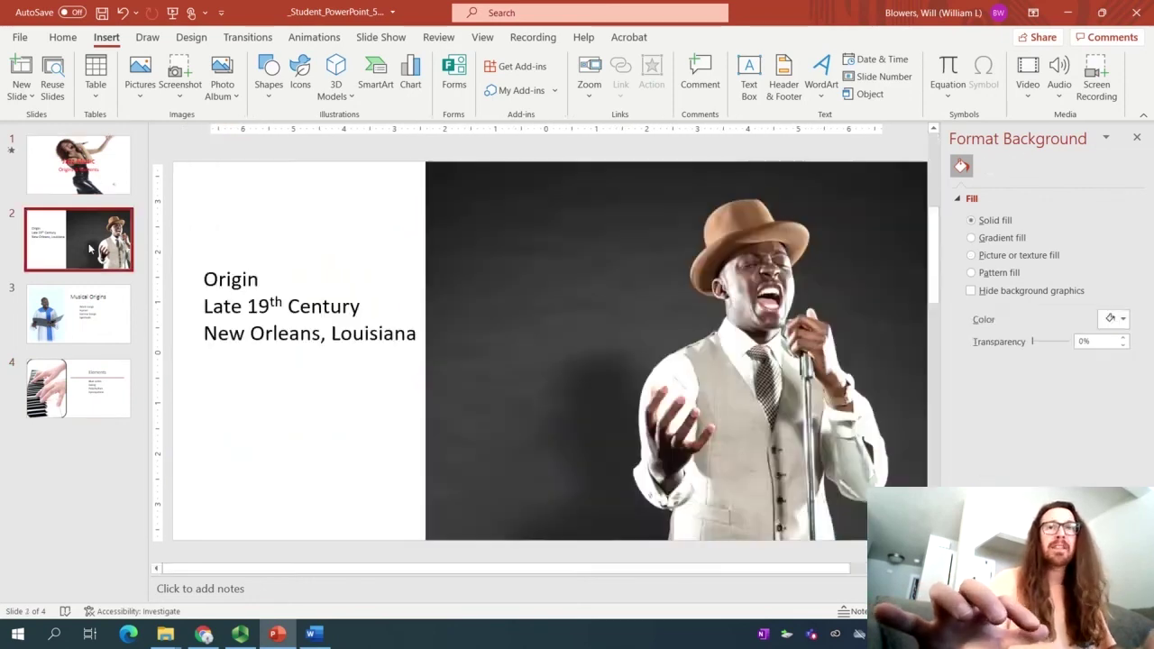
click(79, 311)
click(74, 380)
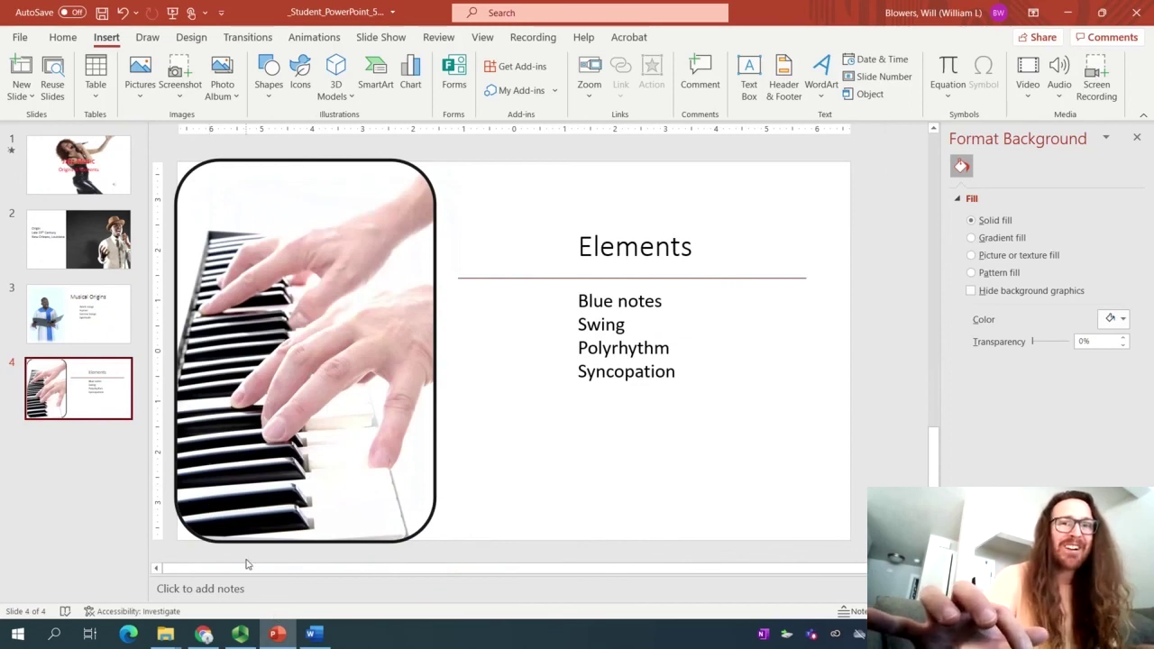
Switch to Chrome, review the score card for Submission 1/1, and download the Live Comments Report
click(204, 634)
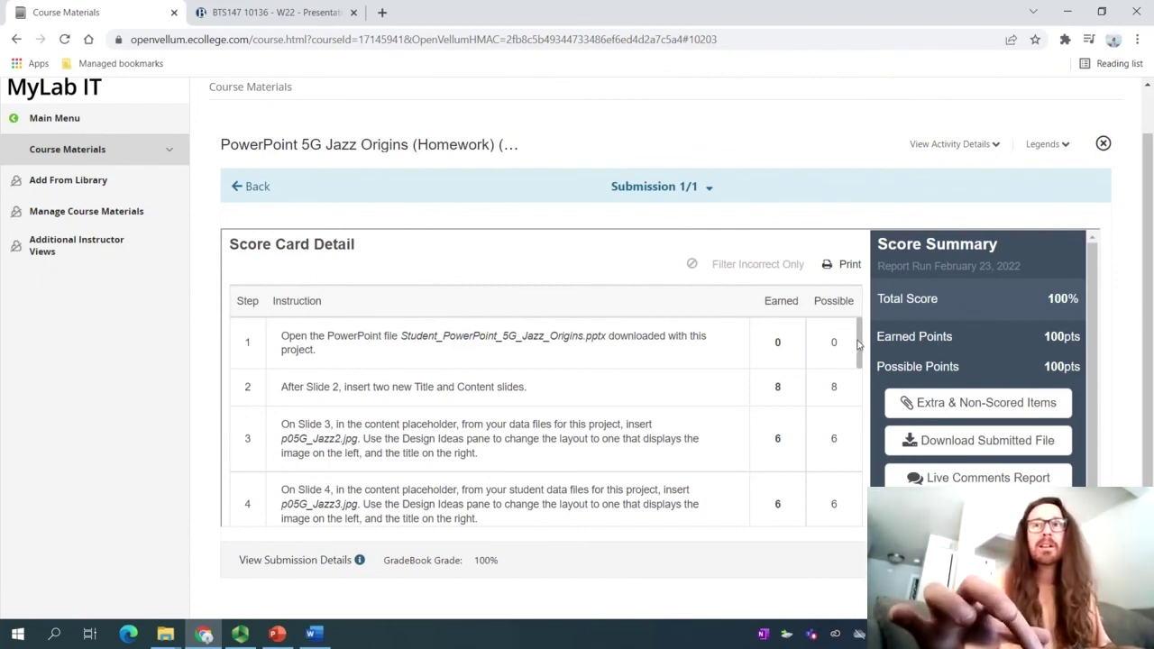
drag(858, 343, 856, 451)
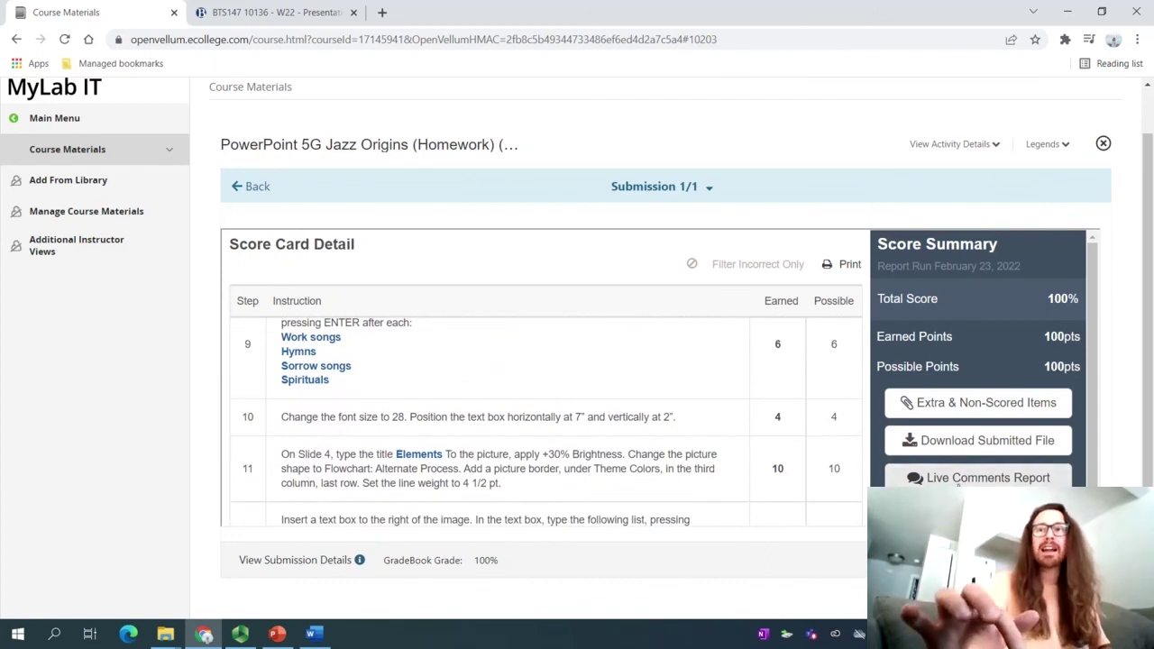
click(958, 482)
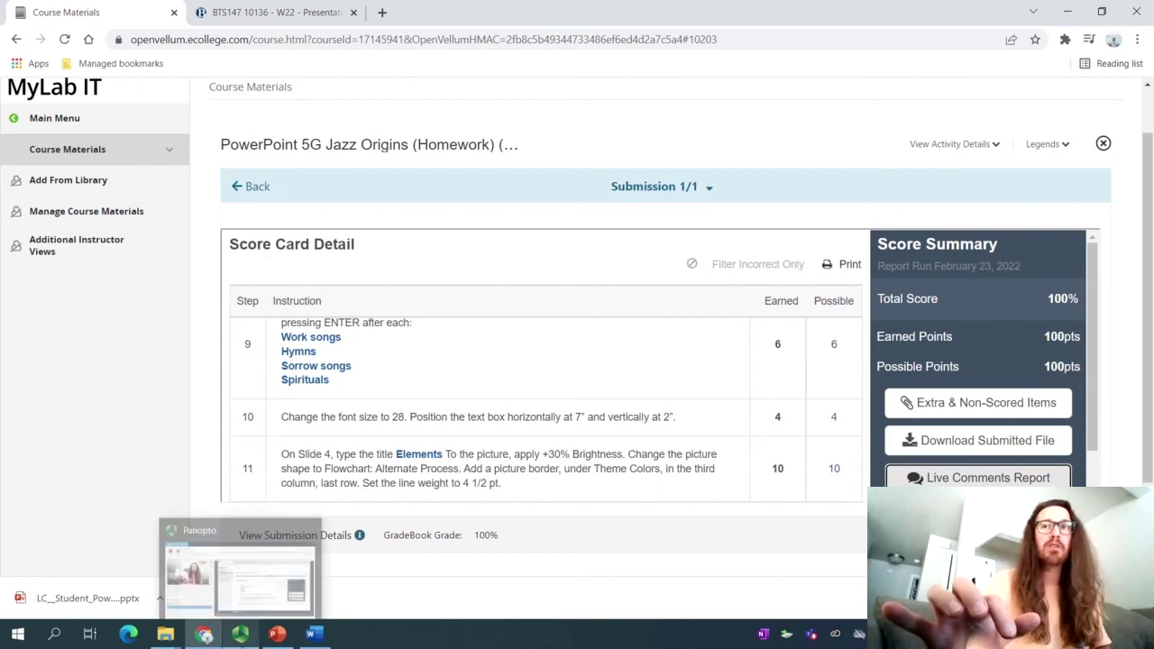
click(239, 634)
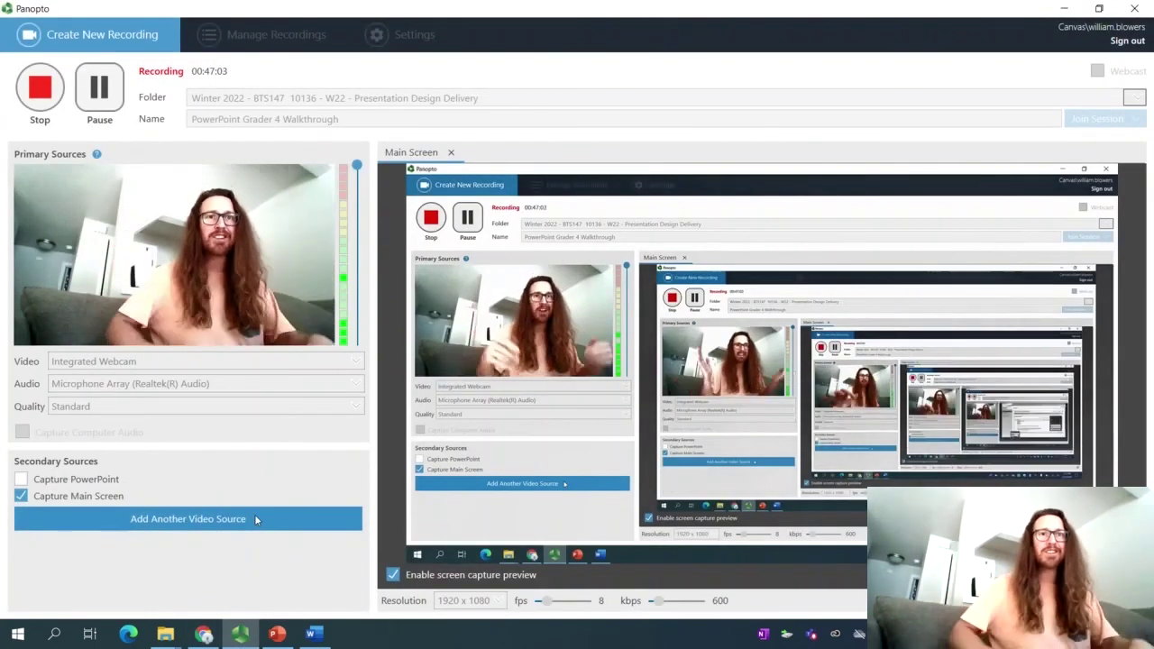